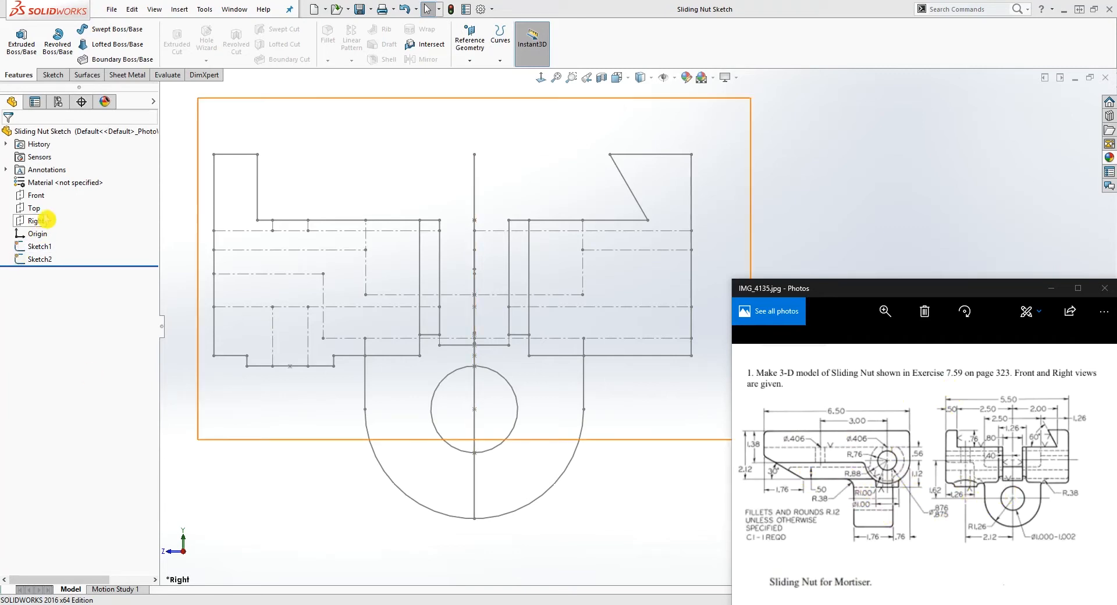
- Examine the dimensions of the front-view profile in Sketch1 against the reference drawing, and exit the sketch unchanged
click(35, 195)
mouse_move(407, 262)
middle_down()
mouse_move(466, 283)
mouse_move(392, 279)
middle_up()
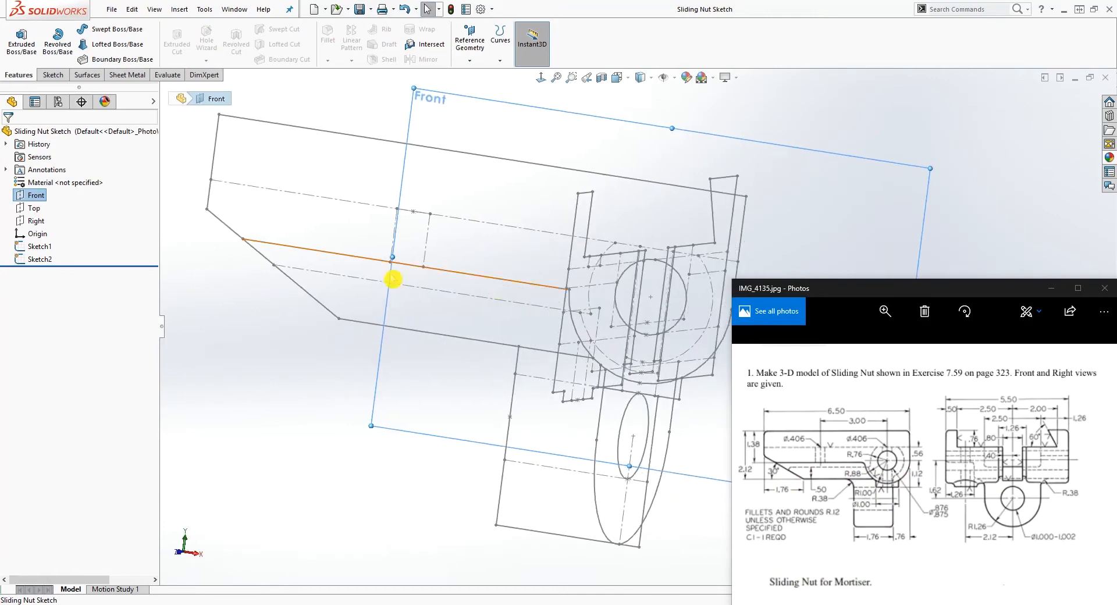
right_click(35, 248)
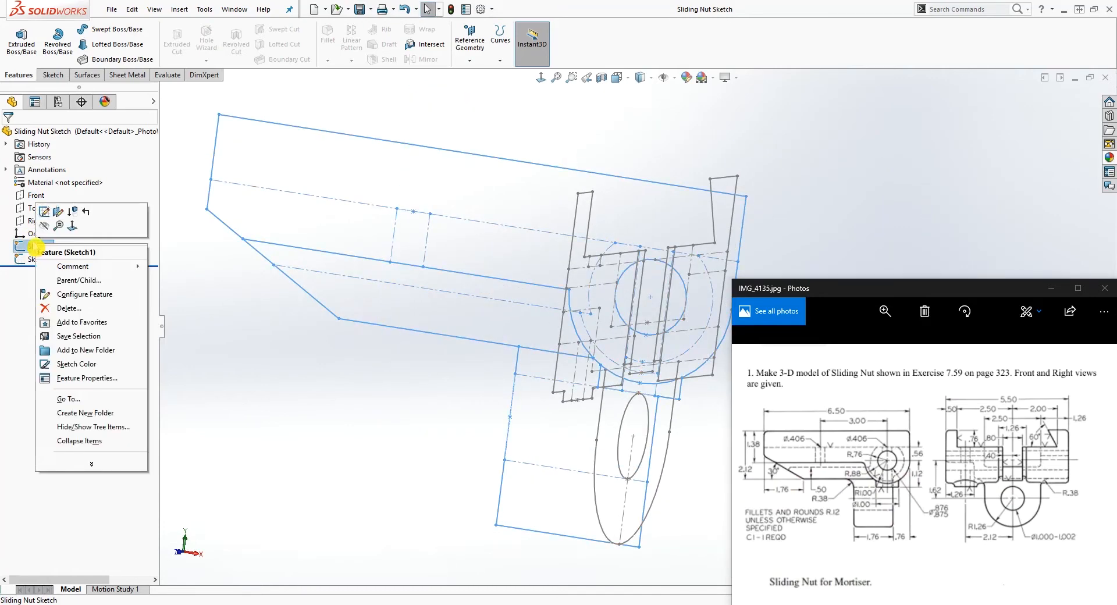
click(43, 213)
scroll(638, 369, down, 4)
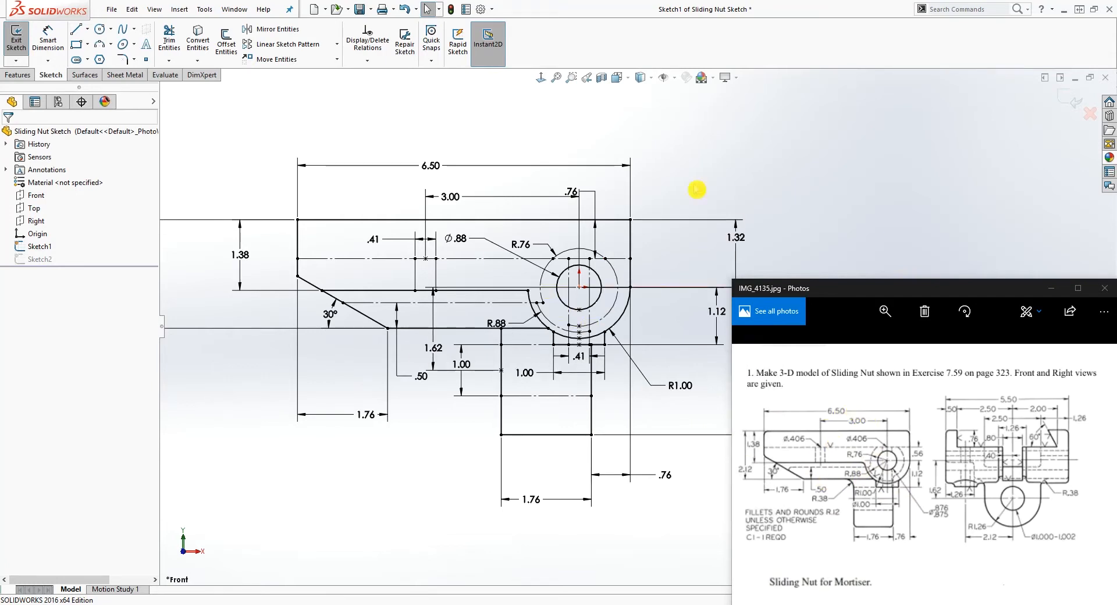
click(1072, 100)
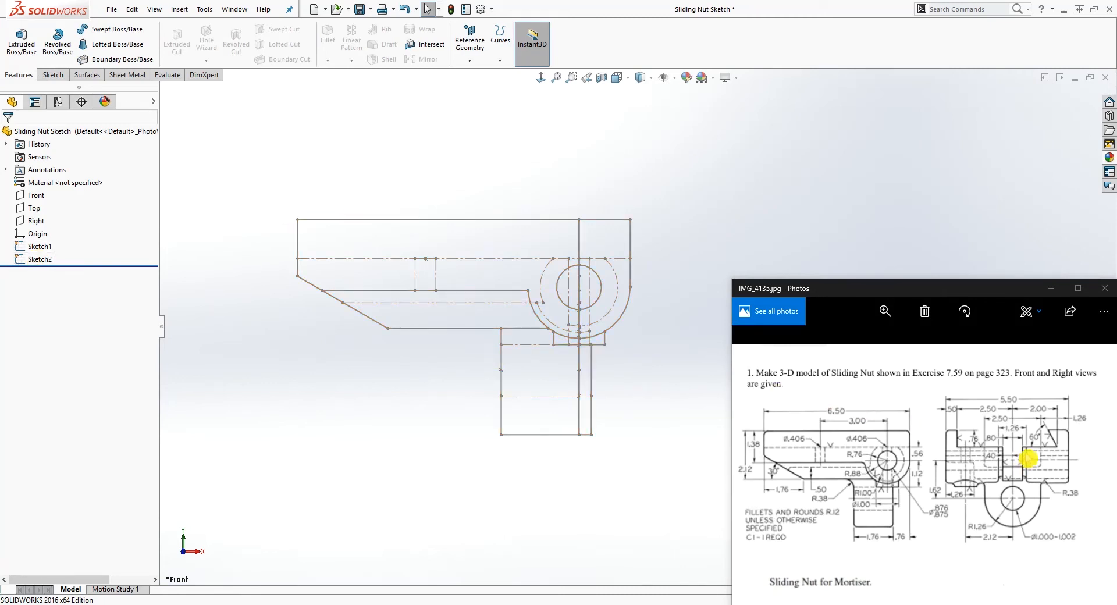
- Examine the right-view dimensions in Sketch2 with the view normal to the sketch, and exit it unchanged
right_click(36, 260)
click(47, 229)
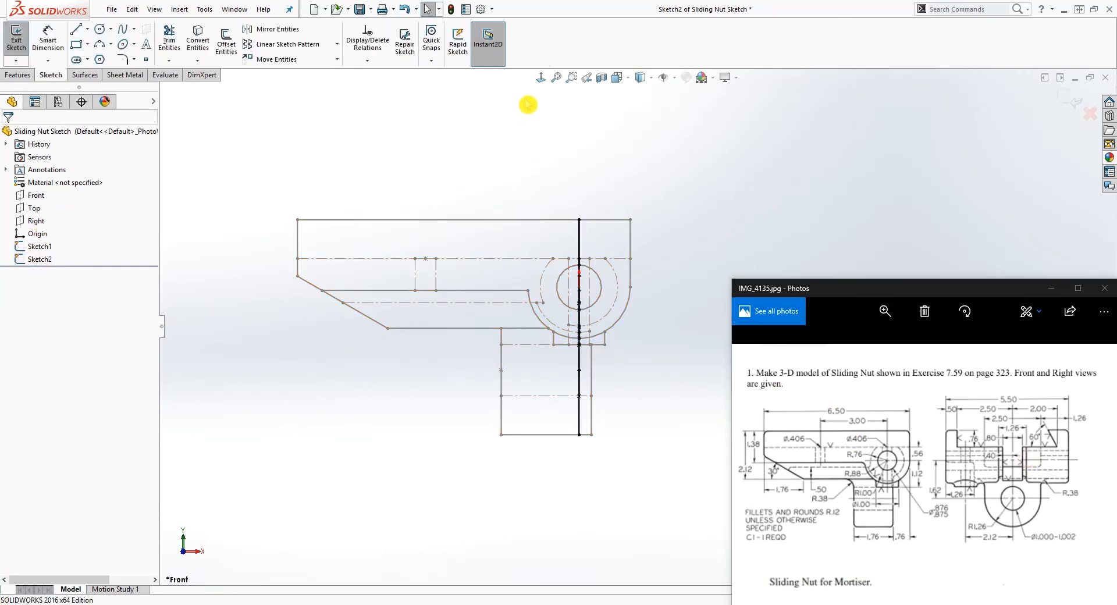
click(541, 78)
scroll(836, 172, up, 3)
scroll(835, 172, down, 4)
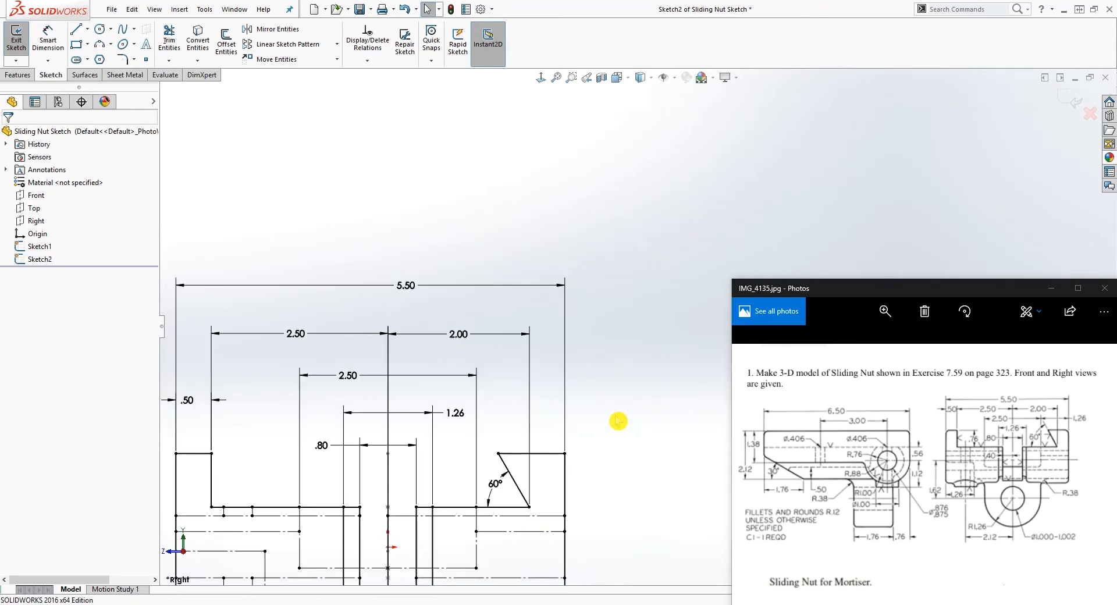
scroll(622, 414, up, 4)
scroll(634, 477, down, 3)
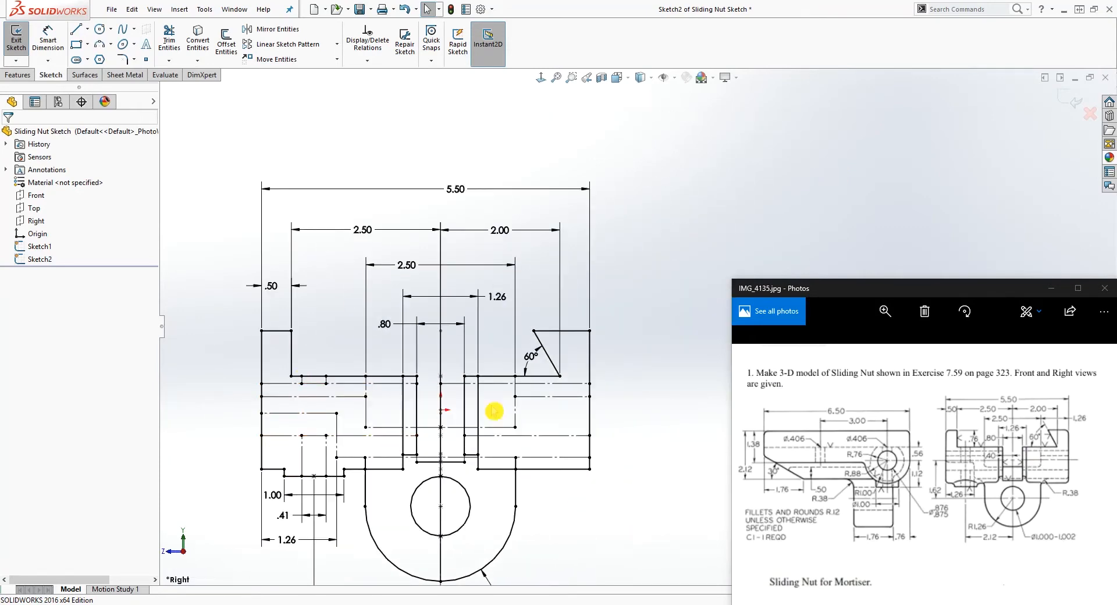
scroll(631, 556, up, 3)
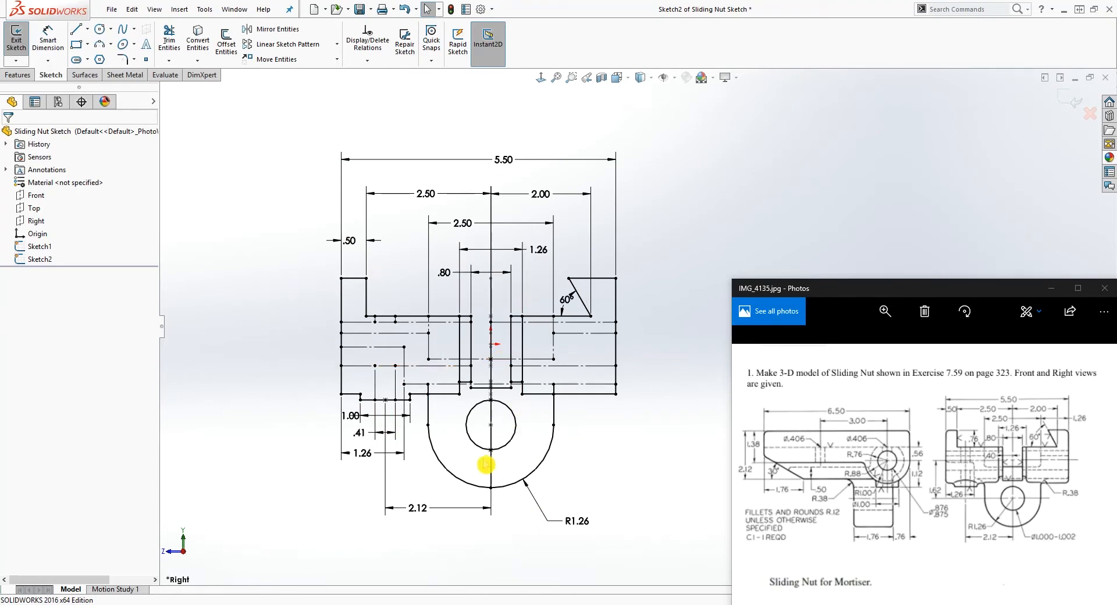
click(1062, 115)
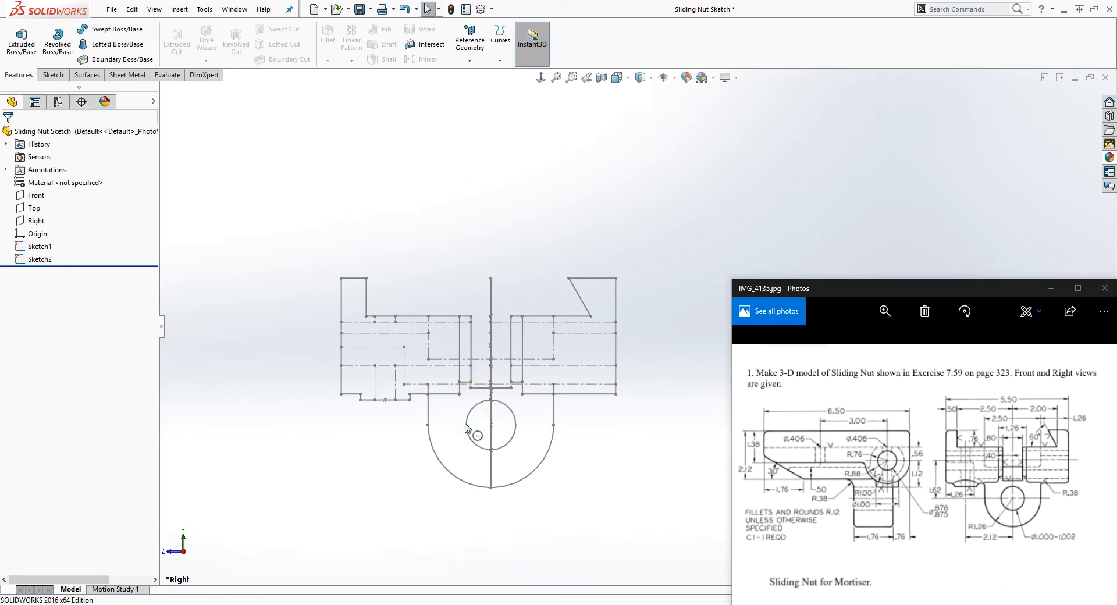
- Examine how the front-view and right-view sketches intersect in space, and return to a straight-on front view
mouse_move(352, 274)
middle_down()
mouse_move(436, 302)
mouse_move(524, 295)
mouse_move(579, 350)
mouse_move(604, 405)
middle_up()
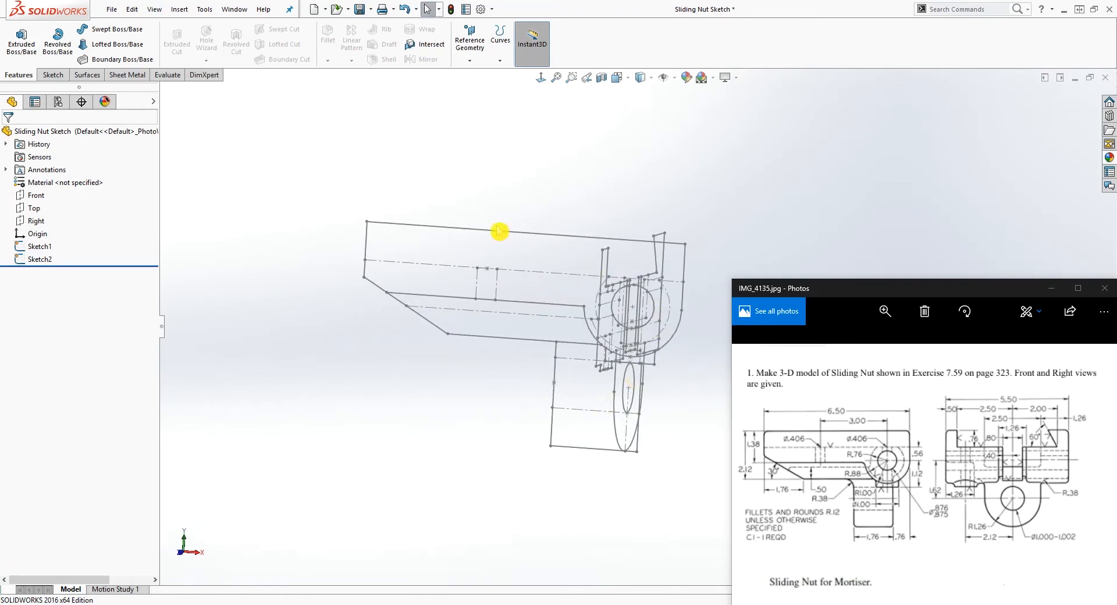
mouse_move(616, 376)
middle_down()
mouse_move(624, 329)
mouse_move(643, 331)
mouse_move(611, 333)
middle_up()
middle_drag(460, 254, 544, 299)
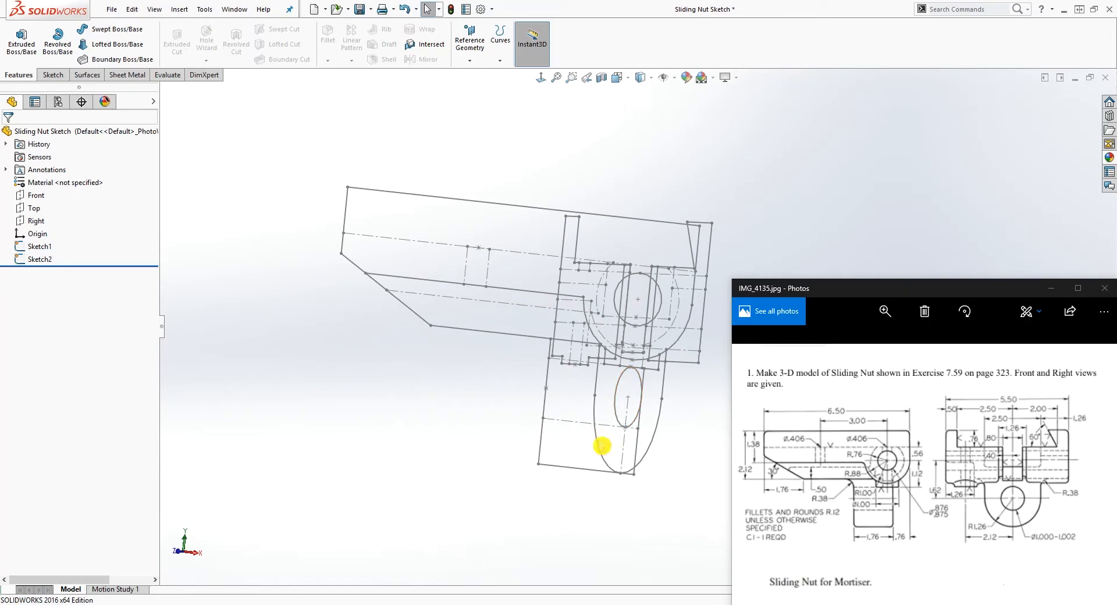
mouse_move(608, 451)
middle_down()
mouse_move(614, 430)
mouse_move(570, 381)
mouse_move(577, 311)
middle_up()
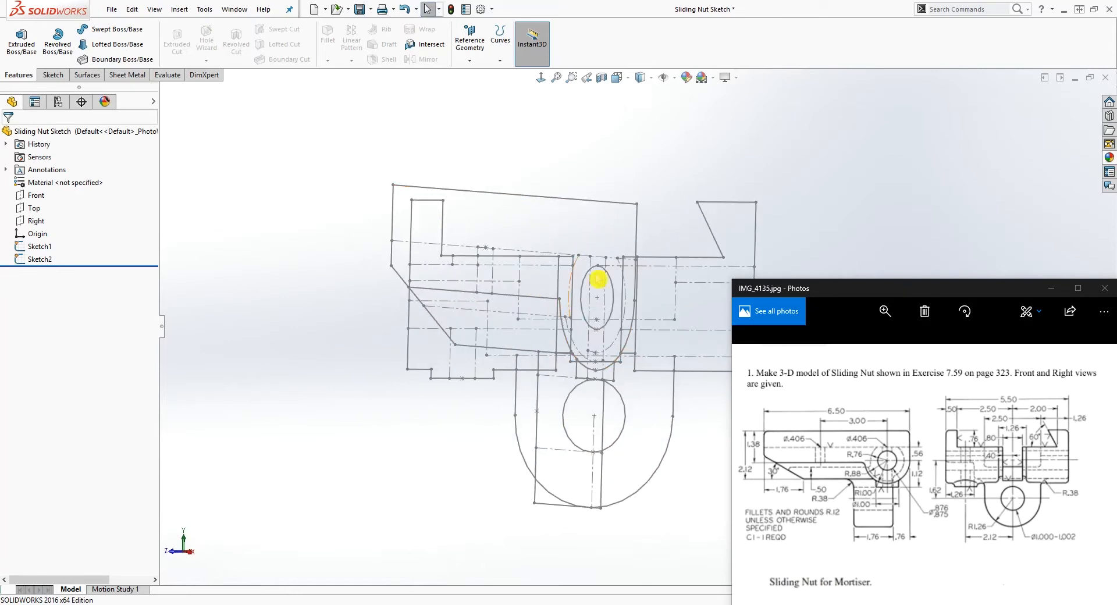
scroll(648, 432, up, 3)
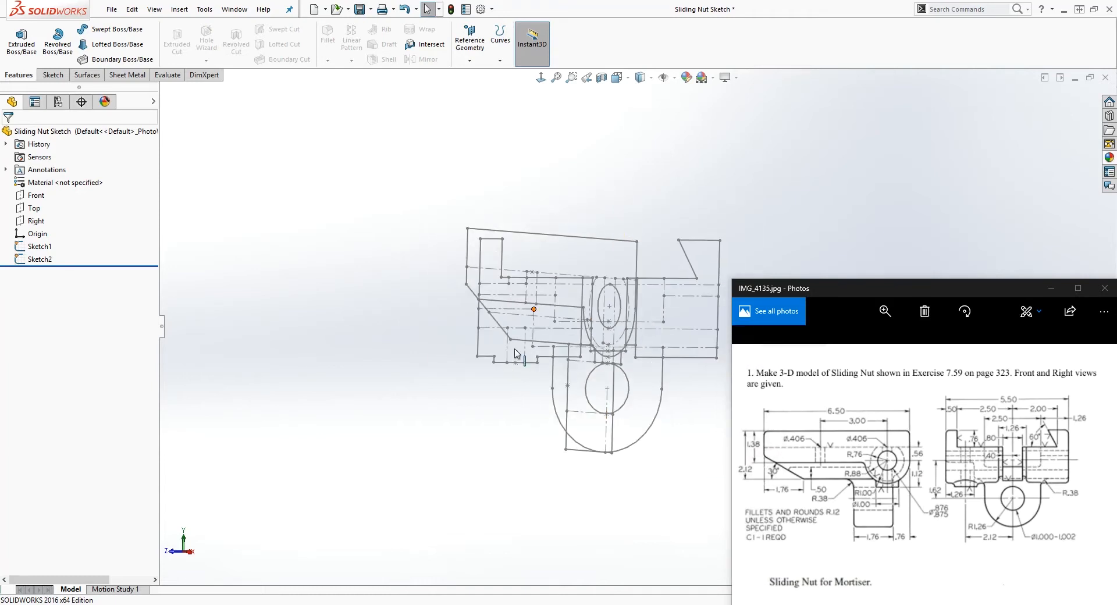
mouse_move(644, 332)
middle_down()
mouse_move(568, 175)
mouse_move(526, 142)
middle_up()
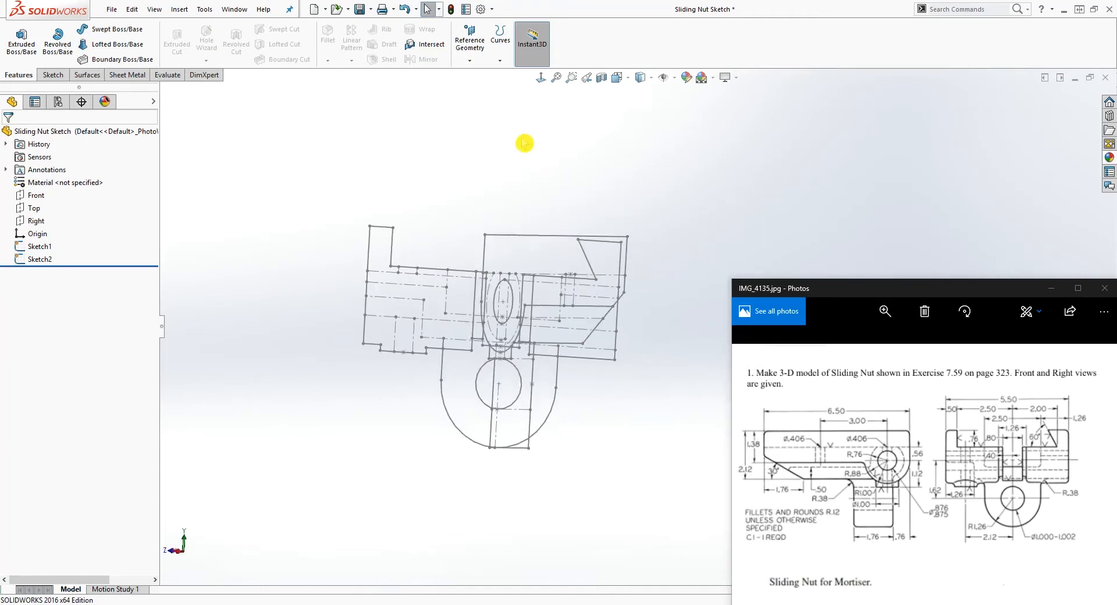
middle_drag(535, 80, 566, 232)
click(541, 77)
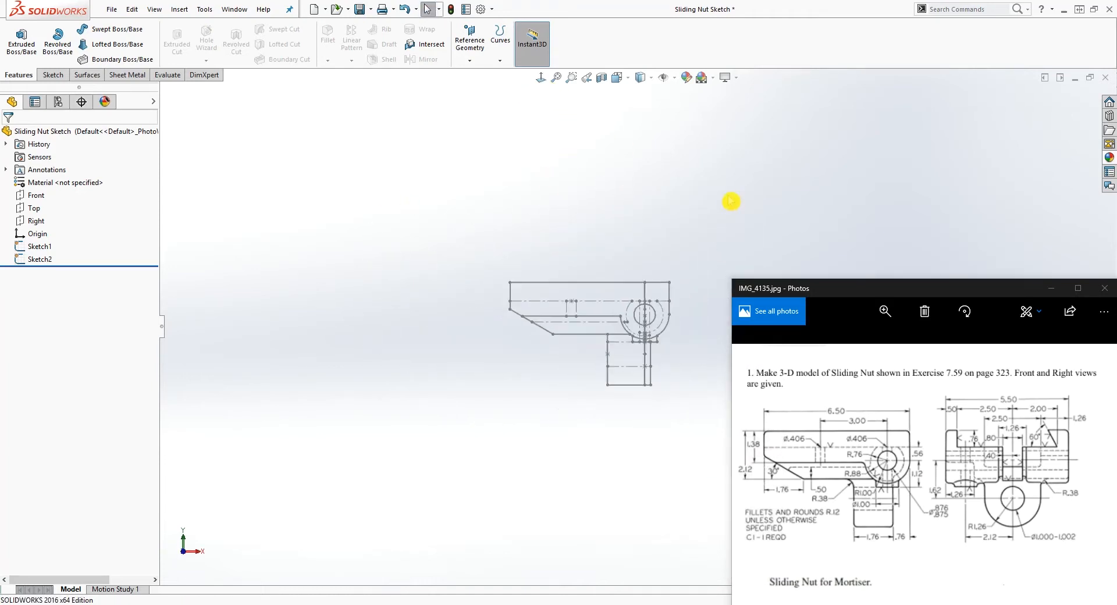
- In a new sketch on the Front plane, convert Sketch1's rightmost vertical edge and R1.00 arc, extending the arc's open end upward
click(34, 195)
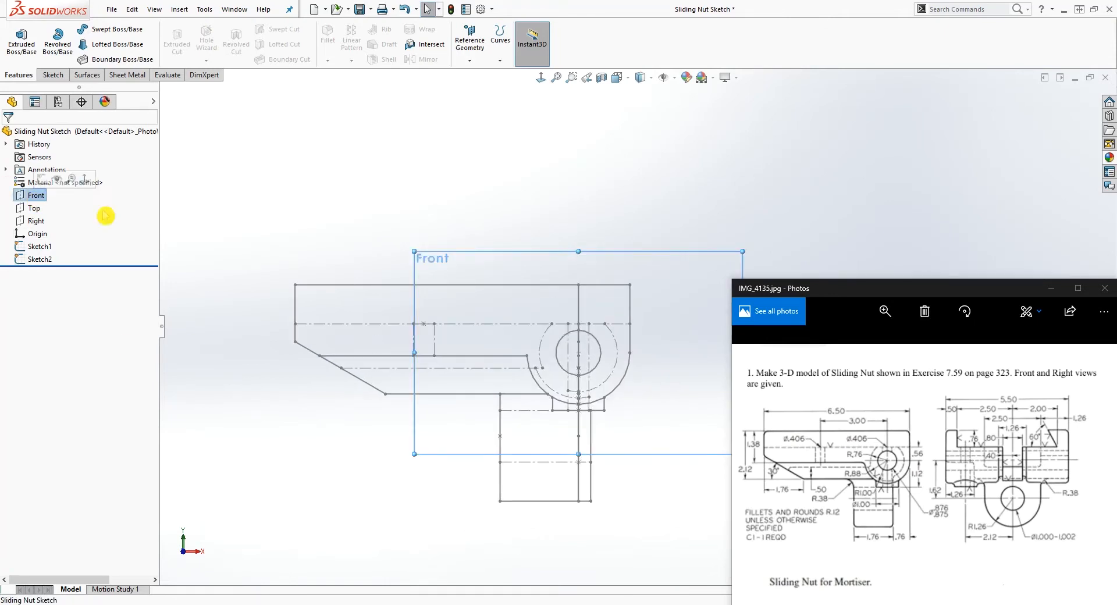
scroll(683, 466, up, 3)
scroll(652, 451, down, 2)
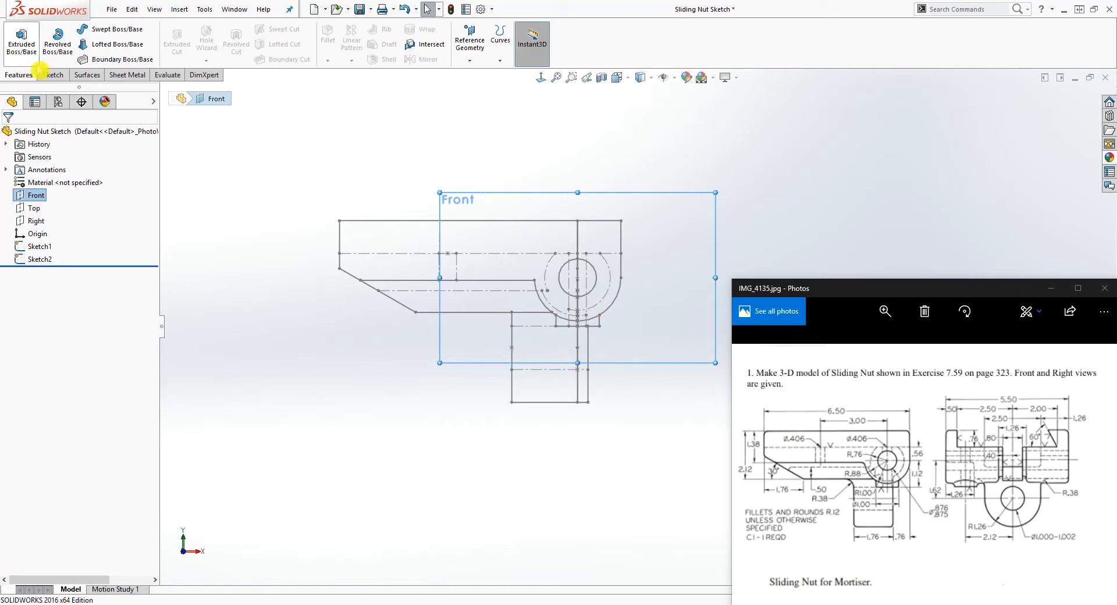
click(53, 75)
click(20, 41)
scroll(631, 329, down, 4)
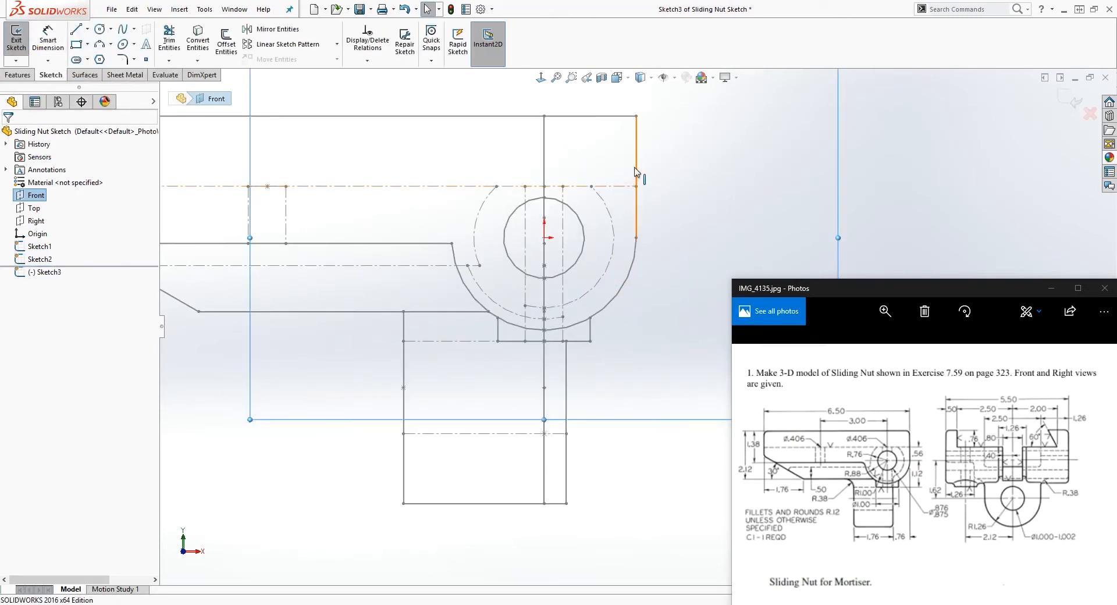
click(637, 172)
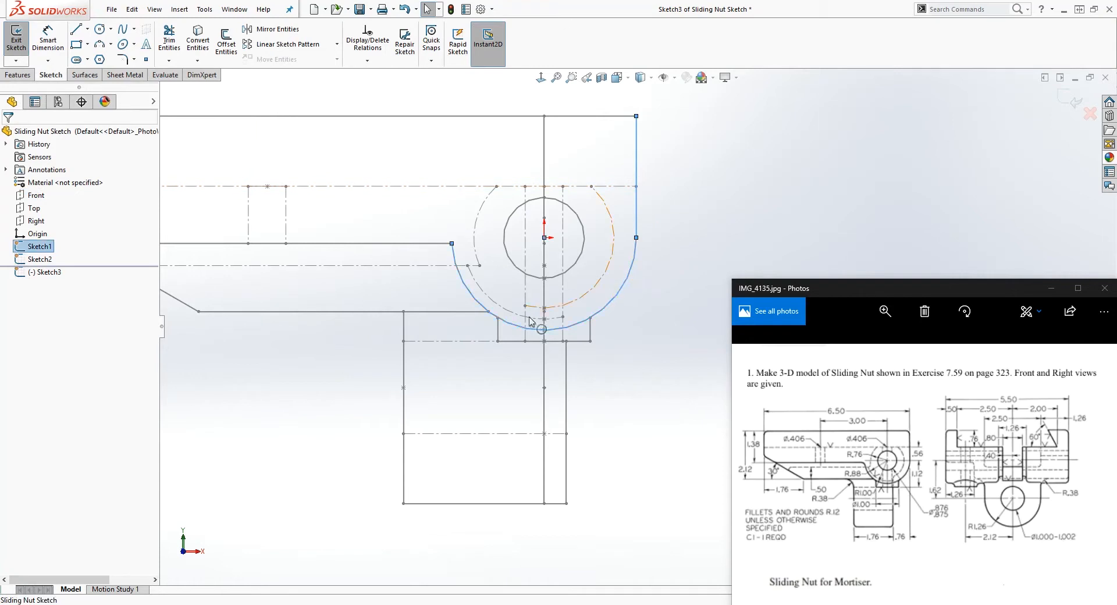
click(198, 40)
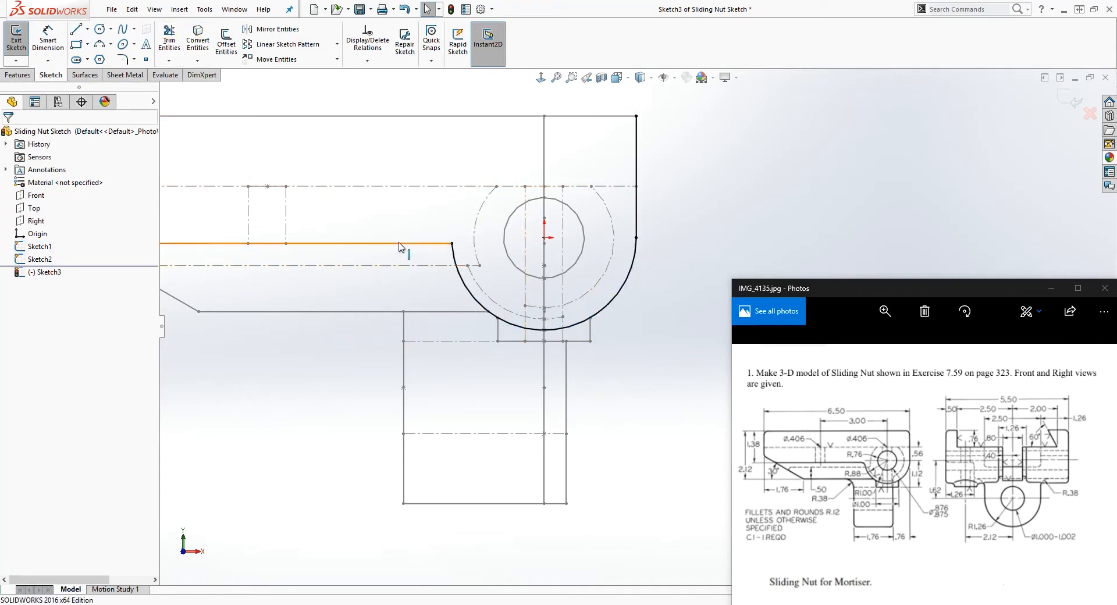
drag(452, 243, 452, 213)
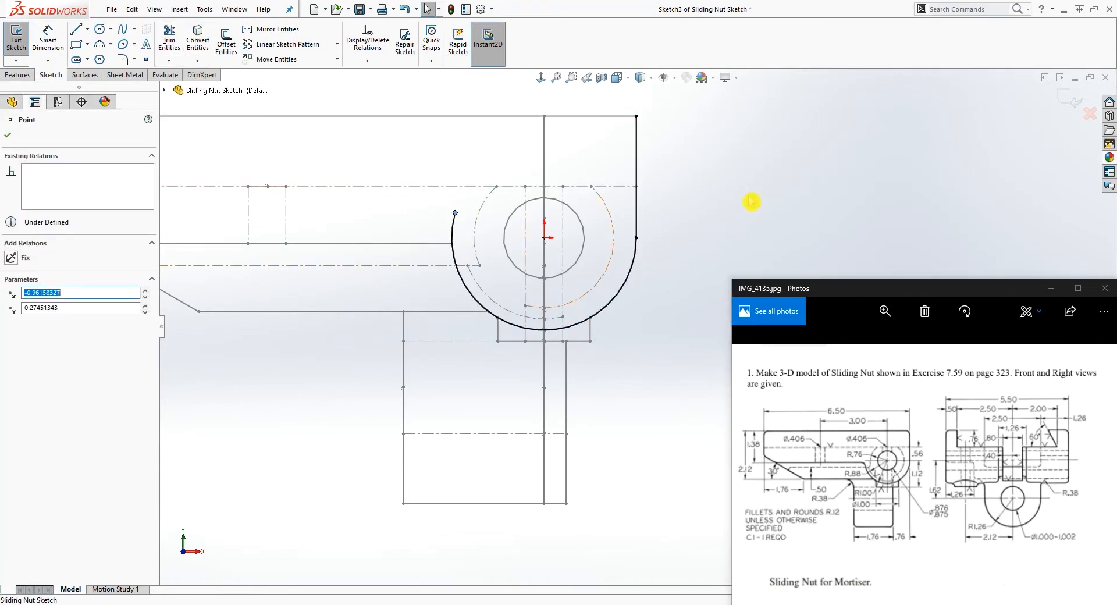
- Try drawing a vertical line from the top edge beside the arc's open end and making it tangent to the arc
right_drag(751, 202, 692, 200)
click(426, 116)
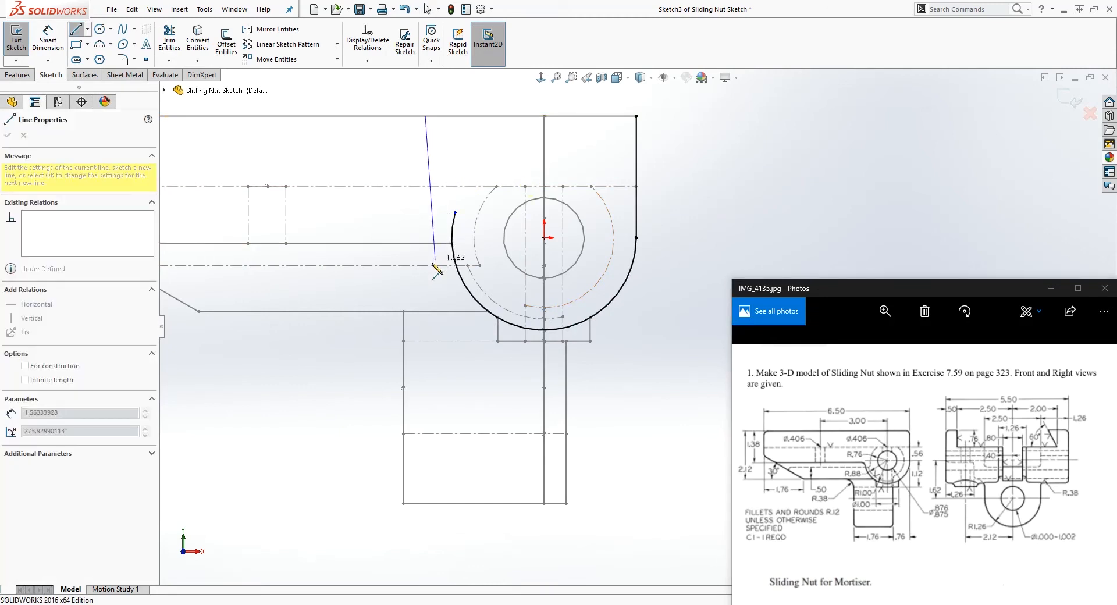
click(425, 283)
key(Escape)
click(425, 186)
ctrl+click(457, 273)
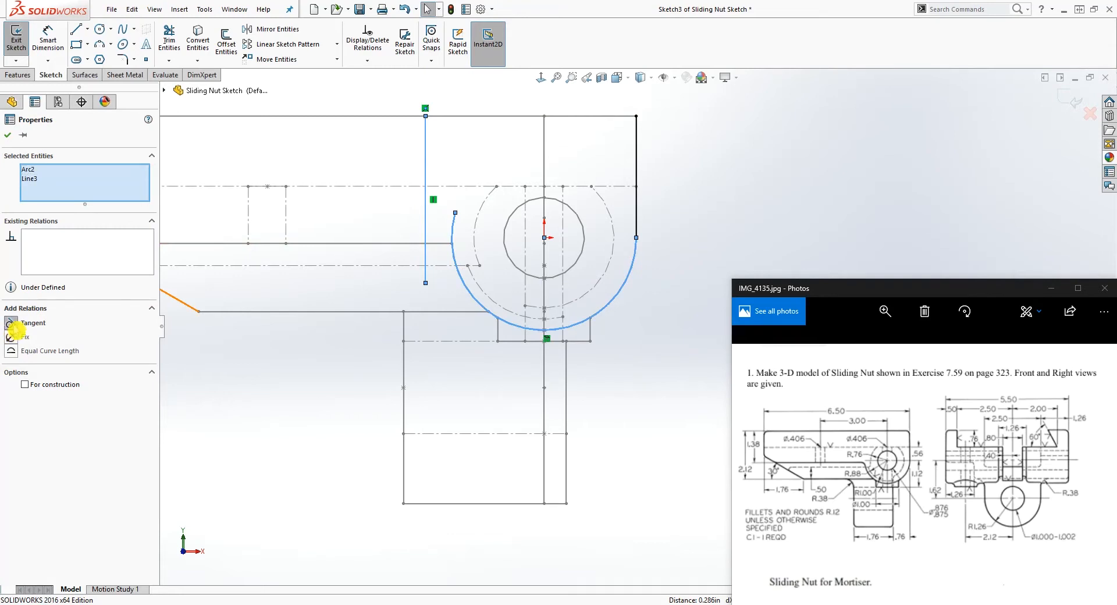
click(11, 323)
click(605, 207)
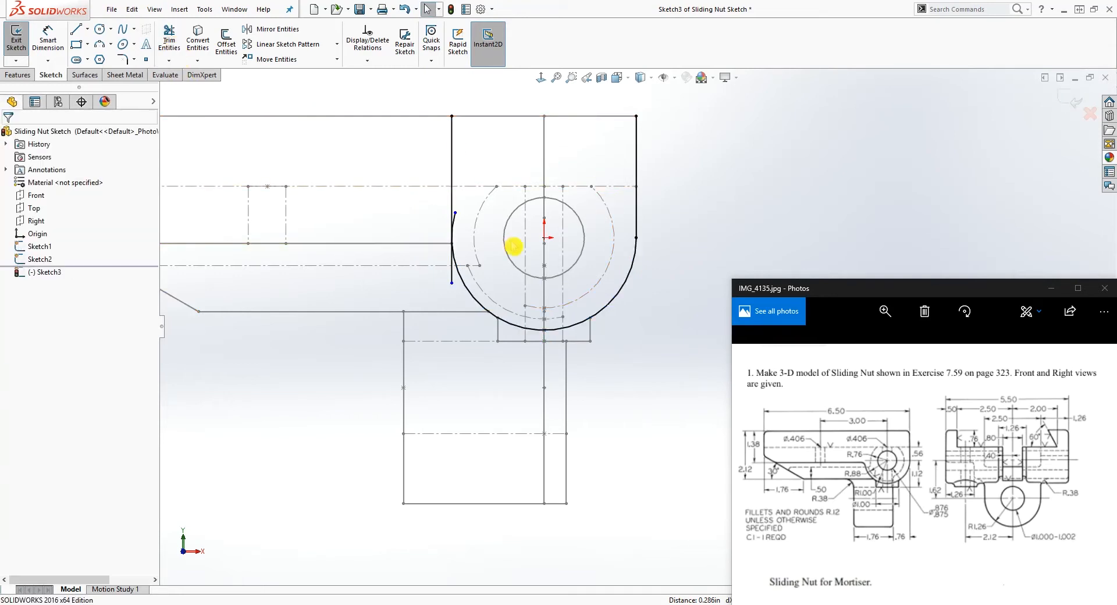
- Try trimming the tangent vertical line to the closest intersection near the arc, and undo the trim
click(169, 39)
click(28, 347)
click(453, 218)
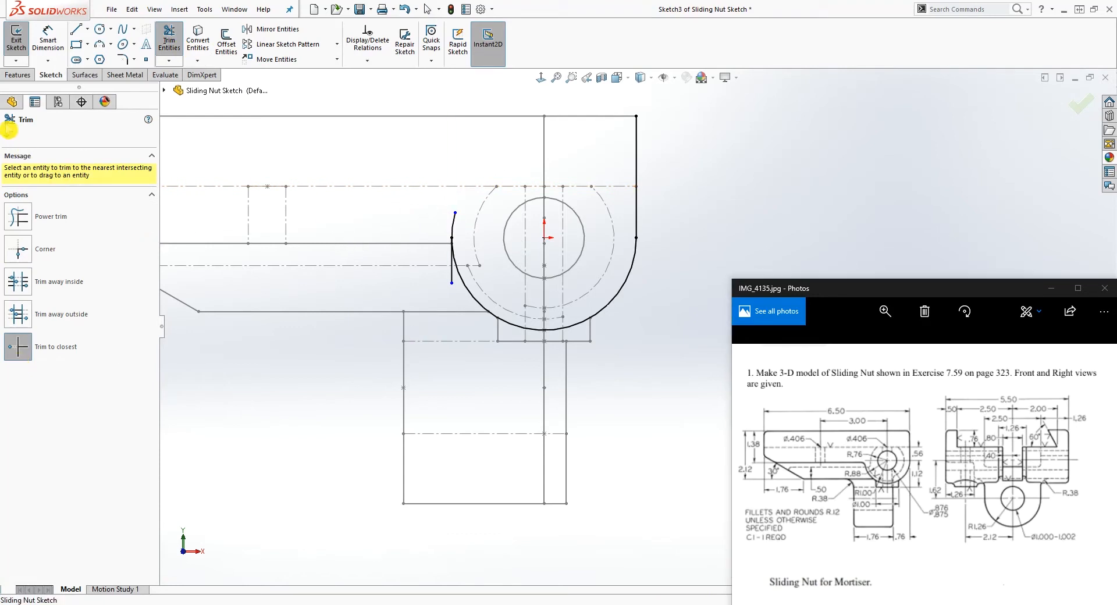
click(9, 129)
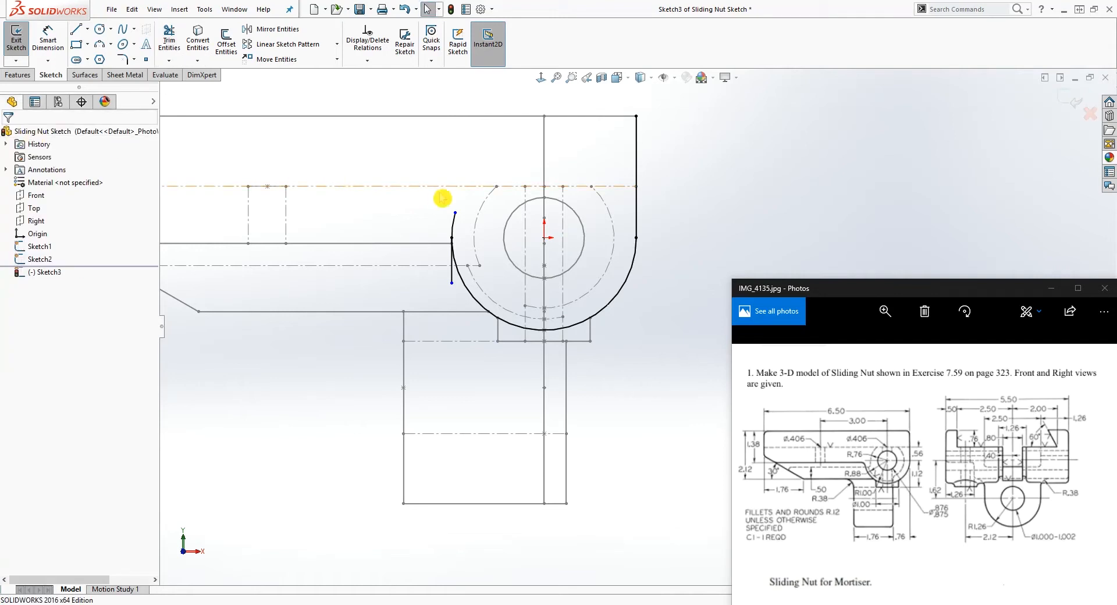
click(406, 9)
- Delete the vertical line tangent to the arc, keeping the converted arc and edge
click(169, 41)
scroll(442, 202, down, 3)
key(Escape)
mouse_move(456, 226)
mouse_down()
mouse_move(416, 227)
mouse_move(446, 252)
mouse_move(458, 236)
mouse_up()
key(Delete)
click(475, 217)
scroll(646, 250, up, 4)
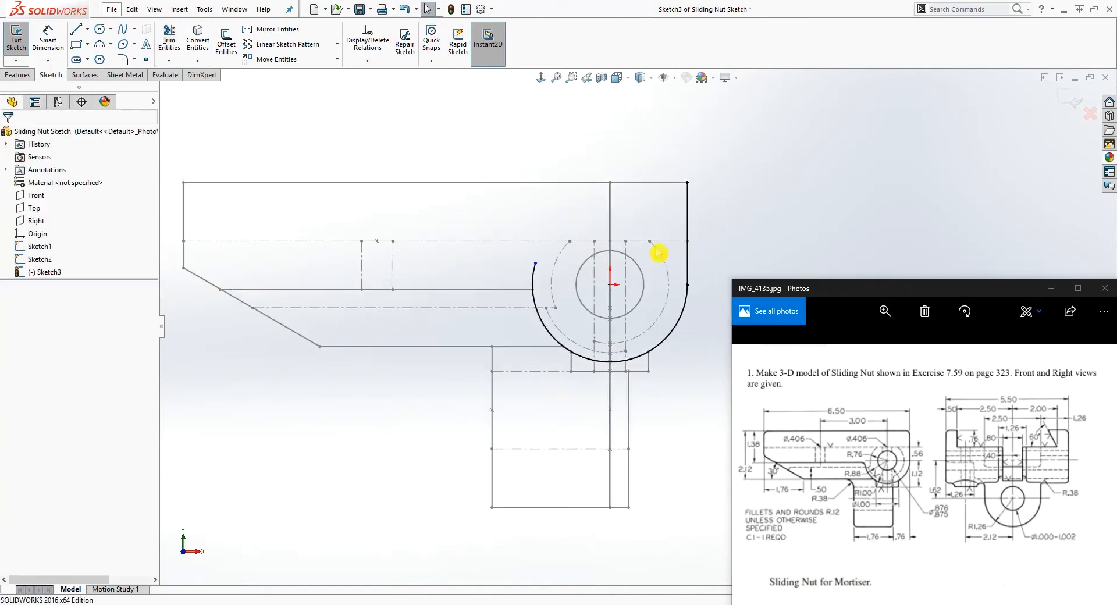
- Draw a vertical line beside the arc's open end, make it tangent to the arc and extend it up to the top edge
key(l)
scroll(567, 273, down, 3)
drag(490, 171, 490, 370)
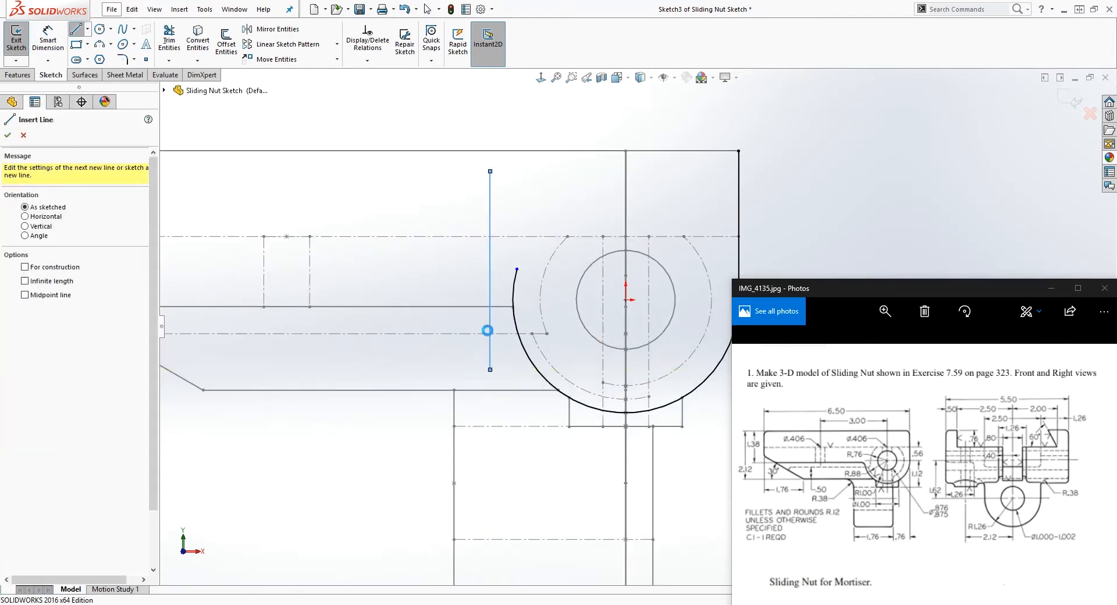
key(Escape)
click(490, 326)
ctrl+click(513, 319)
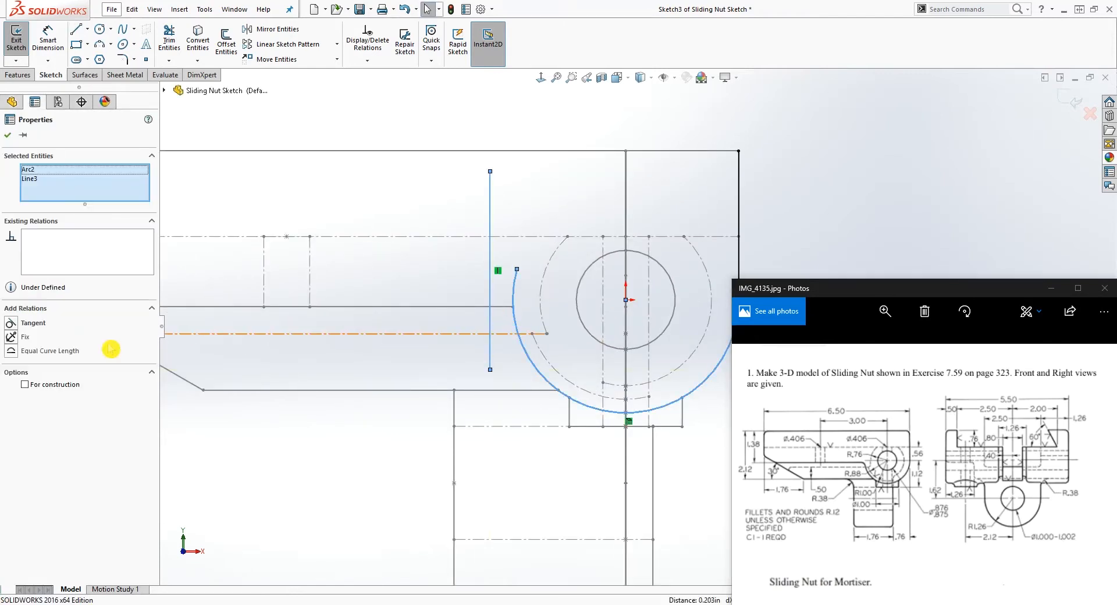
click(13, 323)
click(500, 204)
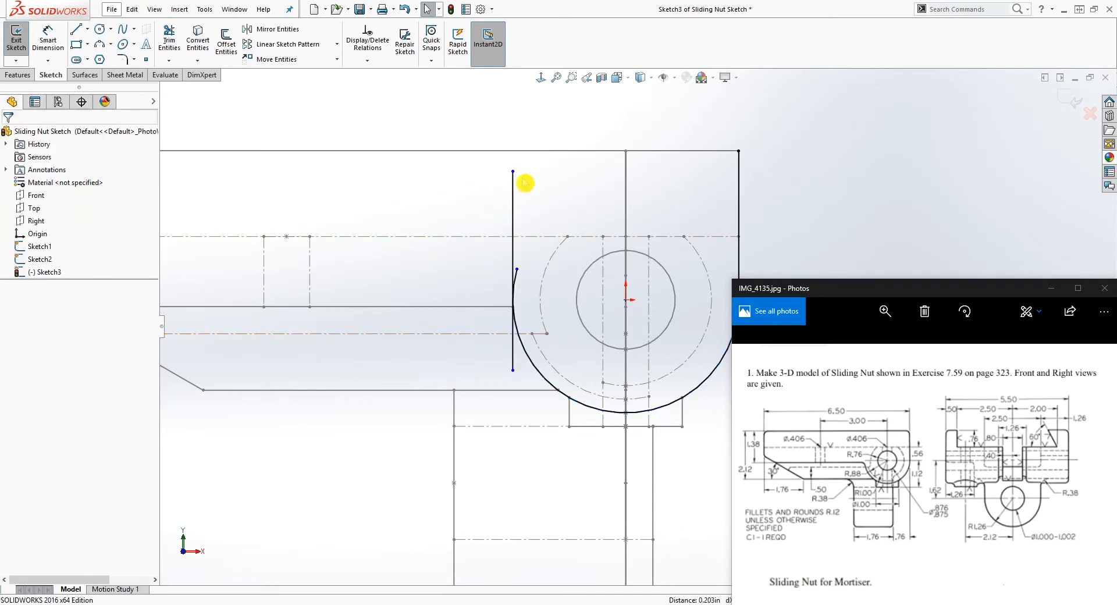
drag(514, 171, 514, 152)
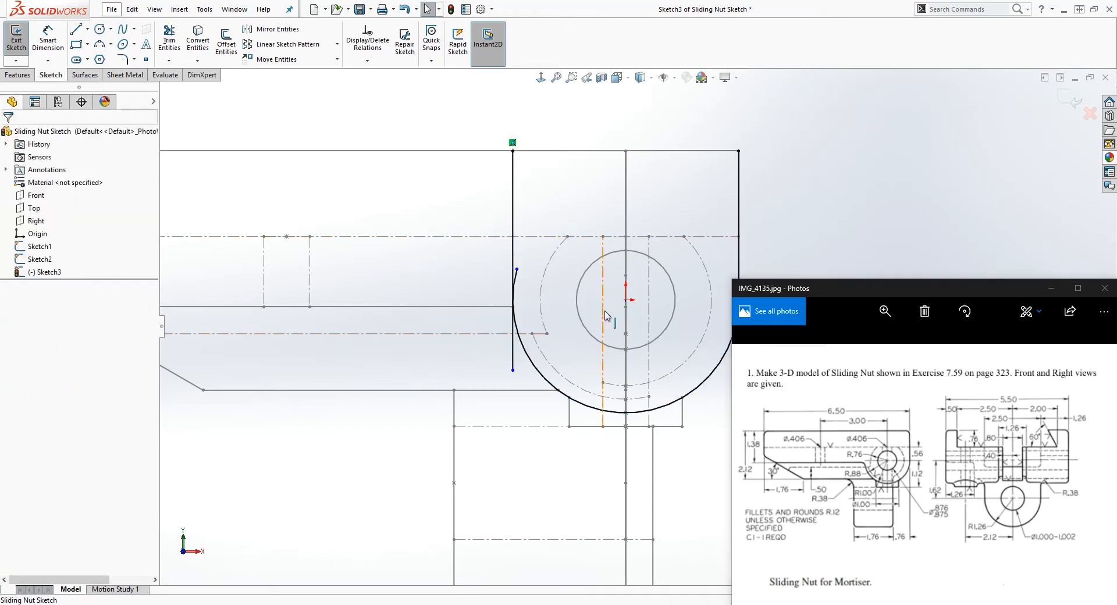
- Trim the arc and the vertical line back to their tangent point, using trim to closest
scroll(606, 314, up, 3)
scroll(690, 350, down, 3)
click(169, 41)
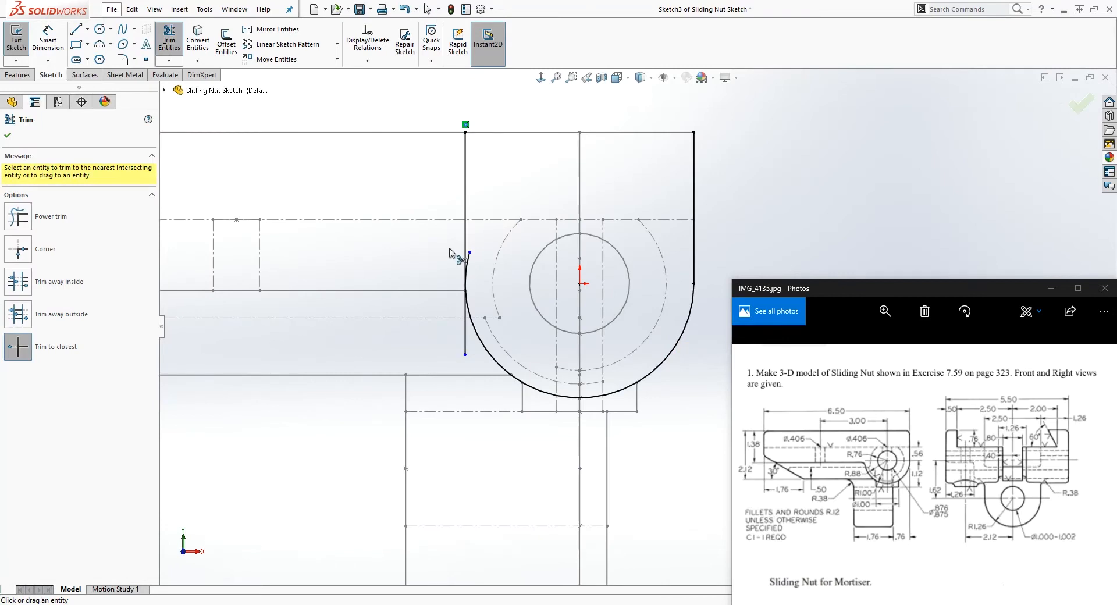
click(465, 341)
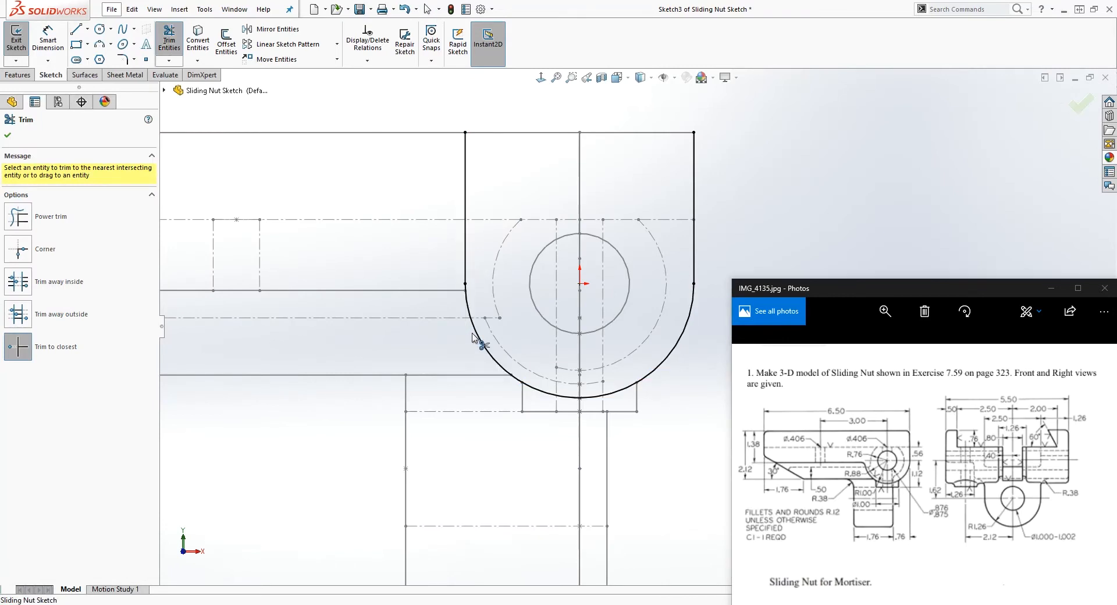
- Close the U-shaped profile with a horizontal line joining the upper ends of its two vertical sides
key(l)
click(465, 132)
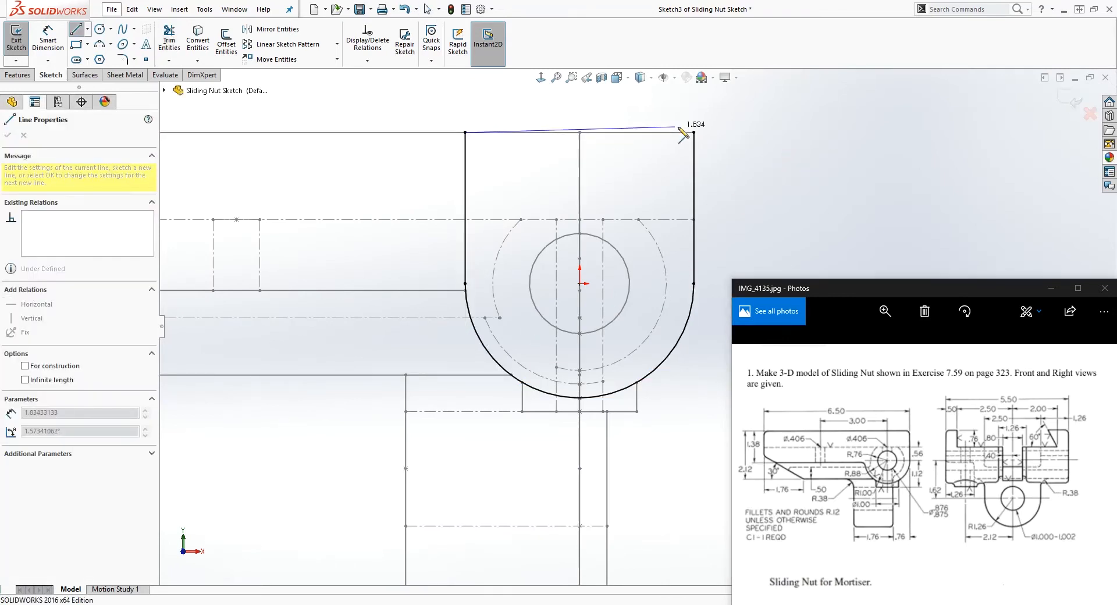
click(694, 133)
key(Escape)
key(Escape)
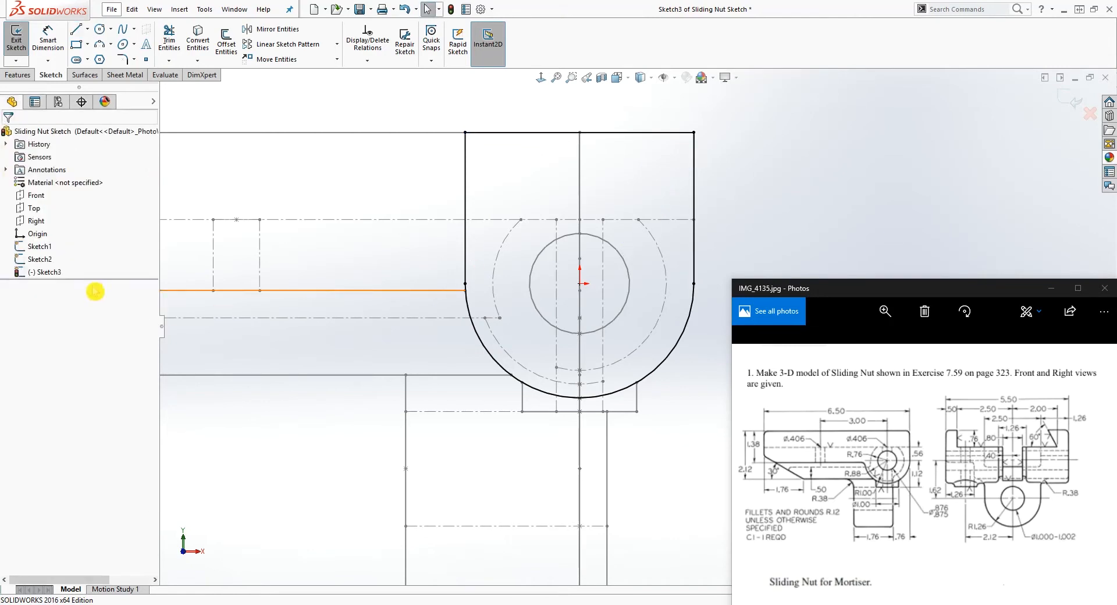
- Hide the front-view reference sketch Sketch1 so that only the closed U-shaped profile is left in the Front view
right_click(44, 247)
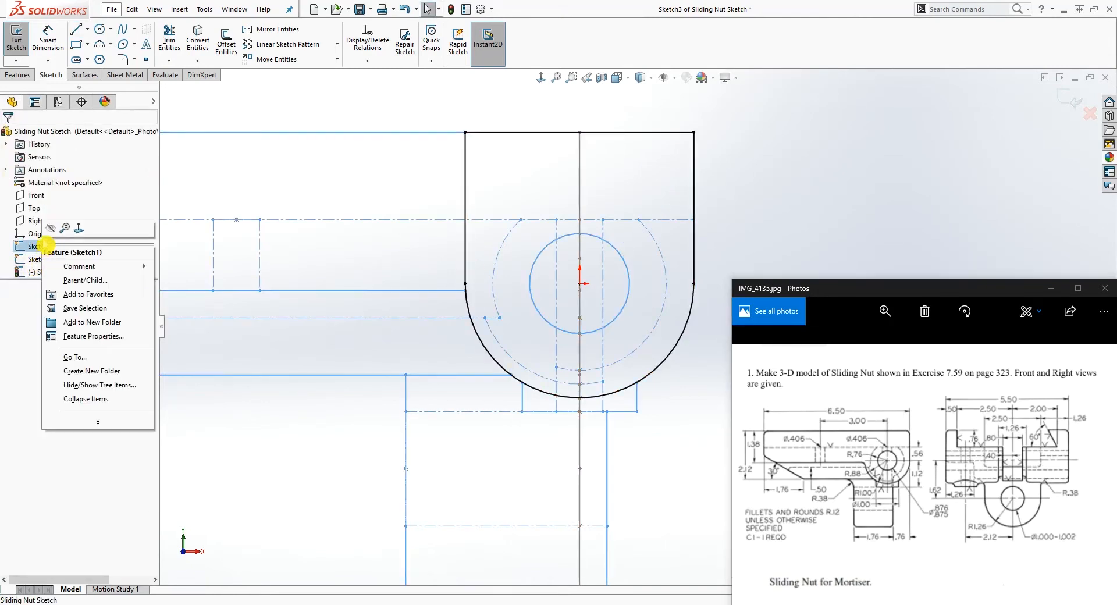
click(55, 226)
key(f)
scroll(656, 315, down, 2)
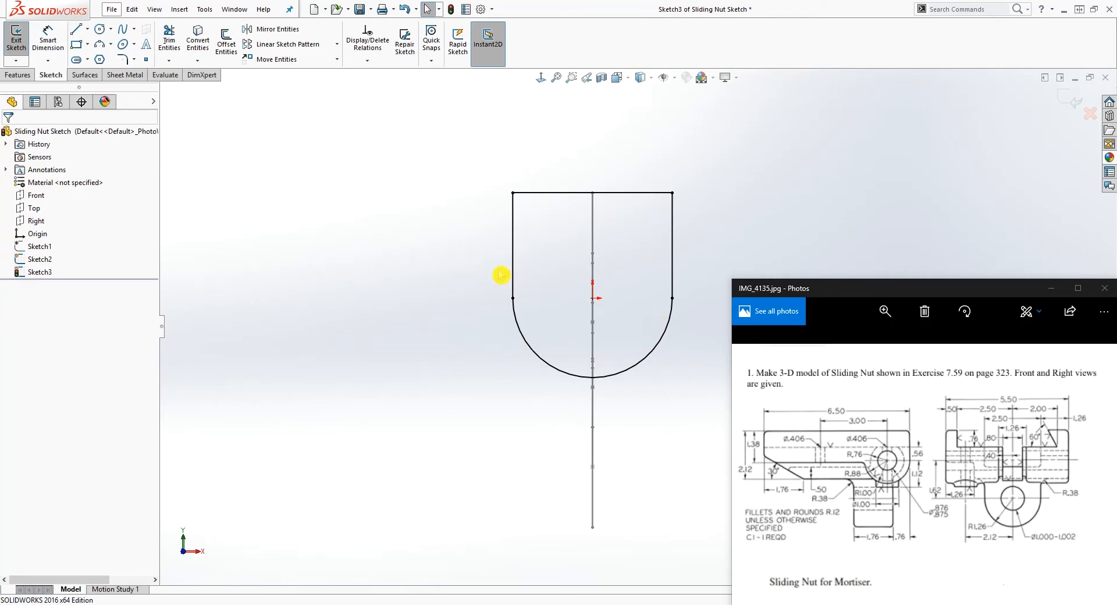
- Extrude the U-shaped profile from the lower inner corner vertex of the right-view sketch's block up to that block's upper outer vertex
mouse_move(793, 217)
middle_down()
mouse_move(643, 252)
mouse_move(609, 342)
middle_up()
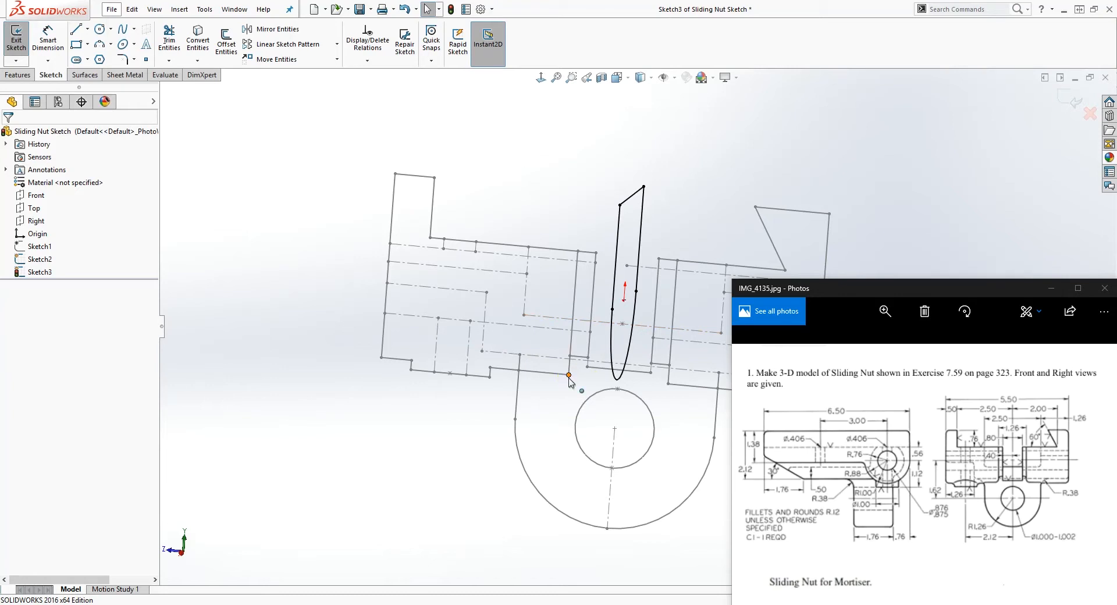
click(18, 74)
click(22, 40)
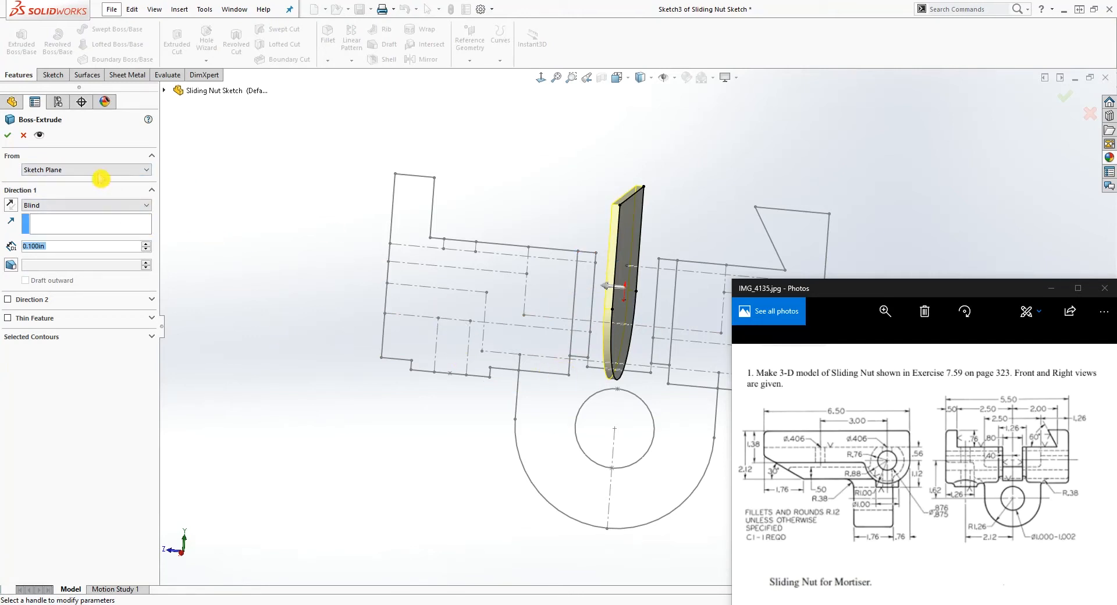
click(33, 173)
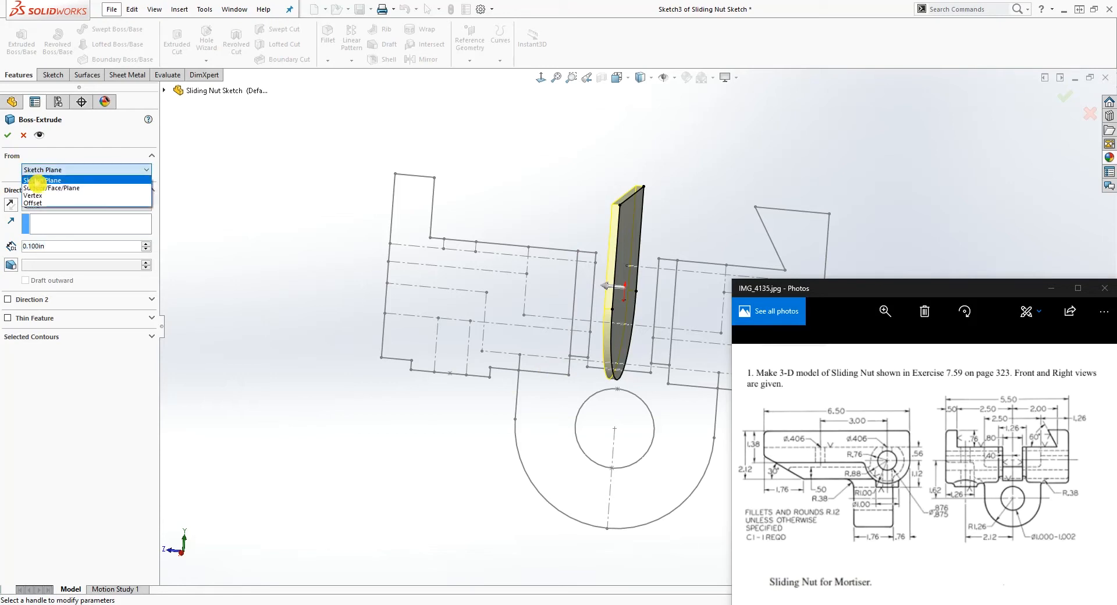
click(36, 196)
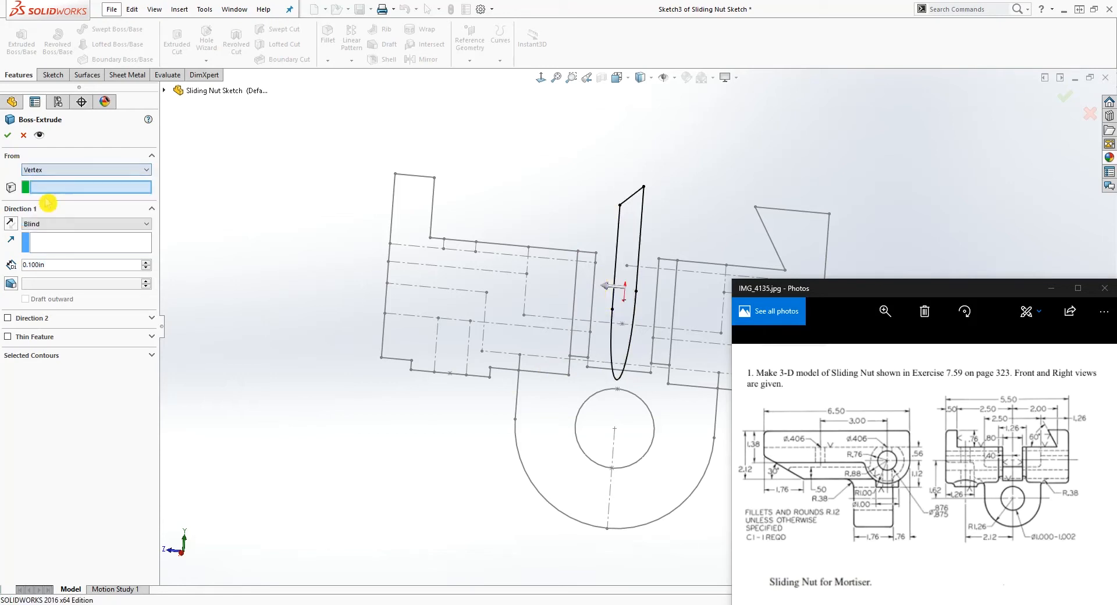
click(570, 375)
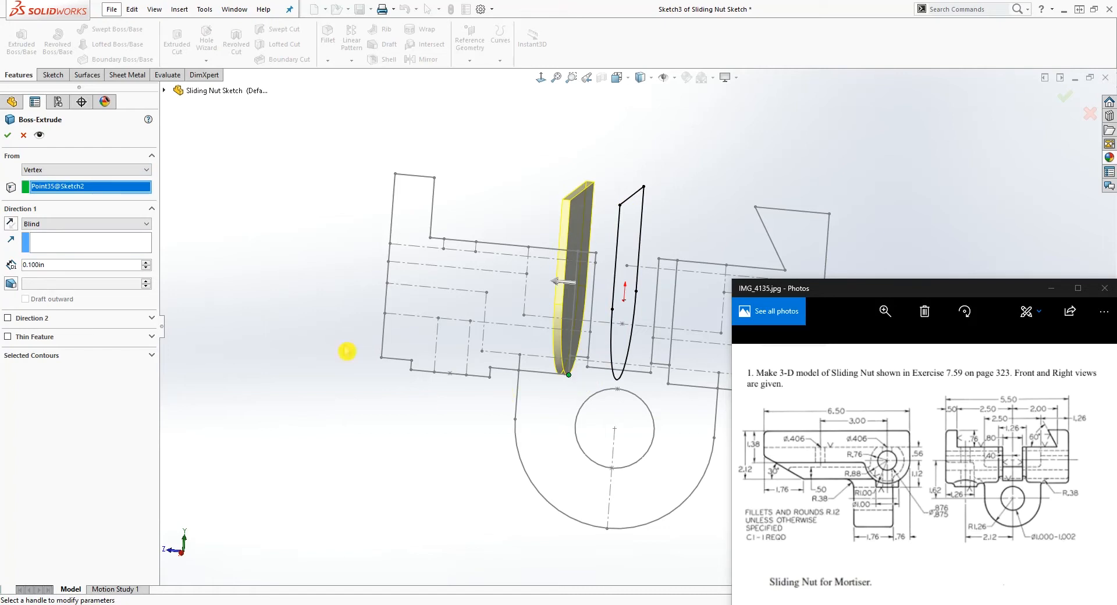
click(109, 224)
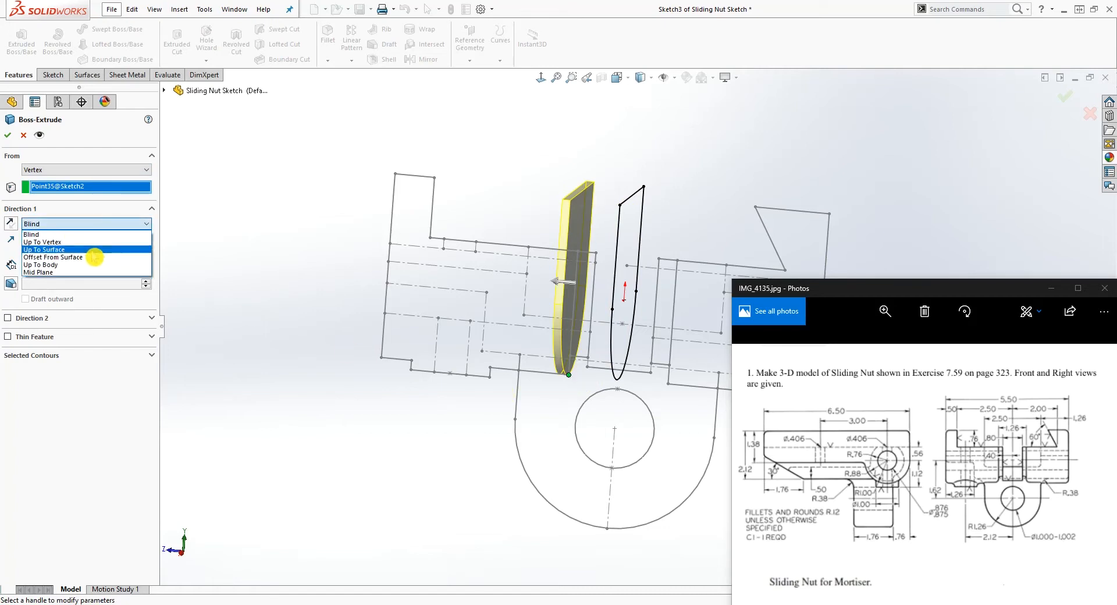
click(52, 242)
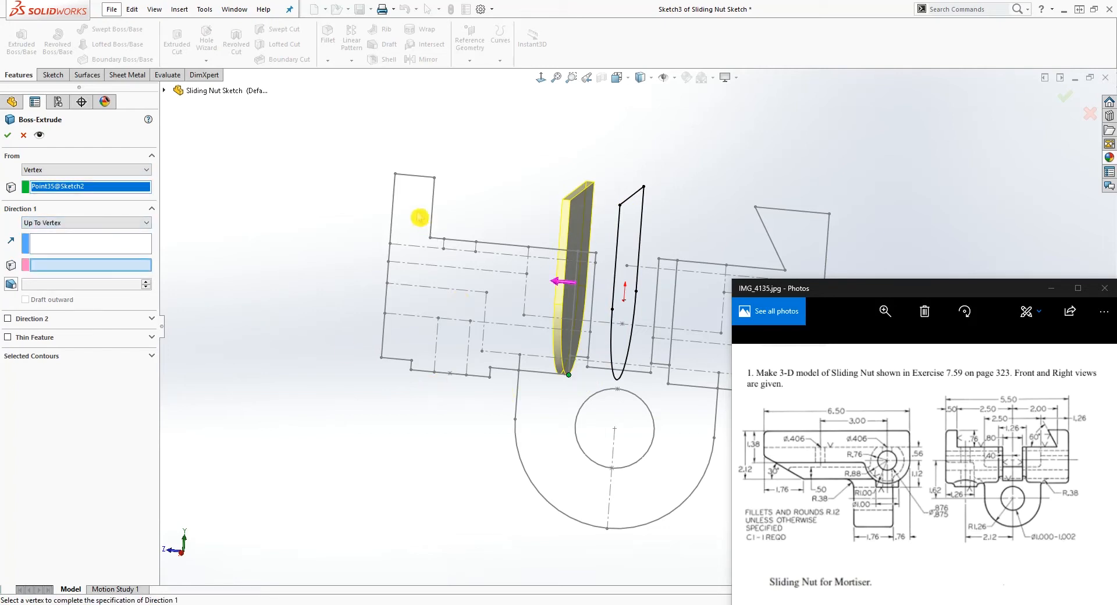
click(396, 174)
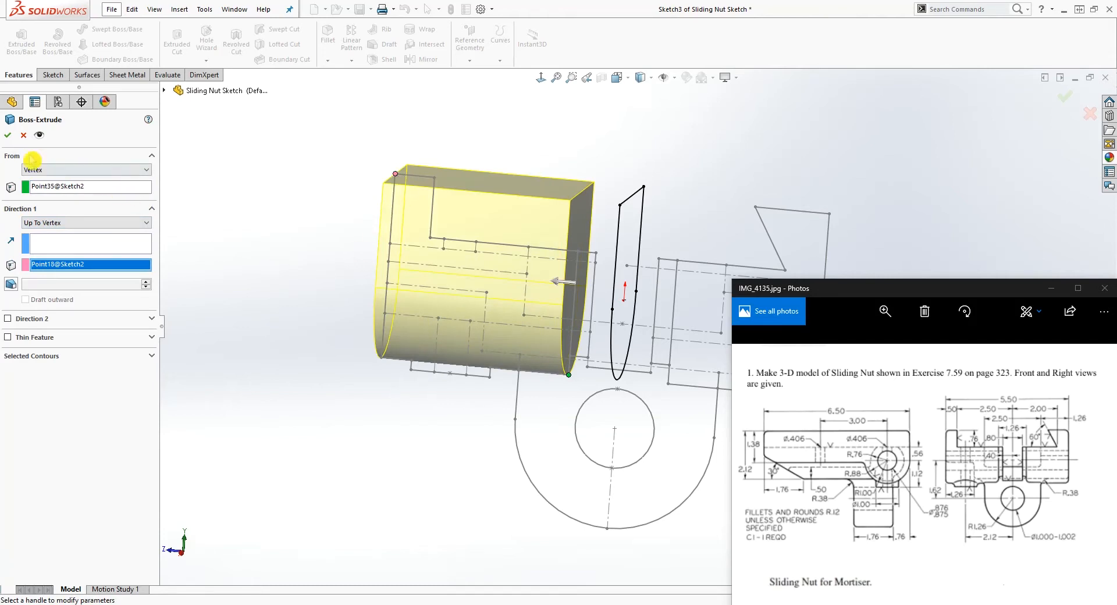
click(12, 137)
- Show the front-view reference sketch Sketch1 again
middle_drag(586, 437, 631, 418)
scroll(683, 379, down, 4)
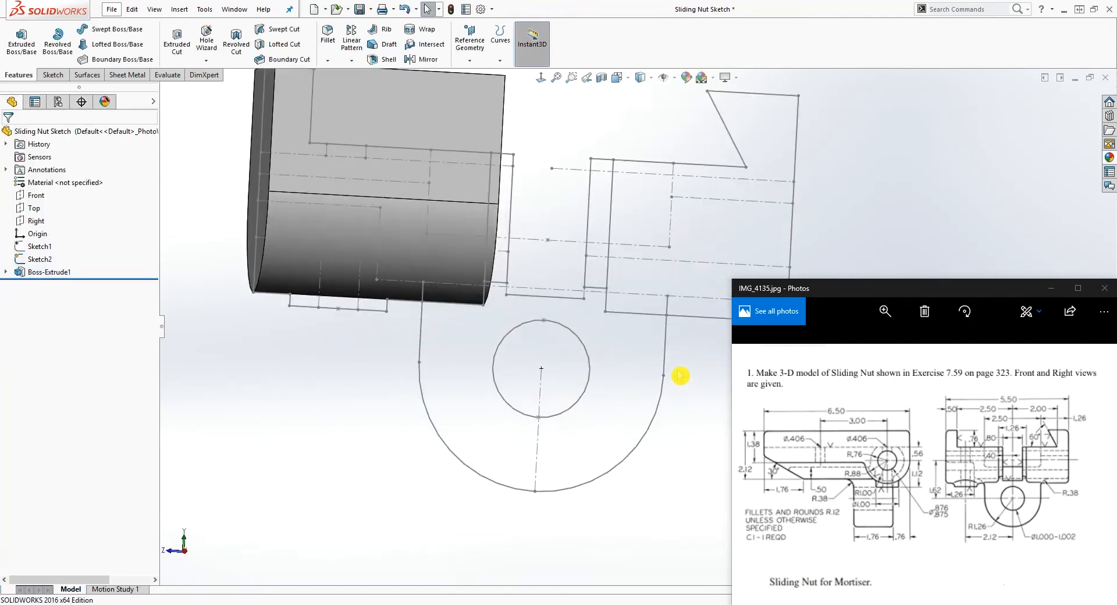
scroll(678, 375, up, 3)
right_click(41, 246)
click(55, 235)
- Start a sketch on the Front plane and draw a circle of about 0.95 in radius centred on the origin
mouse_move(472, 425)
middle_down()
mouse_move(551, 436)
mouse_move(524, 444)
middle_up()
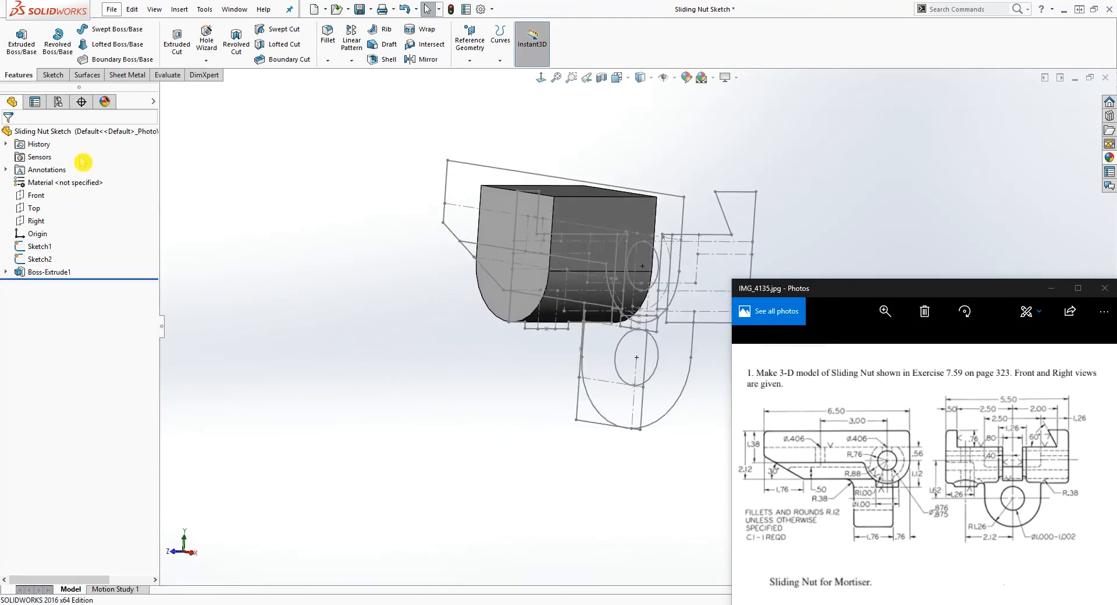
click(35, 195)
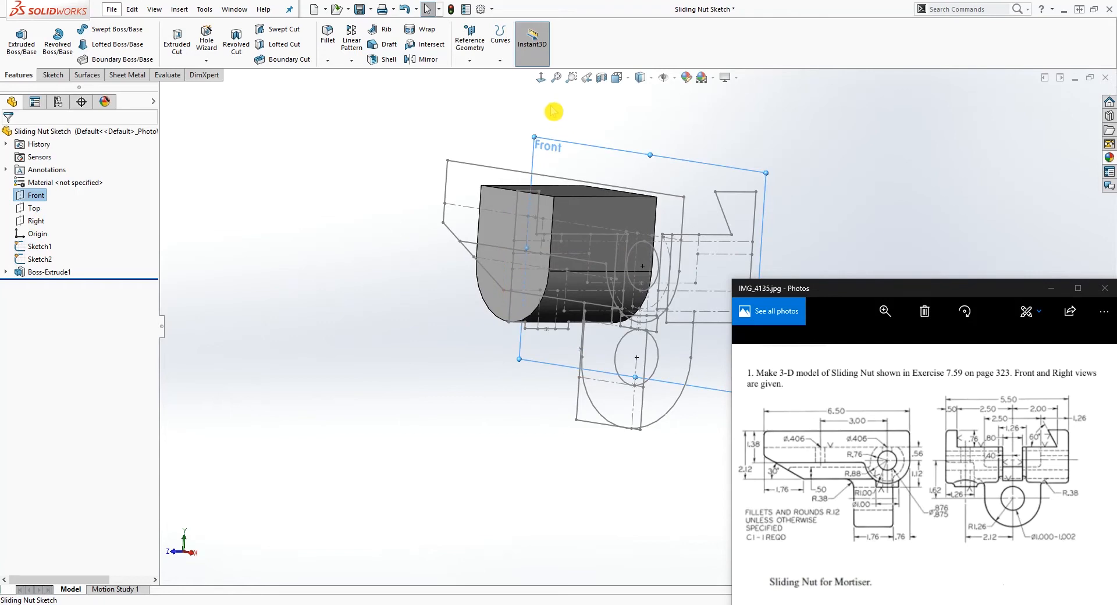
click(541, 76)
scroll(861, 210, down, 5)
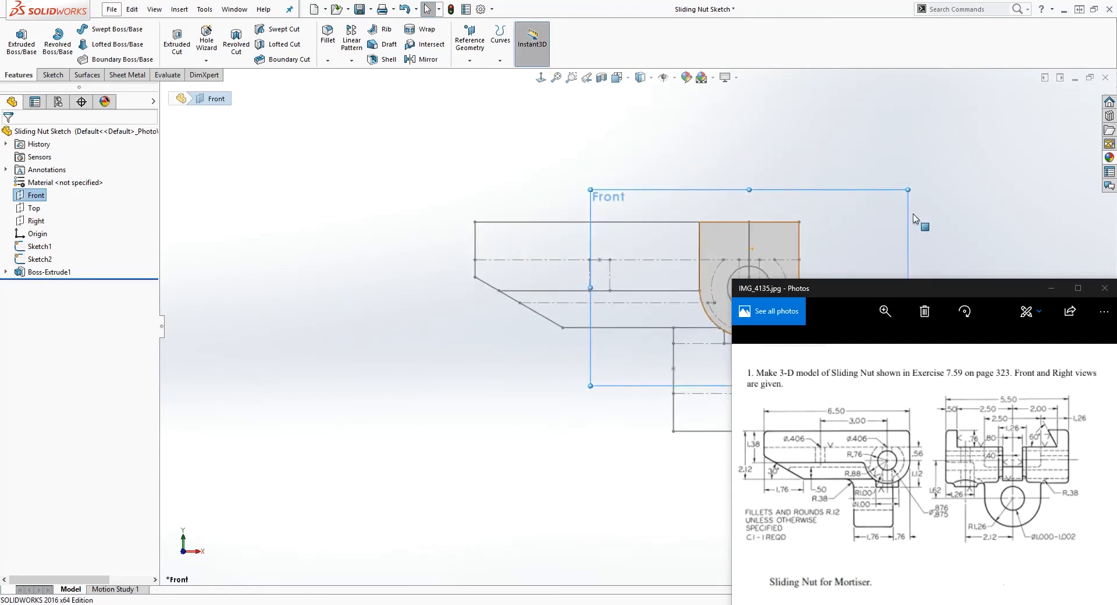
key(z)
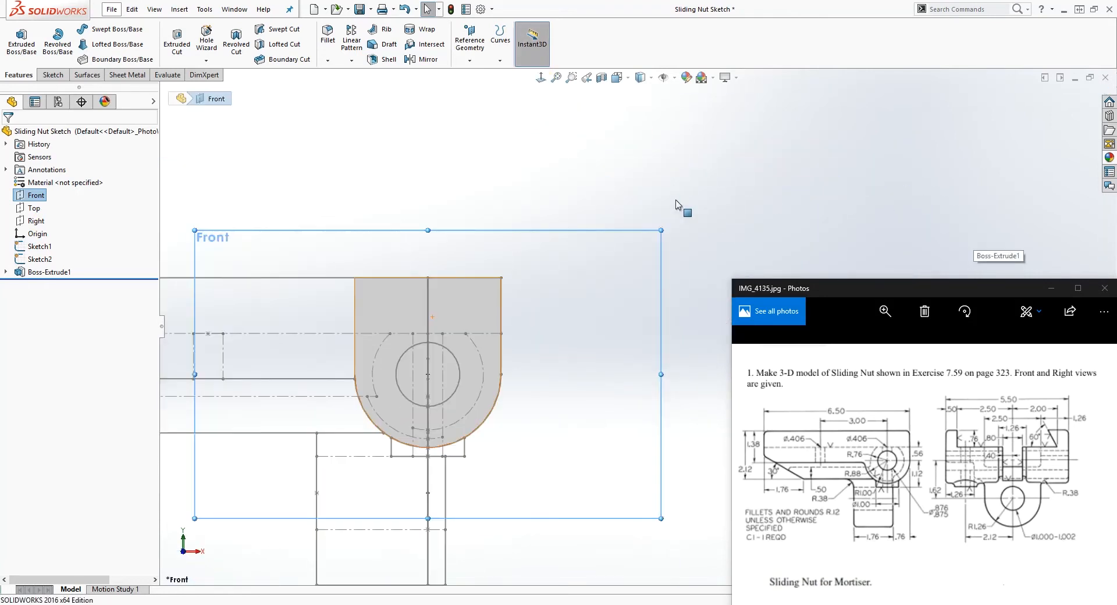
click(48, 75)
click(16, 36)
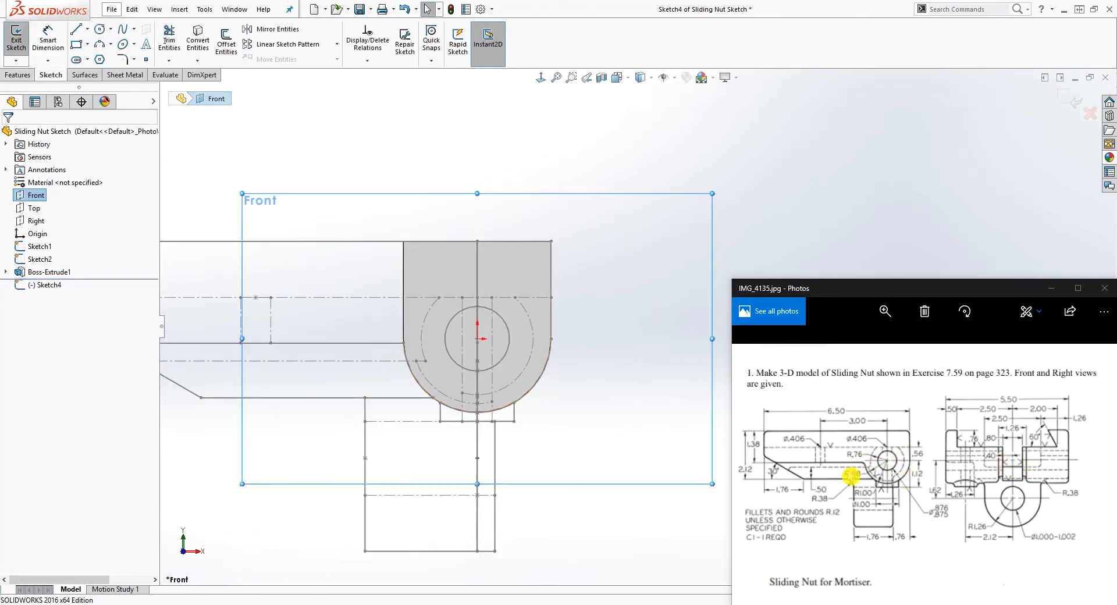
click(99, 30)
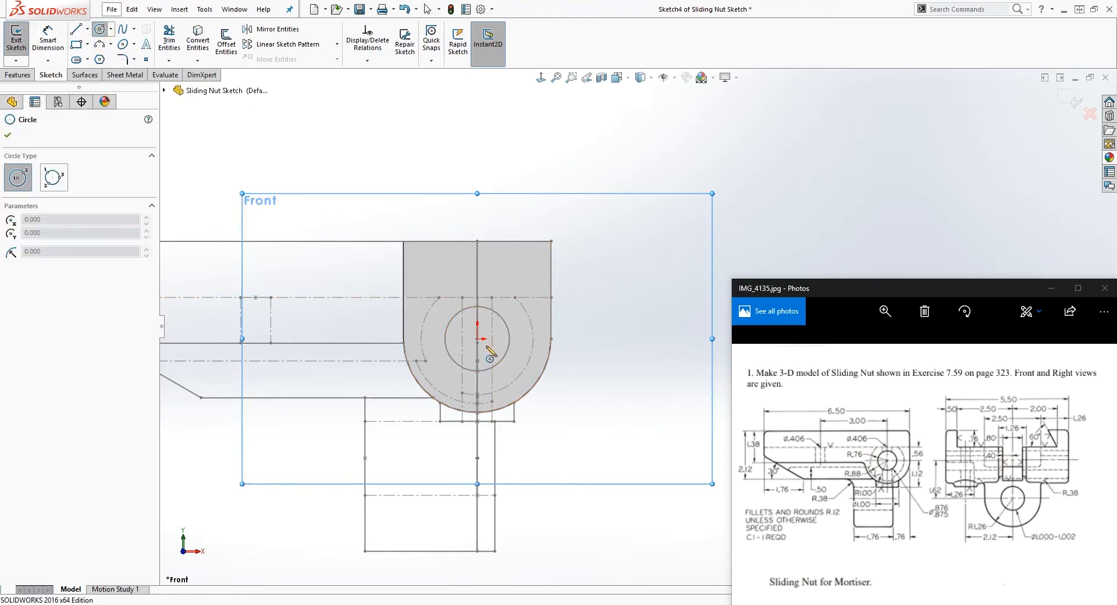
click(477, 339)
click(532, 294)
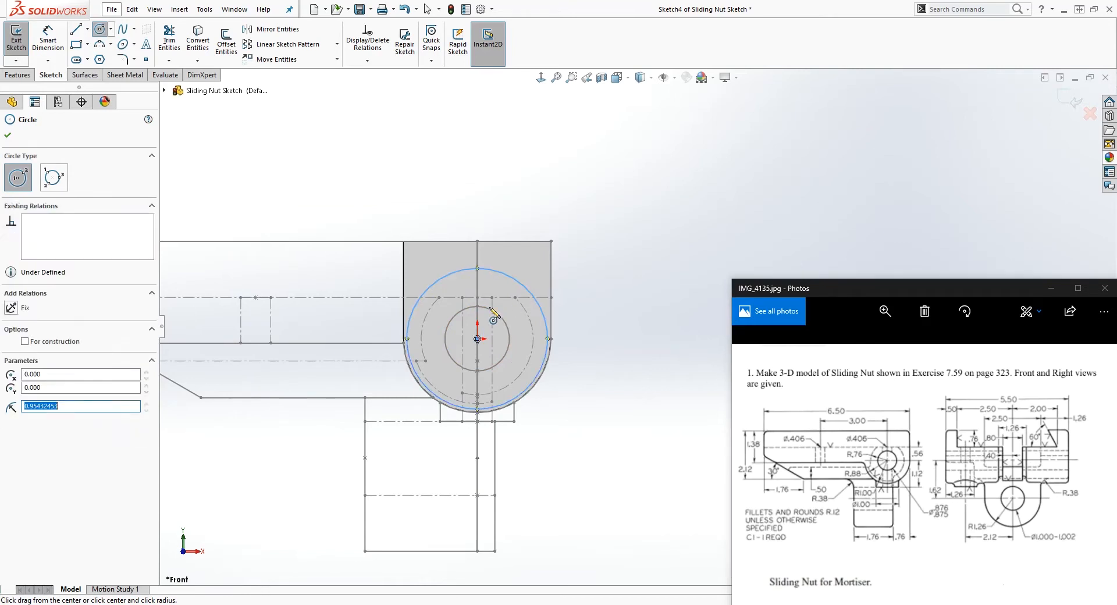
key(Escape)
click(441, 279)
ctrl+click(438, 315)
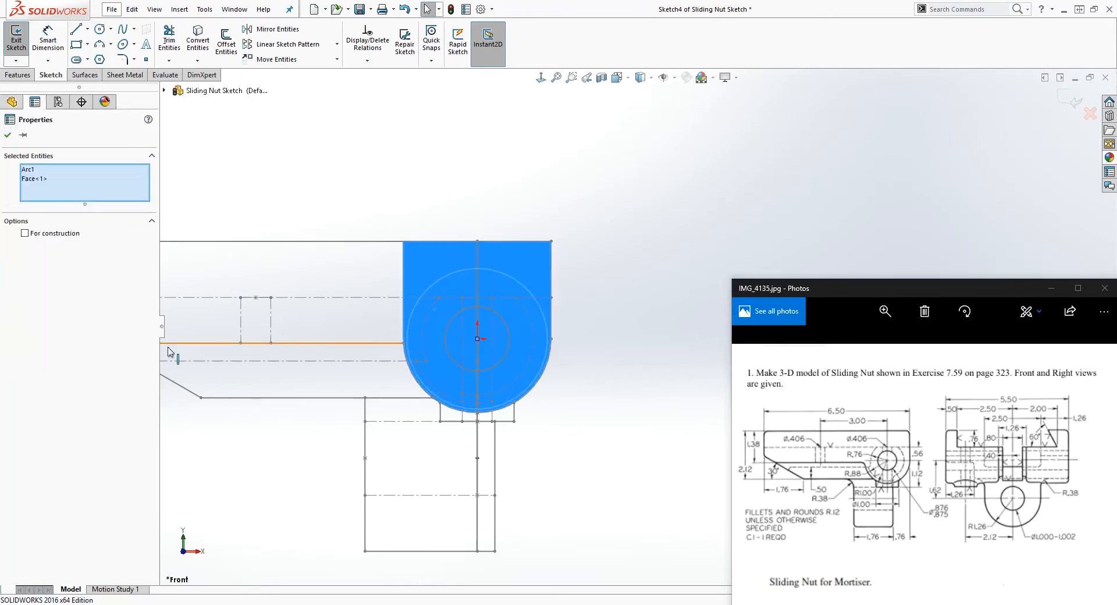
key(Escape)
- Make the circle coradial with the dashed hidden-line arc of the front-view sketch
click(448, 280)
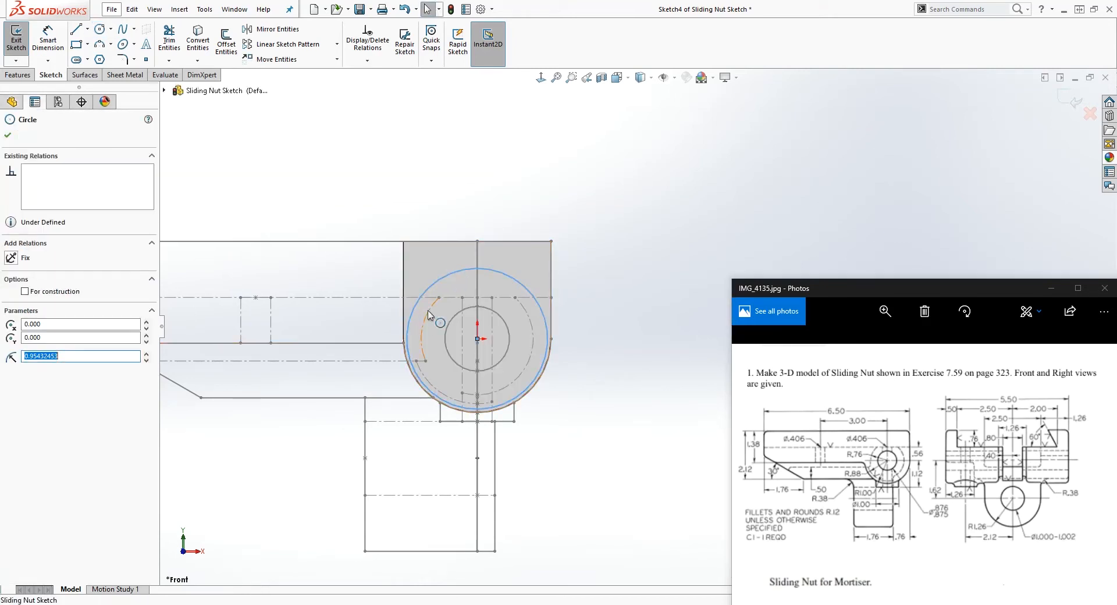
ctrl+click(429, 315)
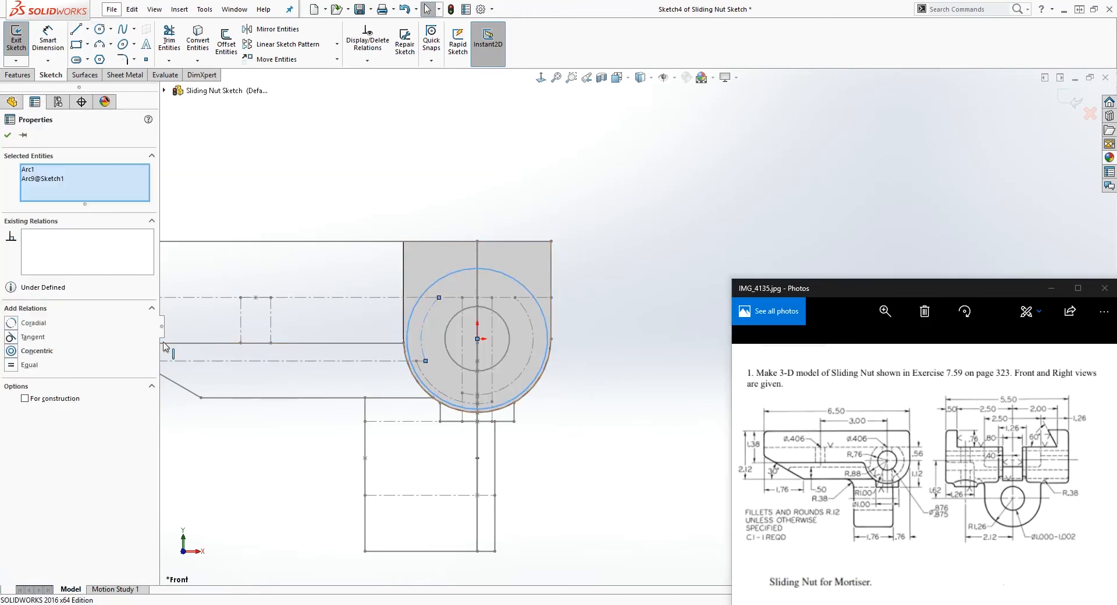
click(11, 323)
key(Escape)
- Extrude the circle from the lower end vertex of the right-view sketch's collar up to the block's flat inner face, merging the result
mouse_move(542, 367)
middle_down()
mouse_move(449, 391)
mouse_move(427, 381)
mouse_move(377, 391)
middle_up()
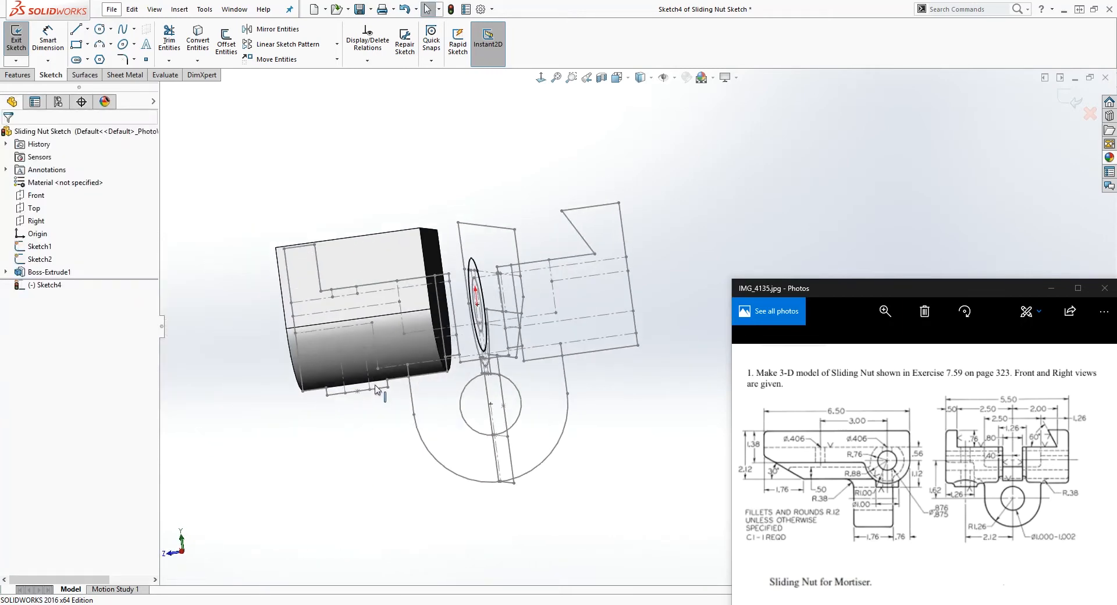
click(18, 75)
click(21, 41)
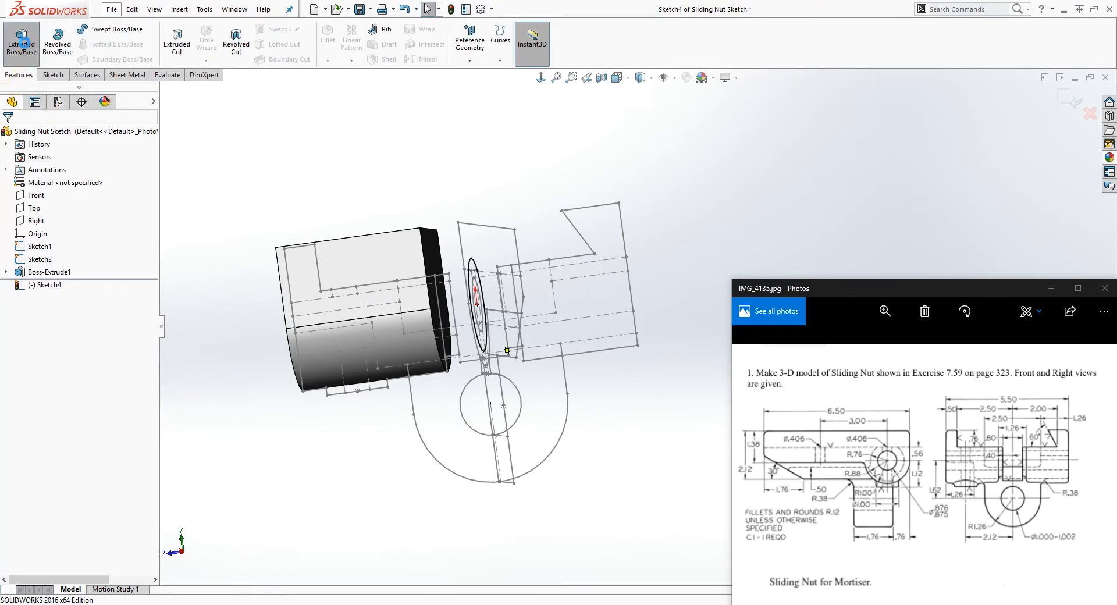
scroll(492, 410, down, 3)
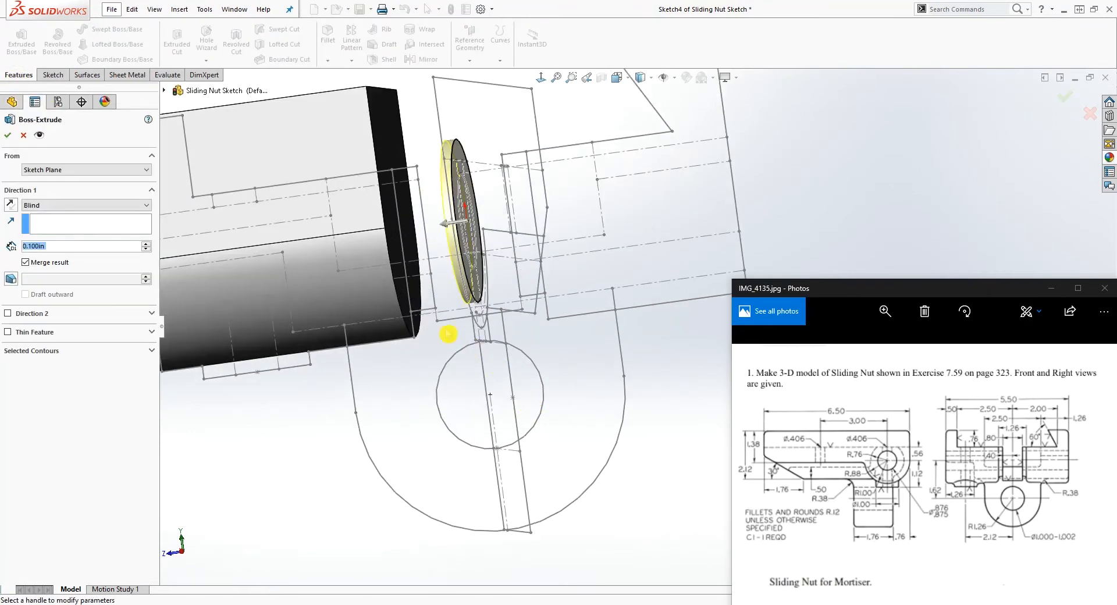
click(81, 174)
click(35, 196)
middle_drag(450, 346, 461, 324)
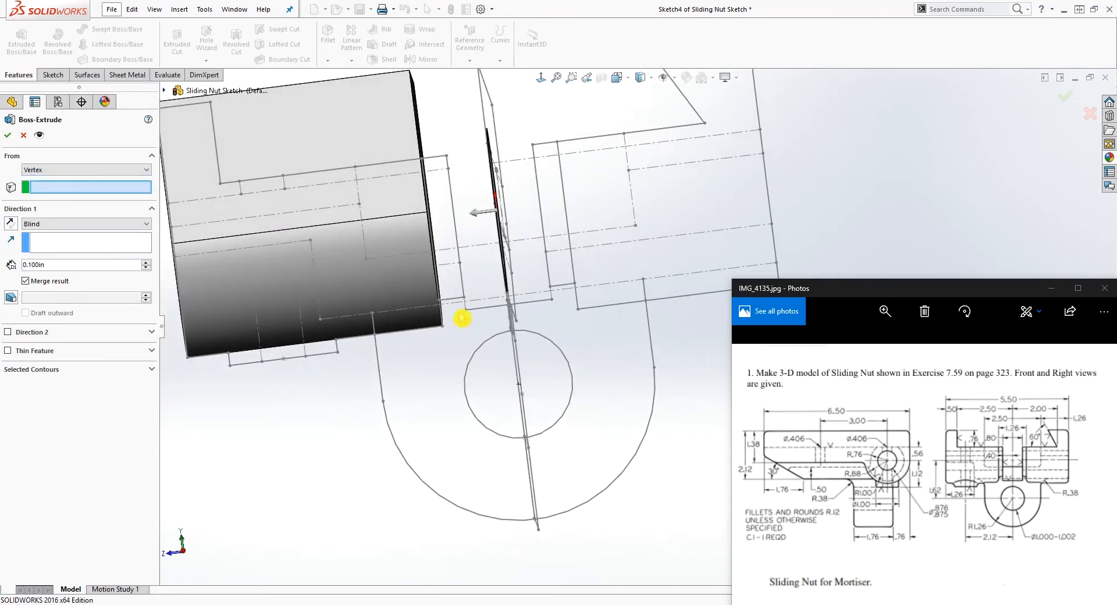
click(464, 298)
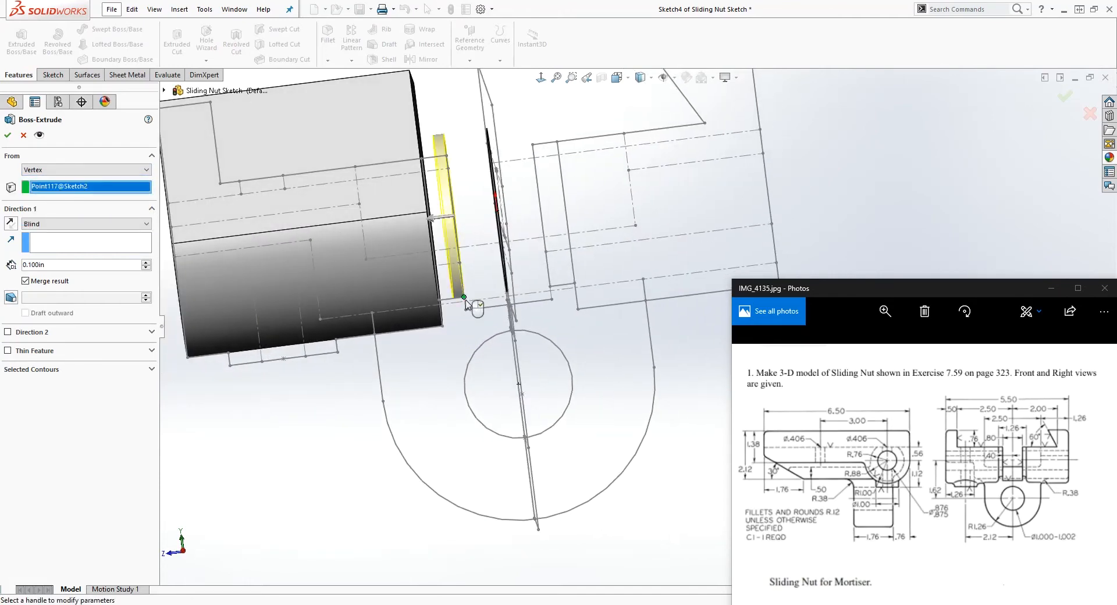
click(117, 224)
click(89, 270)
middle_drag(361, 367, 326, 349)
click(365, 186)
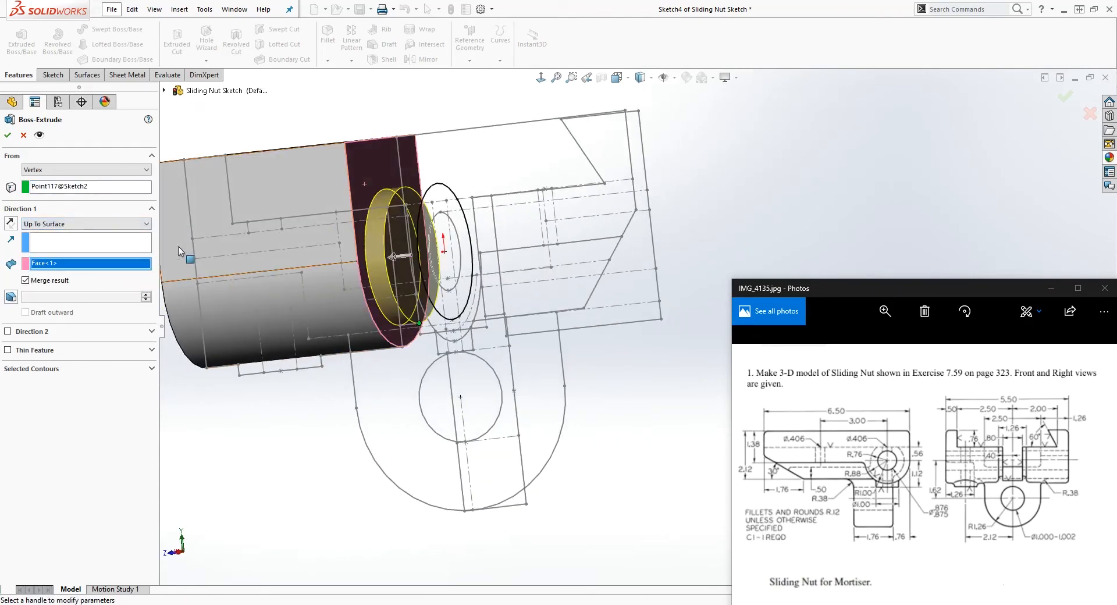
click(8, 135)
- Reuse the first block's profile Sketch3 for a boss extrusion starting at the lower inner vertex of the second block in the right-view sketch
mouse_move(419, 379)
middle_down()
mouse_move(608, 392)
mouse_move(640, 221)
mouse_move(661, 284)
mouse_move(639, 322)
middle_up()
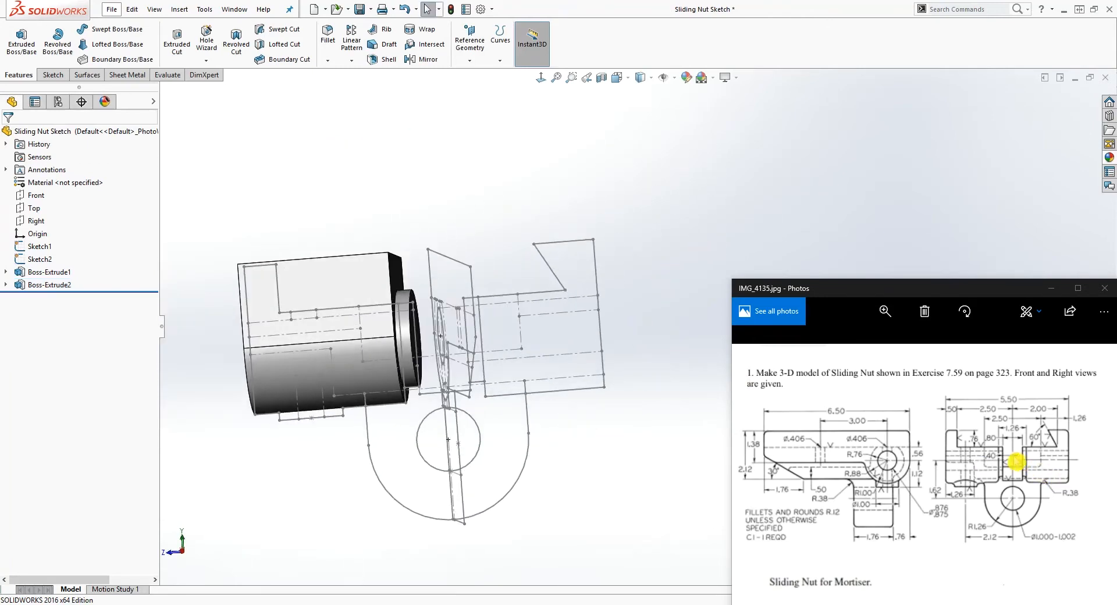
middle_drag(384, 321, 447, 323)
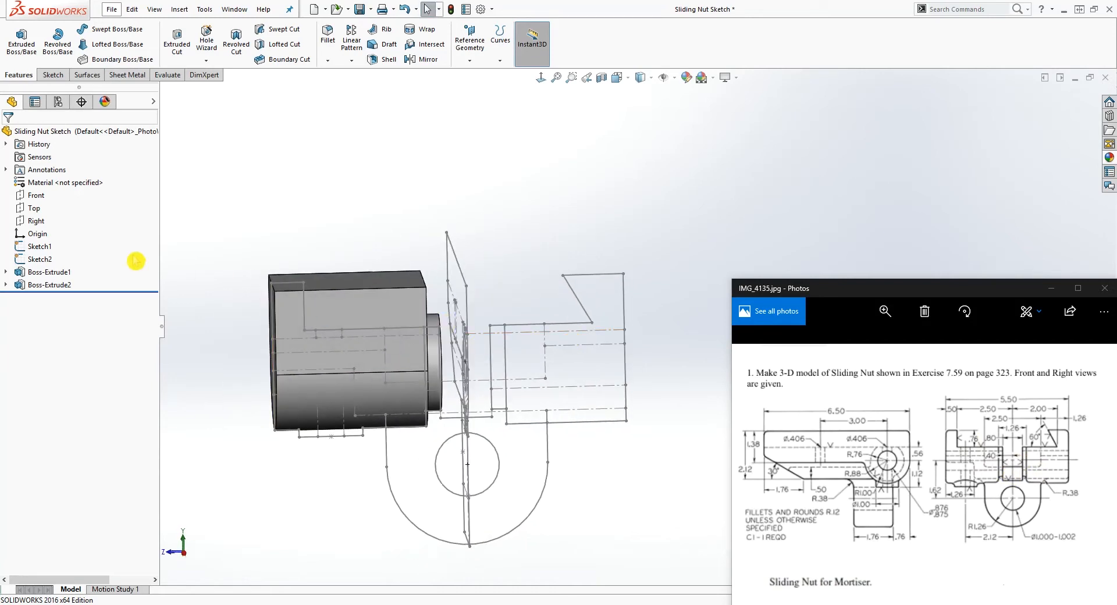
scroll(318, 389, down, 1)
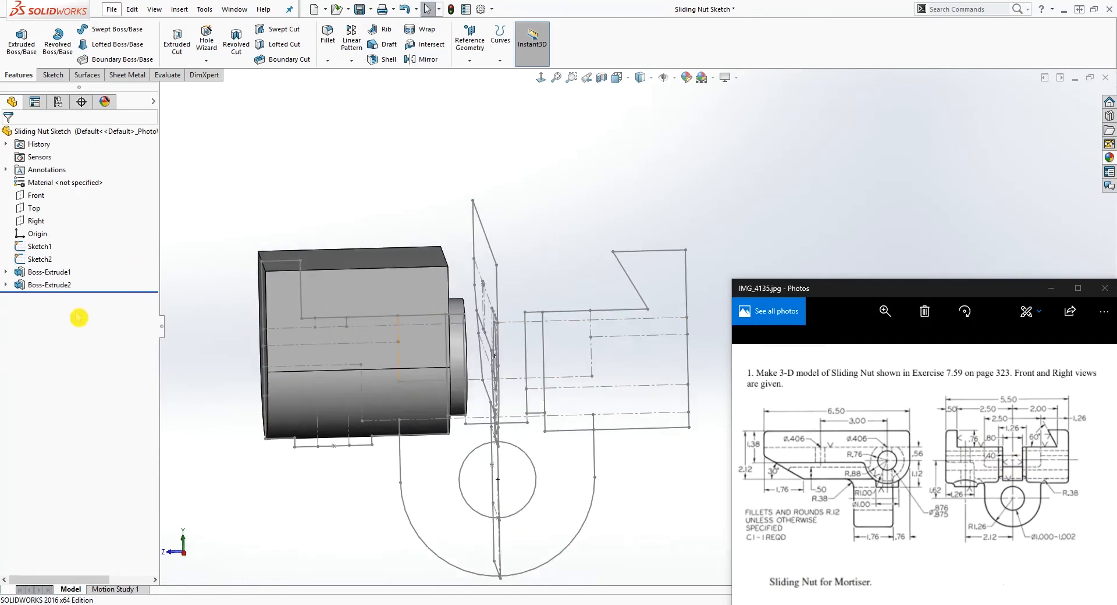
click(7, 274)
middle_drag(466, 401, 530, 411)
scroll(365, 411, down, 1)
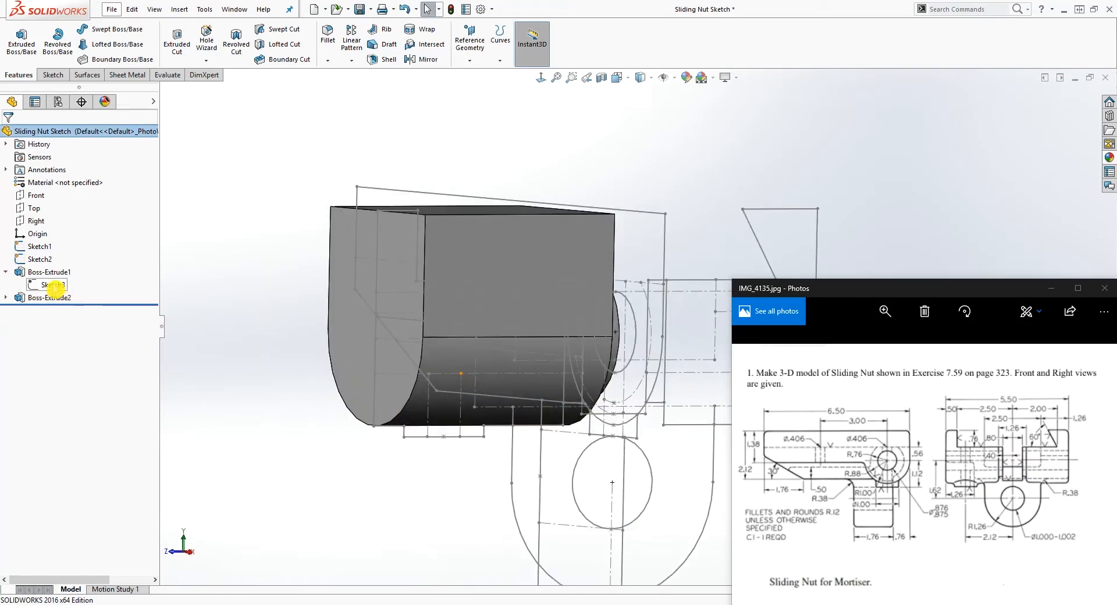
click(54, 285)
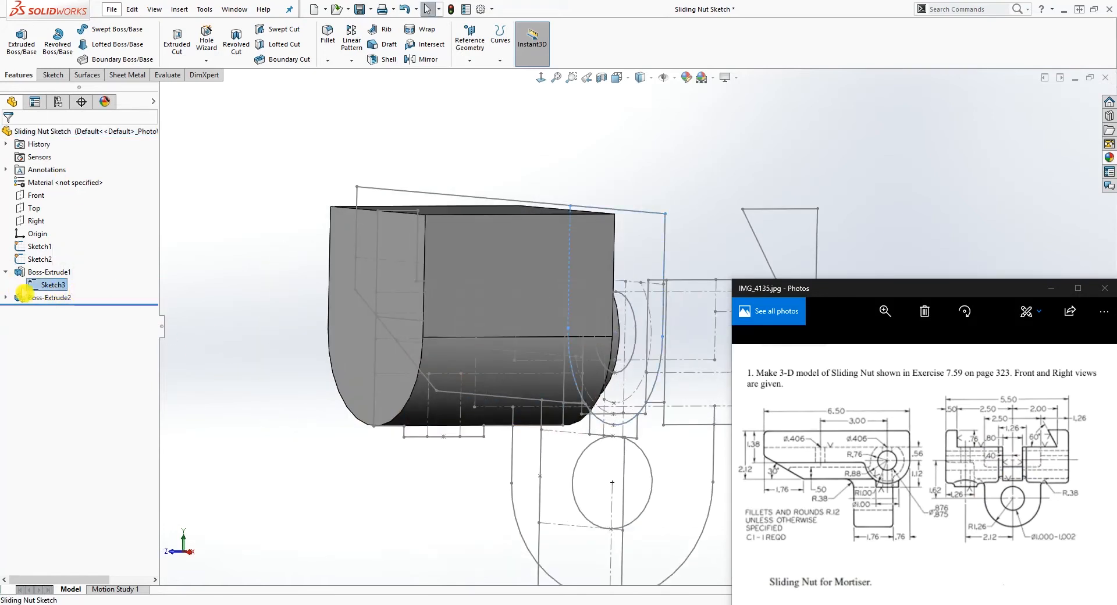
click(21, 40)
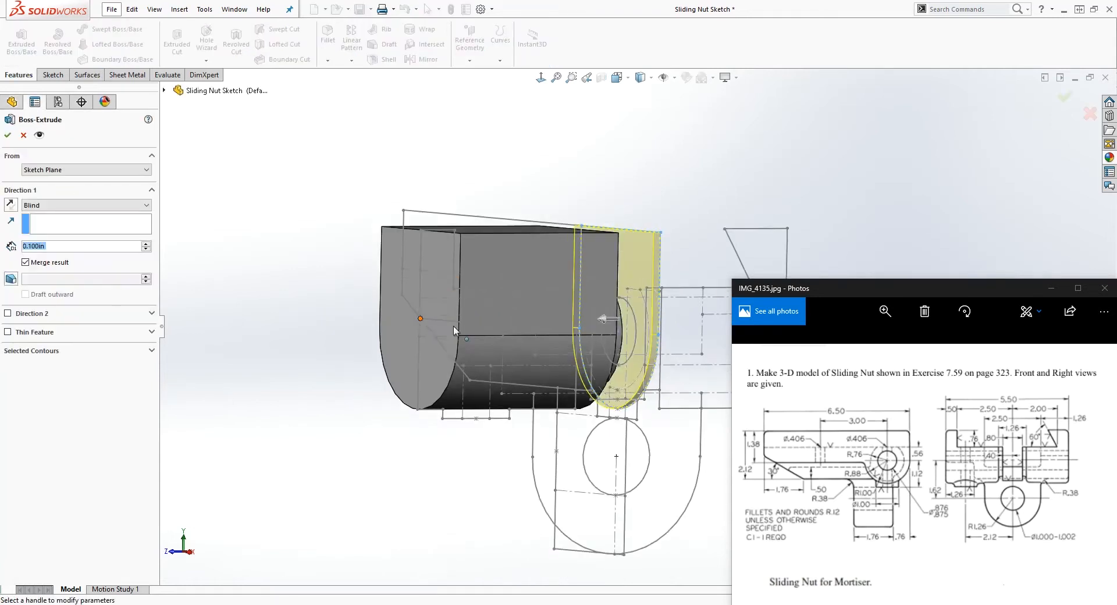
scroll(633, 415, down, 2)
mouse_move(633, 414)
middle_down()
mouse_move(623, 387)
mouse_move(573, 378)
middle_up()
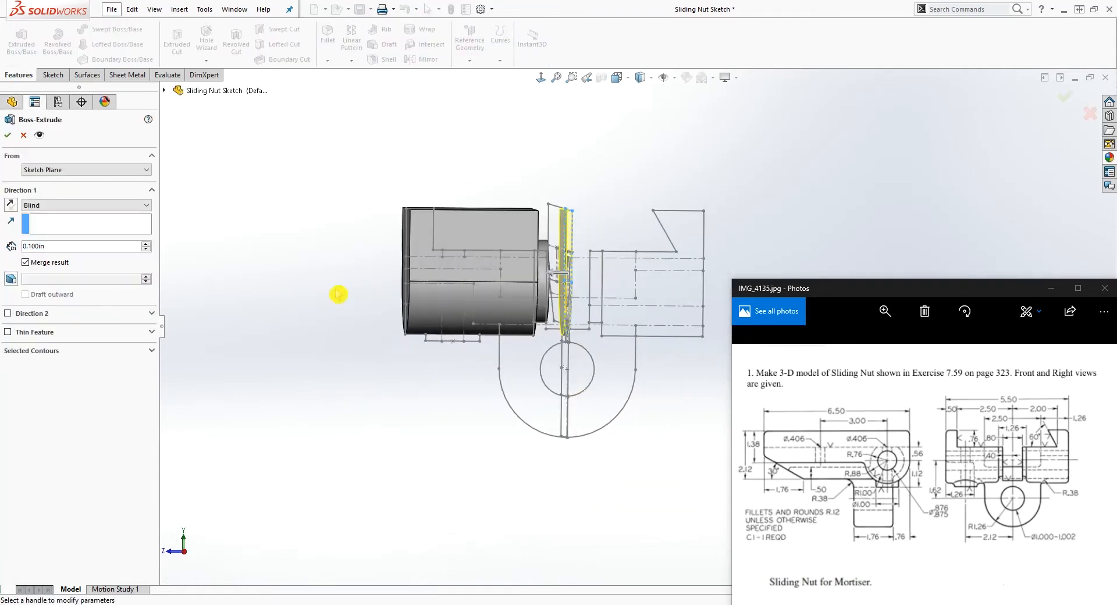
click(63, 169)
click(54, 198)
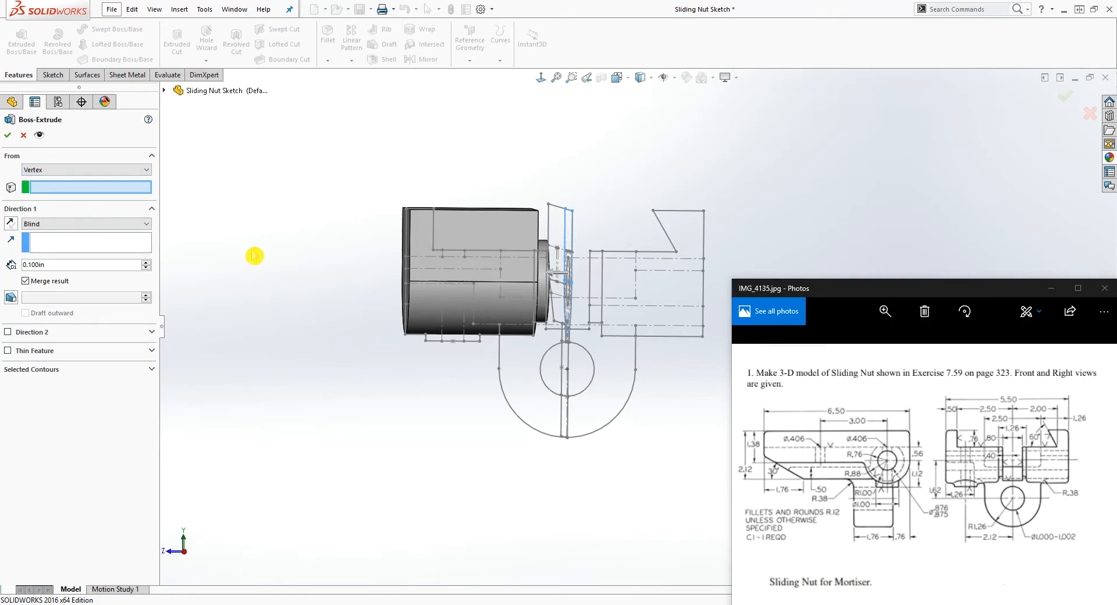
scroll(688, 378, down, 2)
click(559, 317)
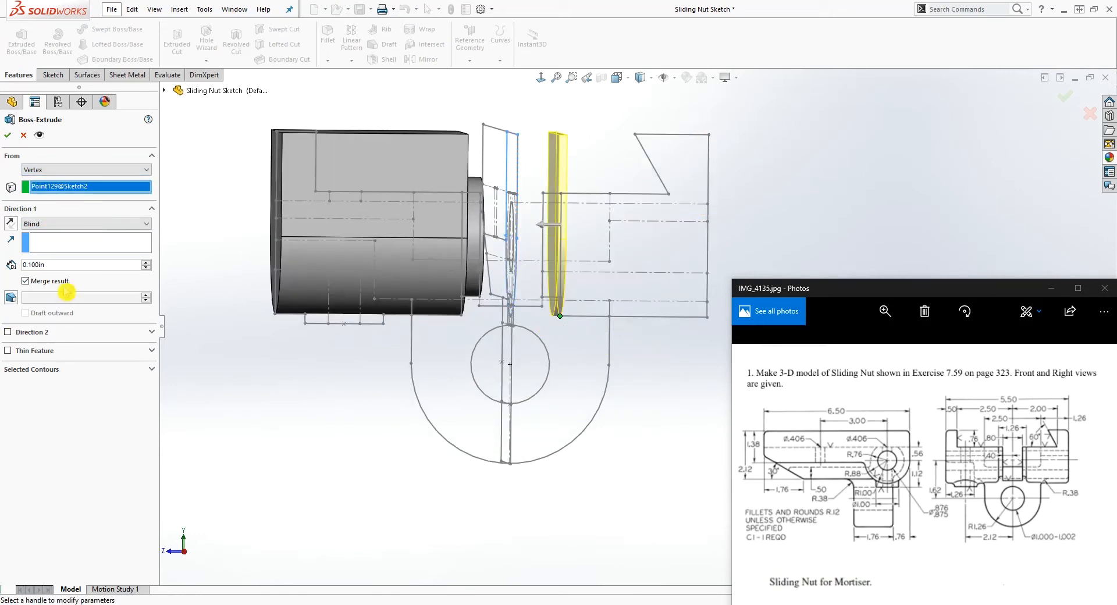
- Extrude the second block up to the upper outer corner vertex of the right-view sketch, with merge result enabled
click(87, 224)
click(73, 262)
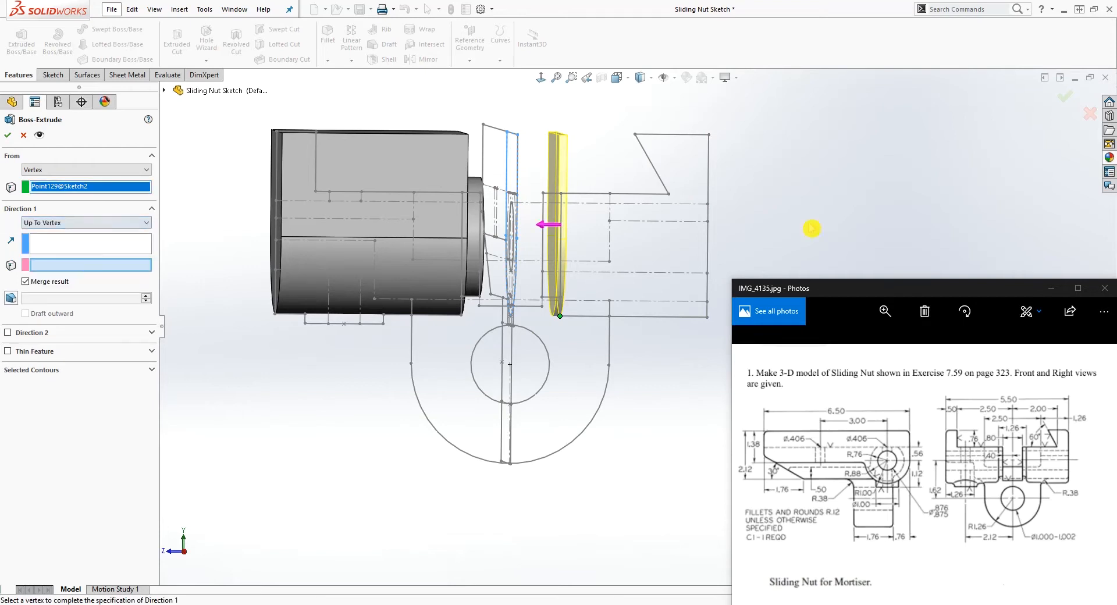
click(708, 135)
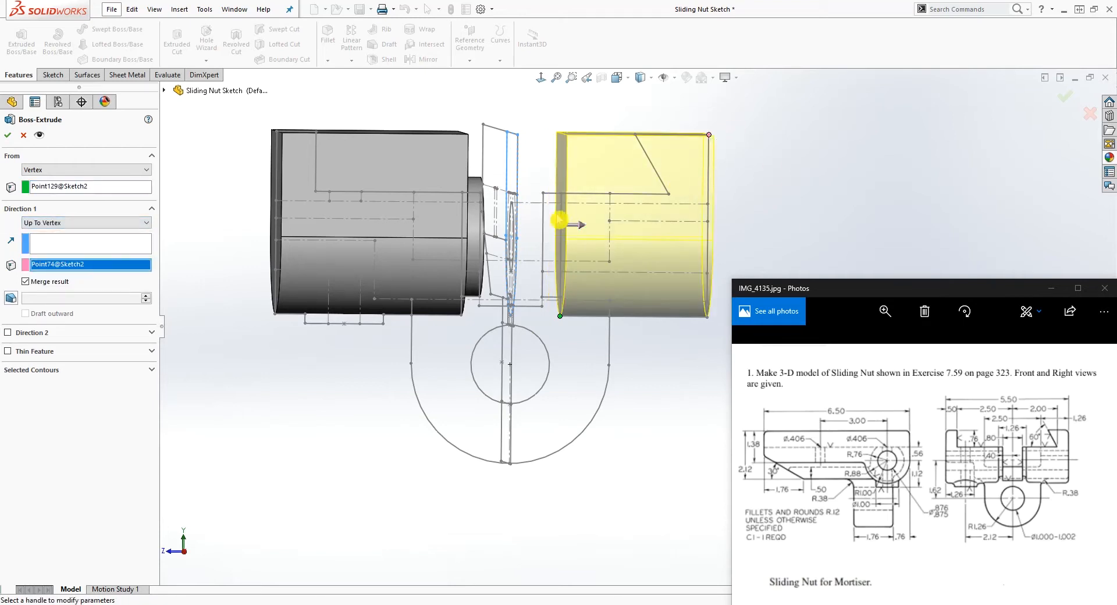
click(9, 135)
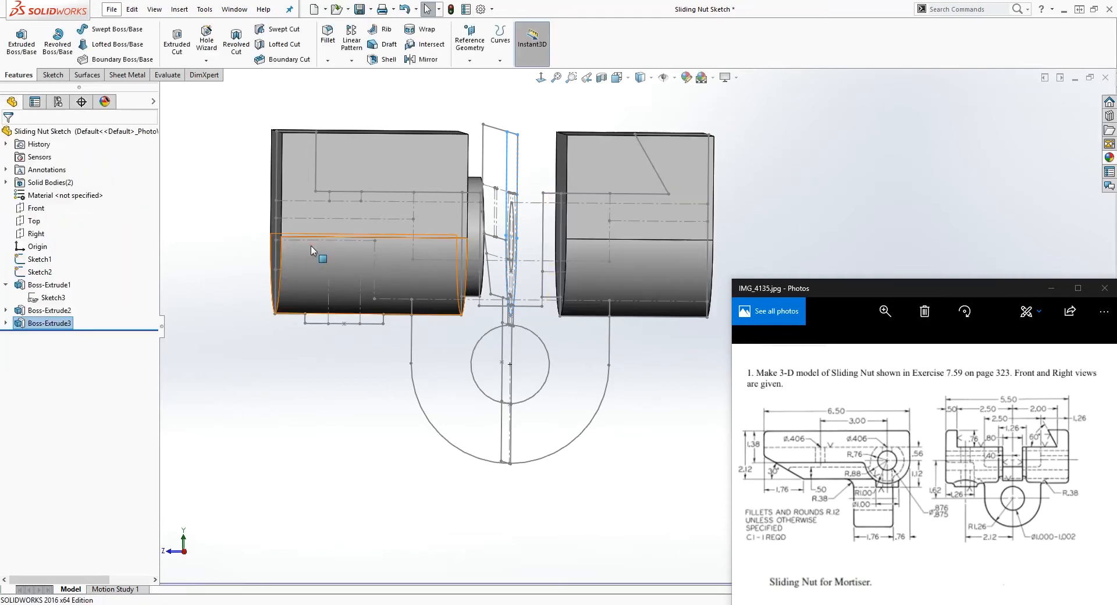
- Reuse the collar circle Sketch4 for a boss extrusion starting at the lower end vertex of the second block's collar in the right-view sketch
click(5, 310)
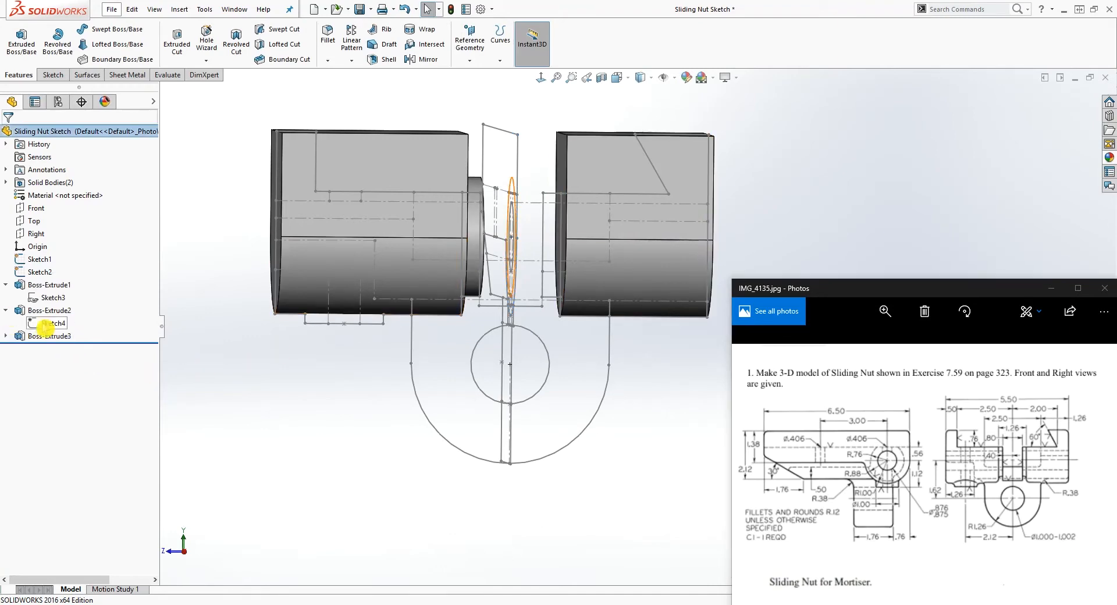
click(59, 325)
mouse_move(255, 382)
middle_down()
mouse_move(332, 374)
mouse_move(301, 375)
middle_up()
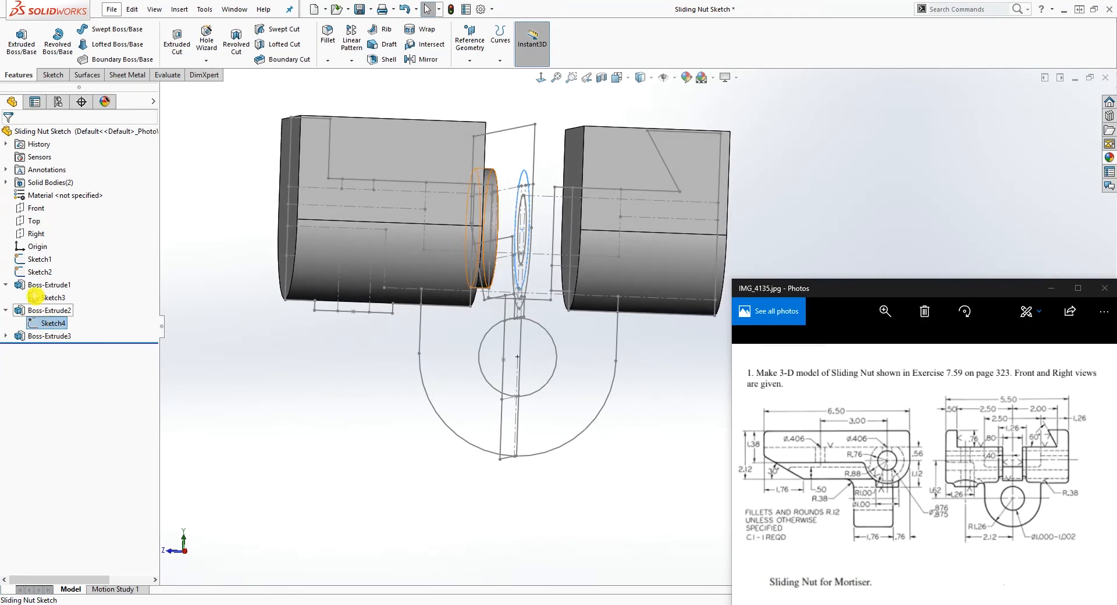
click(22, 42)
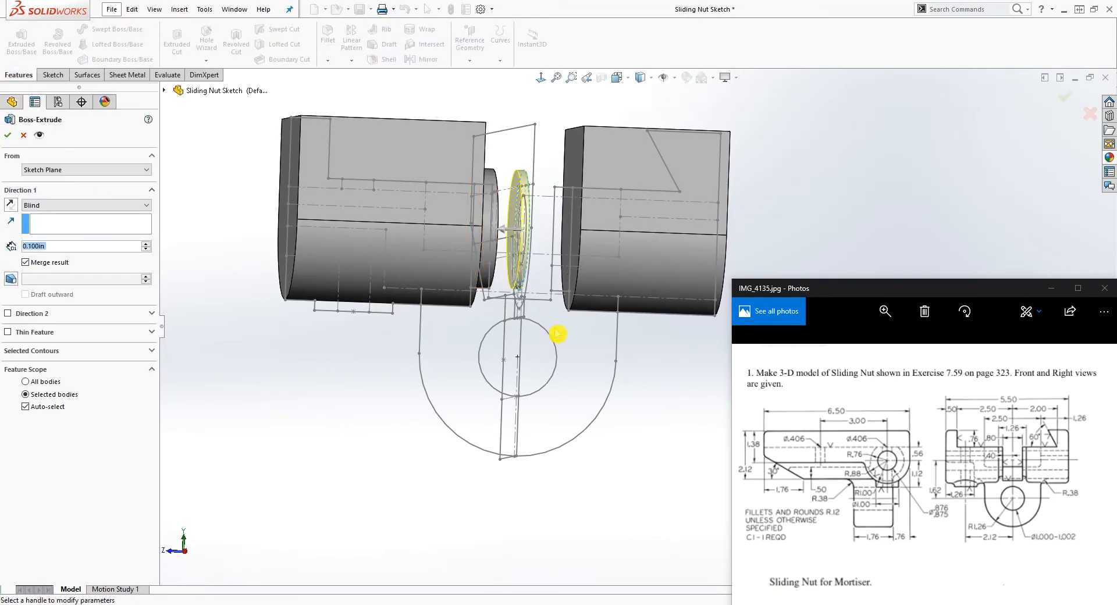
click(101, 171)
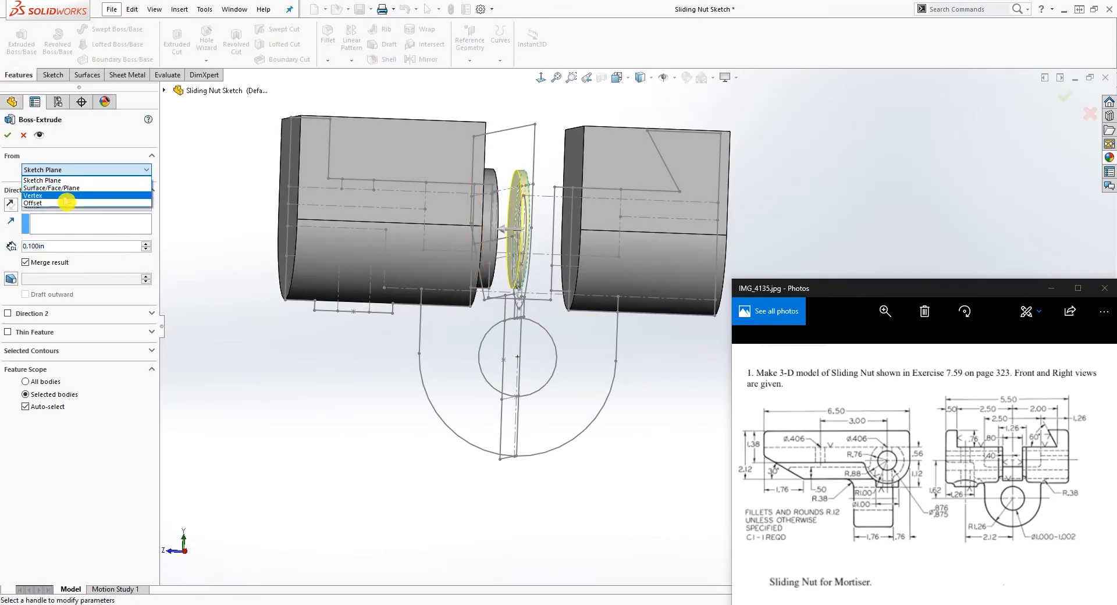
click(64, 194)
mouse_move(524, 279)
middle_down()
mouse_move(523, 301)
mouse_move(448, 317)
middle_up()
click(523, 301)
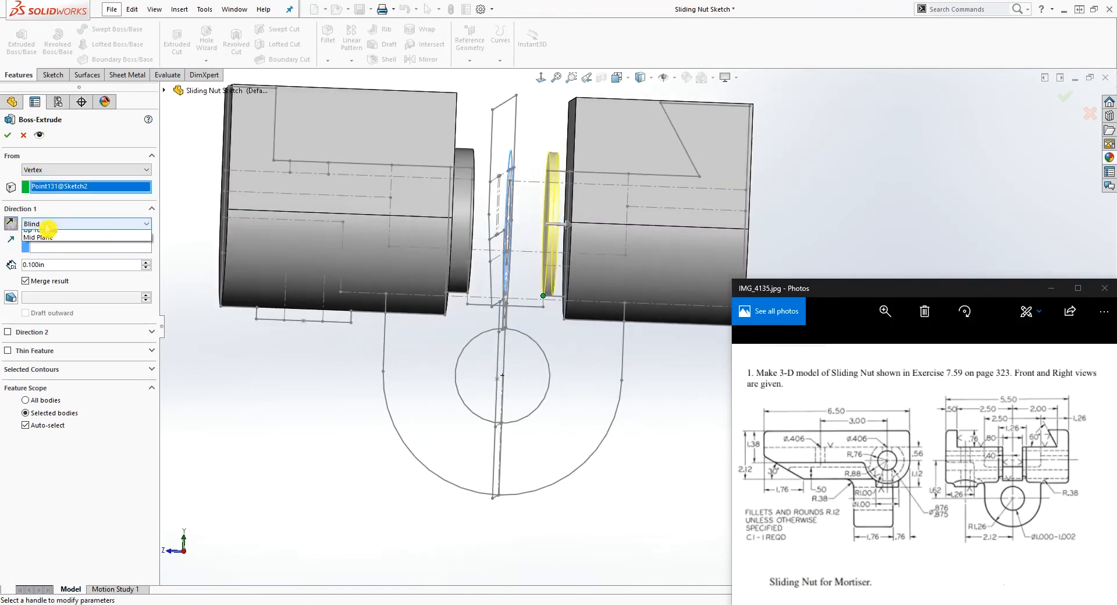
- Extrude the second collar up to the second block's flat inner face, merging the result
click(46, 224)
click(67, 260)
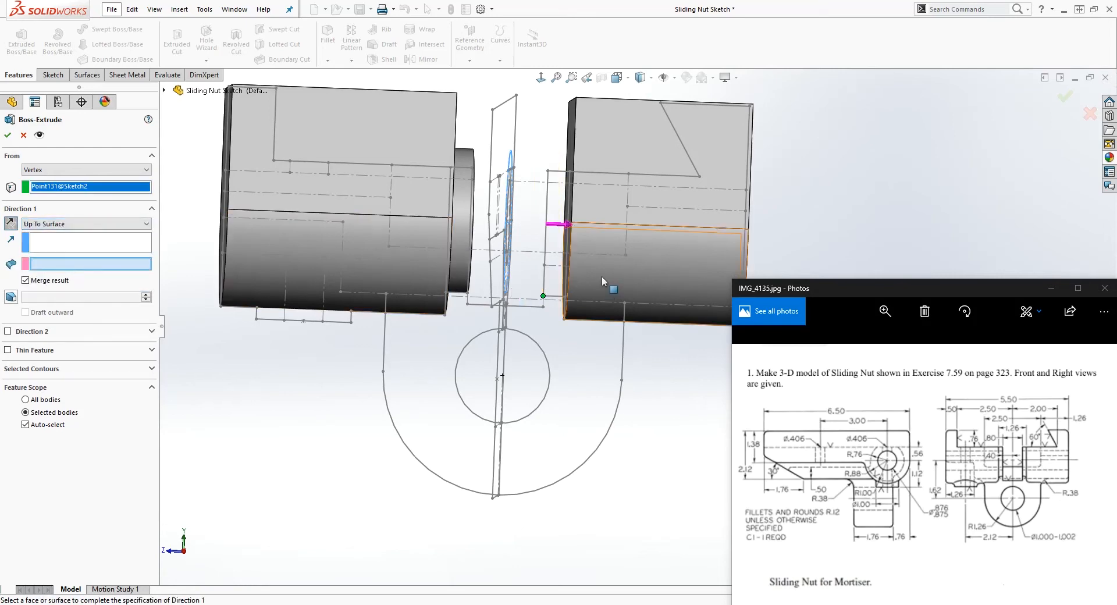
middle_drag(602, 277, 585, 221)
click(591, 145)
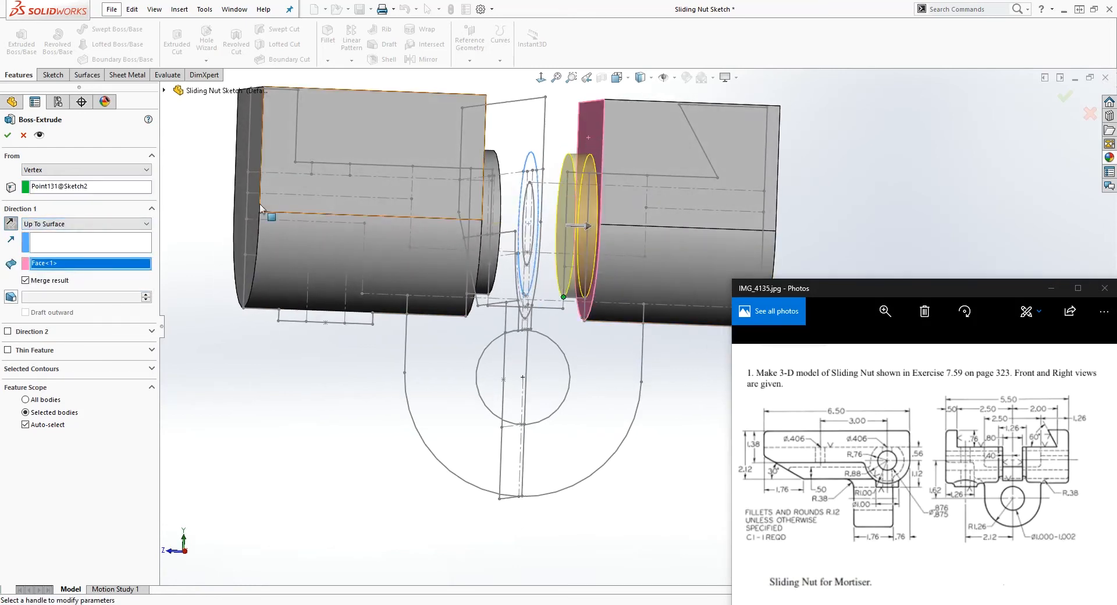
click(8, 136)
- Start a new sketch on the Front plane and view it face-on
middle_drag(363, 282, 612, 371)
click(36, 208)
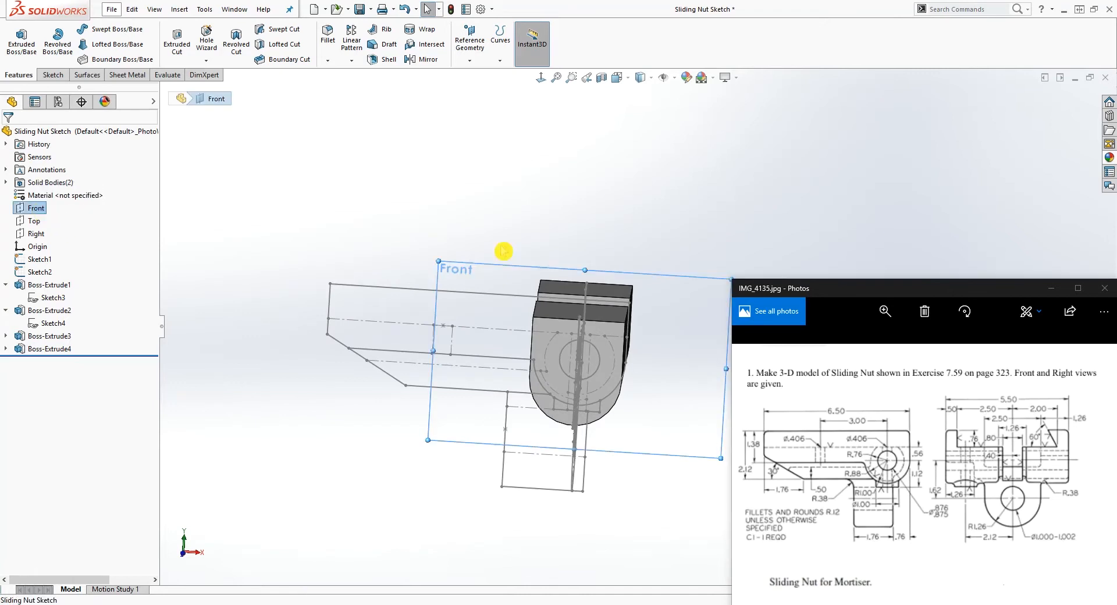
click(51, 75)
click(17, 40)
click(541, 78)
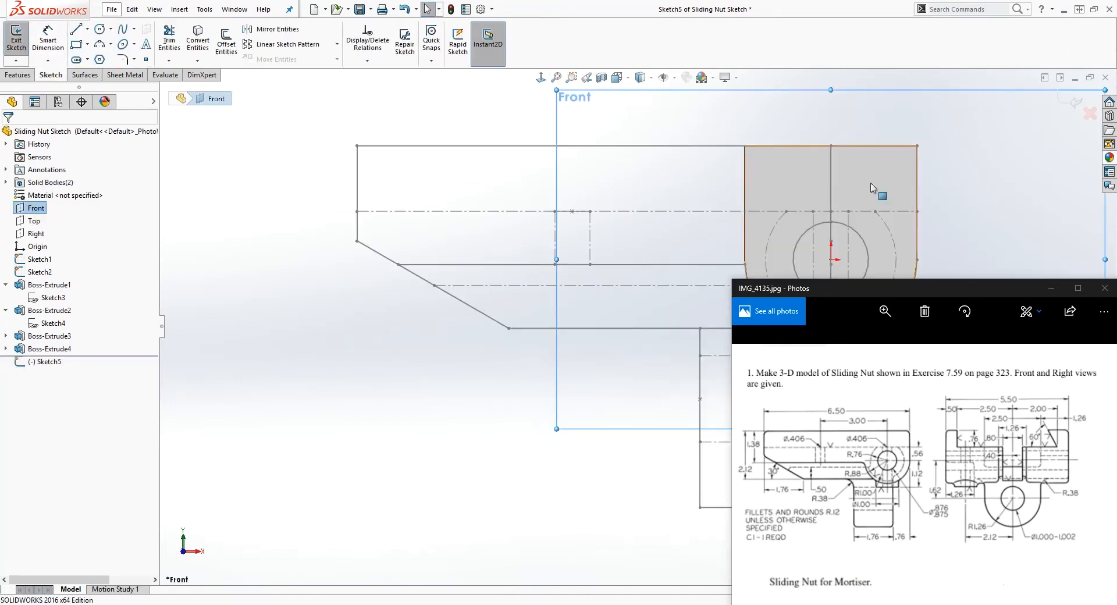
- Draw a line along the outline's top edge from its far corner to the block's top midpoint, continuing vertically to just below the origin
scroll(905, 201, down, 3)
scroll(640, 337, up, 5)
scroll(649, 384, down, 2)
scroll(605, 417, up, 2)
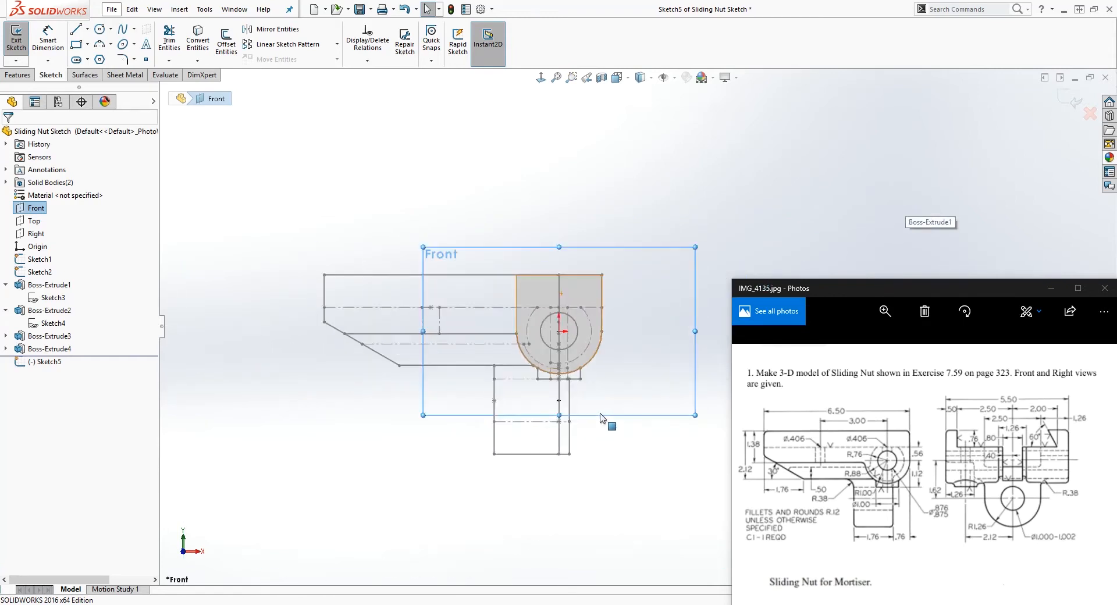
scroll(617, 396, down, 3)
scroll(542, 306, up, 2)
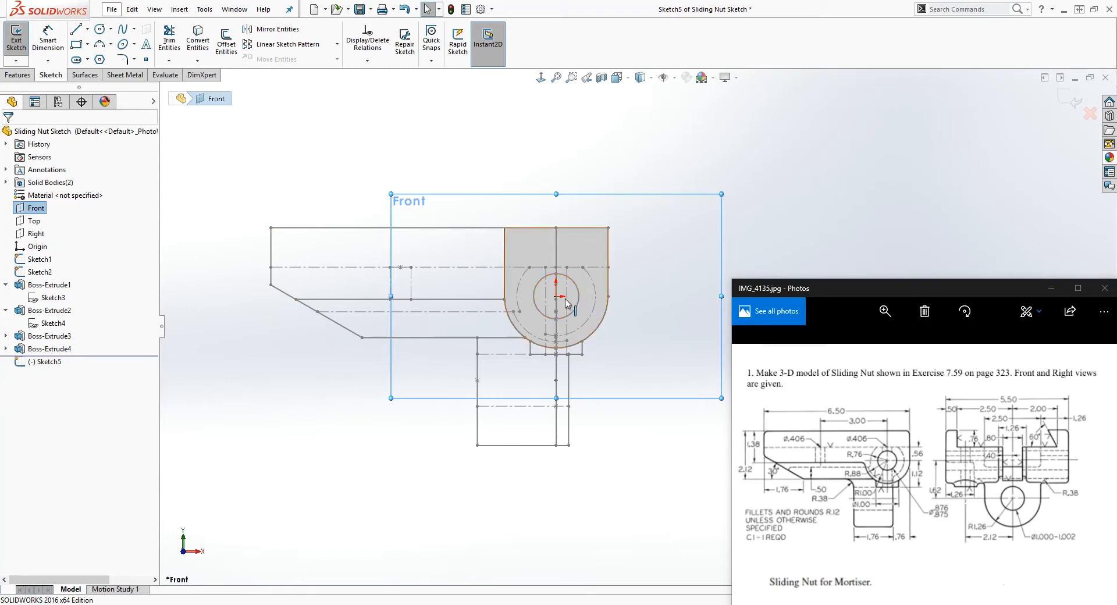
scroll(665, 284, down, 1)
scroll(656, 289, up, 1)
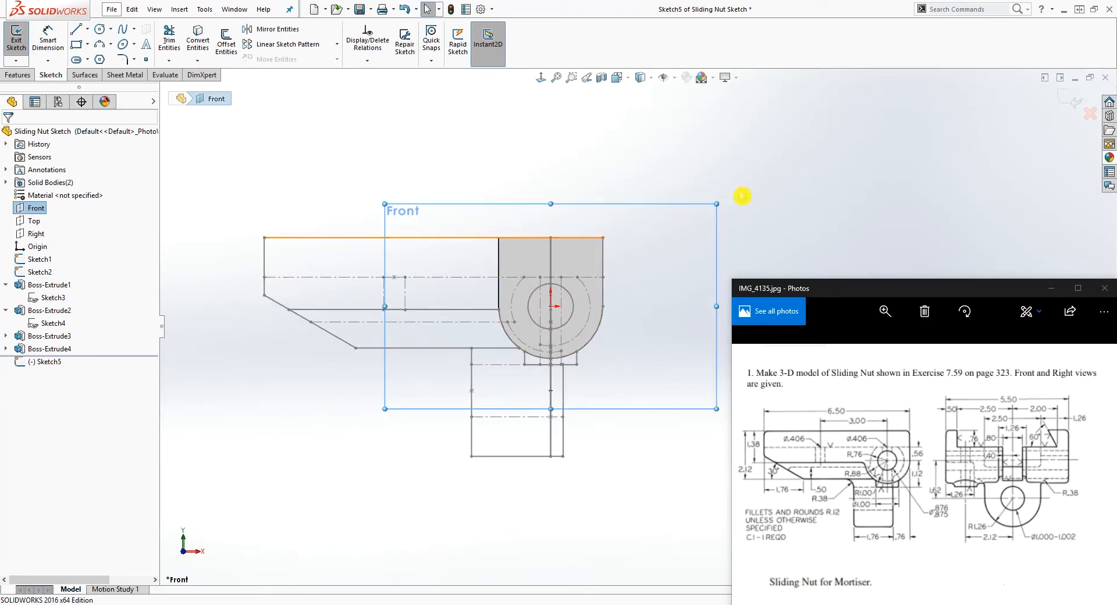
key(l)
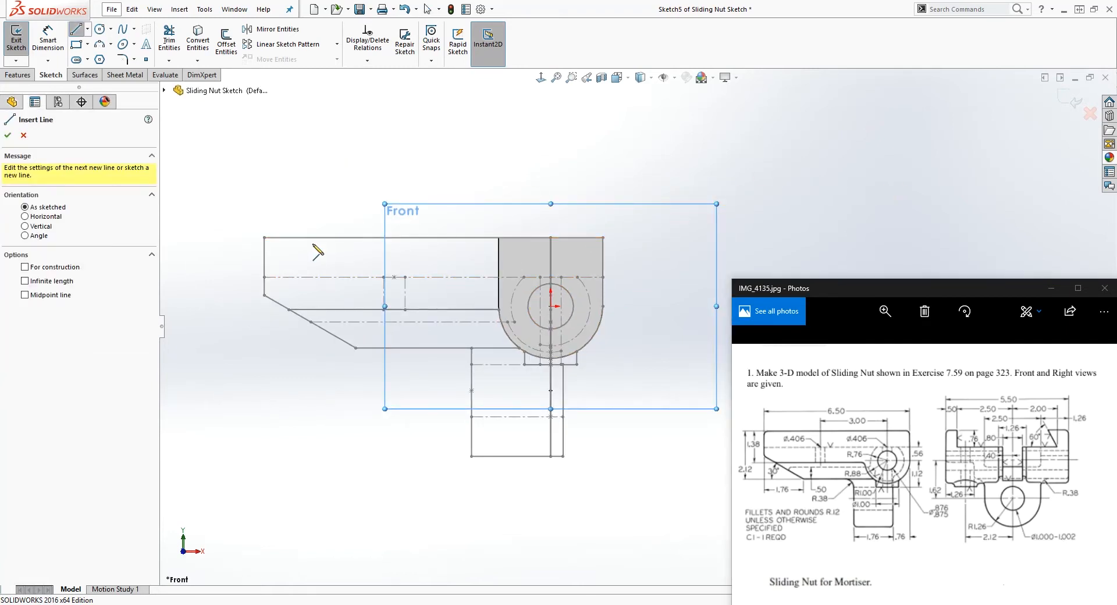
click(265, 238)
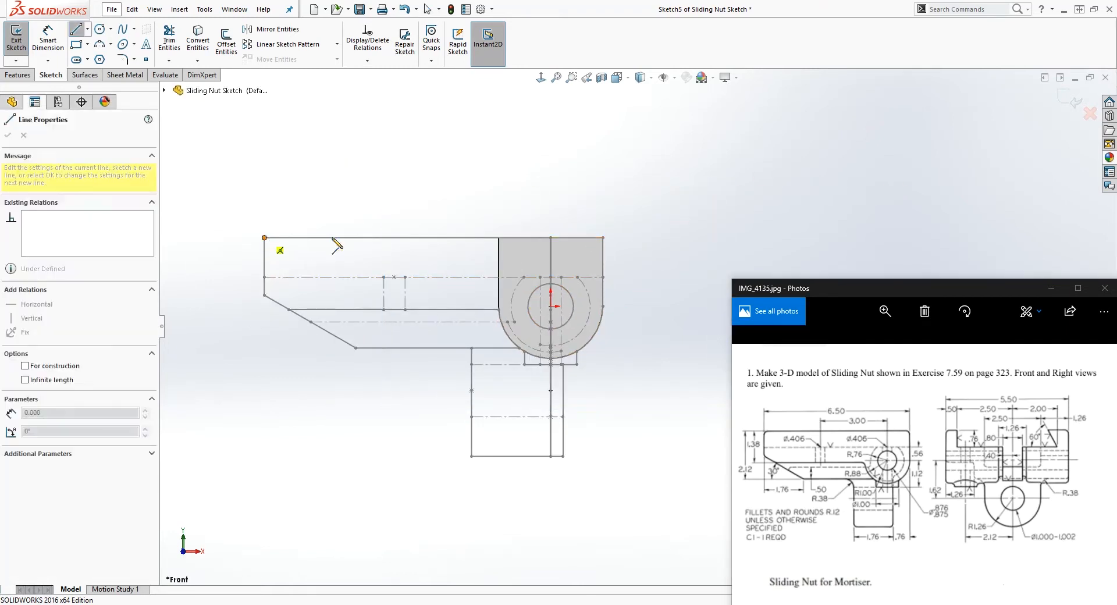
click(551, 238)
scroll(568, 334, down, 5)
click(571, 288)
key(Escape)
scroll(809, 208, up, 2)
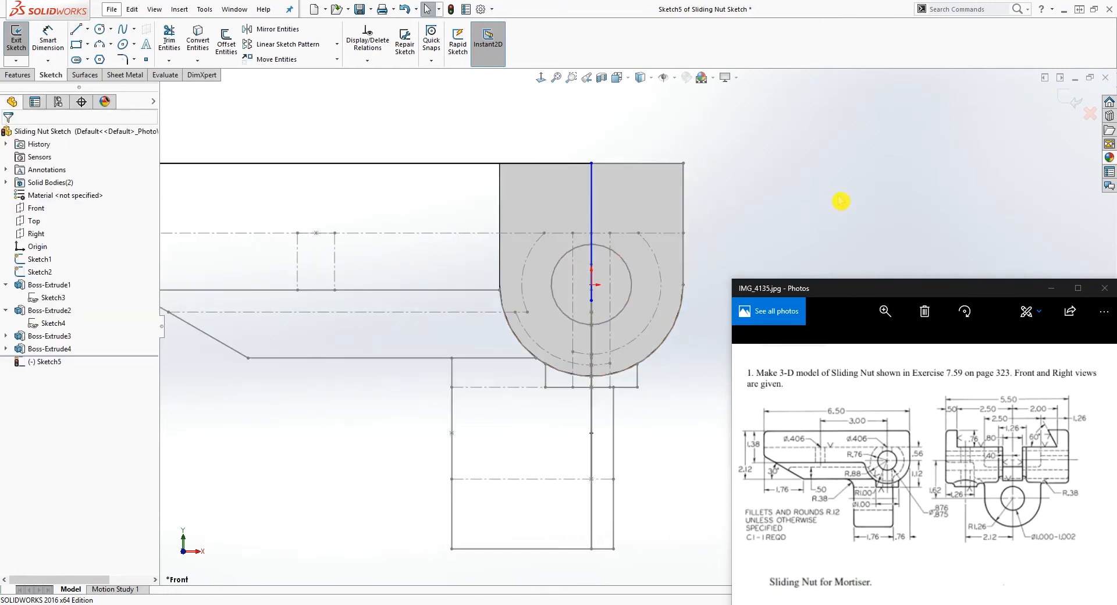
- Draw lines down the arm's end edge, along the slope to the inner corner, and horizontally about 6.32 in past the block
key(l)
scroll(394, 298, up, 2)
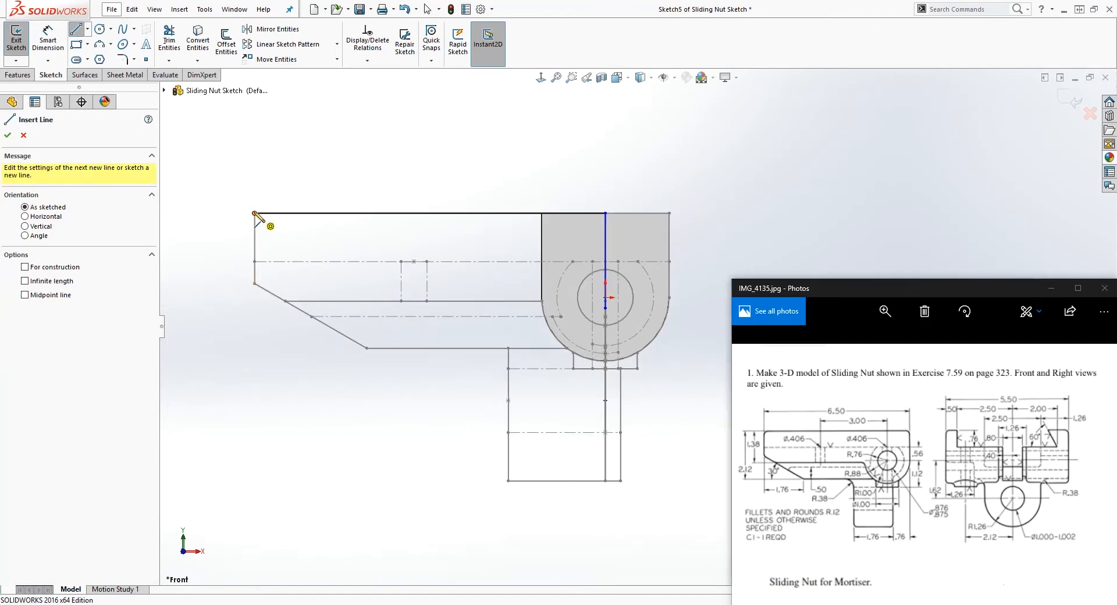
click(255, 213)
click(254, 283)
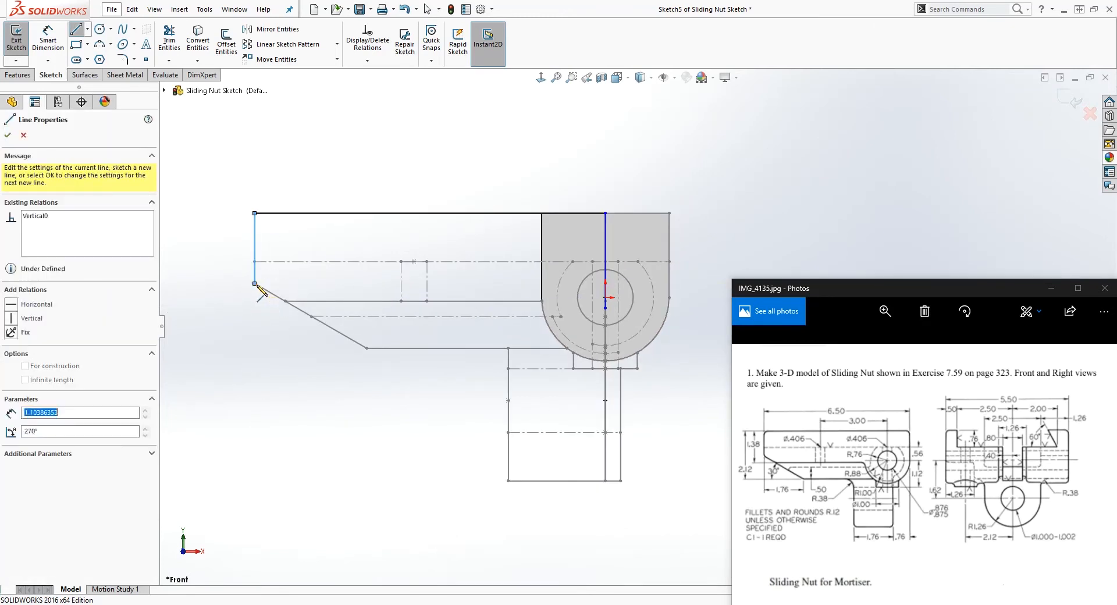
click(285, 300)
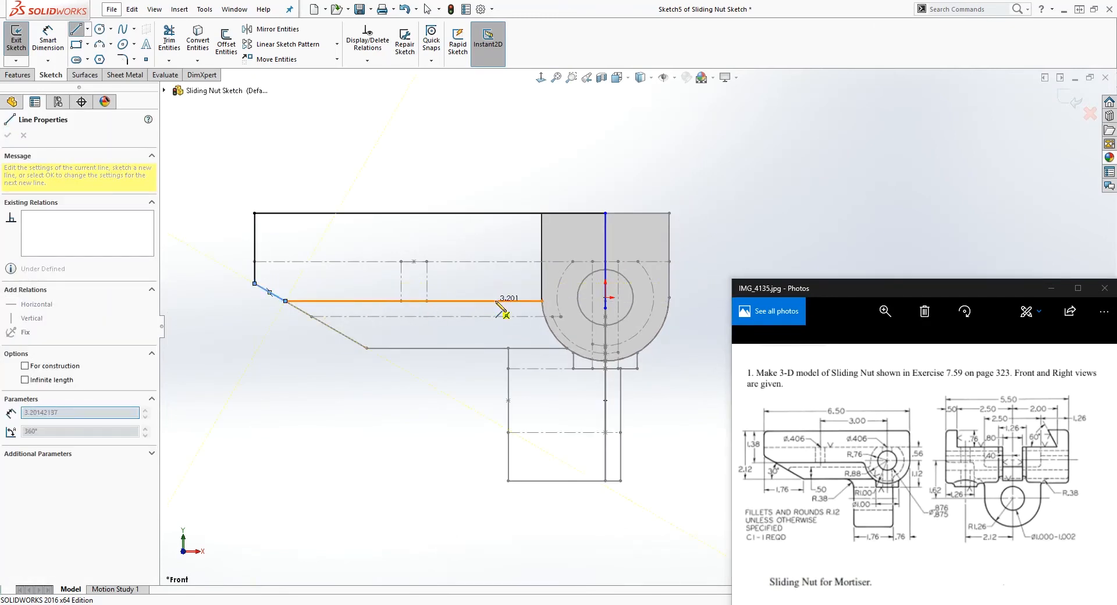
click(690, 298)
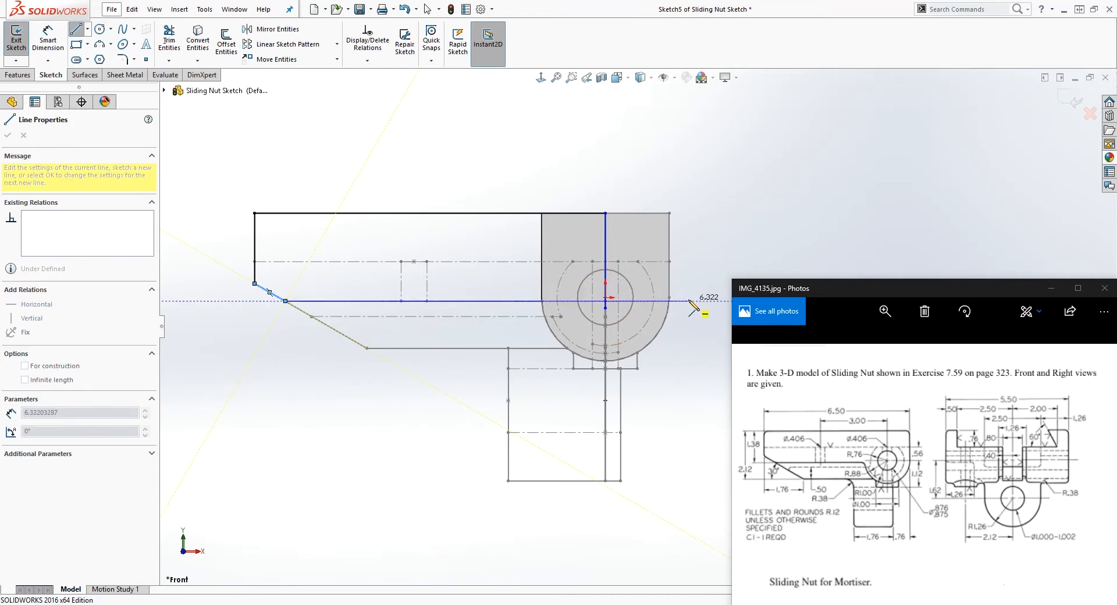
key(Escape)
- Merge the horizontal line's free endpoint with the vertical line's lower endpoint to close the arm profile
scroll(645, 307, down, 2)
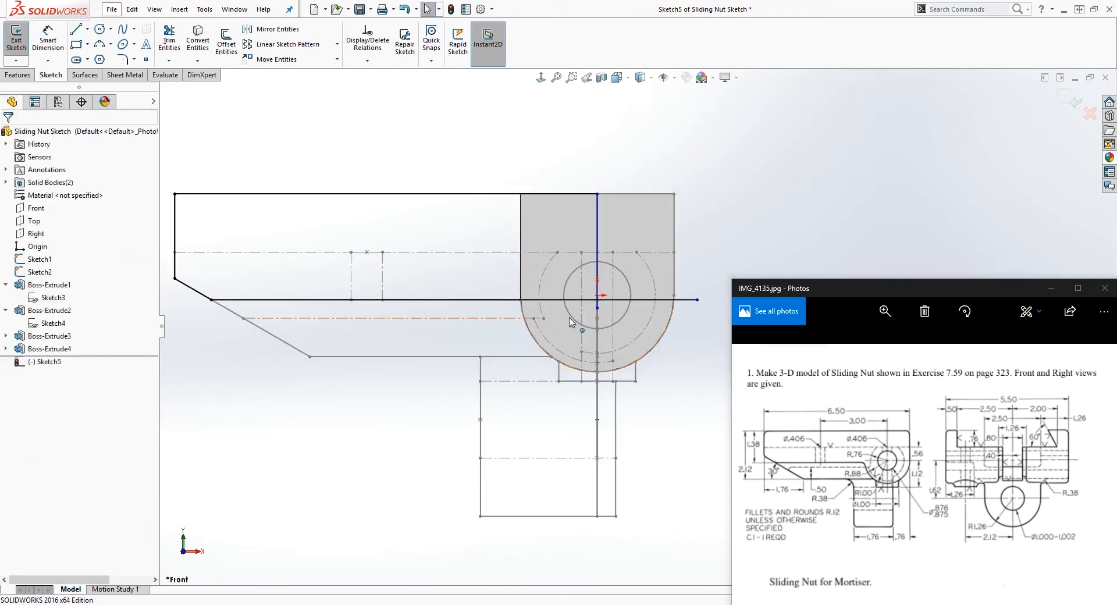
scroll(603, 309, down, 2)
scroll(603, 308, up, 4)
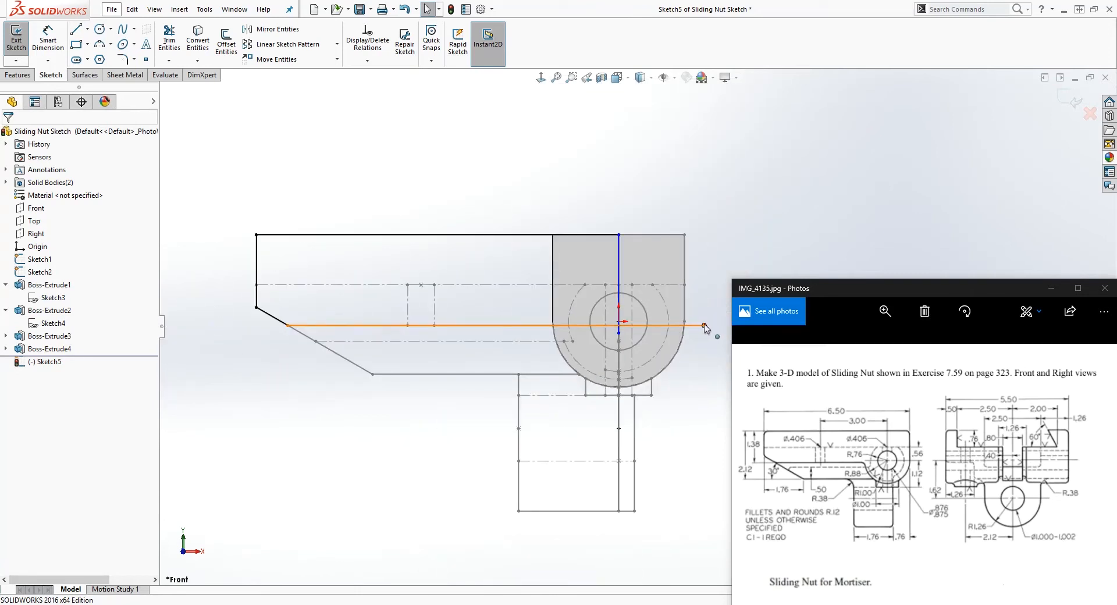
click(704, 326)
ctrl+click(619, 334)
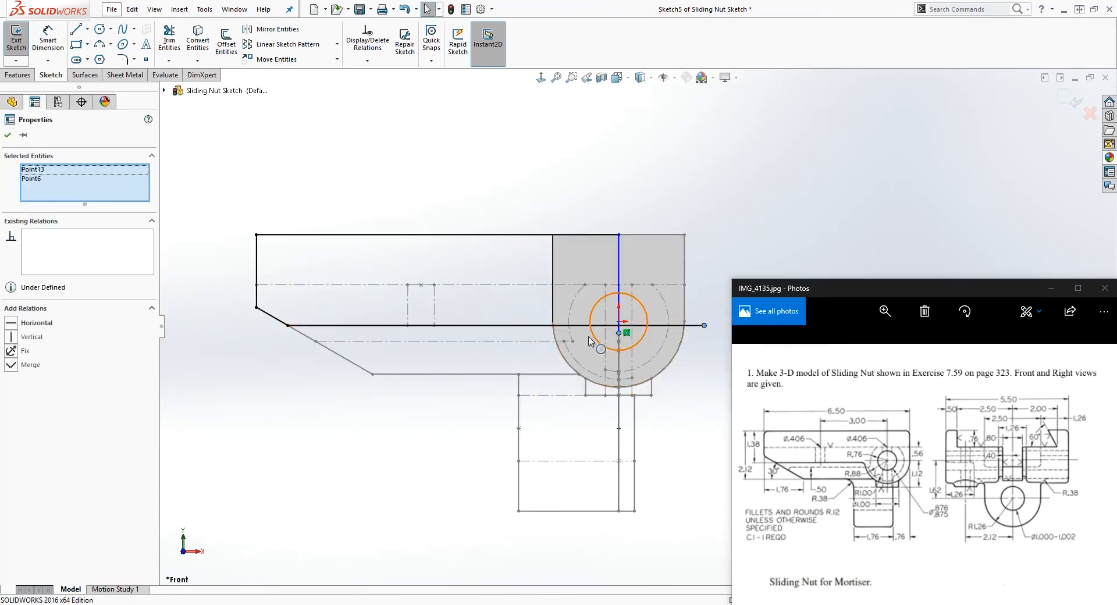
click(11, 366)
click(344, 314)
scroll(639, 327, up, 1)
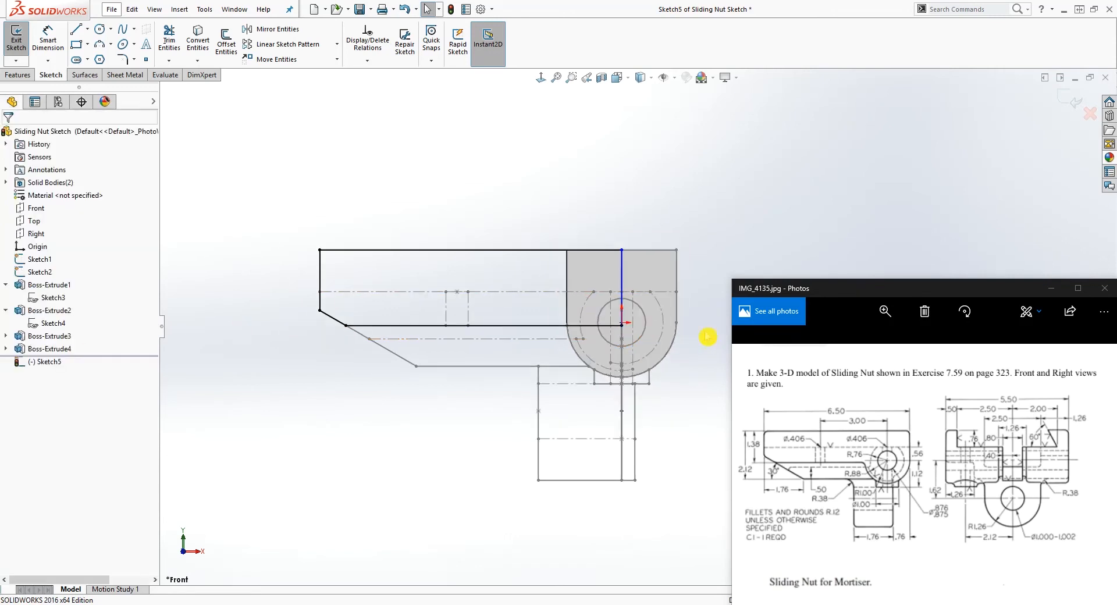
- Show the sketch relations in the graphics area to check the closed arm profile
click(625, 279)
click(17, 278)
click(725, 127)
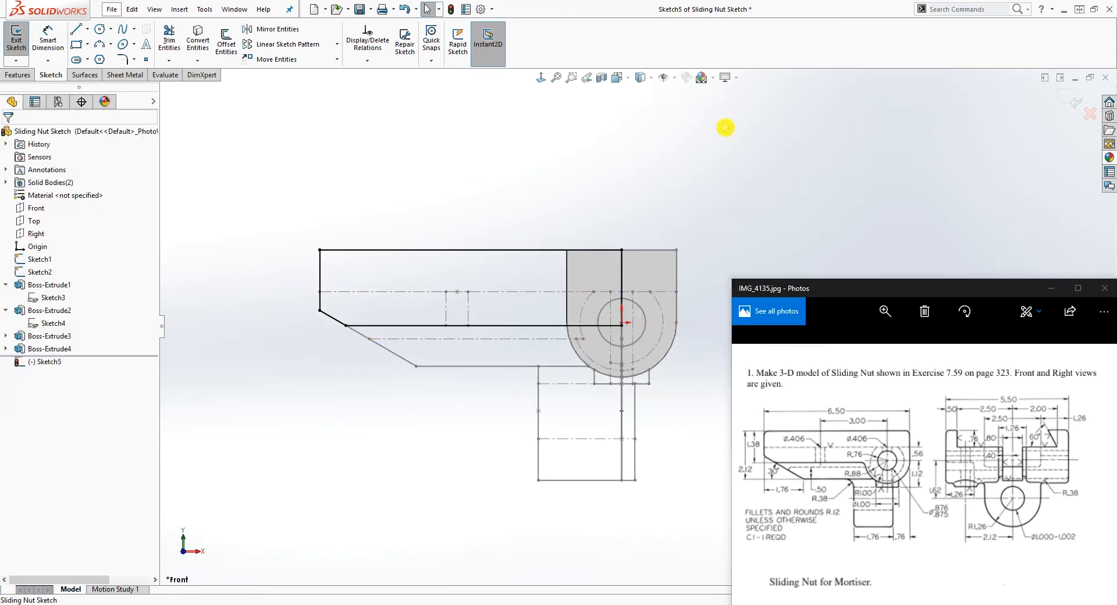
click(675, 81)
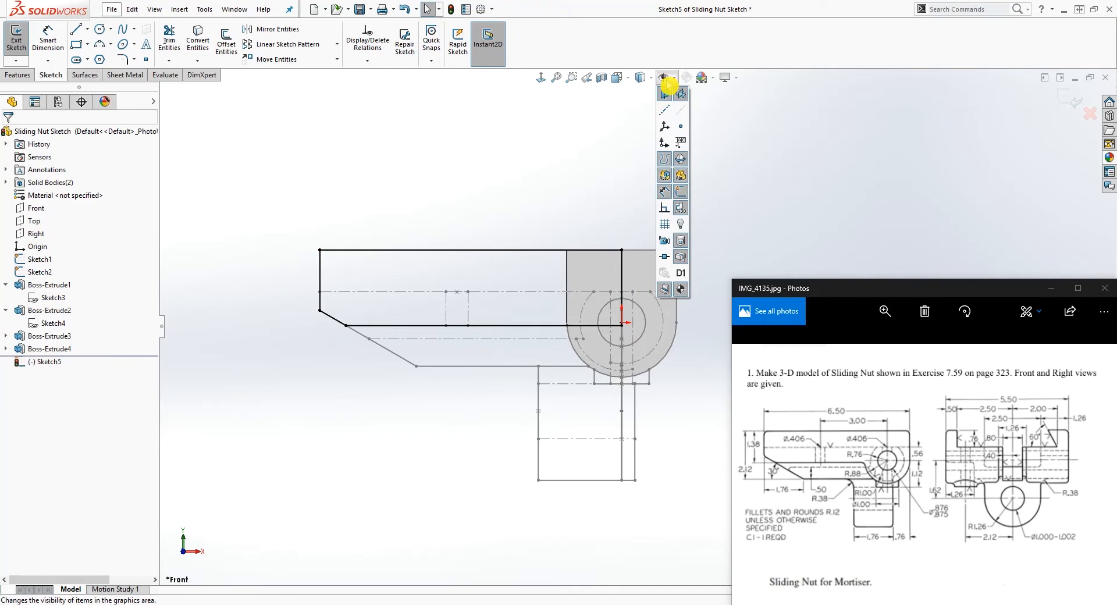
click(665, 208)
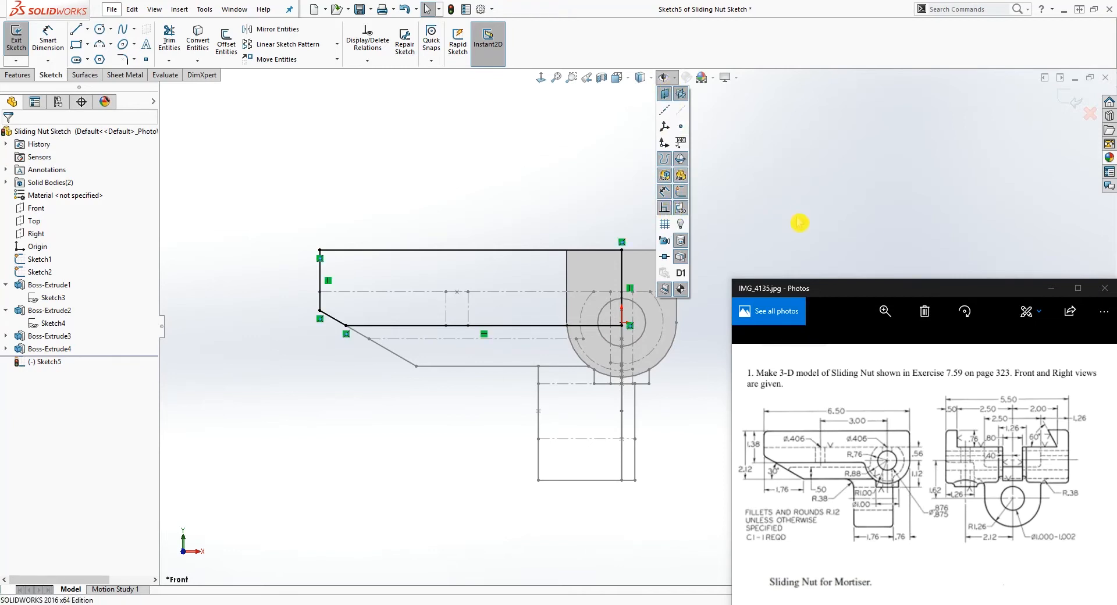
scroll(791, 210, down, 5)
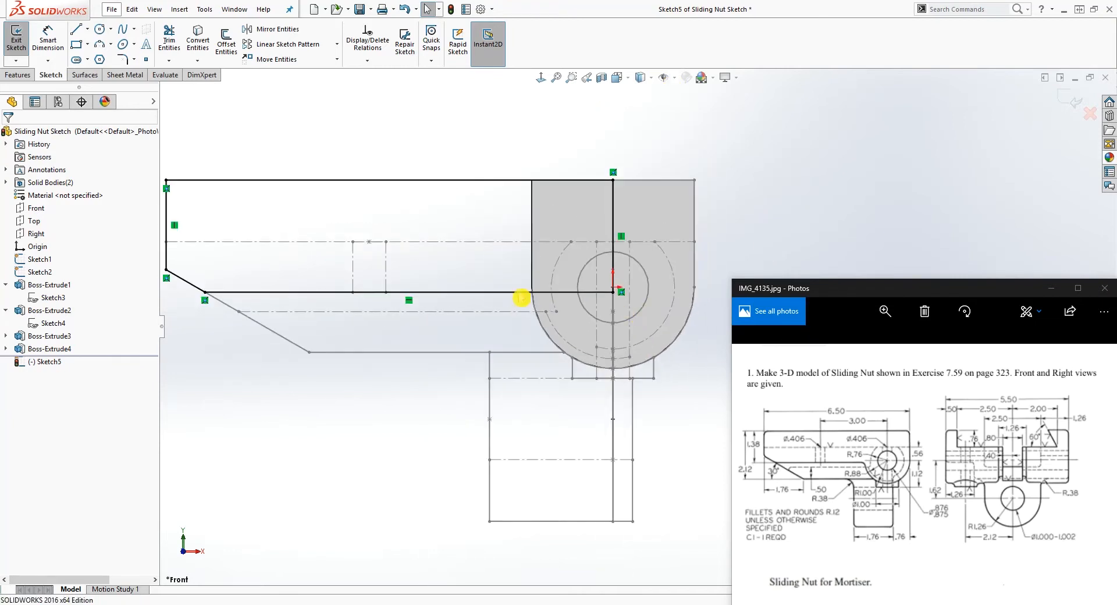
- Extrude the arm profile Through All in both directions, merging it with the existing bodies
click(21, 75)
mouse_move(373, 136)
middle_down()
mouse_move(384, 137)
mouse_move(284, 163)
mouse_move(141, 129)
middle_up()
click(22, 46)
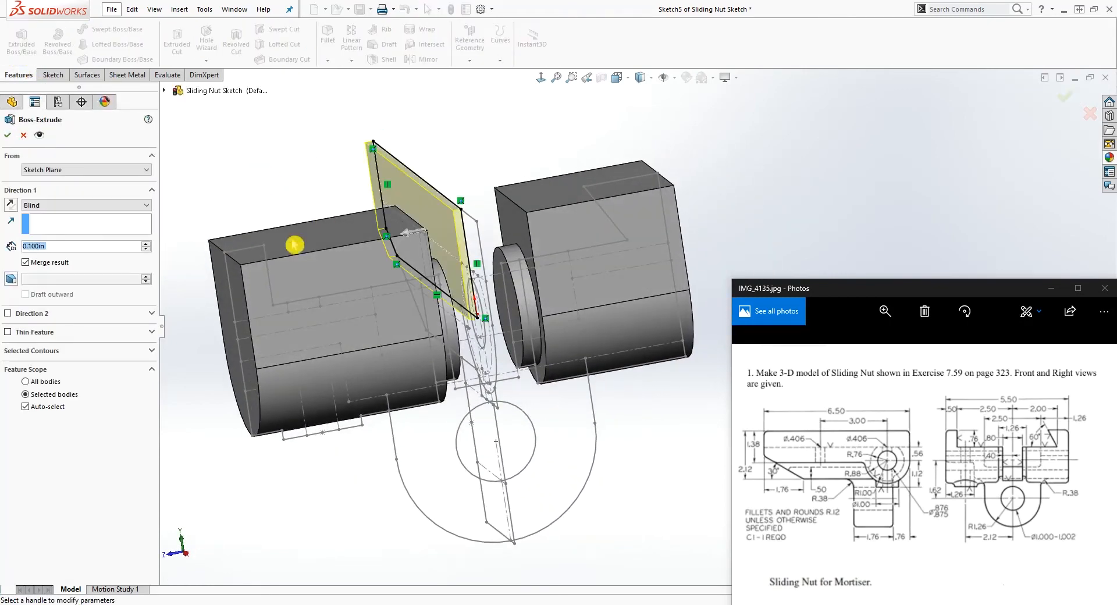
click(106, 208)
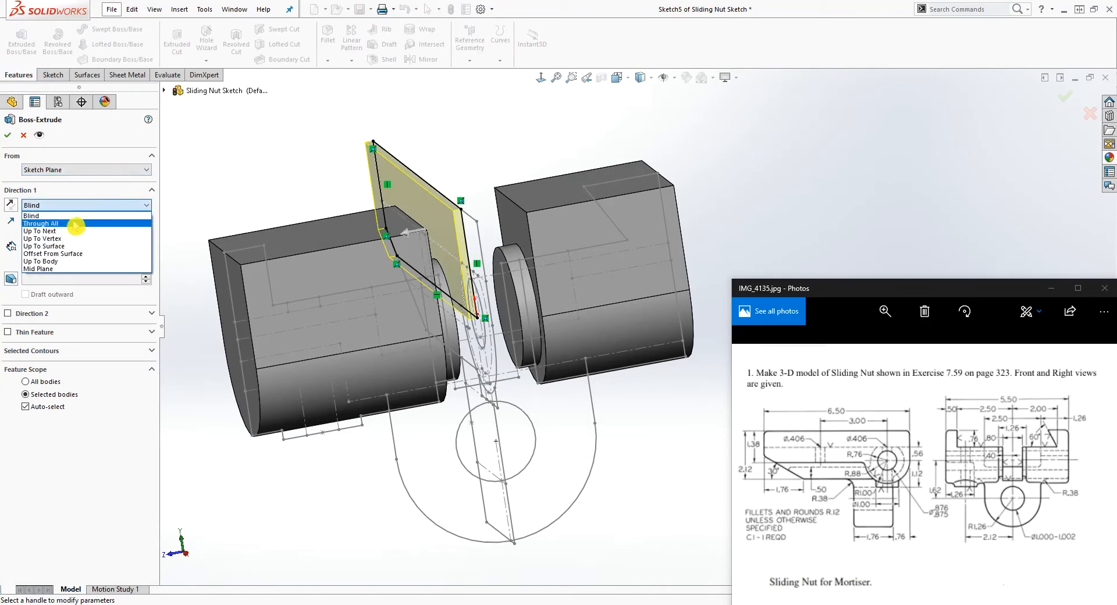
click(75, 226)
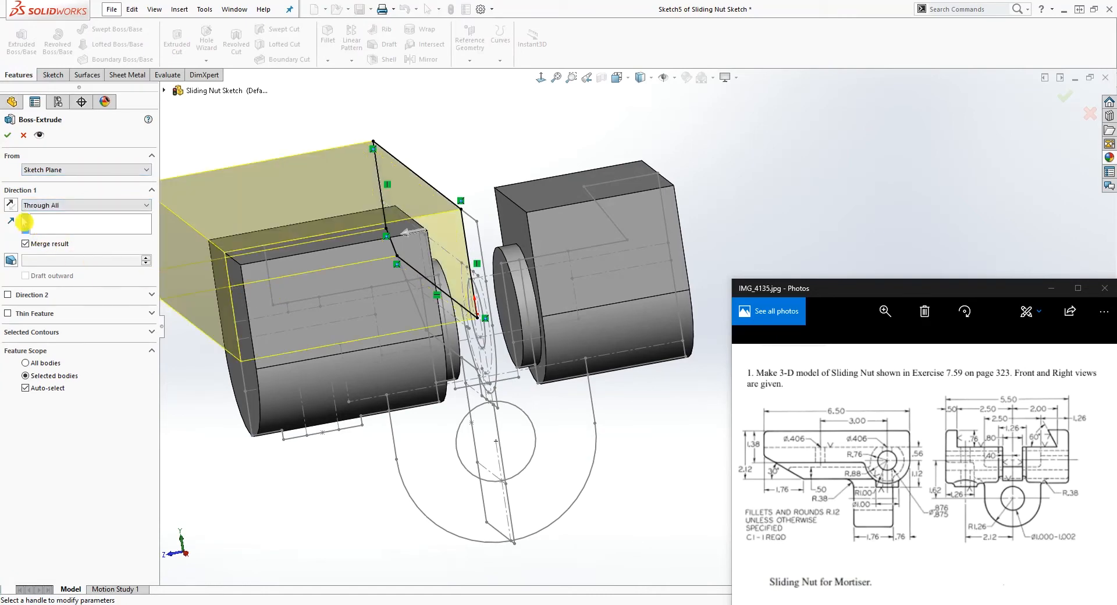
click(8, 295)
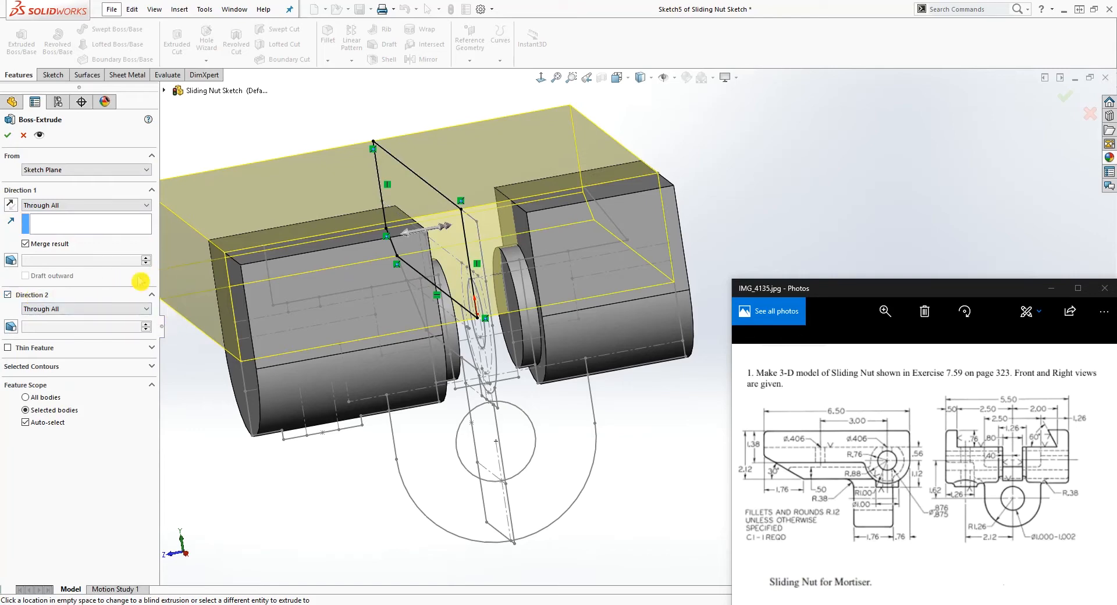
click(8, 135)
- Examine the extruded arm from below, from the end and face-on against the remaining sketch outlines and the reference drawing
mouse_move(288, 256)
middle_down()
mouse_move(385, 231)
mouse_move(396, 394)
mouse_move(492, 353)
mouse_move(386, 291)
mouse_move(394, 329)
mouse_move(523, 327)
mouse_move(555, 340)
mouse_move(529, 307)
mouse_move(605, 289)
middle_up()
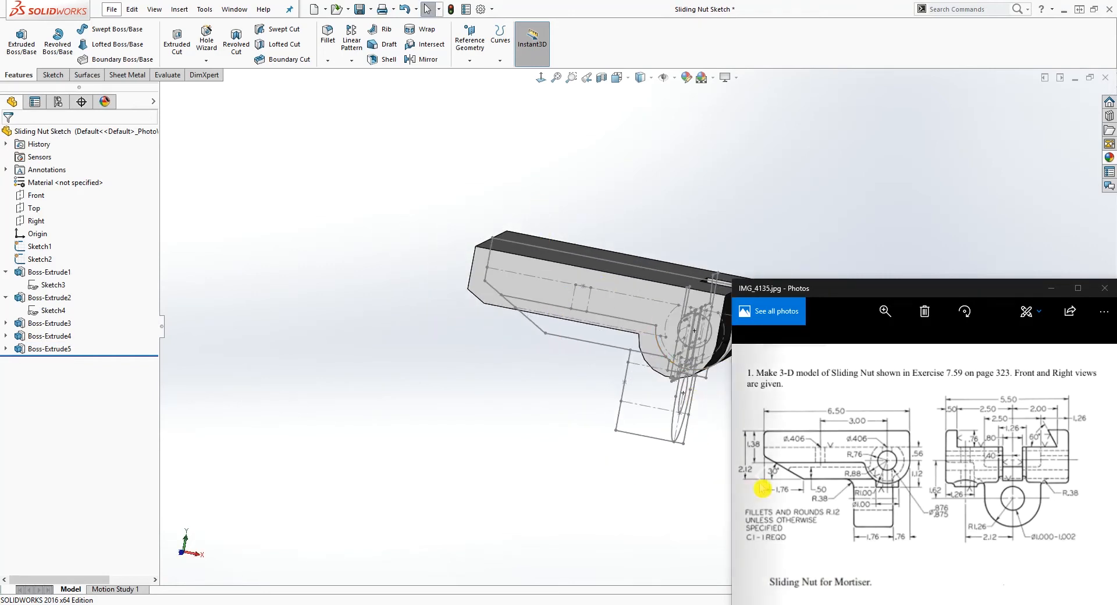
middle_drag(453, 327, 574, 377)
middle_drag(473, 344, 483, 324)
mouse_move(668, 376)
middle_down()
mouse_move(710, 306)
mouse_move(574, 326)
mouse_move(629, 349)
middle_up()
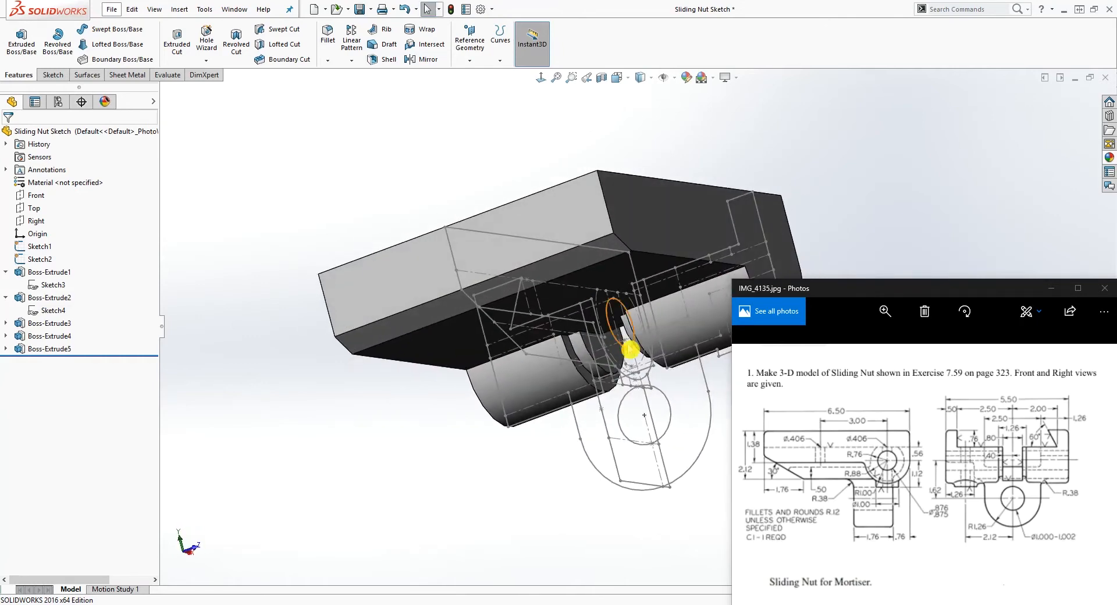
click(541, 78)
scroll(622, 455, down, 3)
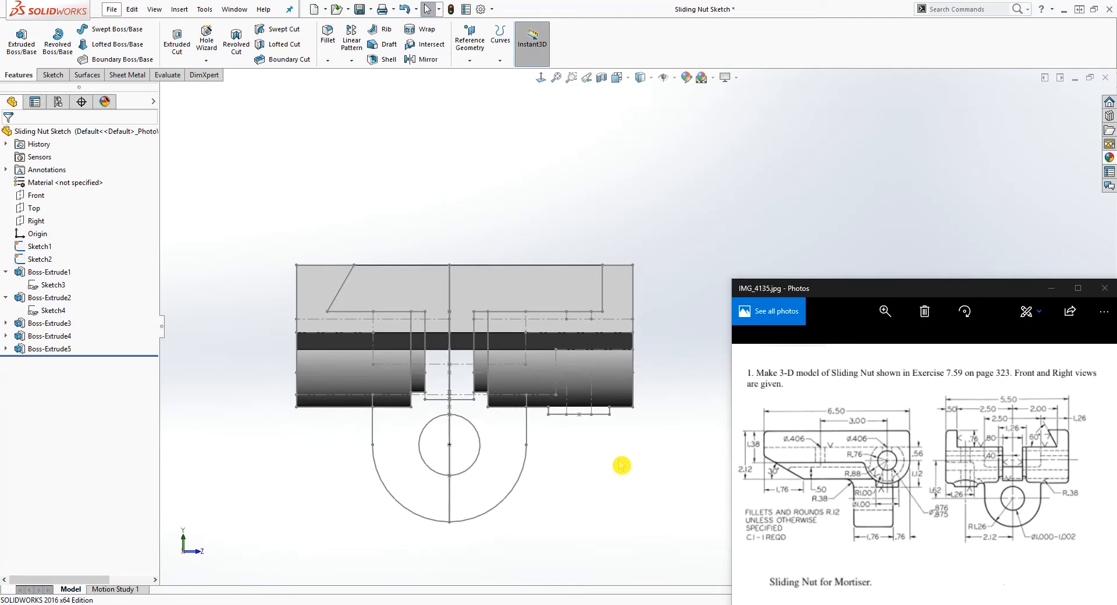
middle_drag(369, 308, 521, 174)
click(542, 78)
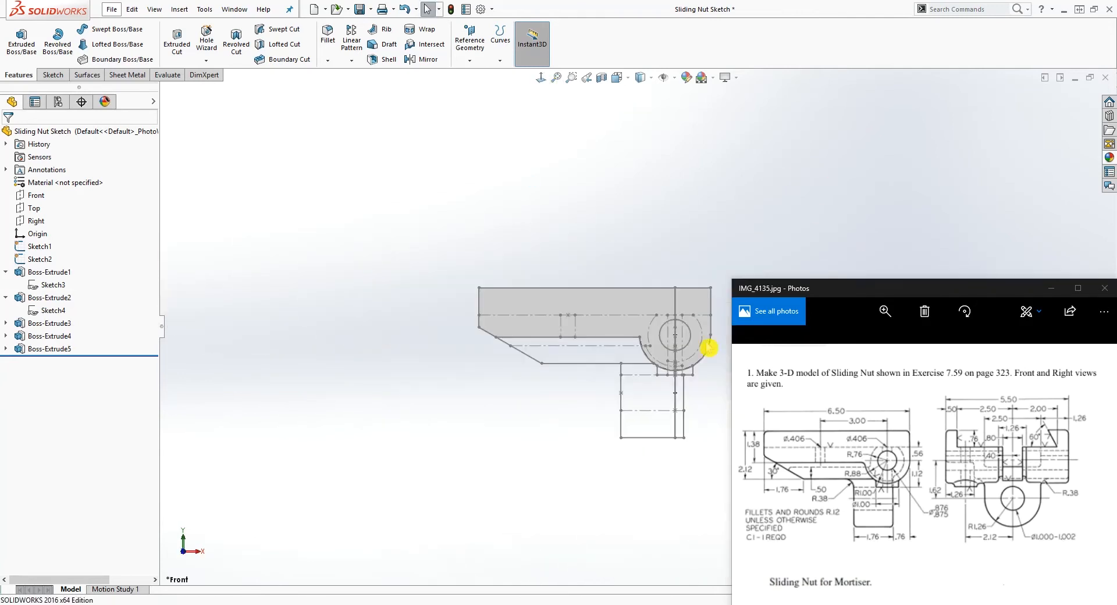
scroll(681, 360, down, 3)
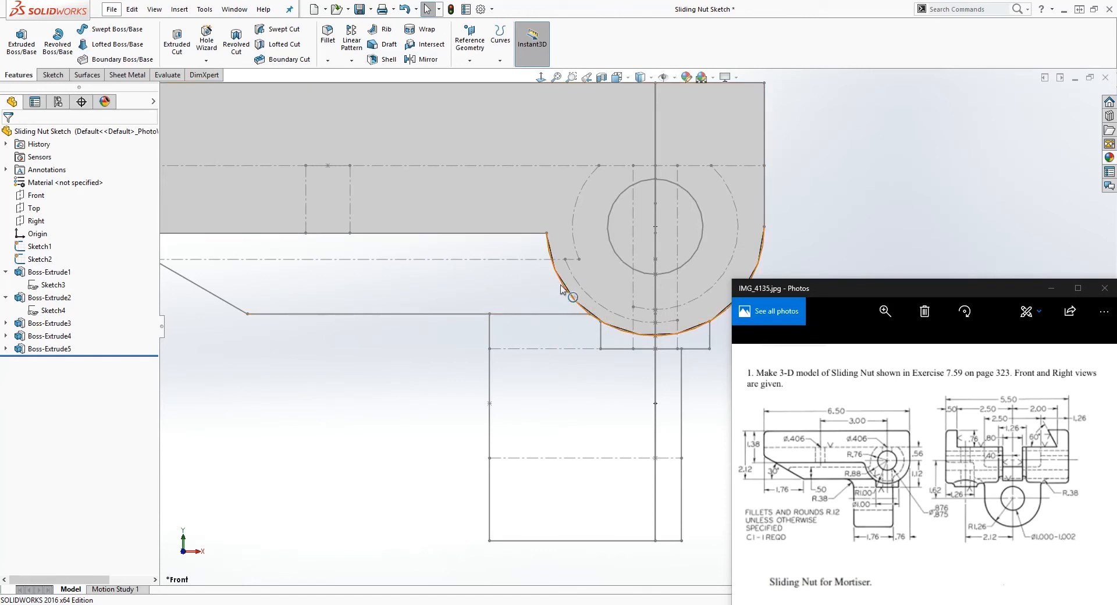
scroll(542, 242, up, 1)
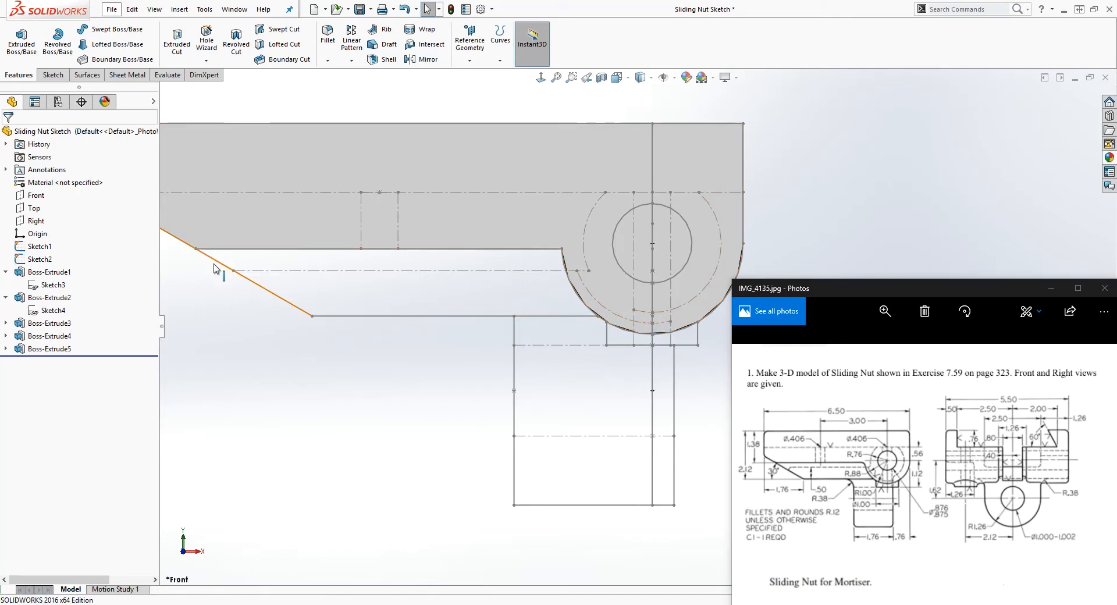
mouse_move(471, 409)
middle_down()
mouse_move(509, 412)
mouse_move(543, 469)
mouse_move(499, 350)
mouse_move(509, 370)
middle_up()
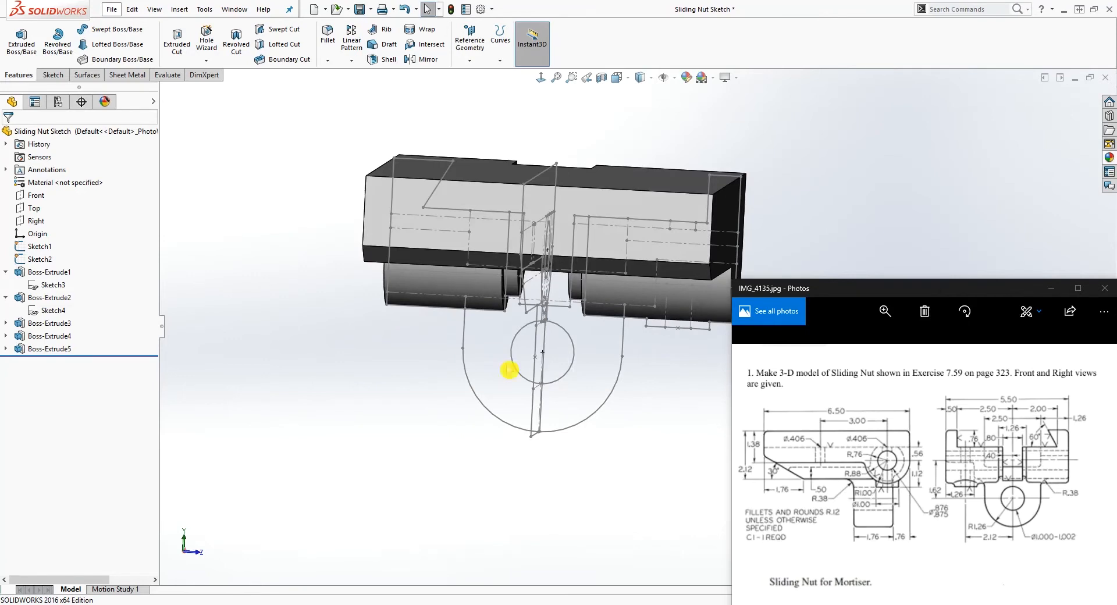
click(599, 208)
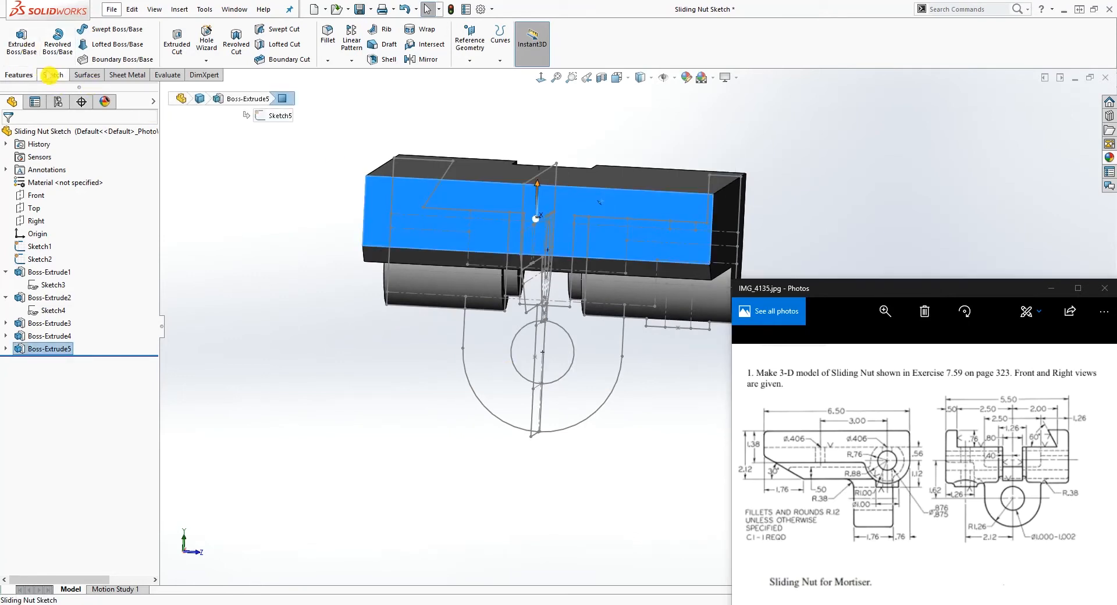
click(52, 75)
click(16, 41)
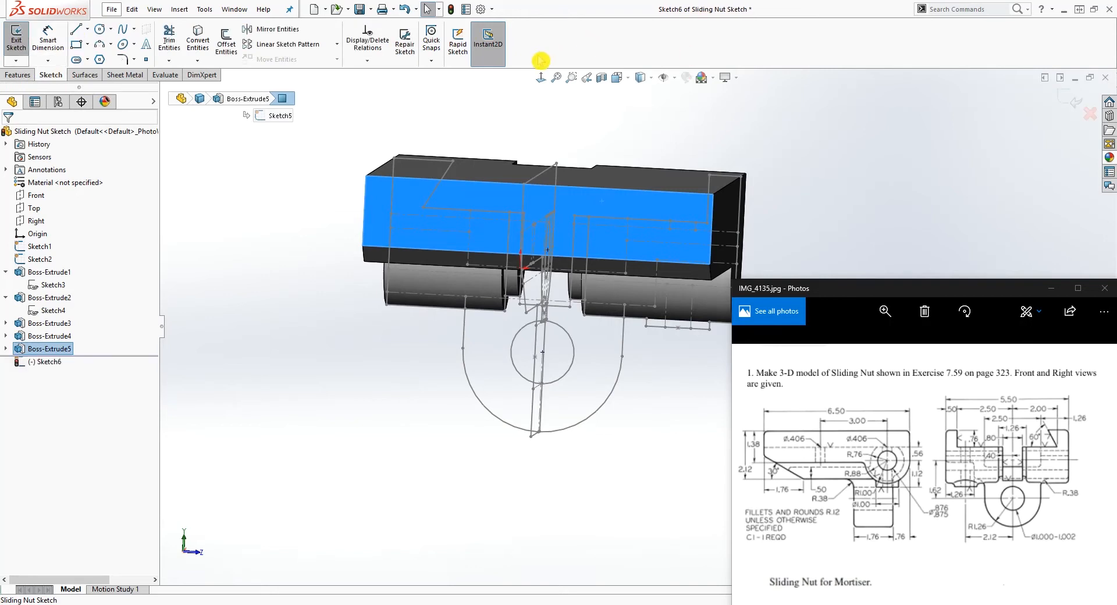
click(540, 79)
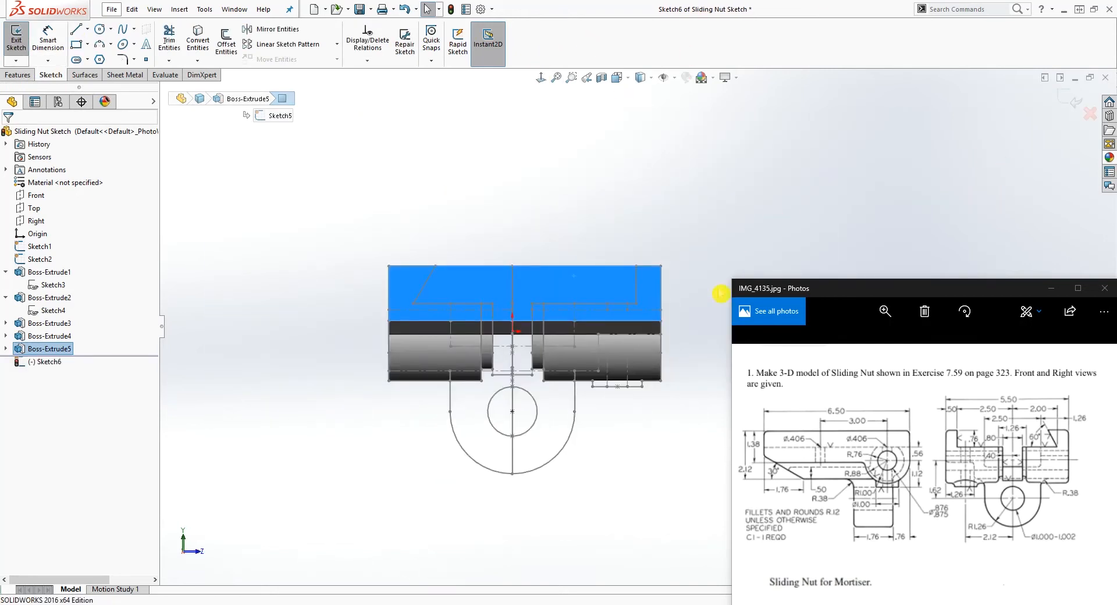
mouse_move(594, 409)
middle_down()
mouse_move(605, 439)
mouse_move(588, 438)
mouse_move(567, 386)
mouse_move(522, 380)
middle_up()
click(1091, 115)
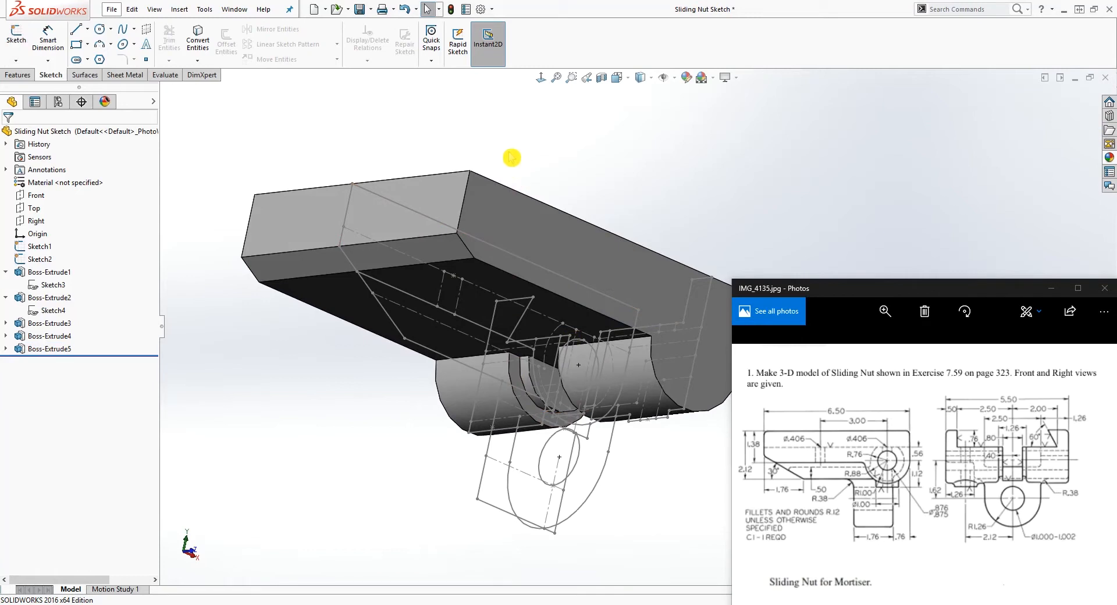
- Start a new Front-plane sketch and draw a horizontal line along the arm's underside from the sloped corner to the rounded block
click(540, 79)
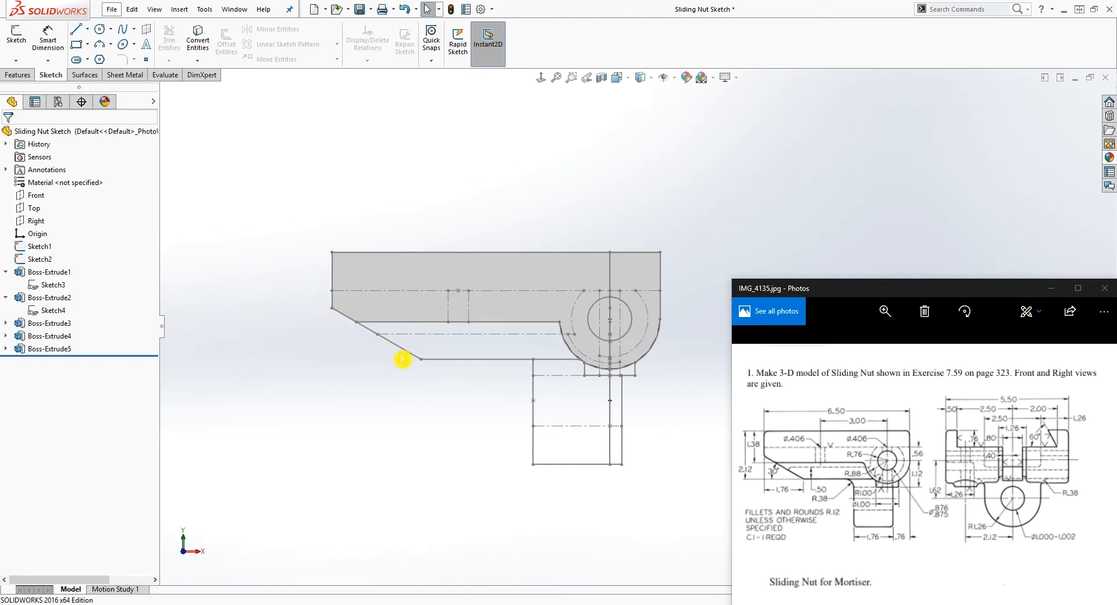
click(35, 195)
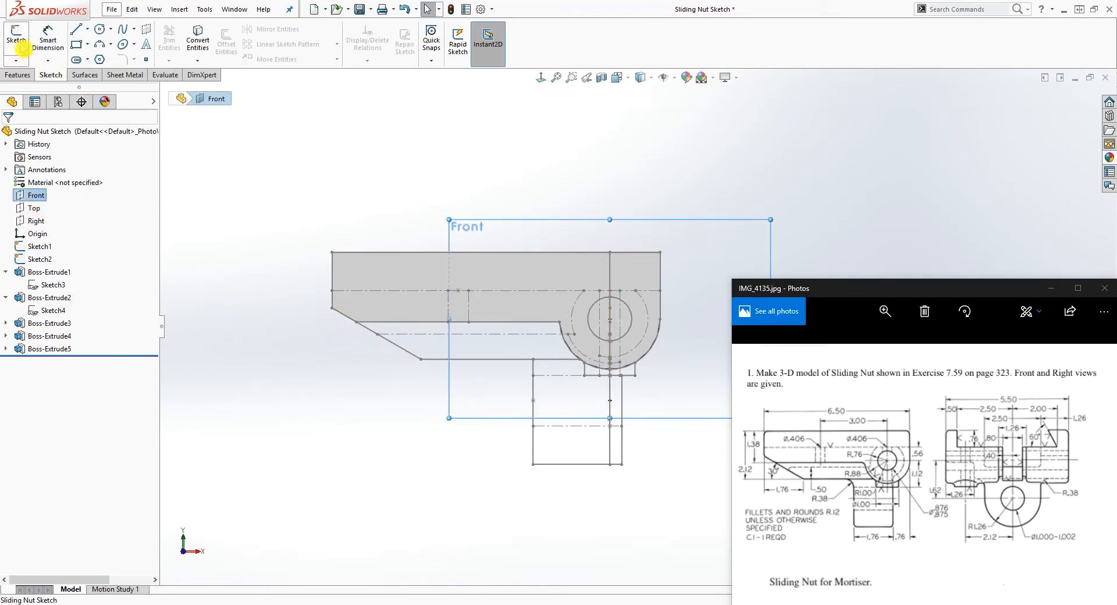
click(22, 49)
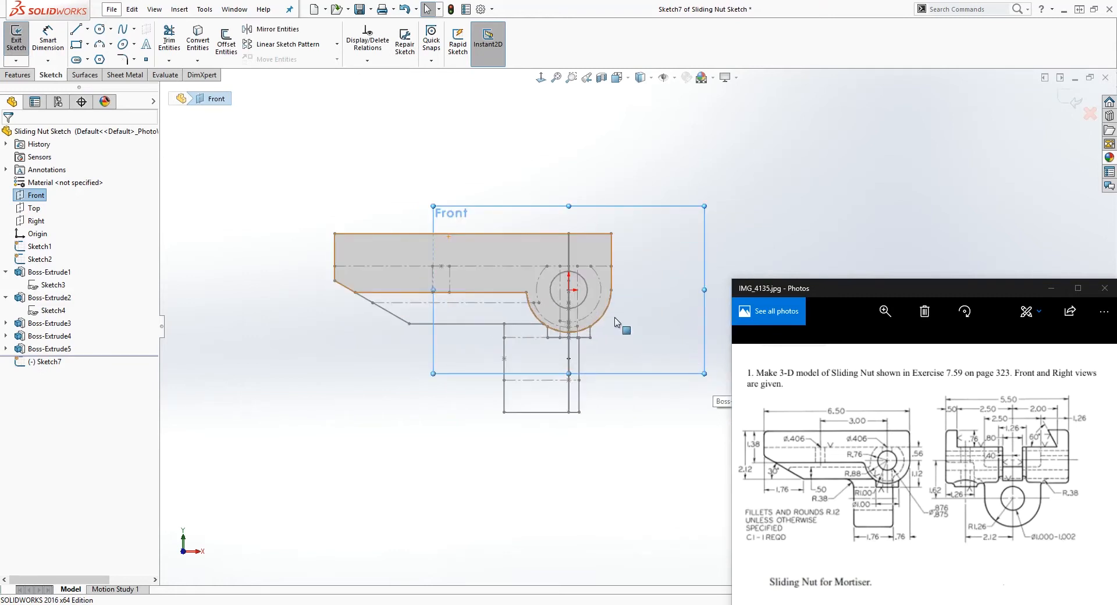
right_drag(569, 444, 347, 303)
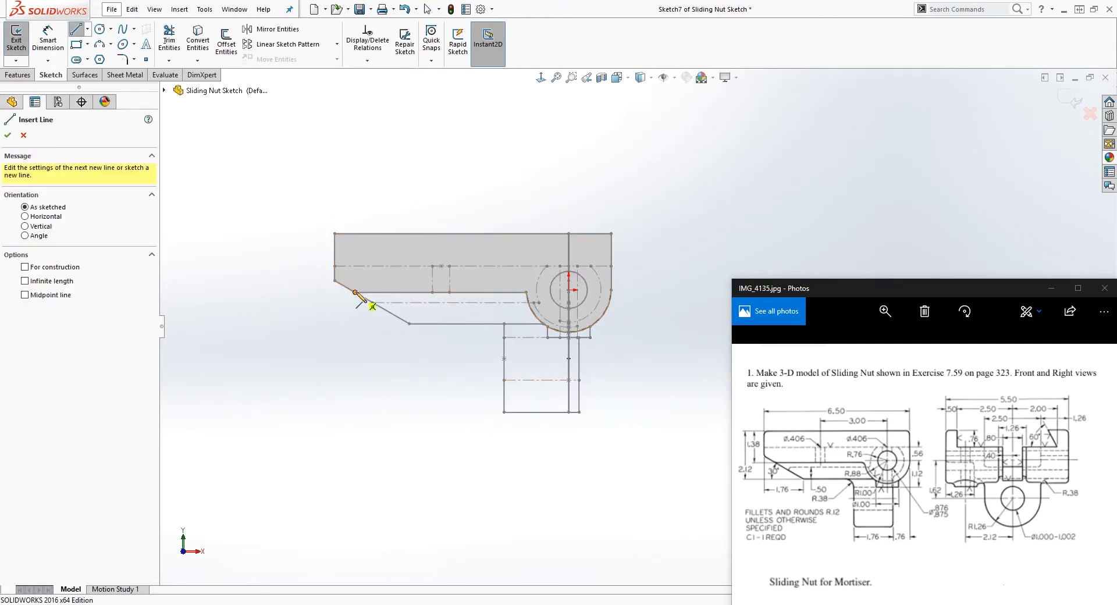
click(356, 292)
click(524, 292)
key(Escape)
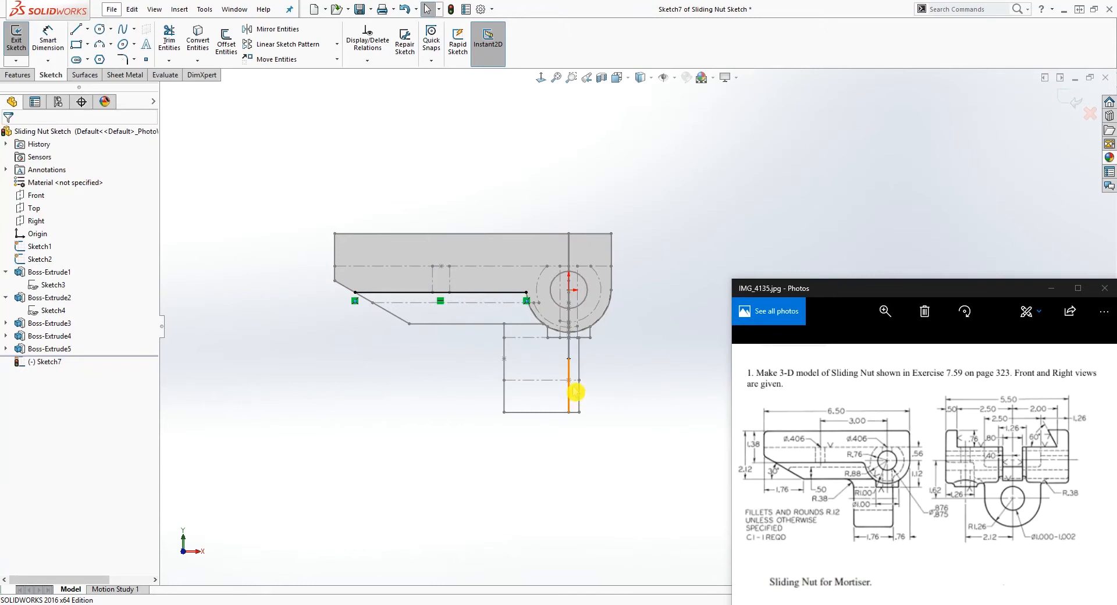
- Draw a line down the outline's slope to its lower corner, continuing horizontally to the rounded block's arc
scroll(526, 336, down, 3)
right_drag(391, 393, 274, 329)
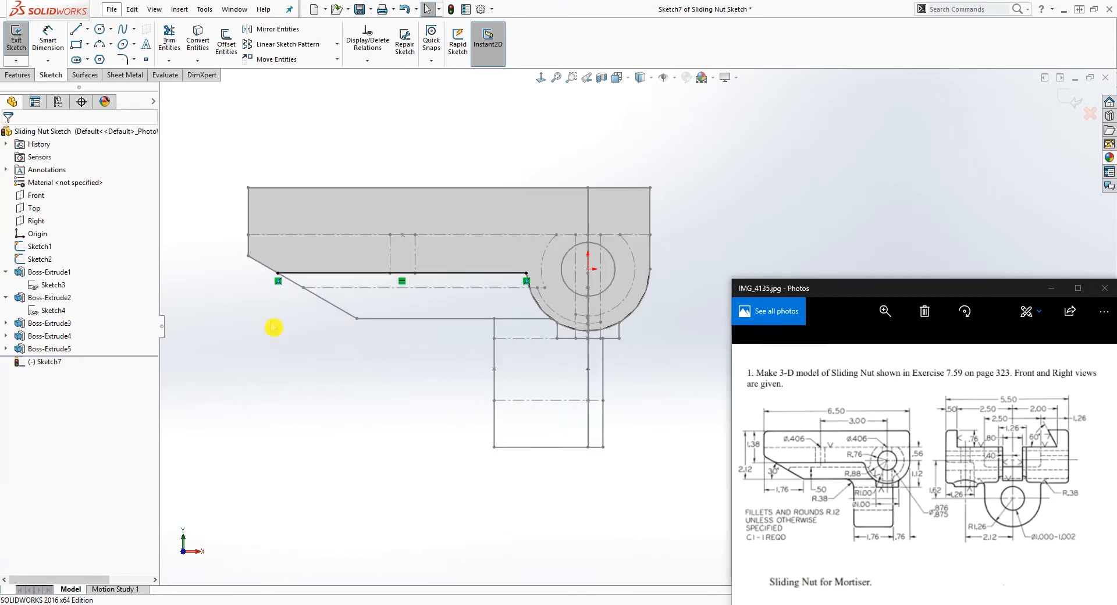
click(278, 273)
click(357, 318)
scroll(466, 317, down, 3)
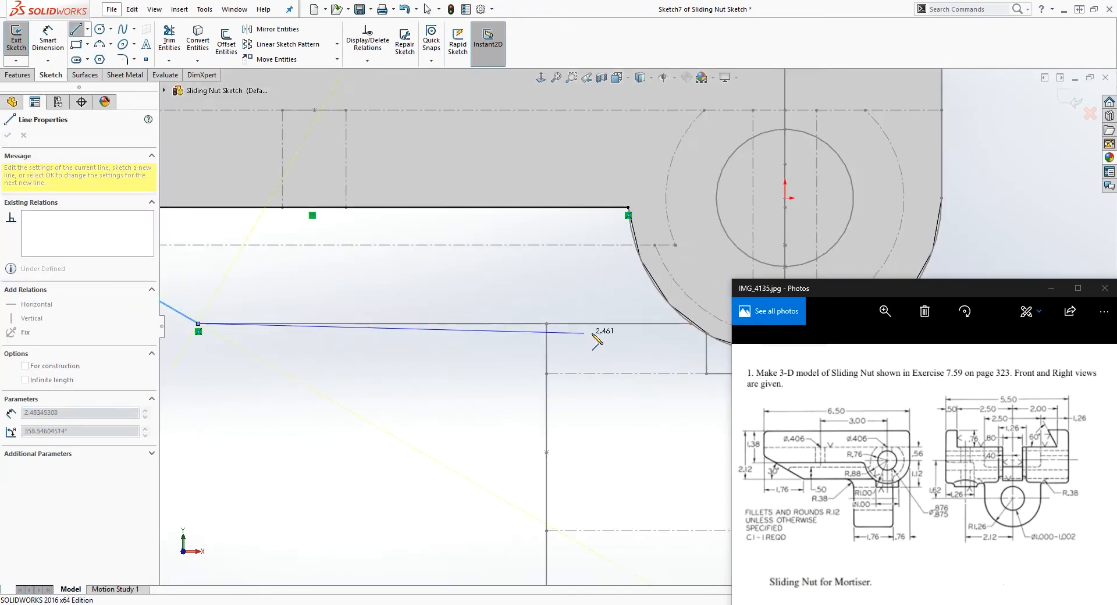
click(693, 325)
key(Escape)
scroll(643, 315, up, 3)
scroll(642, 314, down, 2)
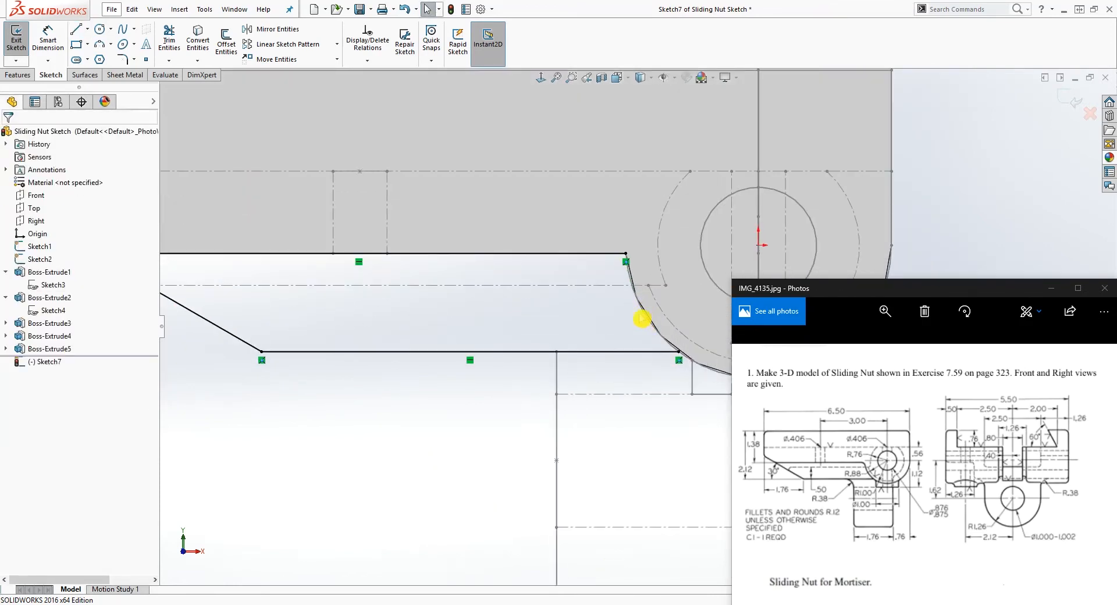
- Convert the rounded block's arc into the sketch and trim it to the part between the two horizontal lines
scroll(643, 319, up, 4)
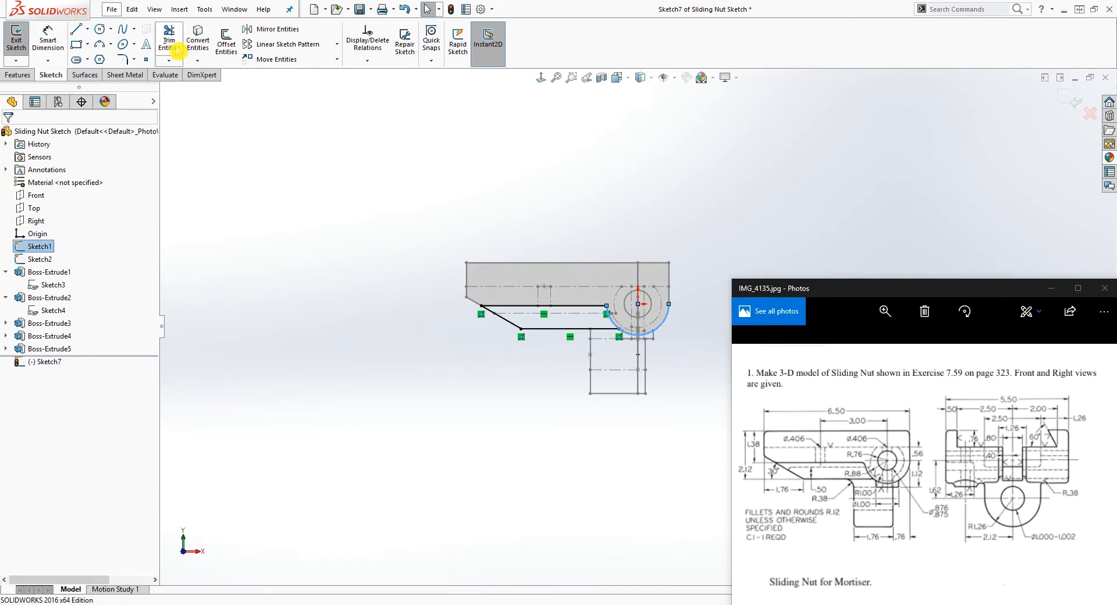
click(197, 45)
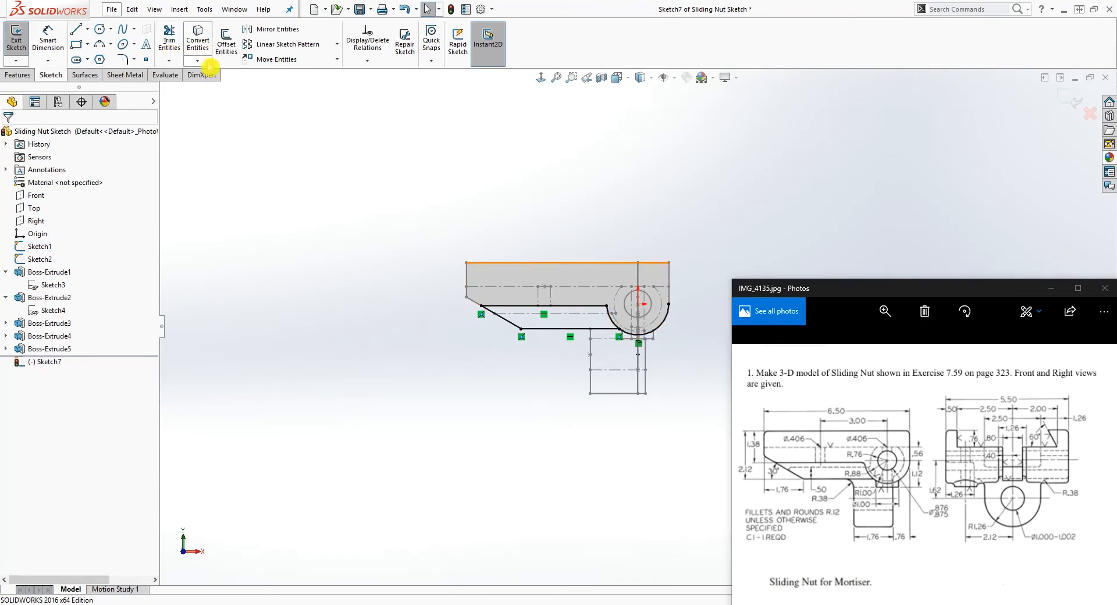
click(173, 38)
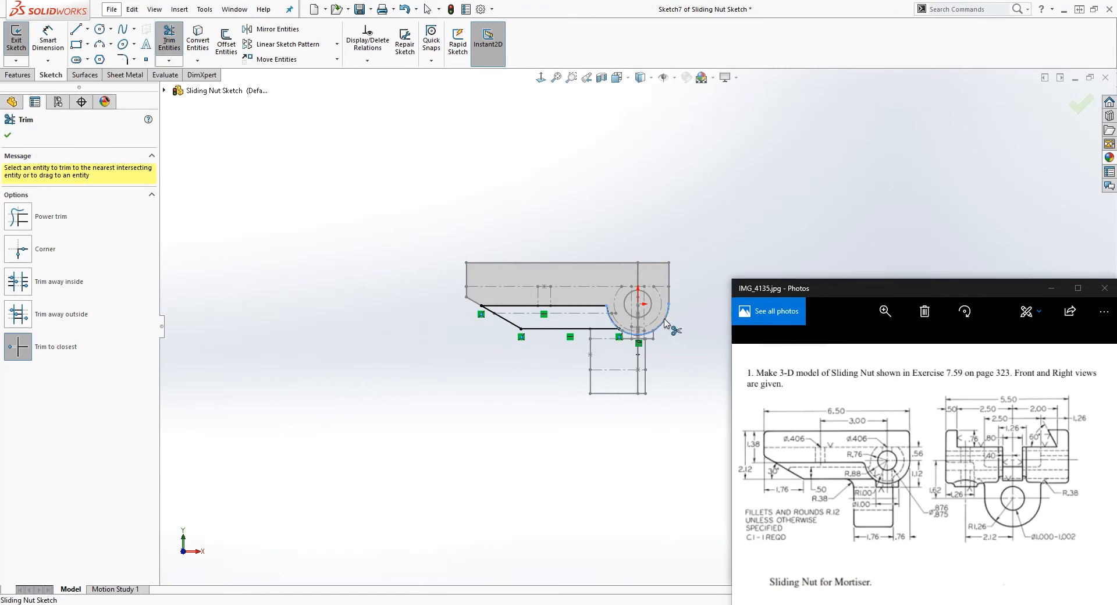
scroll(634, 337, down, 3)
- Extrude the closed sloped profile as a boss, with Direction 1 set to Up To Vertex at the hidden outline's lower corner in the right-view sketch
mouse_move(449, 362)
middle_down()
mouse_move(414, 347)
mouse_move(486, 326)
mouse_move(478, 305)
middle_up()
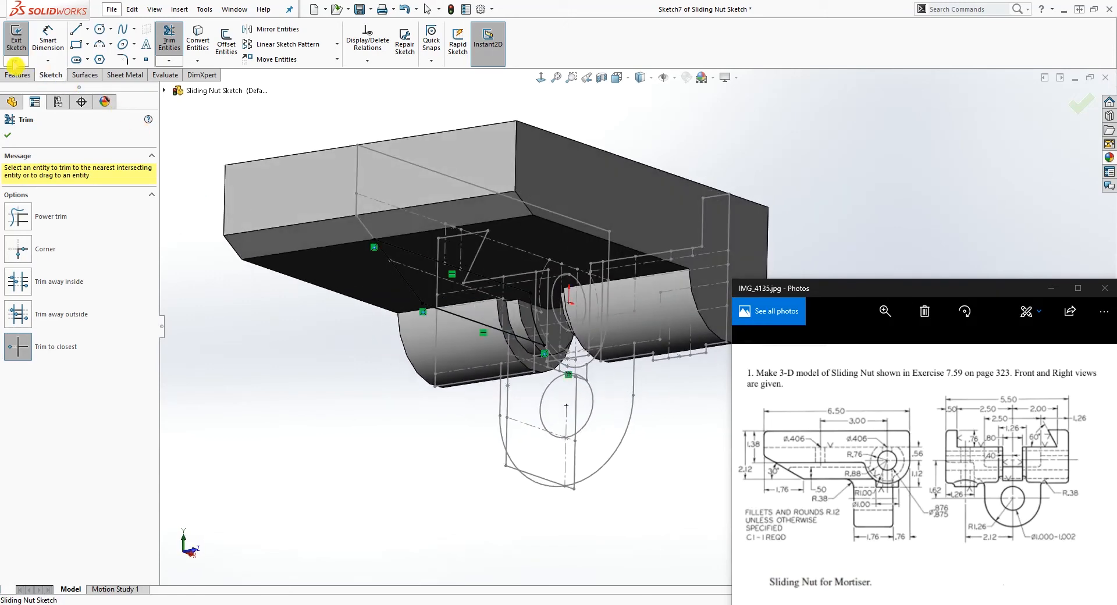
click(18, 76)
click(22, 47)
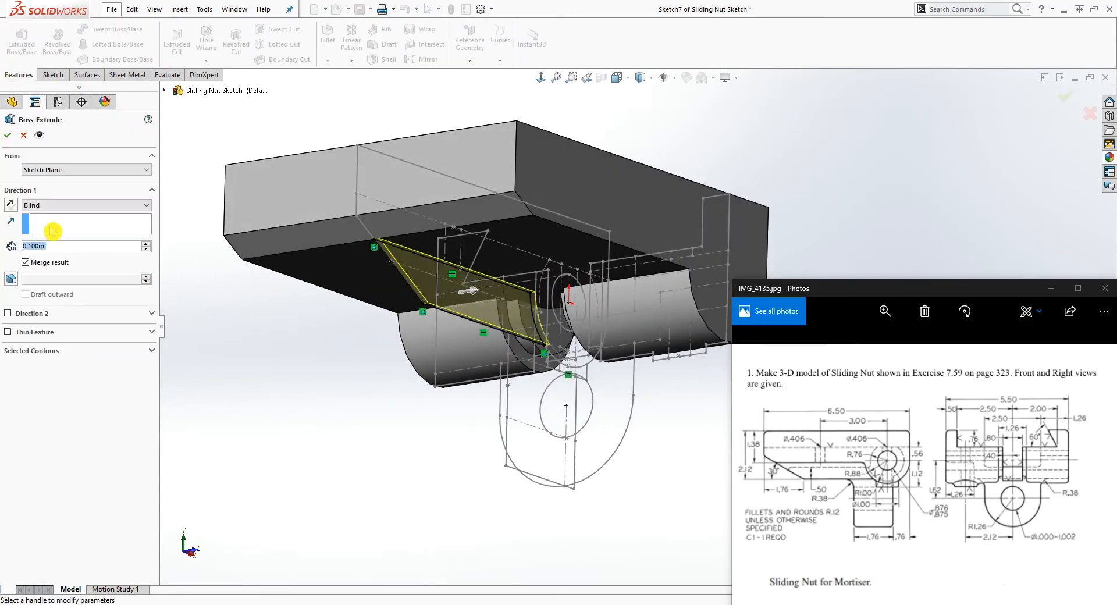
middle_drag(322, 336, 519, 287)
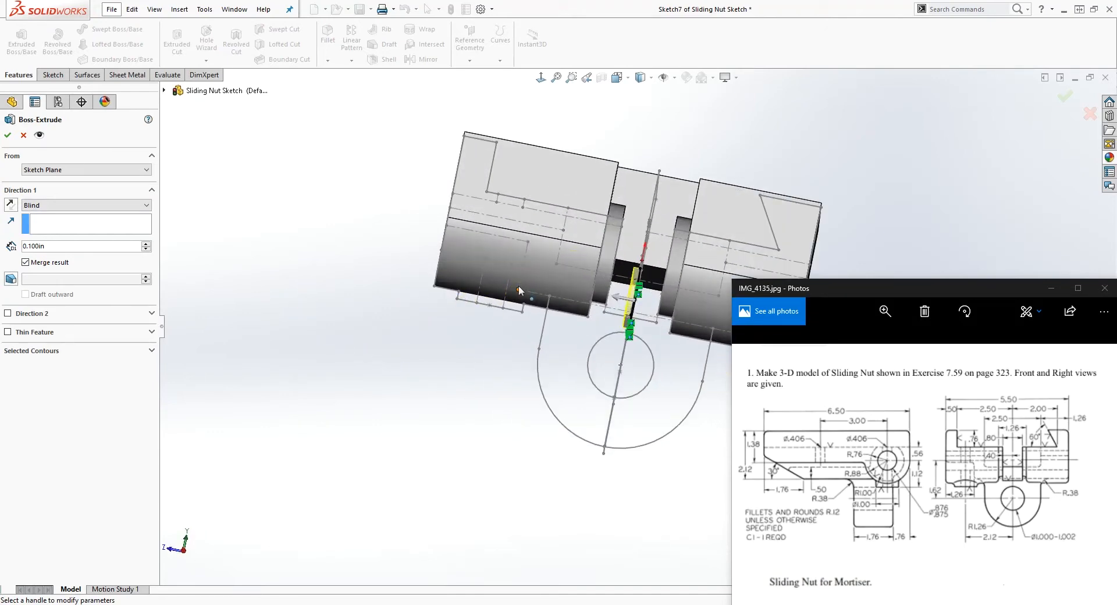
middle_drag(526, 298, 628, 329)
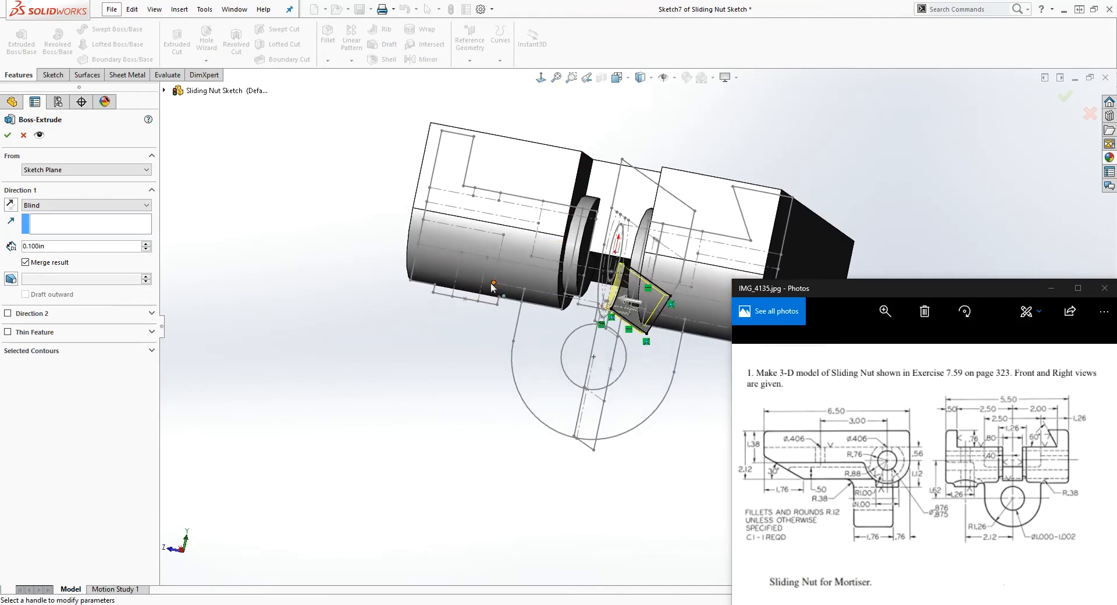
click(111, 205)
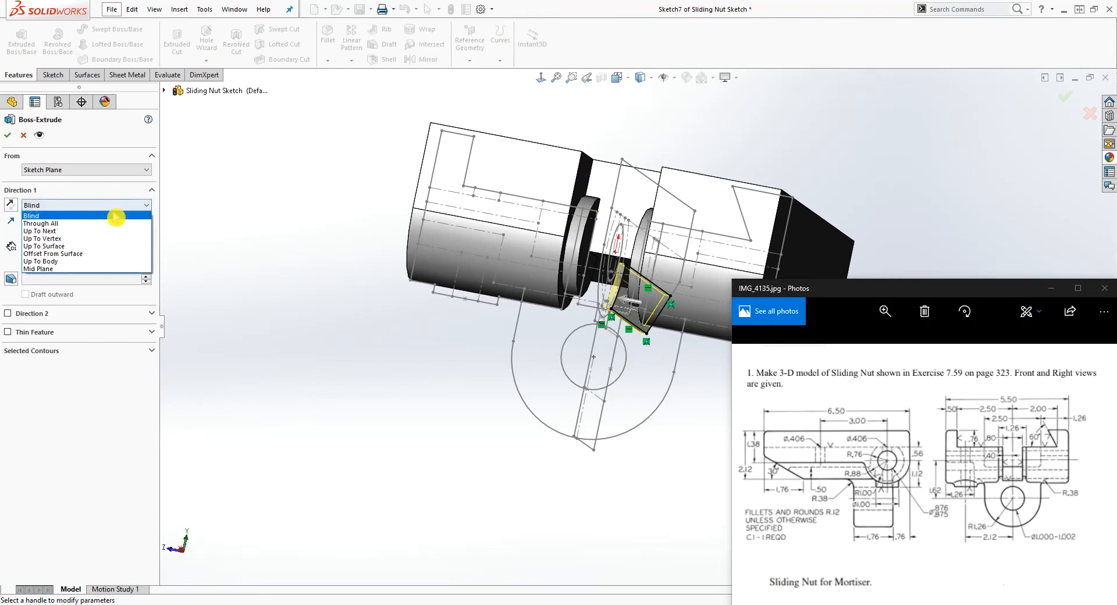
click(82, 239)
middle_drag(460, 308, 492, 335)
click(507, 320)
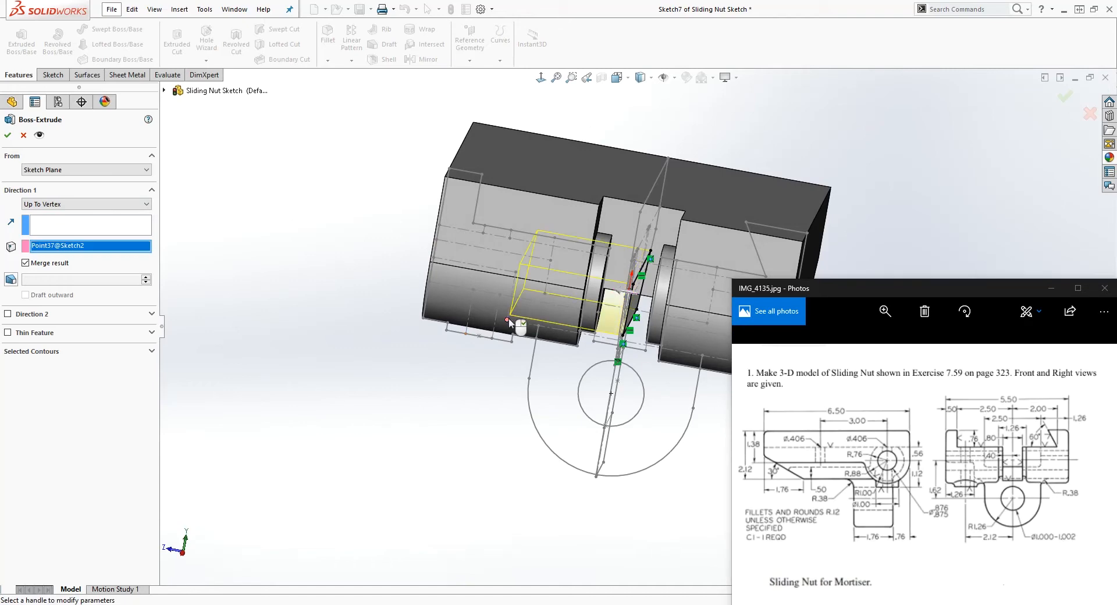
- Add Direction 2 with Up To Vertex at the hidden outline's opposite end in the right-view sketch and finish the extrusion
middle_drag(487, 377, 213, 321)
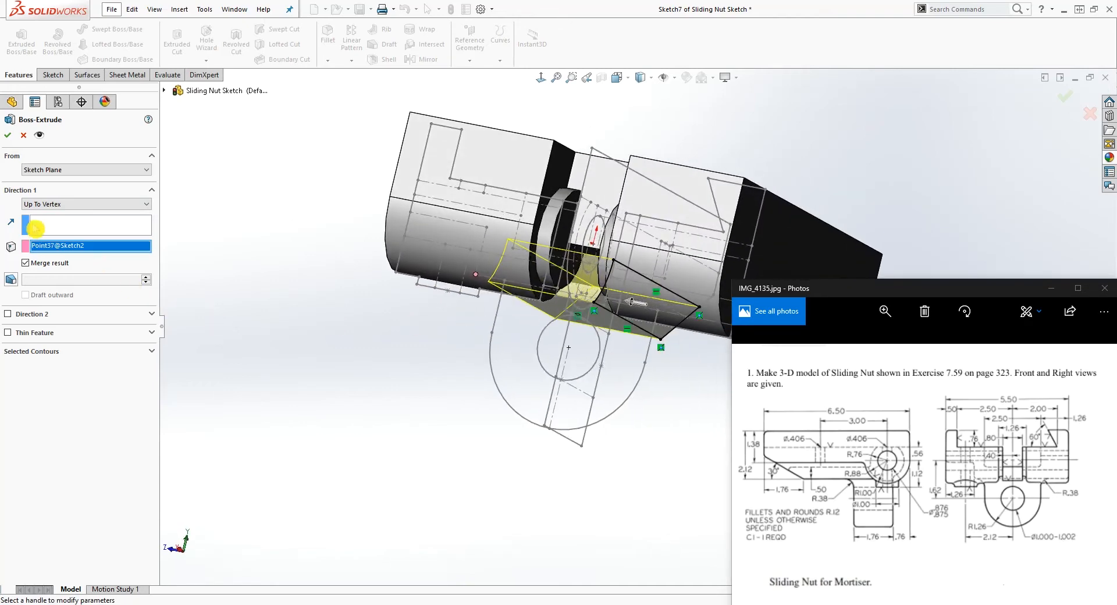
click(9, 314)
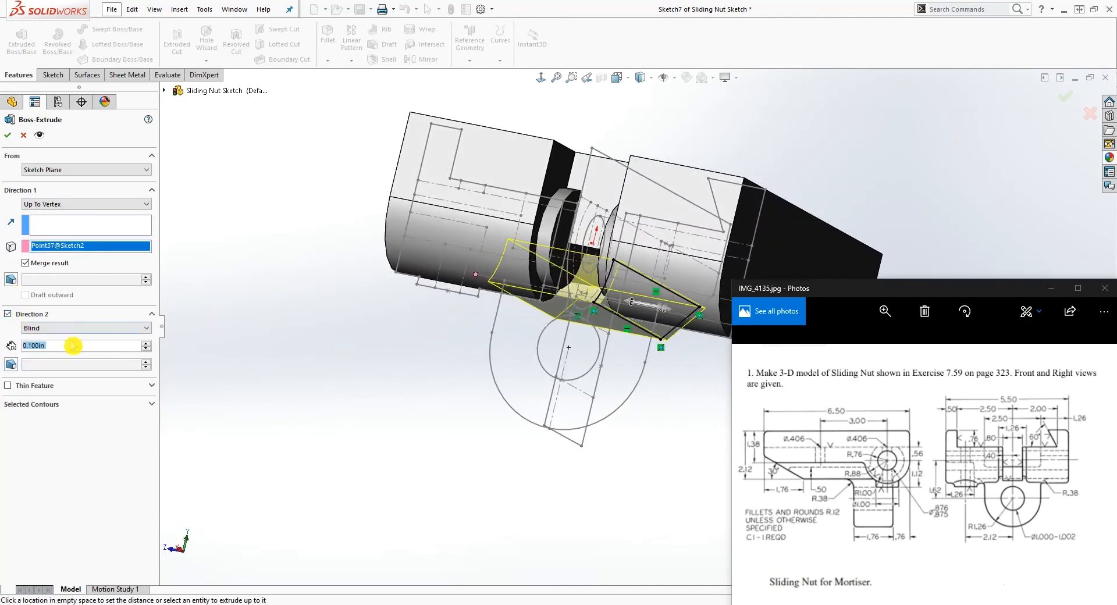
click(74, 328)
click(63, 347)
mouse_move(404, 426)
middle_down()
mouse_move(536, 439)
mouse_move(532, 393)
mouse_move(621, 444)
mouse_move(568, 430)
mouse_move(643, 445)
middle_up()
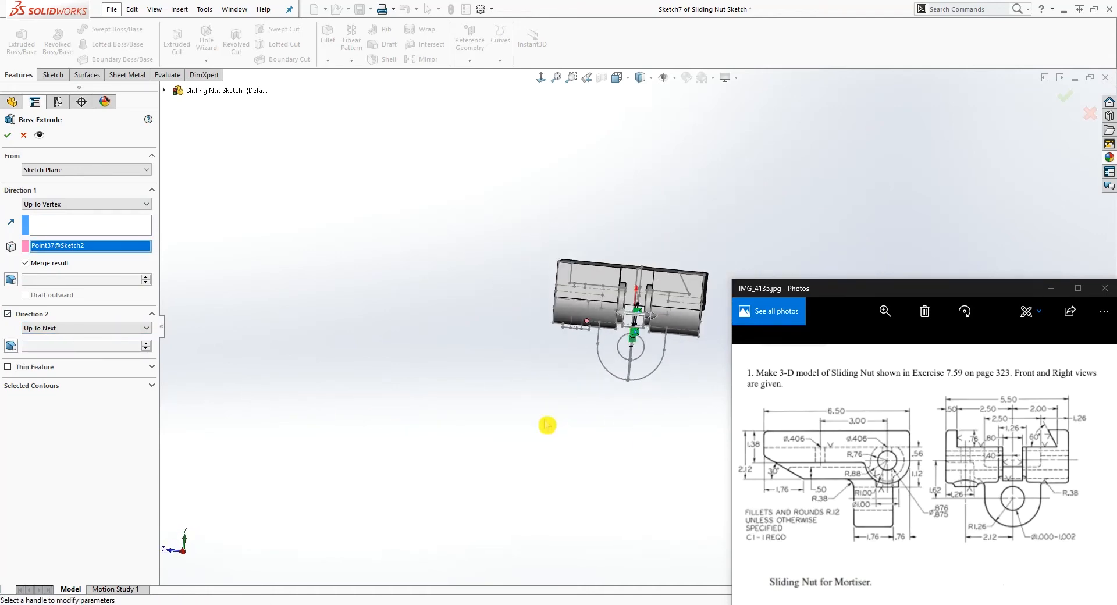
click(93, 329)
click(68, 364)
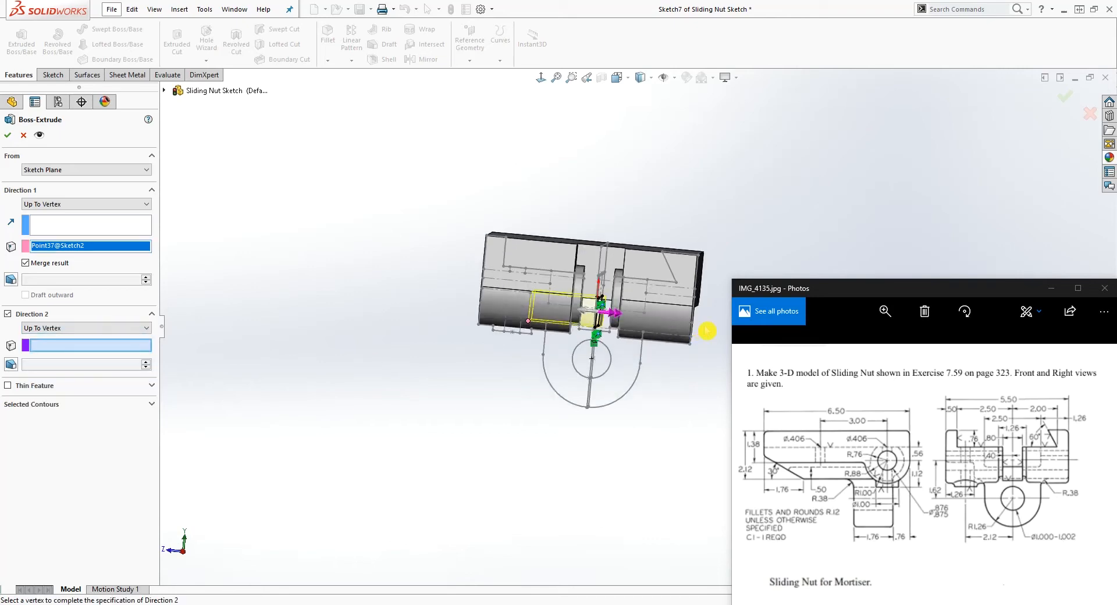
scroll(653, 342, down, 5)
click(661, 330)
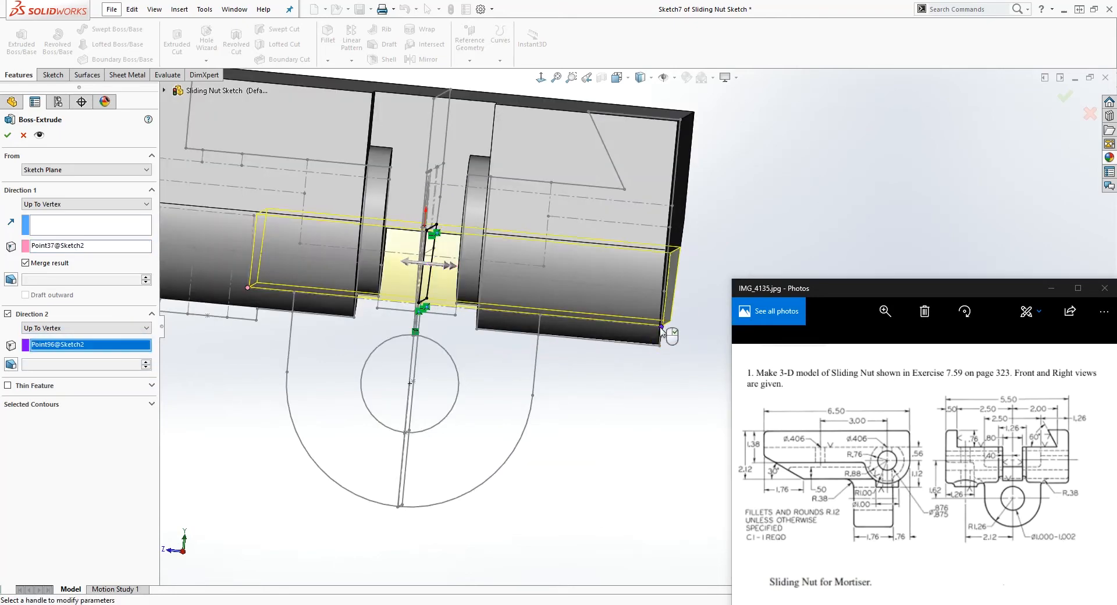
mouse_move(636, 375)
middle_down()
mouse_move(498, 319)
mouse_move(530, 273)
mouse_move(570, 288)
mouse_move(559, 250)
mouse_move(588, 224)
mouse_move(525, 401)
middle_up()
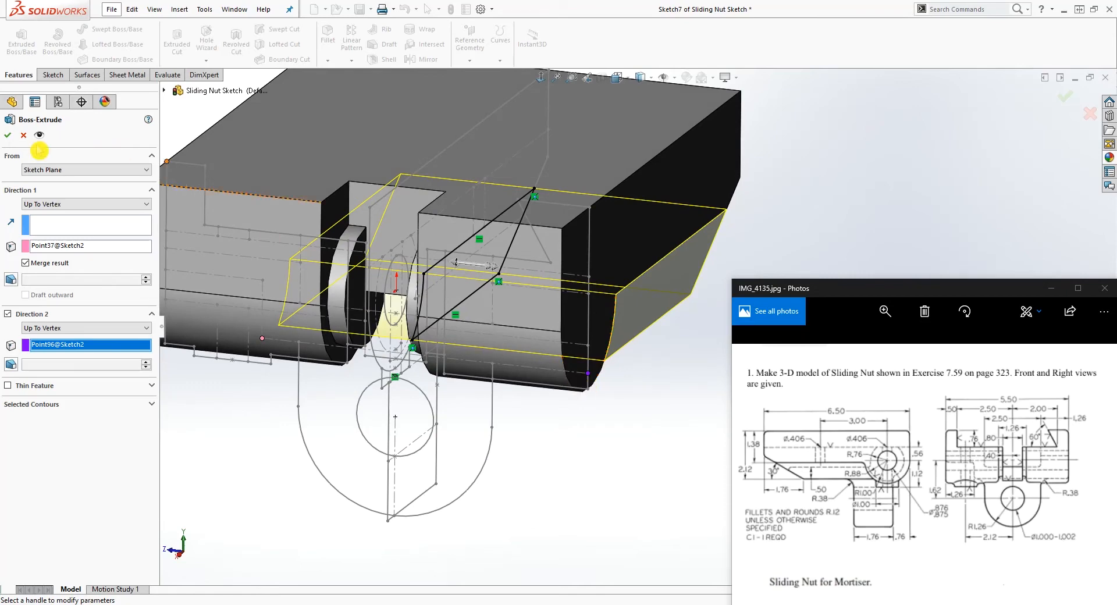
click(8, 134)
- Examine the extruded underside block from several angles and in the right view against the remaining sketch outlines
mouse_move(465, 346)
middle_down()
mouse_move(503, 333)
mouse_move(496, 416)
mouse_move(501, 139)
mouse_move(457, 115)
mouse_move(504, 393)
mouse_move(471, 373)
mouse_move(449, 386)
mouse_move(497, 399)
mouse_move(528, 439)
mouse_move(529, 321)
middle_up()
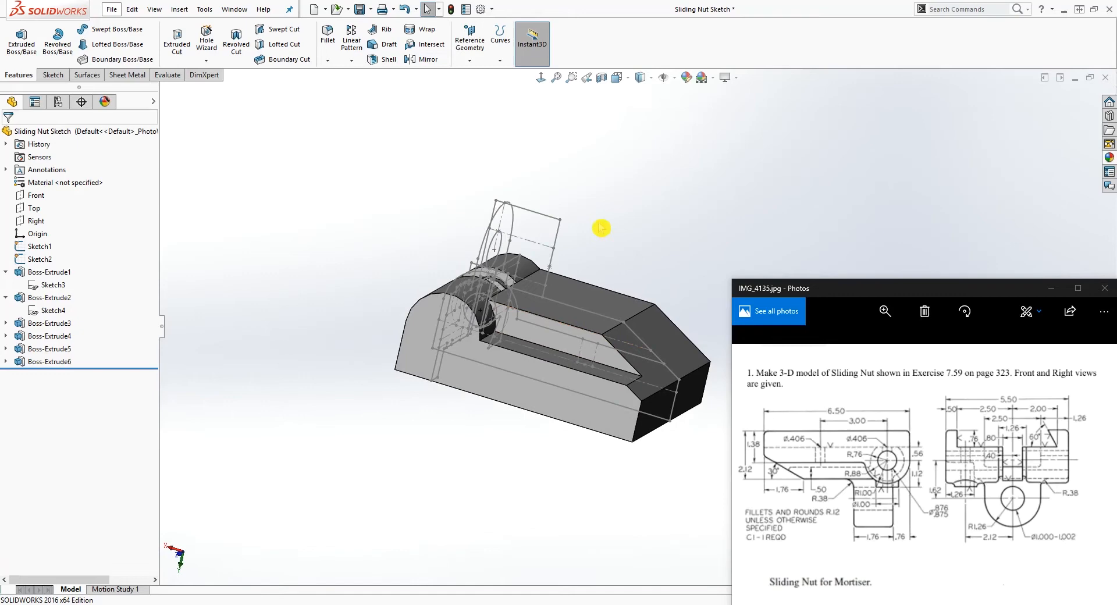
key(ctrl+4)
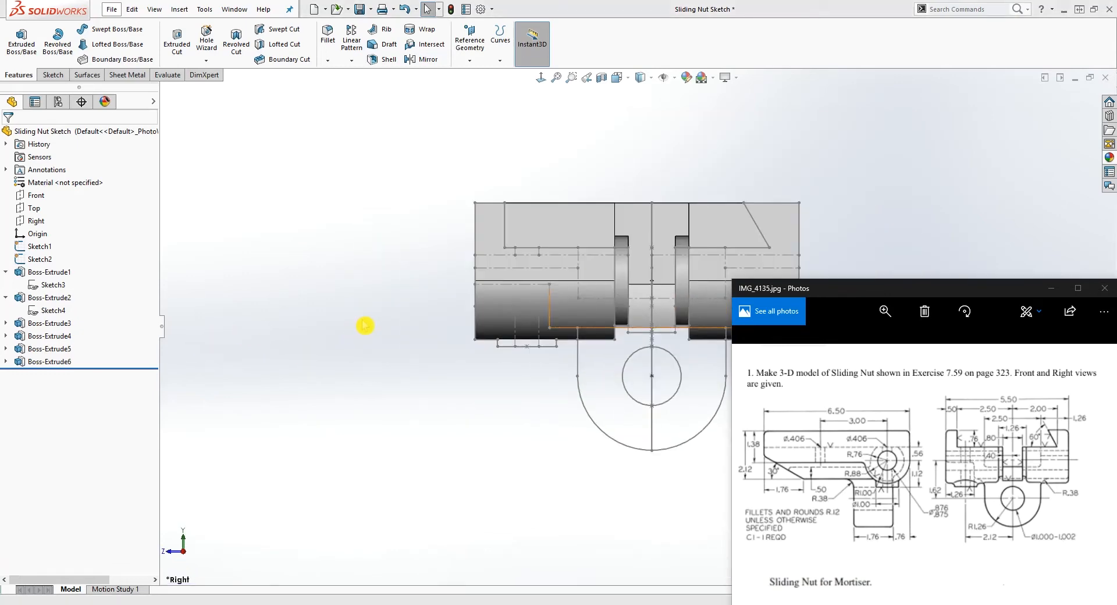
middle_drag(365, 325, 485, 266)
scroll(701, 289, down, 2)
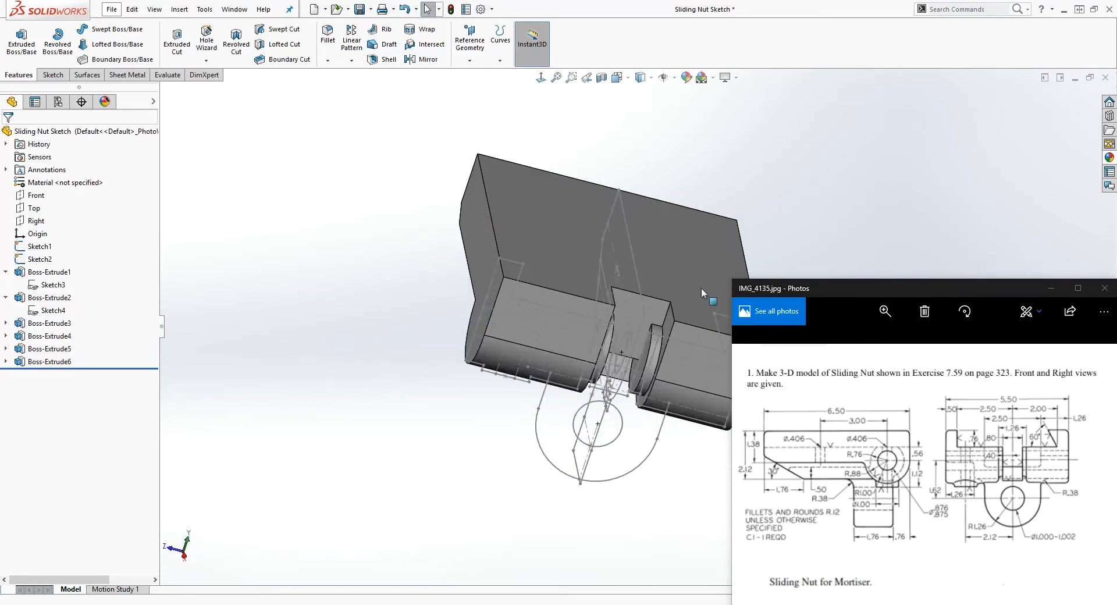
scroll(627, 288, up, 4)
scroll(627, 288, down, 4)
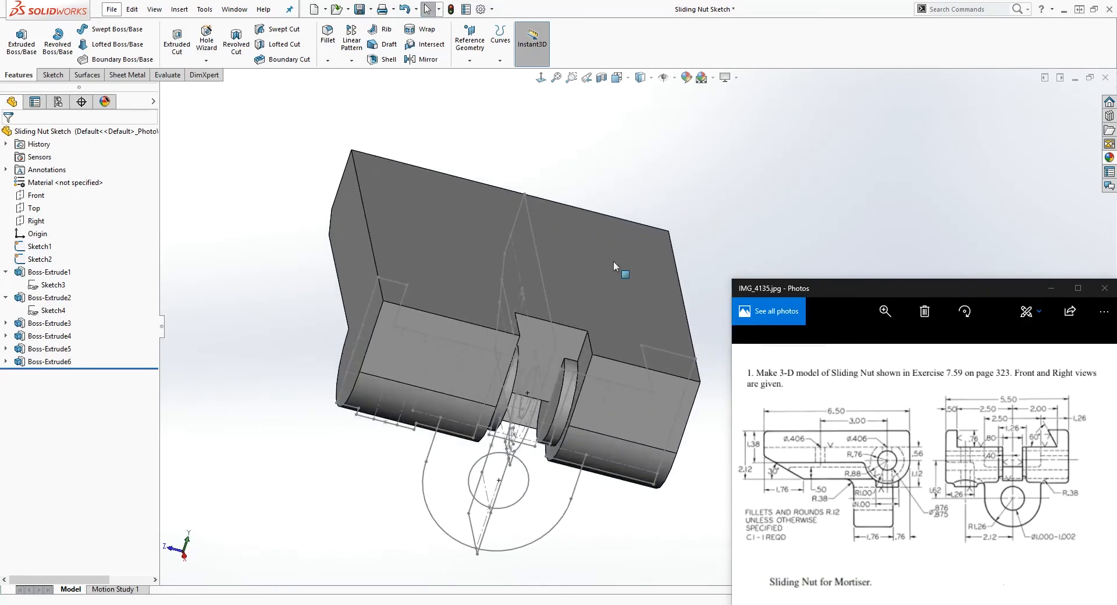
click(542, 78)
scroll(616, 328, down, 2)
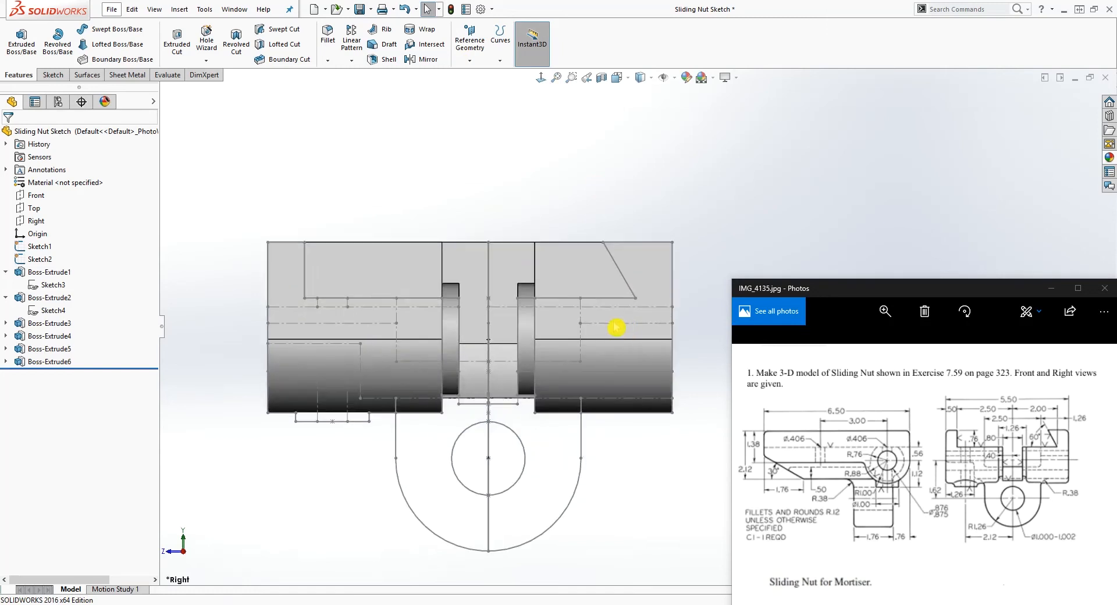
- Sketch on the rounded block's upper flat end face, tracing the closed slot outline with its one sloped side from the right-view sketch
click(323, 266)
click(52, 76)
click(16, 40)
key(l)
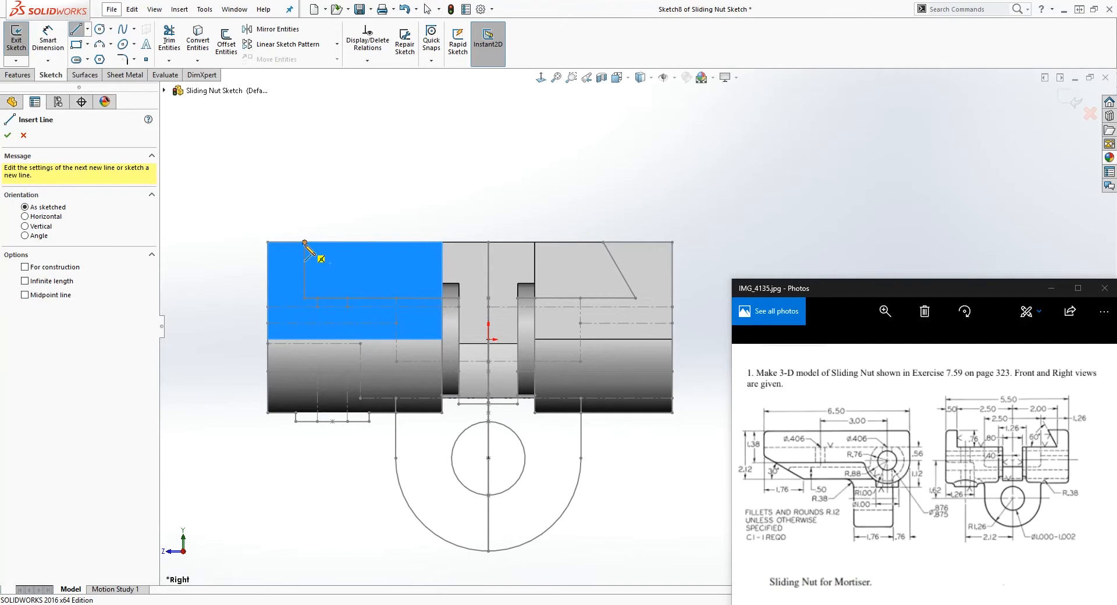
click(305, 242)
click(602, 242)
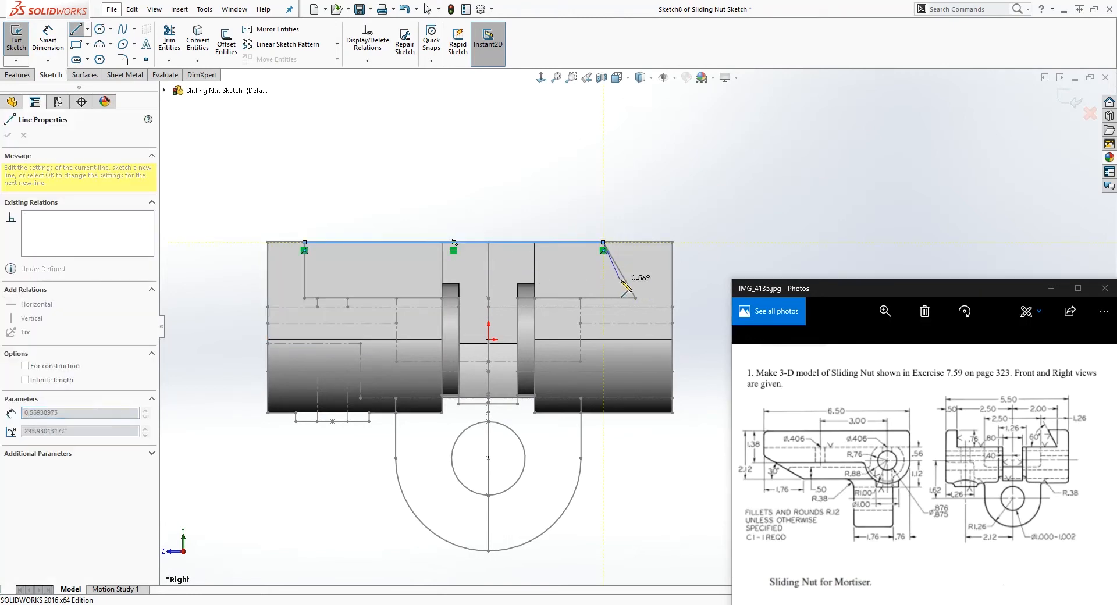
click(636, 298)
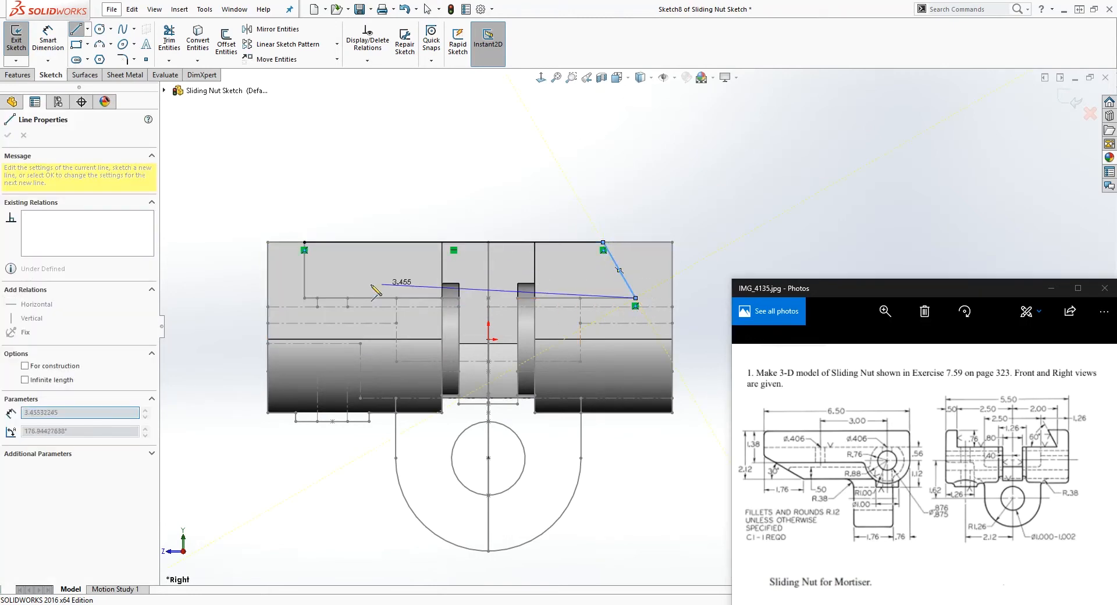
click(304, 298)
click(306, 244)
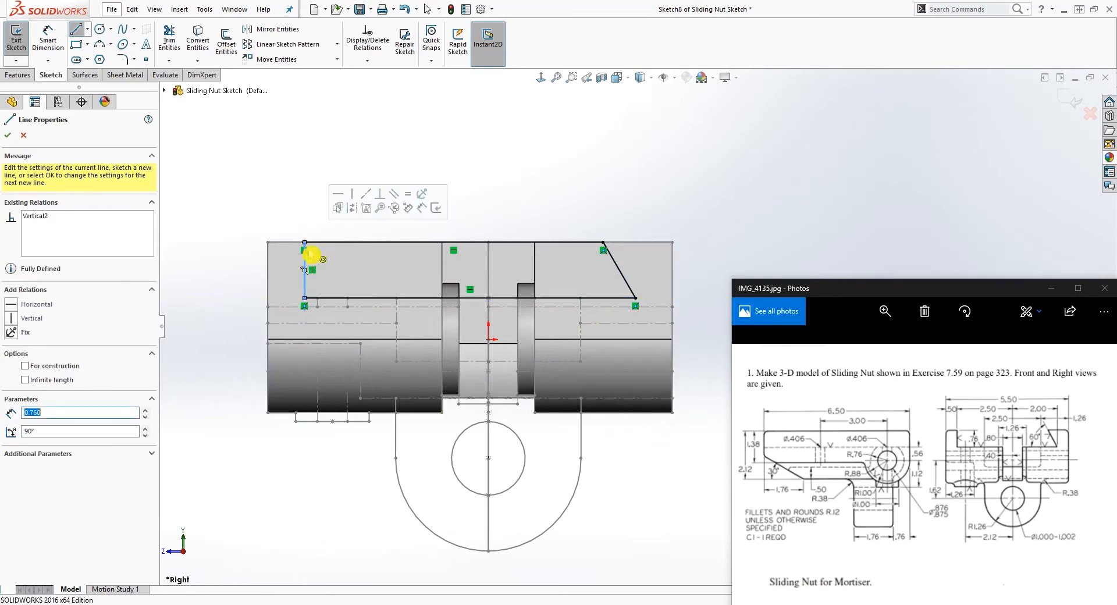
key(Escape)
click(570, 220)
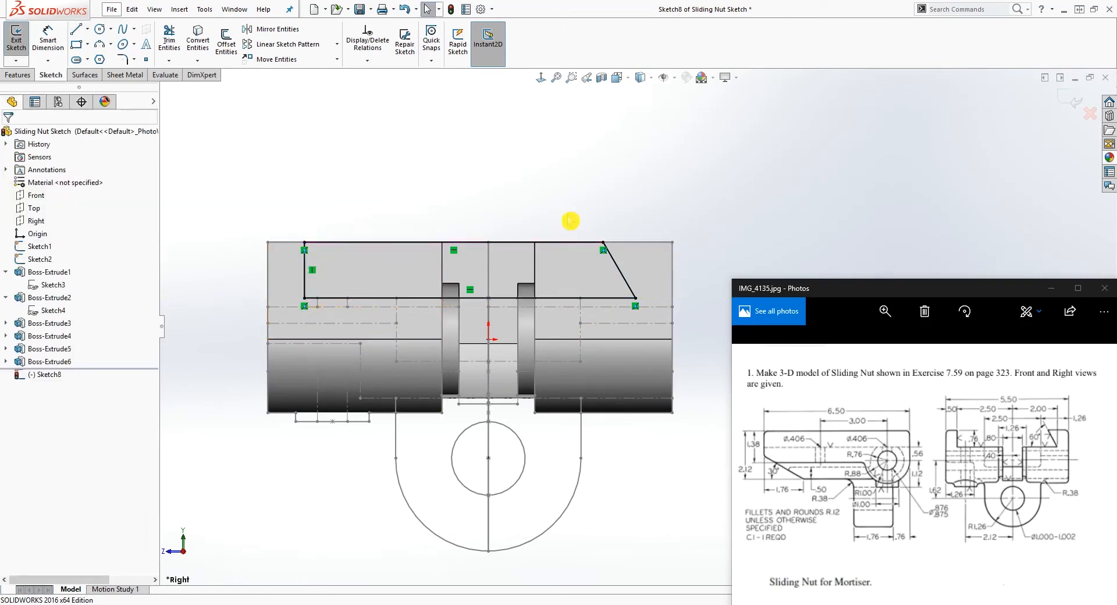
- Cut the slot outline from the body with an Extruded Cut set to Through All
click(19, 75)
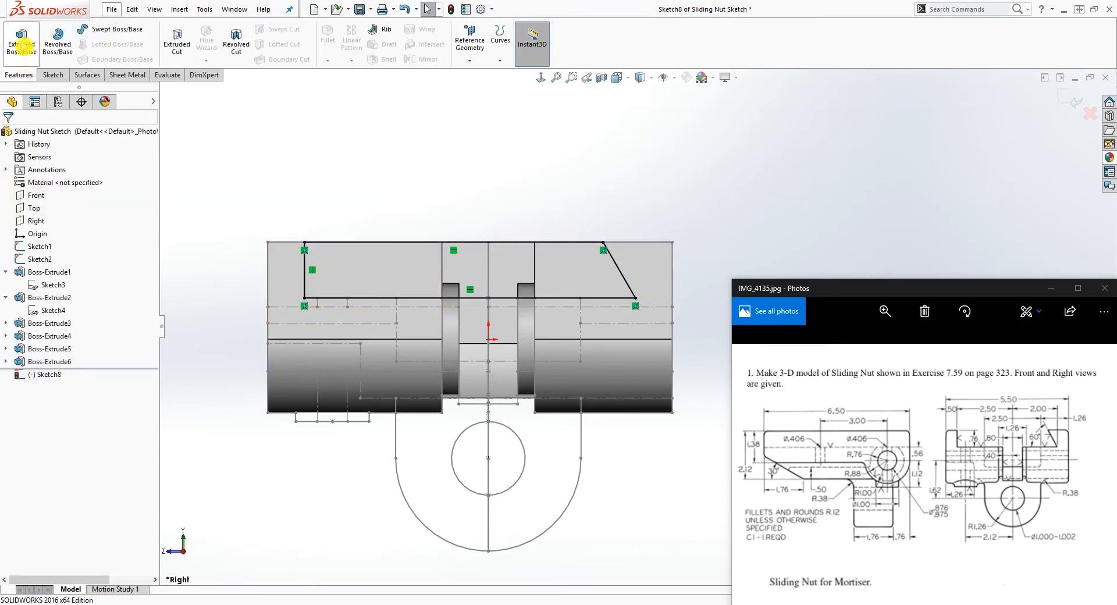
click(176, 39)
click(117, 205)
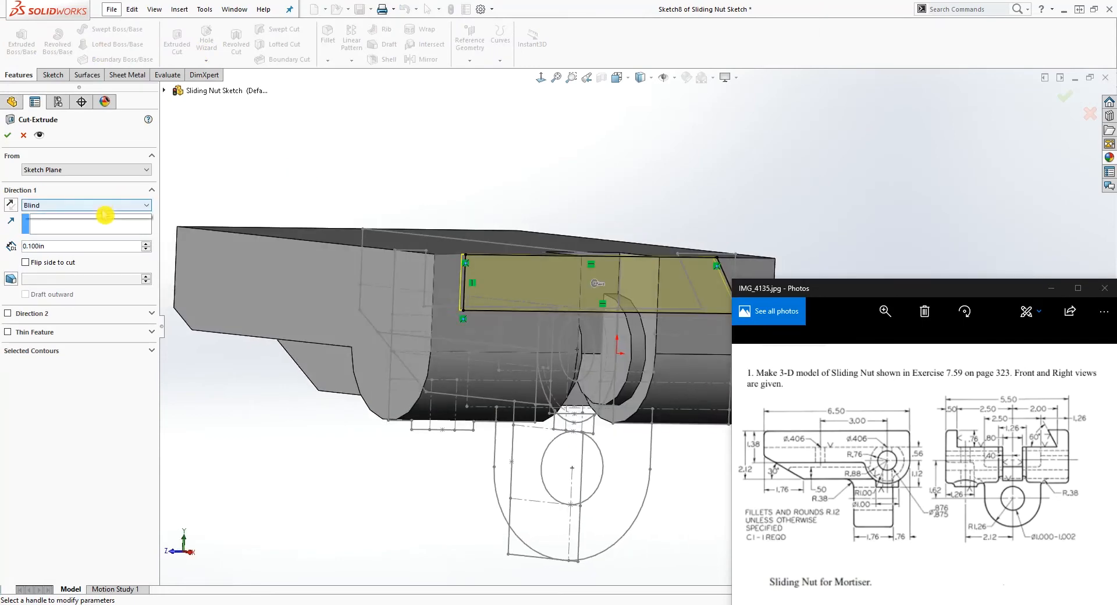
click(80, 219)
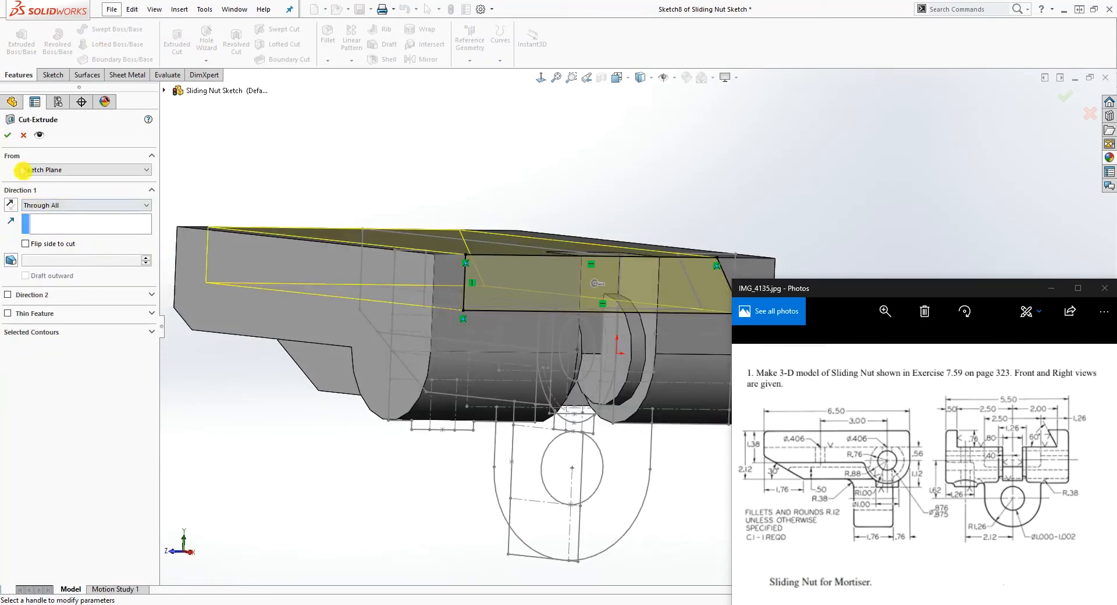
click(7, 136)
- Start a sketch on the Right plane and convert the lug's lower arc and two vertical sides into it
middle_drag(233, 278, 481, 391)
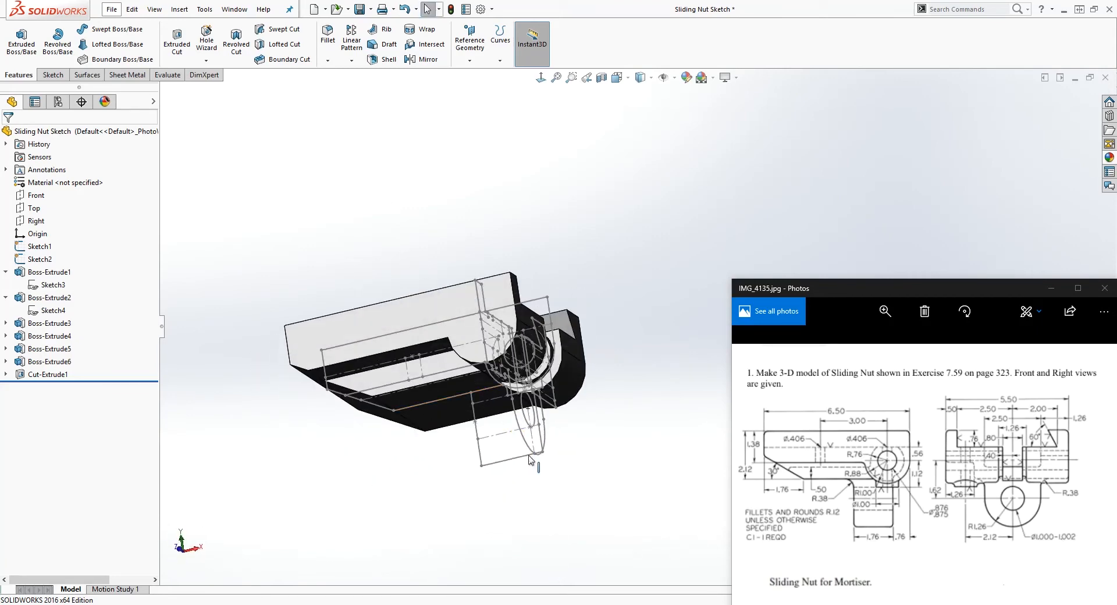
middle_drag(564, 200, 498, 260)
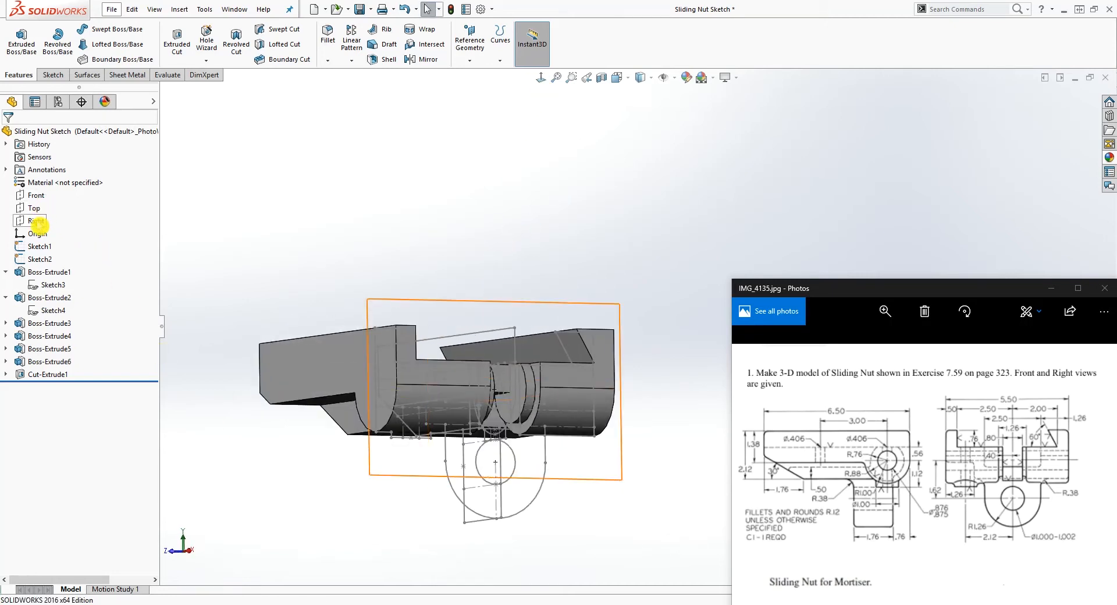
click(36, 221)
click(53, 74)
click(16, 40)
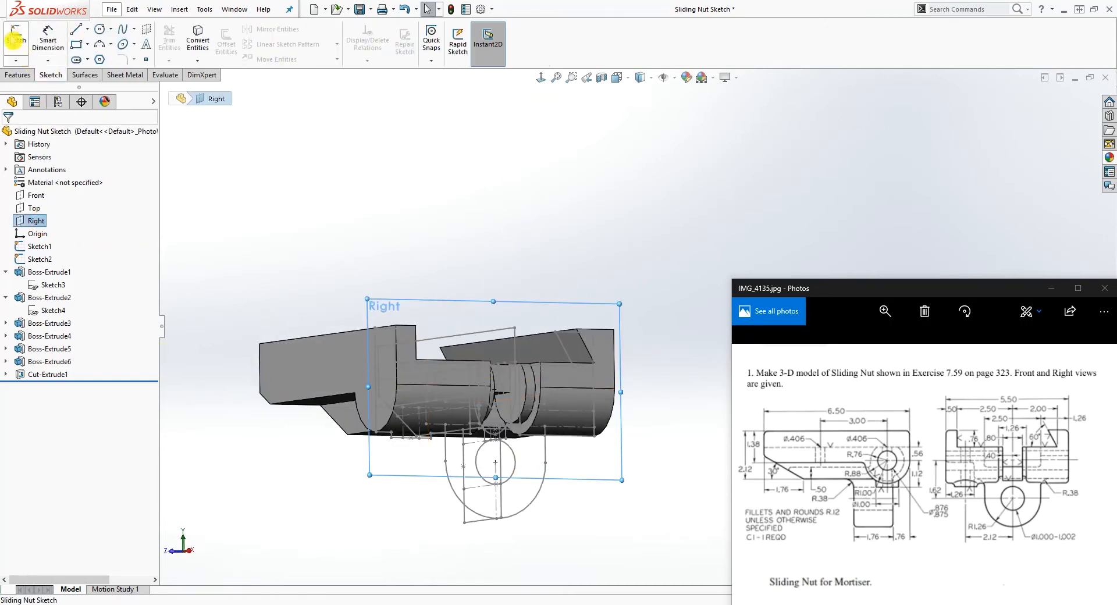
click(541, 78)
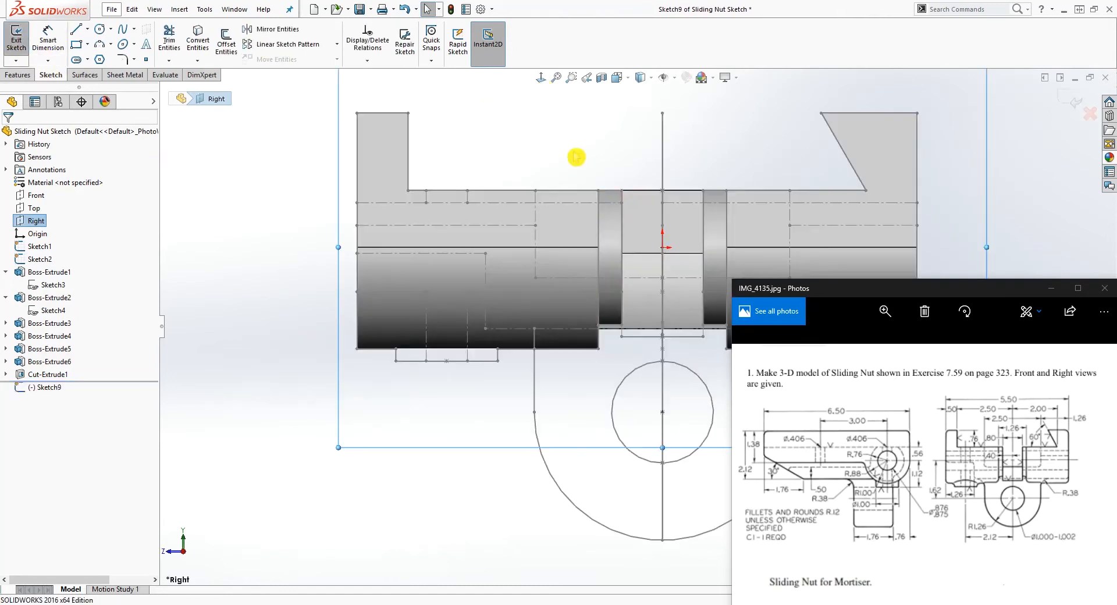
scroll(640, 299, down, 2)
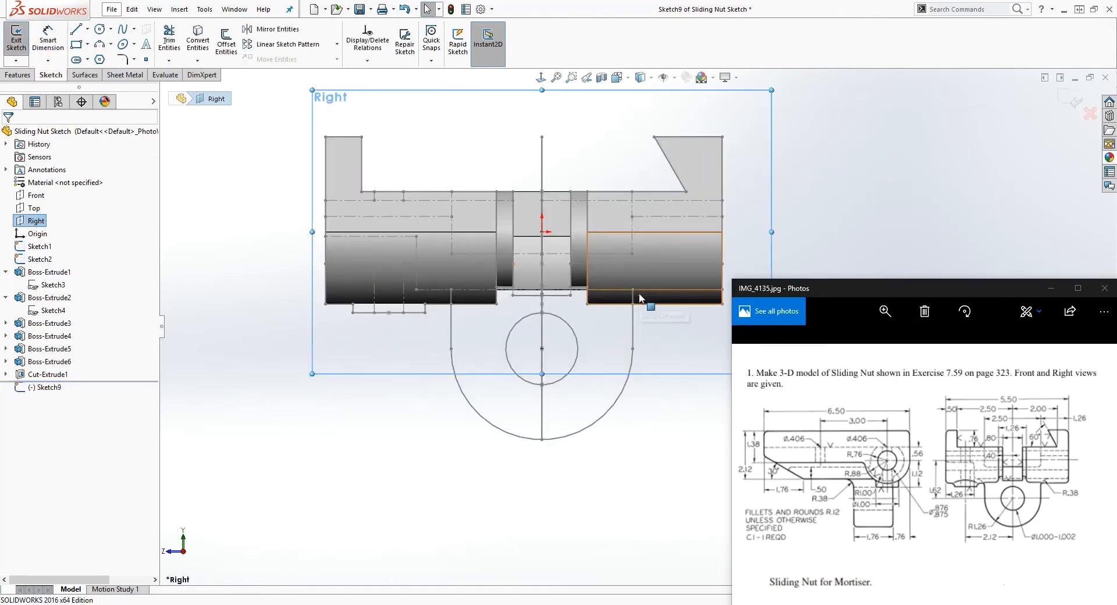
click(618, 433)
click(633, 334)
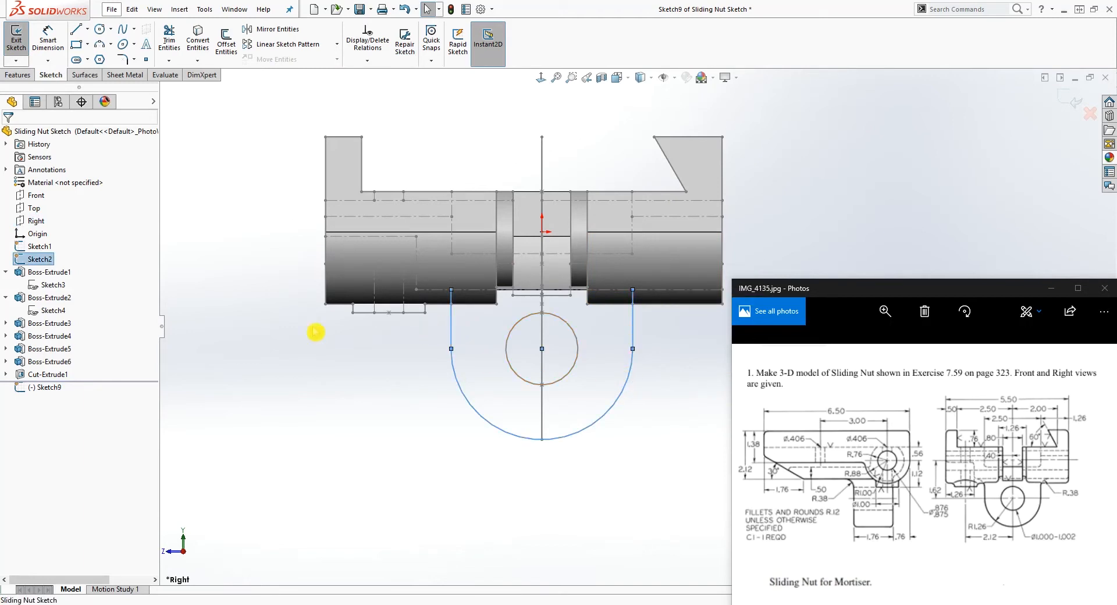
click(206, 49)
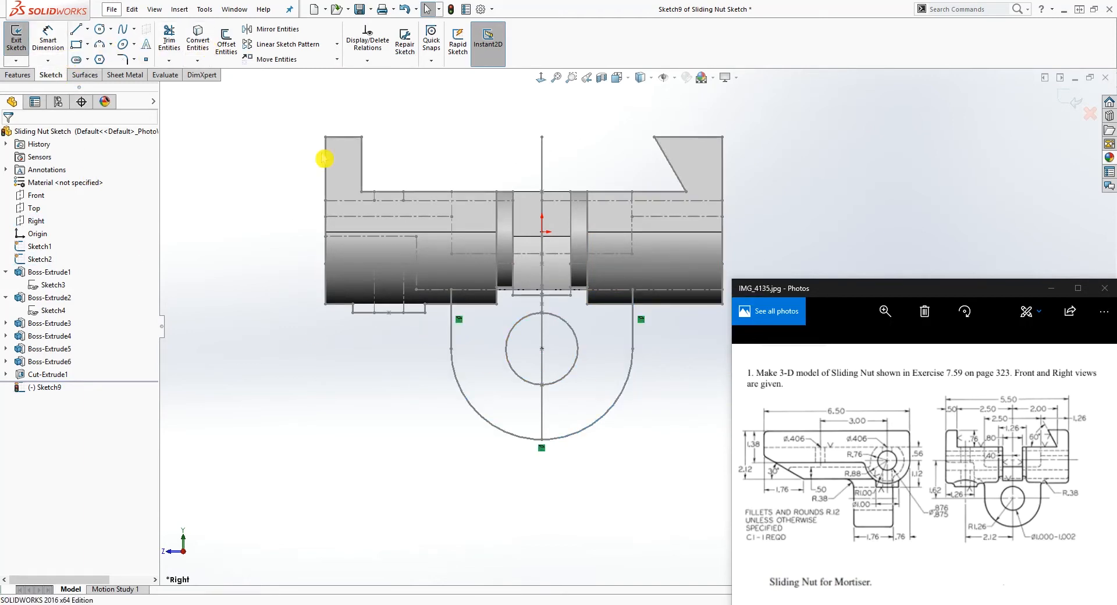
- Hide Sketch2, the right-view reference sketch, to leave the lug's converted arc and vertical sides clear for editing
scroll(640, 348, up, 2)
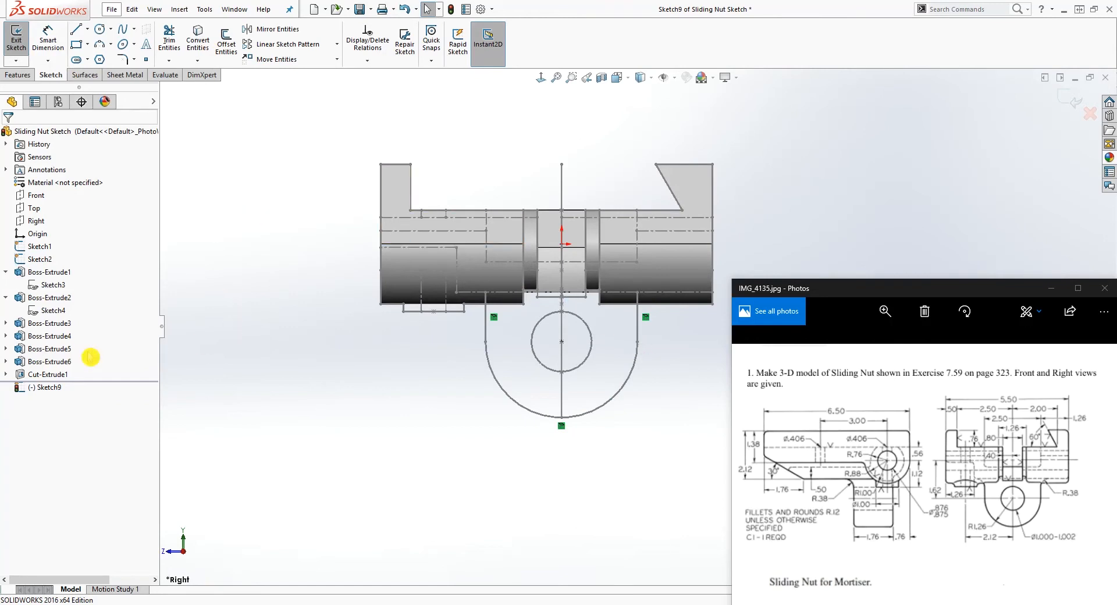
right_click(44, 260)
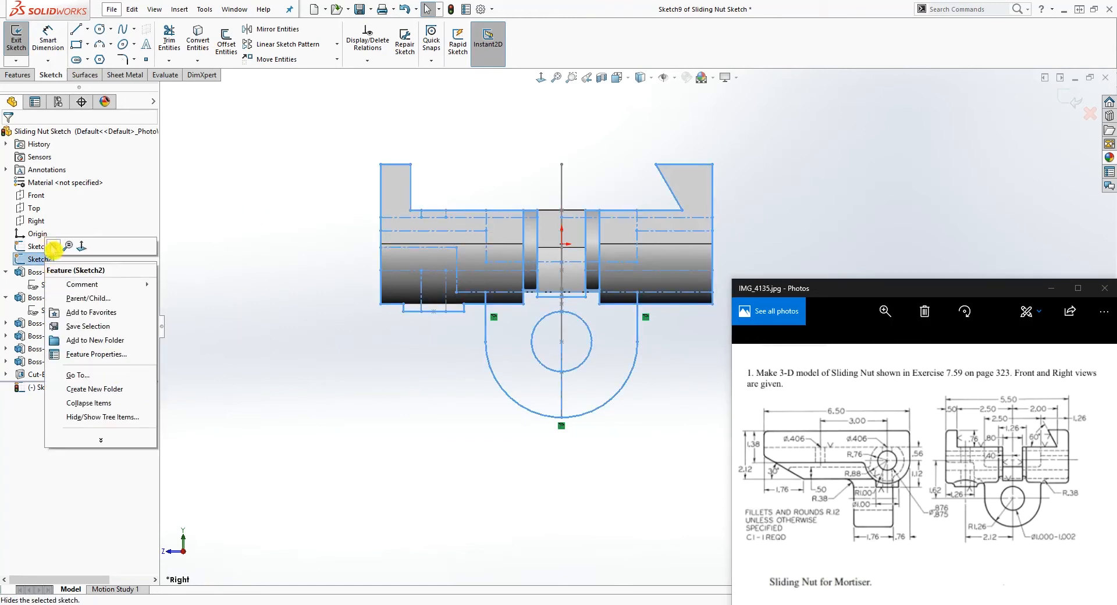
click(53, 250)
scroll(640, 299, down, 2)
- Draw a horizontal midpoint line centred on the origin, reaching 1.26 in to each side in line with the lug's vertical sides
click(59, 38)
click(87, 29)
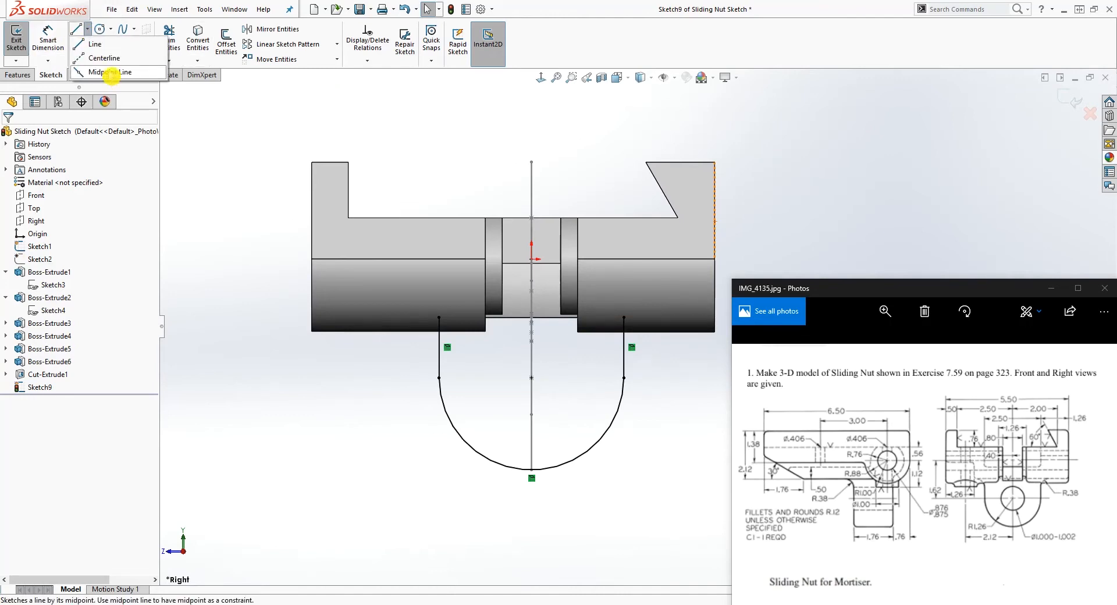
click(109, 72)
click(531, 259)
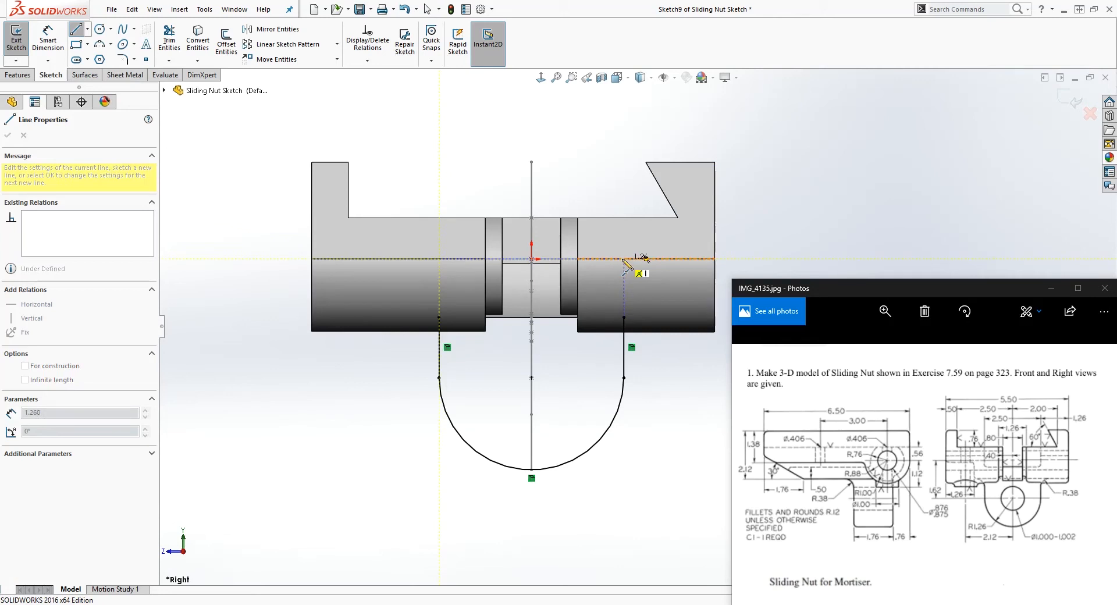
click(624, 259)
key(Escape)
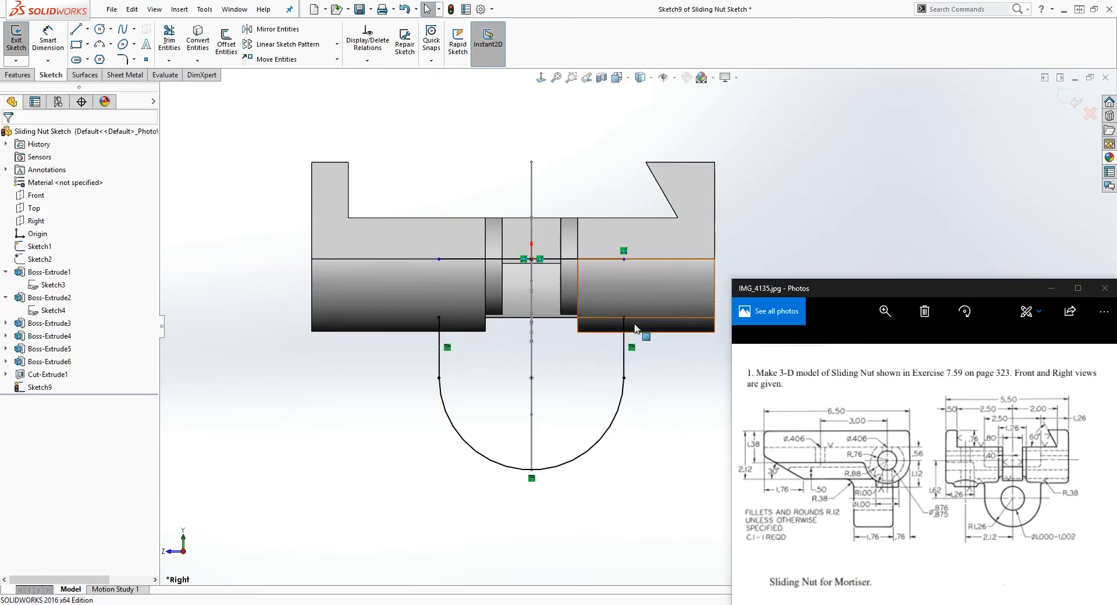
- Extend the lug's two vertical sides up to the endpoints of the horizontal line to close the profile
click(624, 260)
key(Escape)
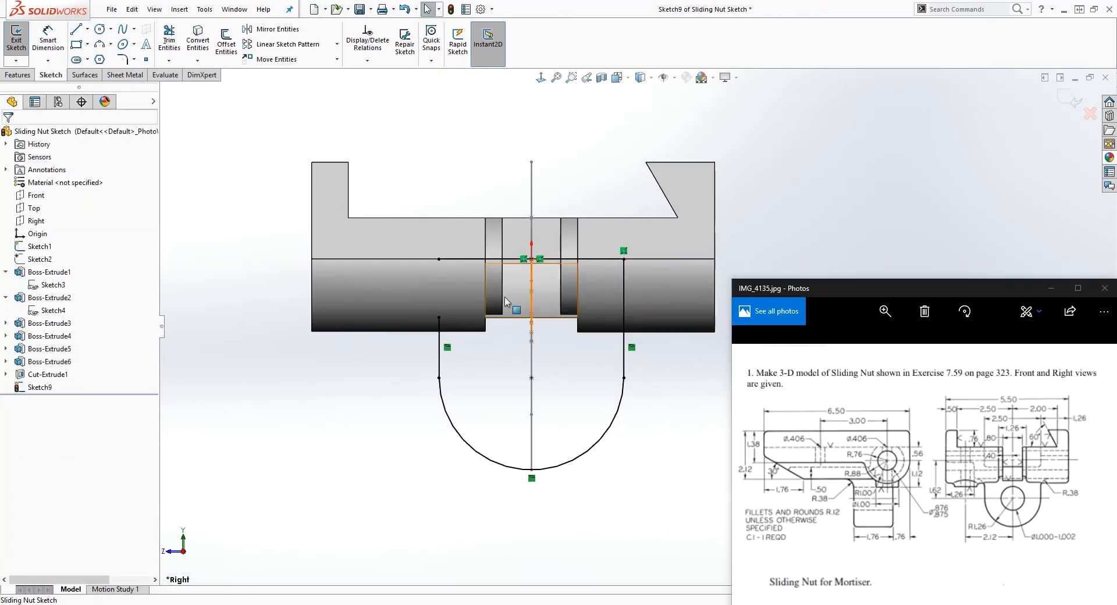
click(438, 259)
key(Escape)
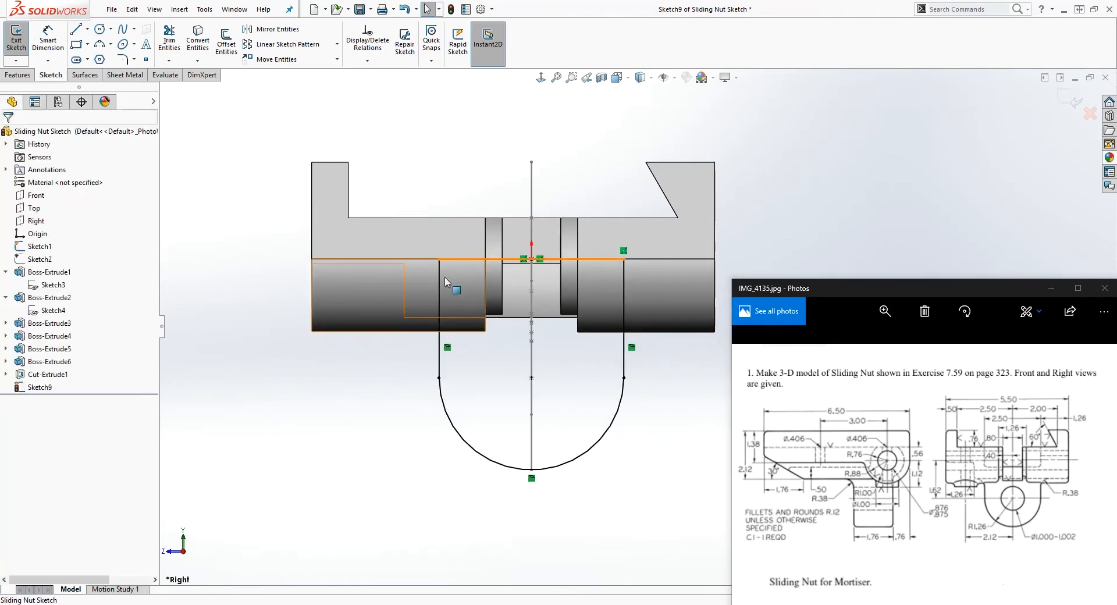
drag(440, 260, 440, 260)
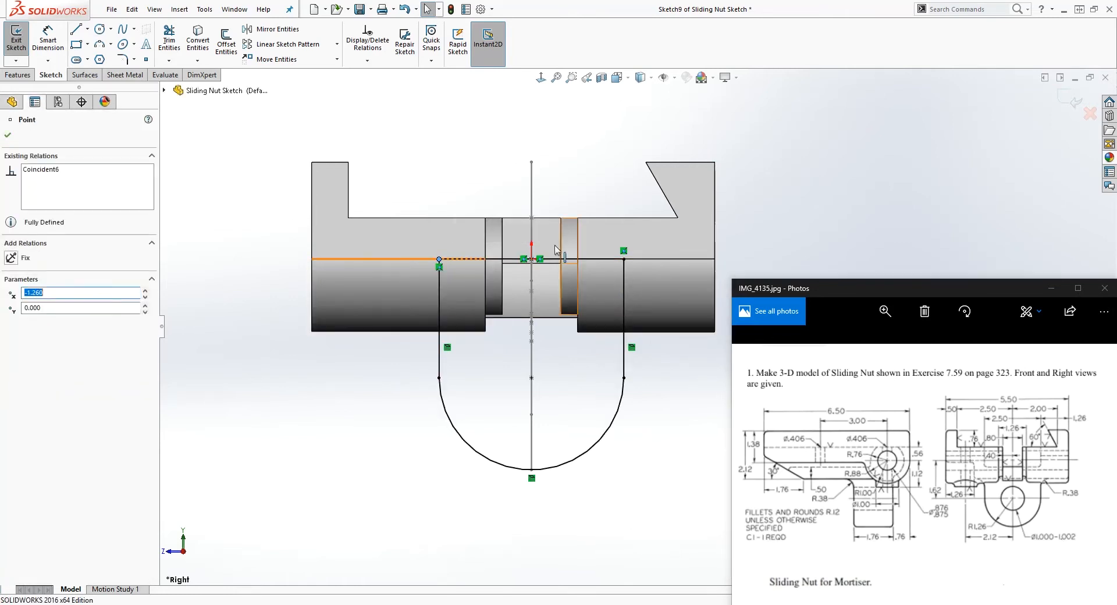
key(Escape)
- Extrude the lug profile in both directions Up To Vertex, using the two lower corners of the lug rectangle in the front-view sketch
scroll(519, 372, up, 1)
middle_drag(534, 373, 751, 326)
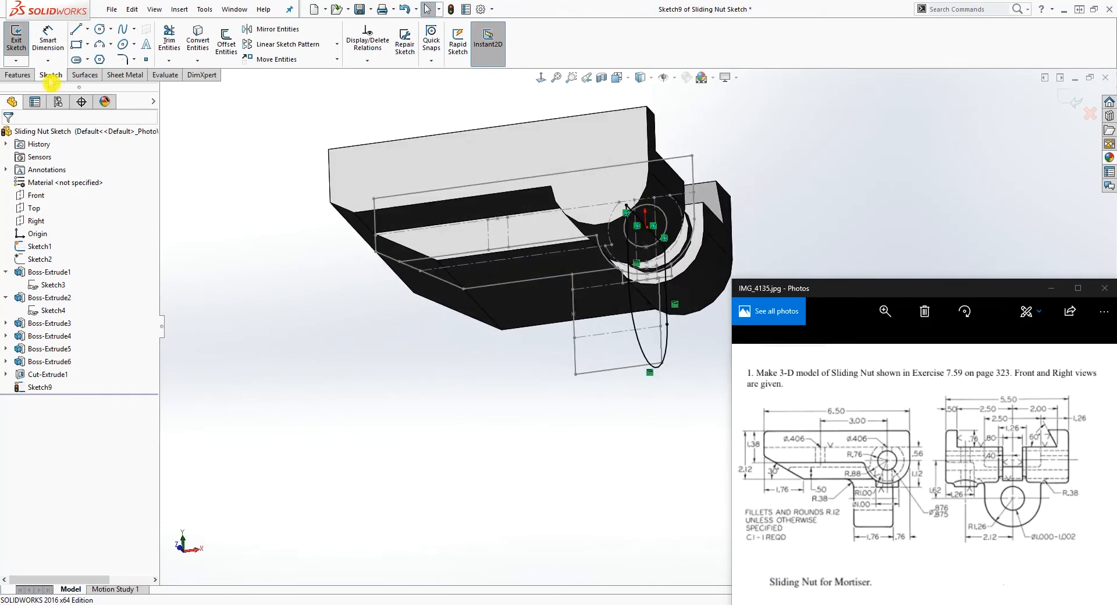
click(18, 75)
click(22, 49)
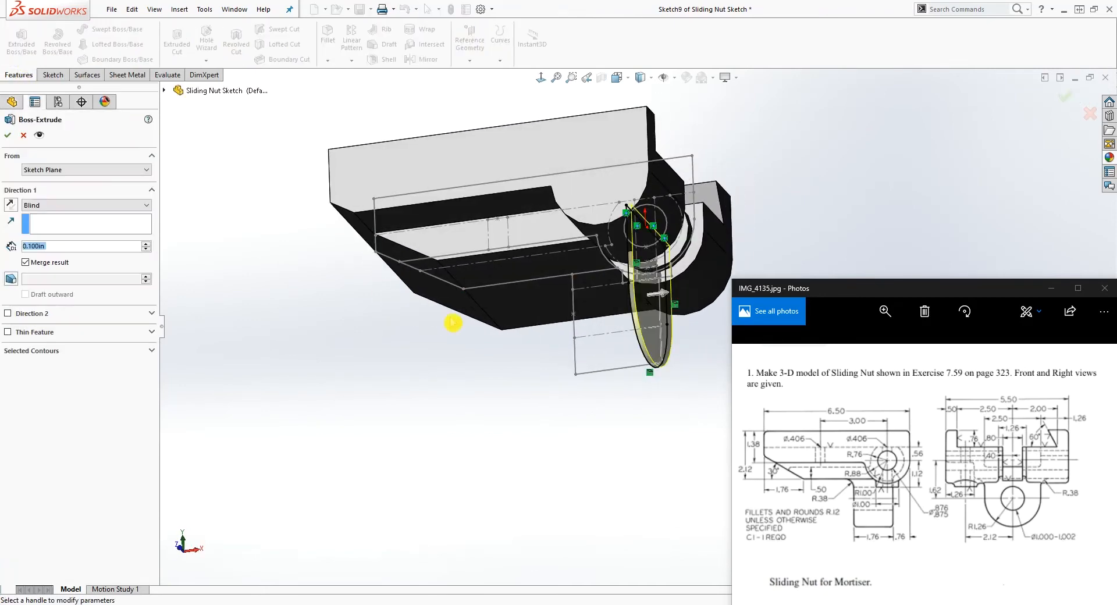
click(74, 205)
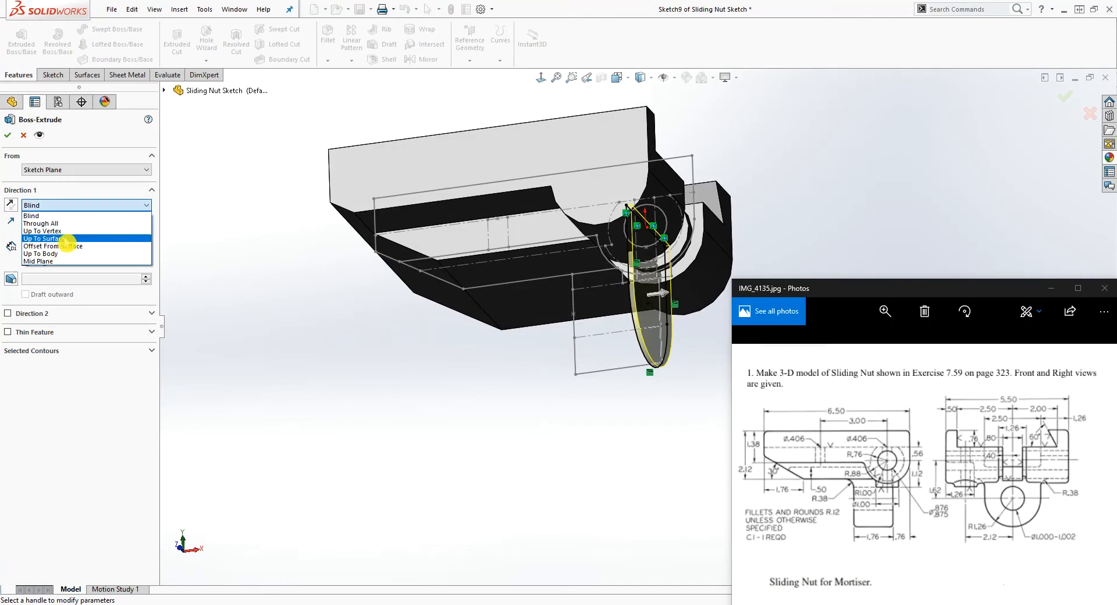
click(42, 231)
scroll(645, 379, down, 3)
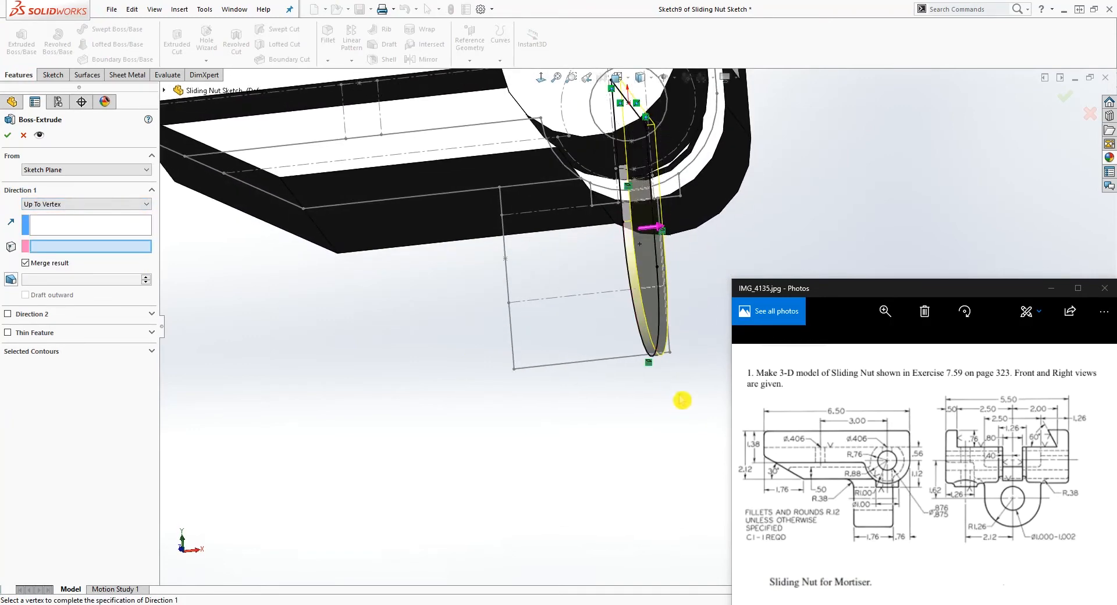
click(671, 354)
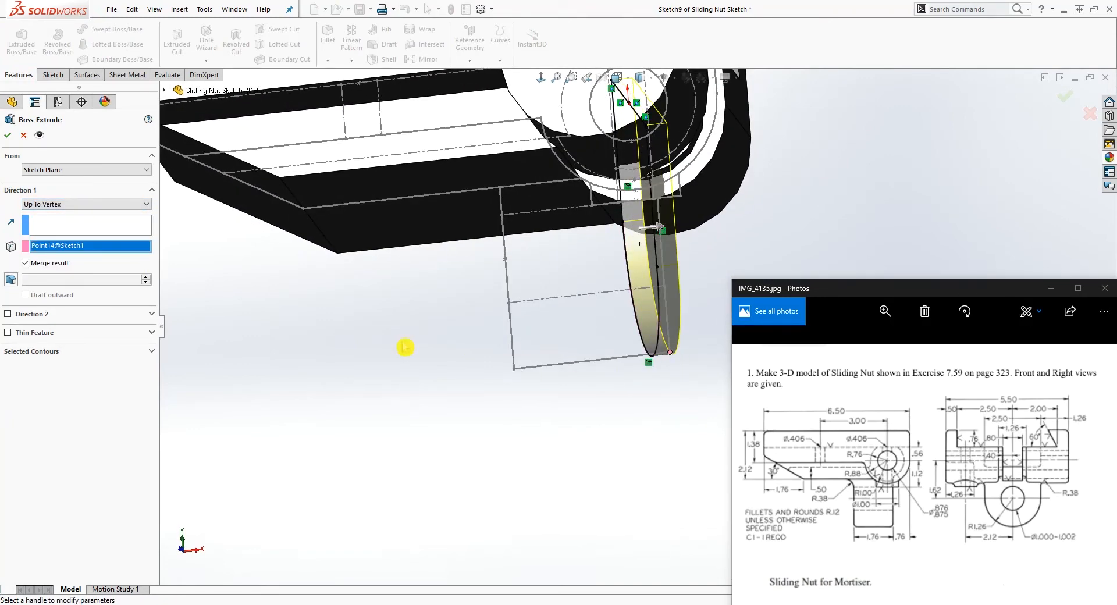
click(8, 316)
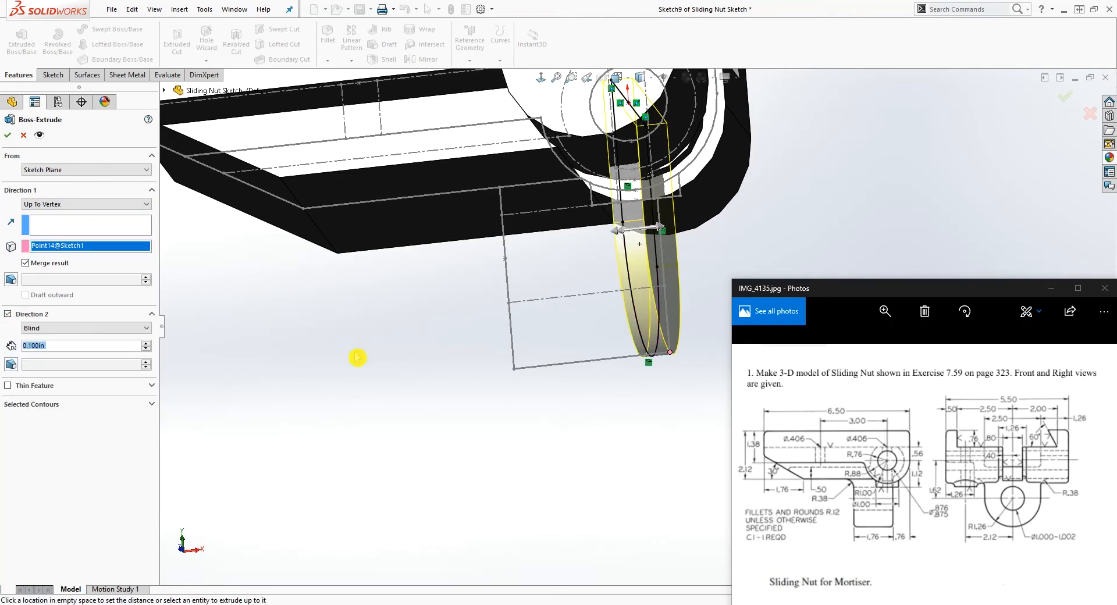
click(514, 369)
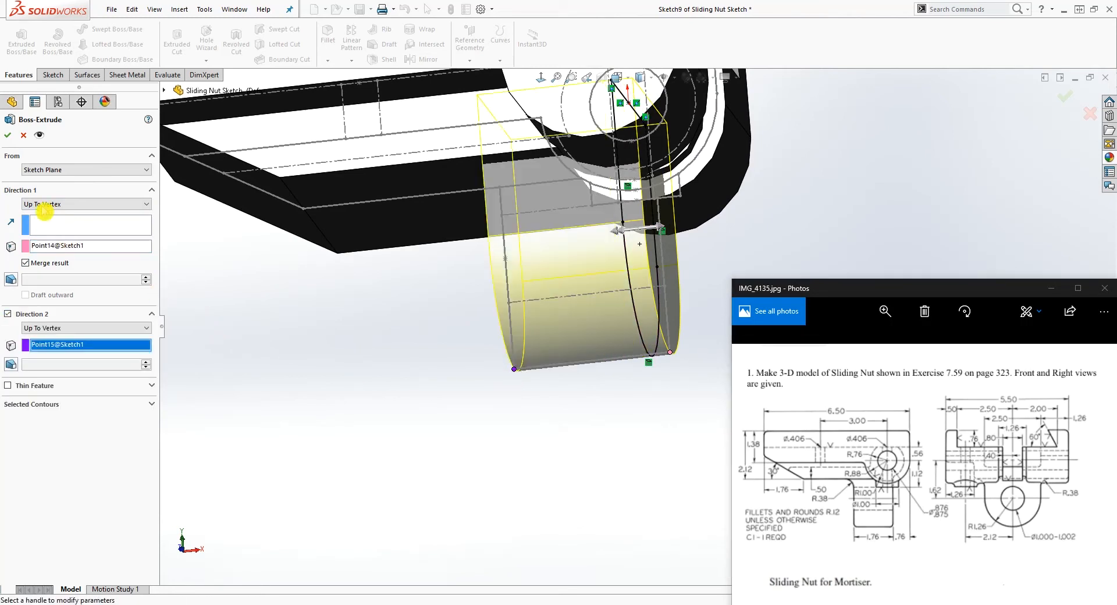
click(9, 135)
- Show Sketch2 again and compare the extruded lug with its outlines from the right view and other angles
scroll(419, 342, up, 4)
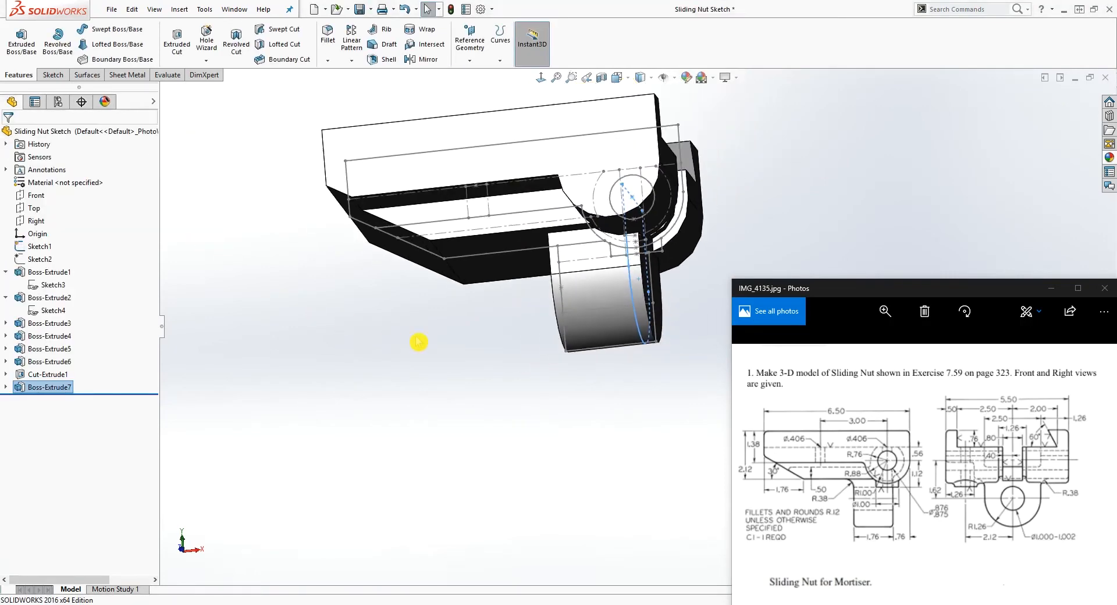
middle_drag(776, 182, 482, 315)
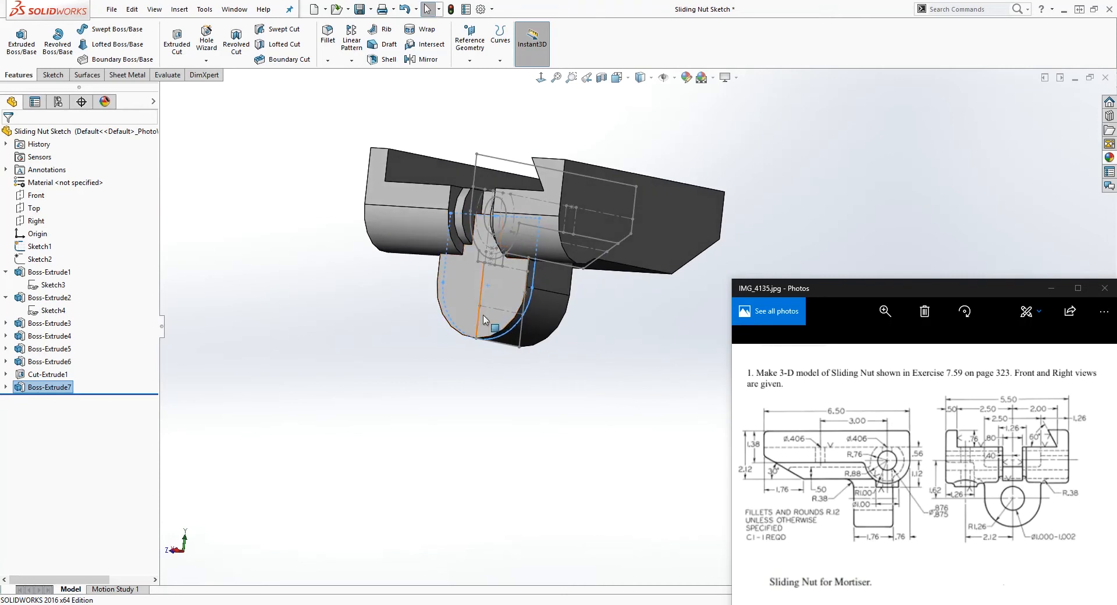
middle_drag(540, 371, 598, 393)
middle_drag(621, 406, 629, 406)
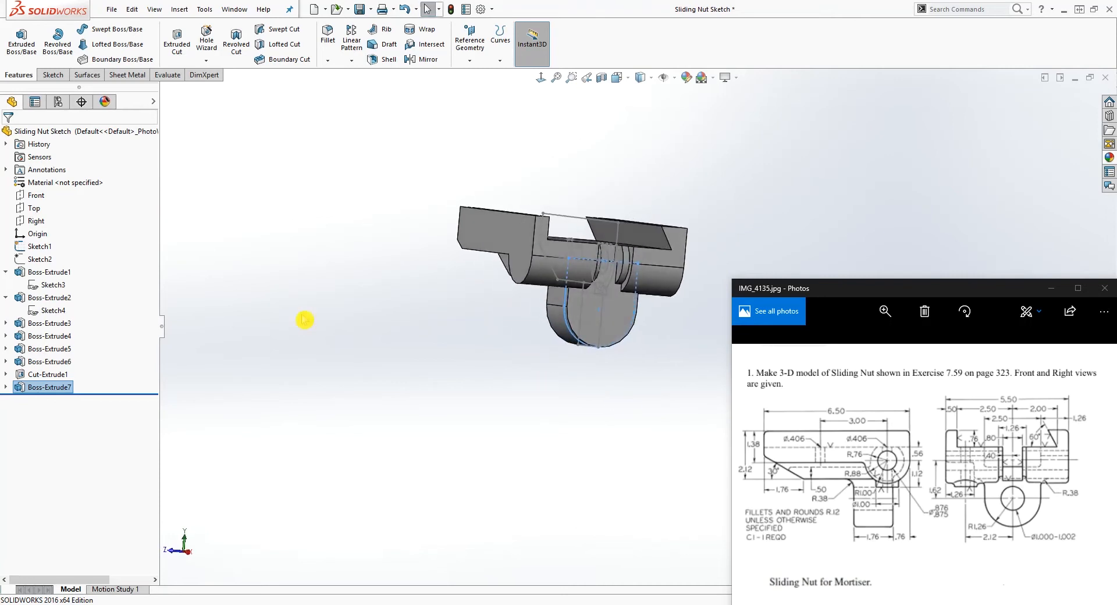
right_click(45, 257)
click(52, 239)
mouse_move(336, 341)
middle_down()
mouse_move(439, 378)
mouse_move(825, 187)
mouse_move(643, 118)
mouse_move(536, 140)
mouse_move(513, 110)
mouse_move(496, 154)
middle_up()
click(541, 77)
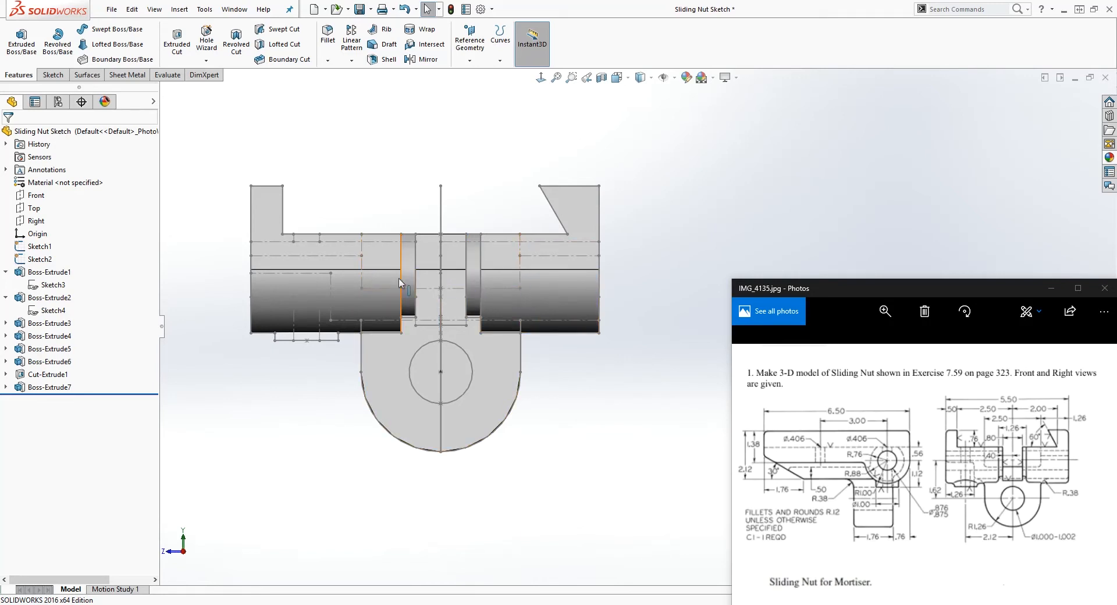
middle_drag(378, 294, 514, 332)
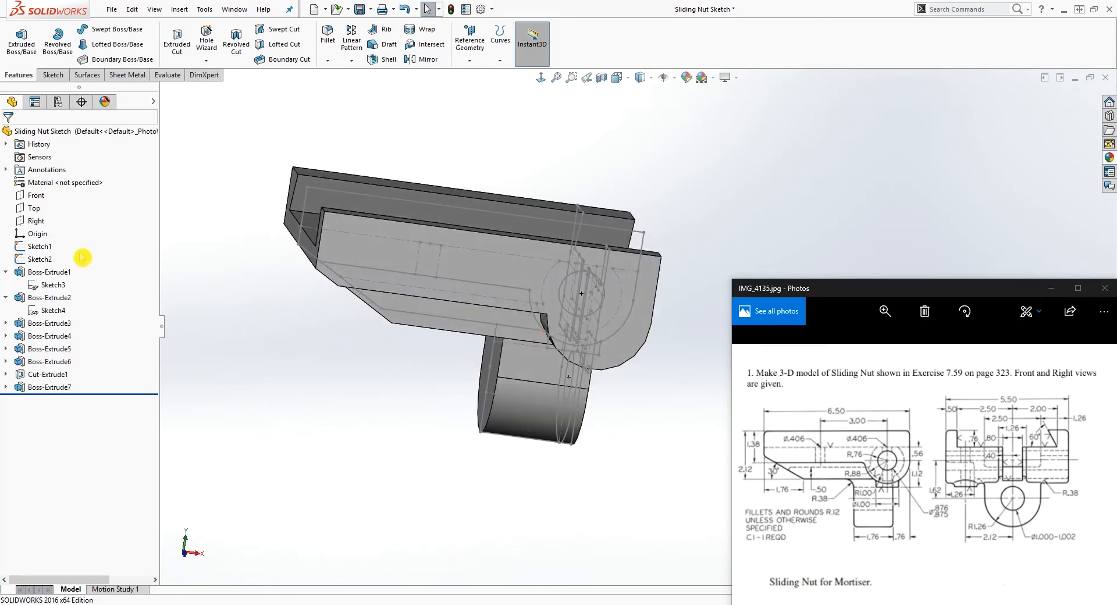
- Start a sketch on the Front plane and convert the dashed arc around the bore and the lower dashed horizontal line into it
click(42, 196)
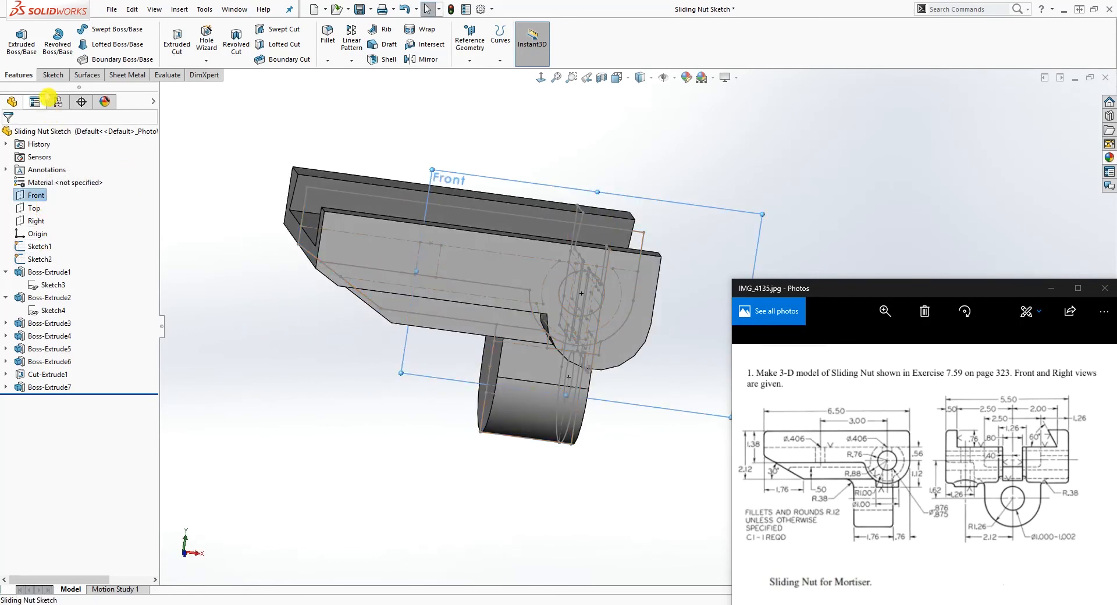
click(51, 76)
click(16, 38)
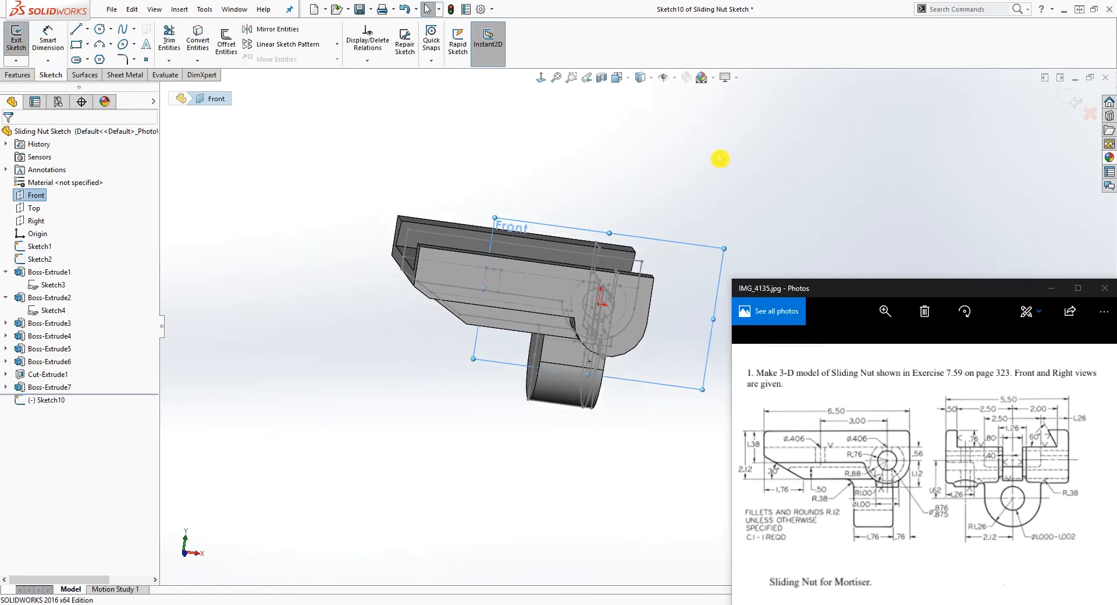
click(481, 58)
click(541, 76)
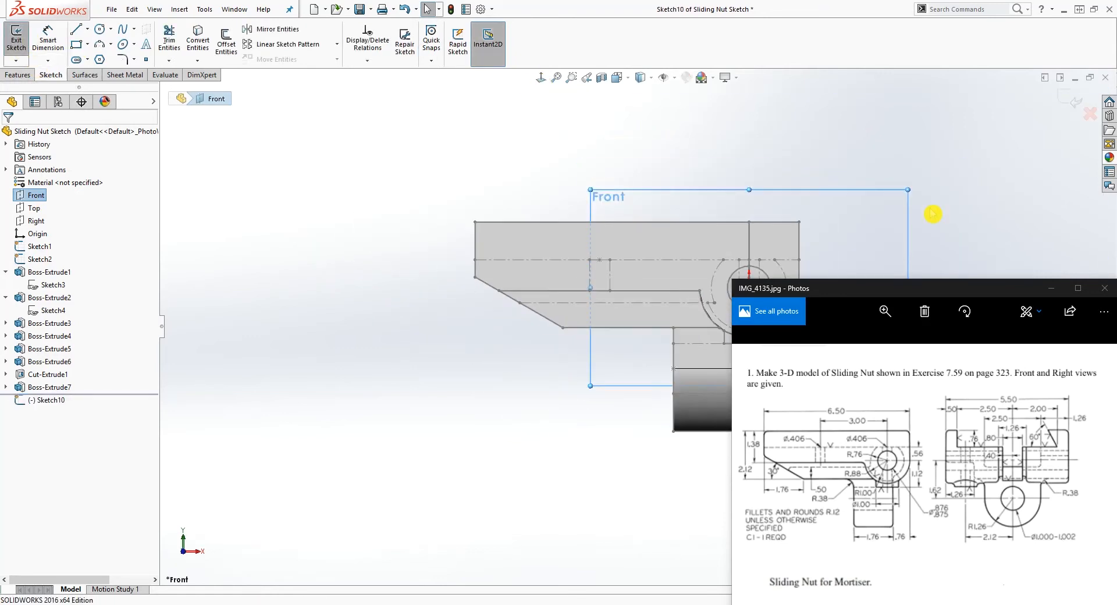
scroll(654, 402, up, 3)
scroll(651, 402, down, 1)
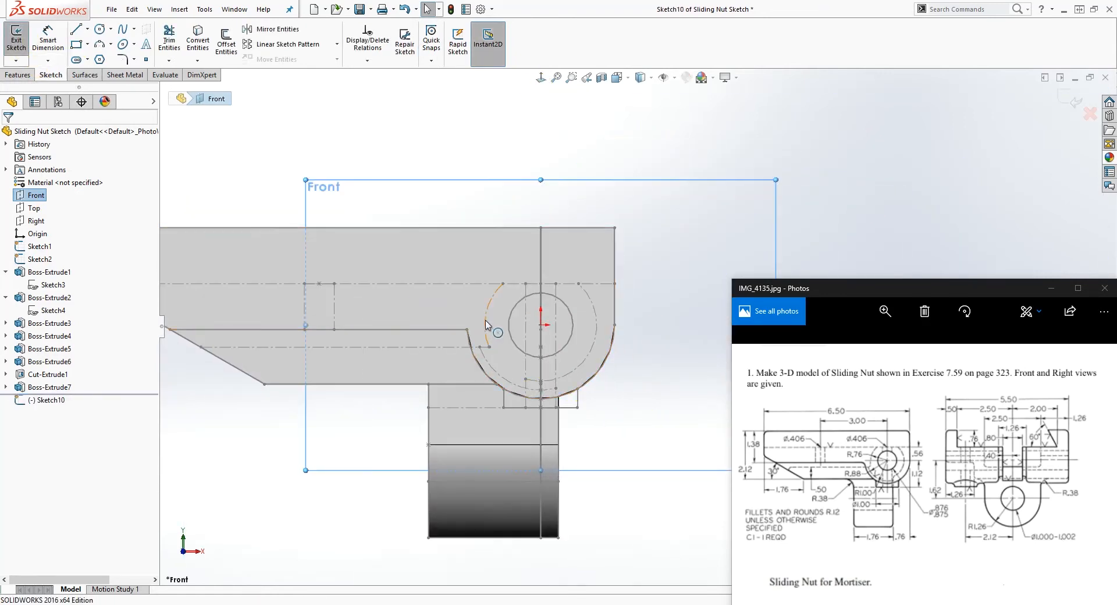
click(489, 305)
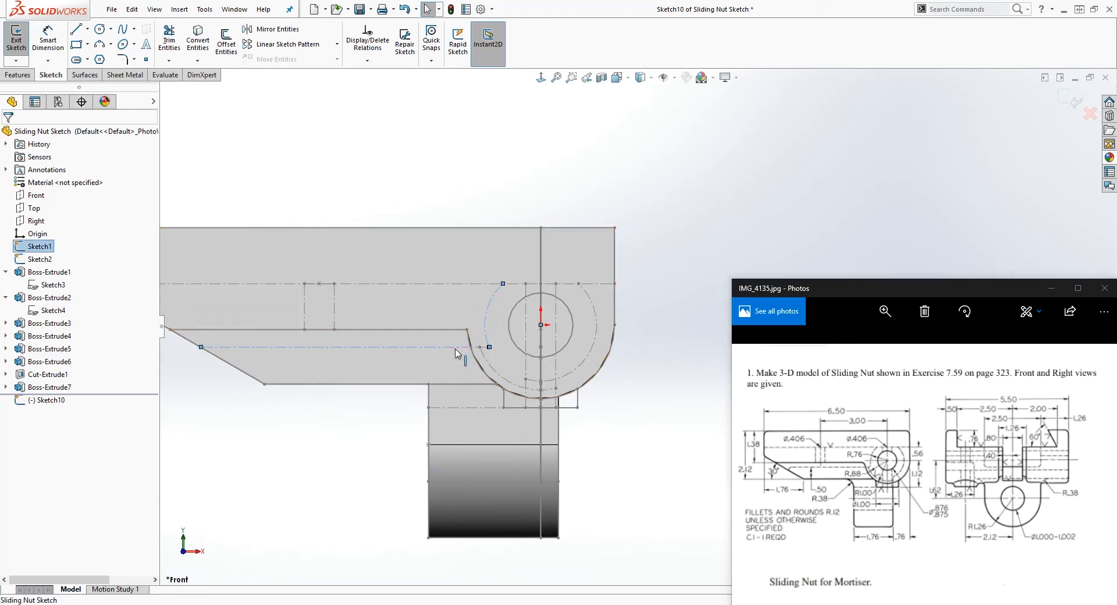
scroll(430, 408, up, 2)
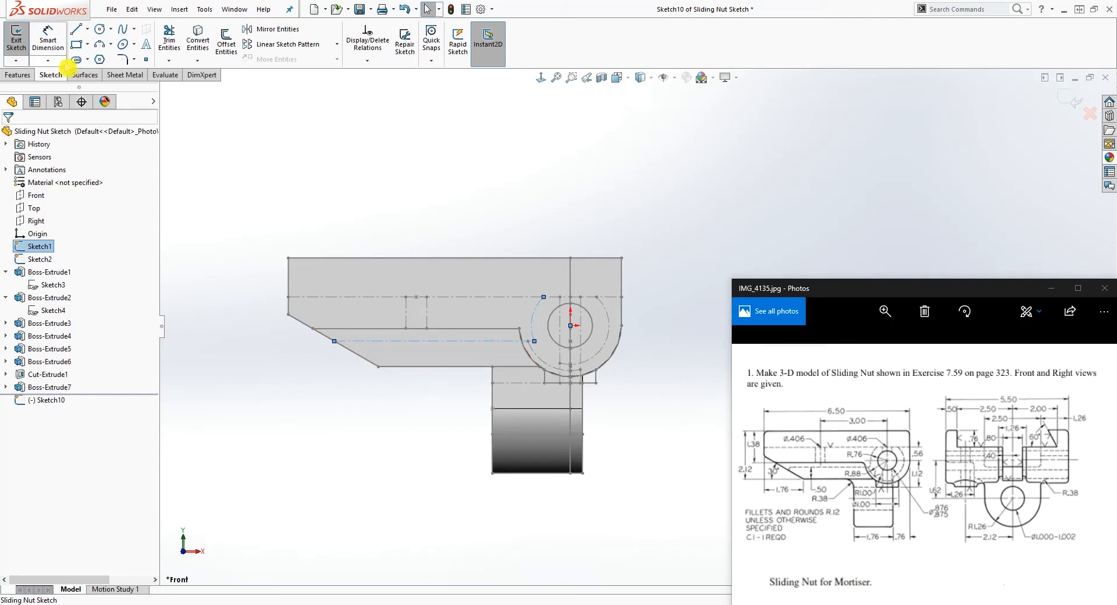
click(193, 41)
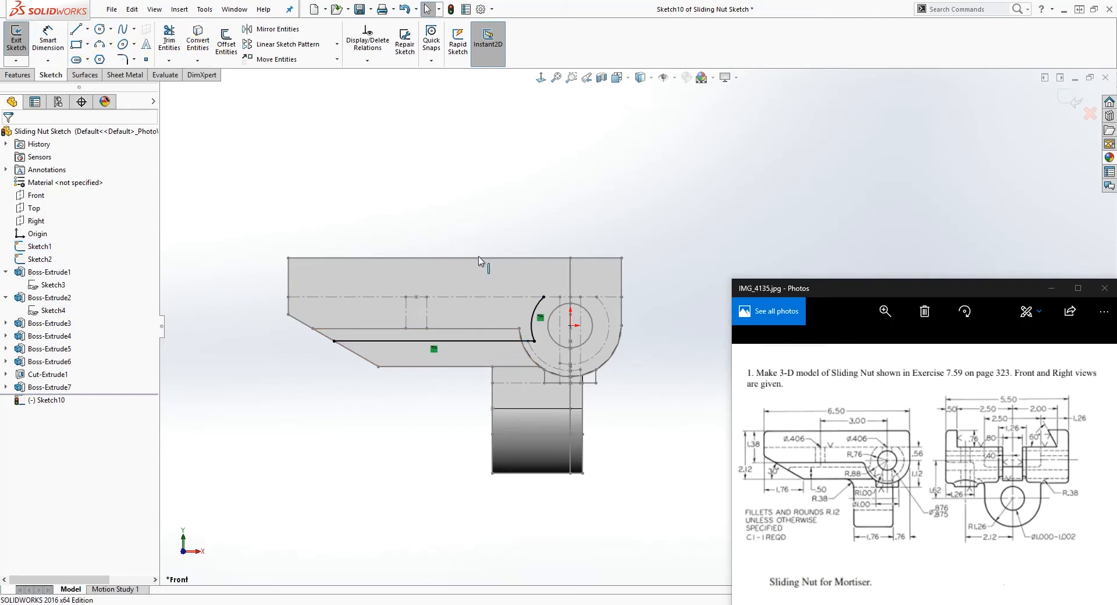
- Extend the converted horizontal line with a line segment ending just past the body's vertical end opposite the bore
scroll(604, 384, down, 2)
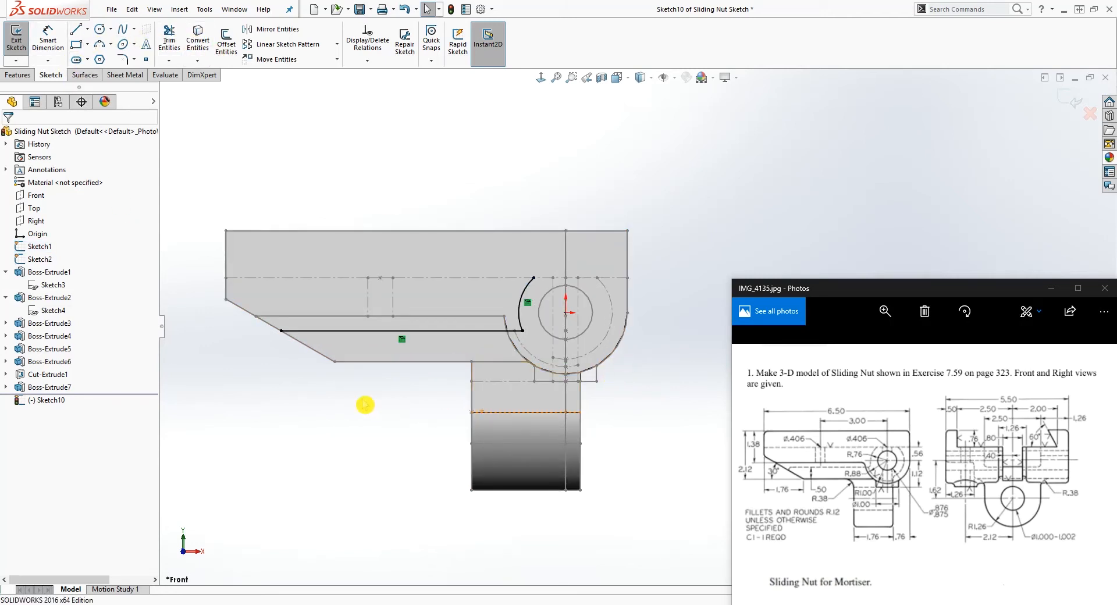
key(l)
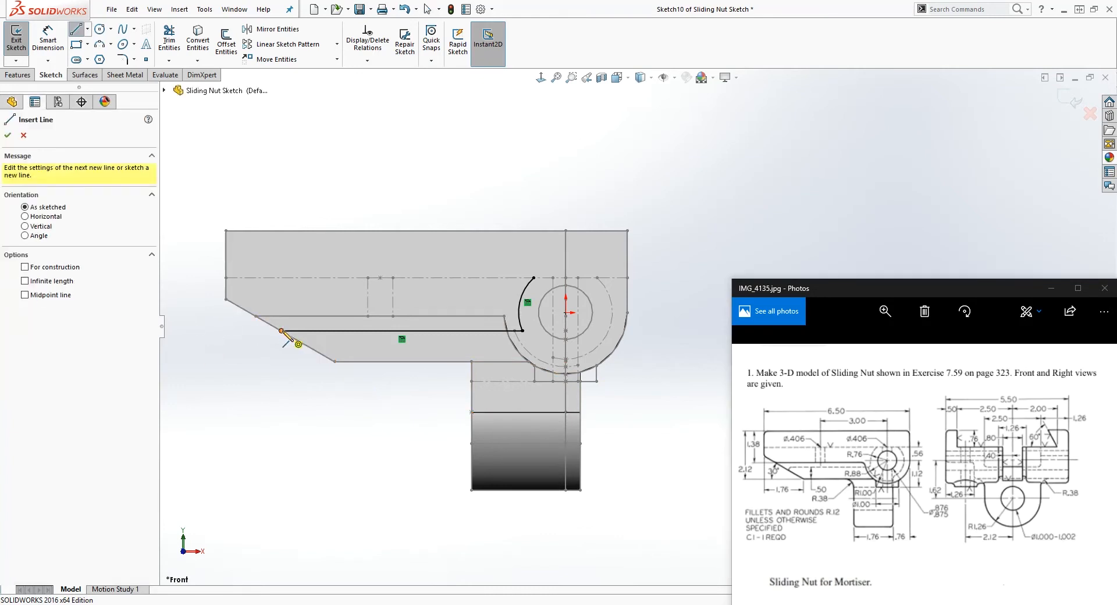
click(282, 330)
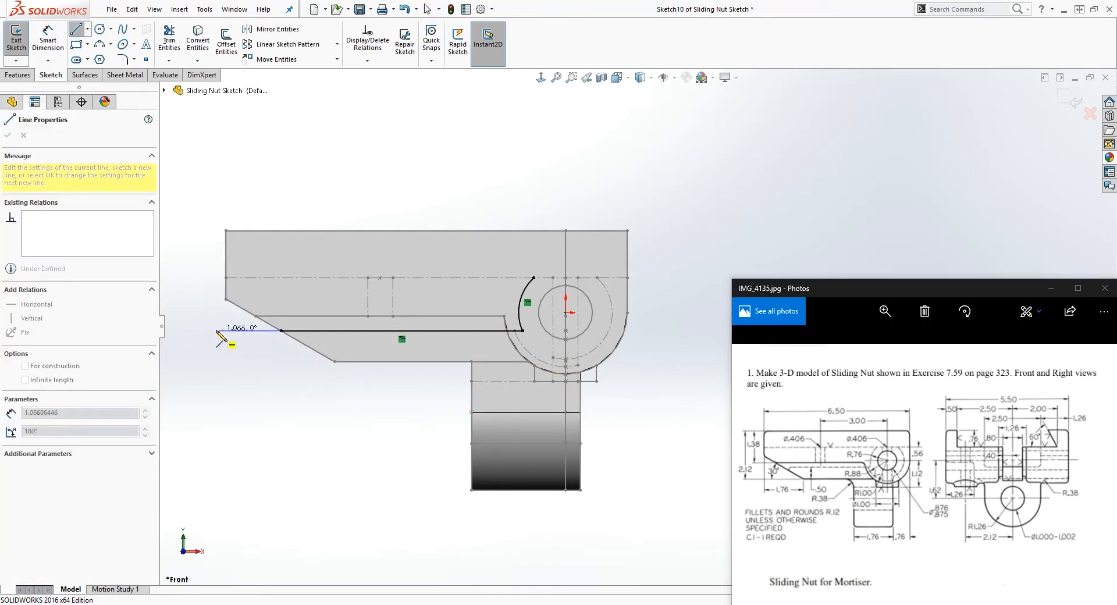
click(203, 331)
key(Escape)
click(203, 330)
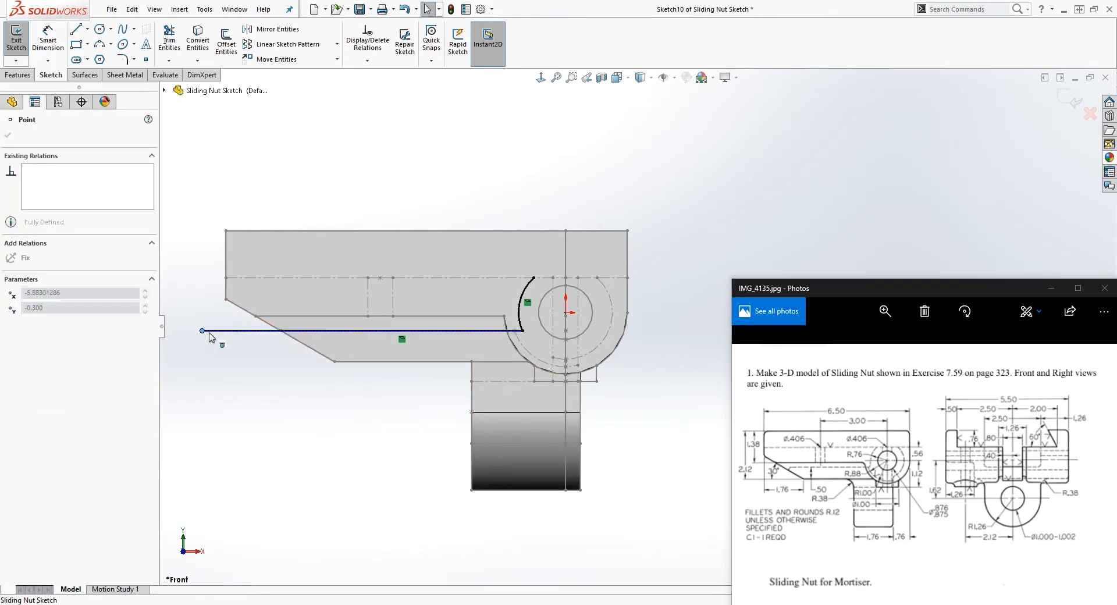
click(286, 357)
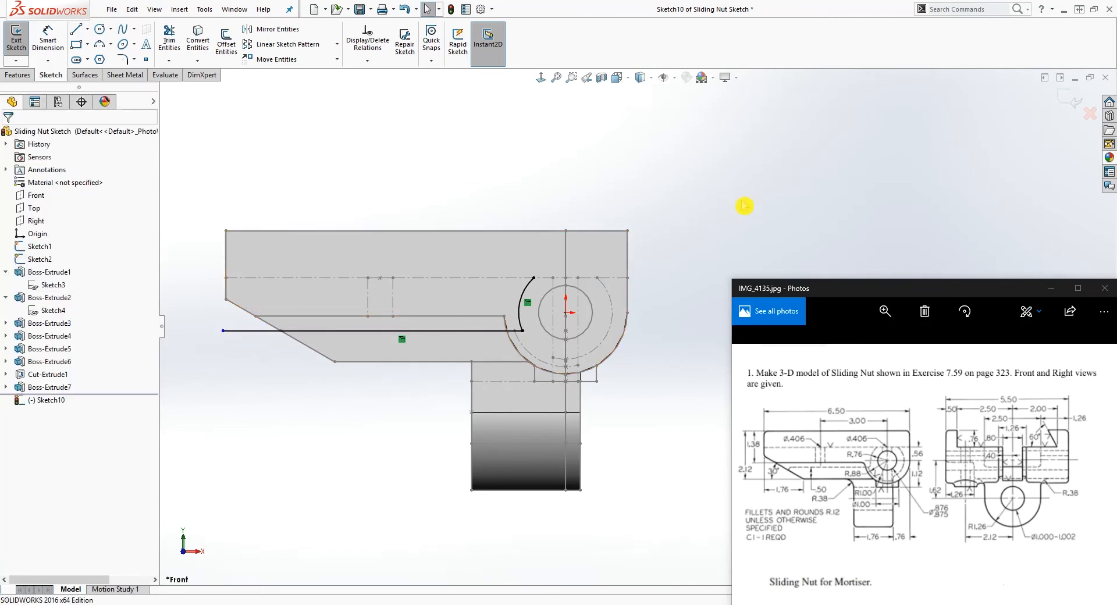
- Draw connected lines from the arc's upper end to the body's bore-side edge, up and along the top edge, and down past the horizontal line
key(l)
click(534, 278)
click(627, 277)
click(627, 231)
click(226, 231)
double_click(227, 344)
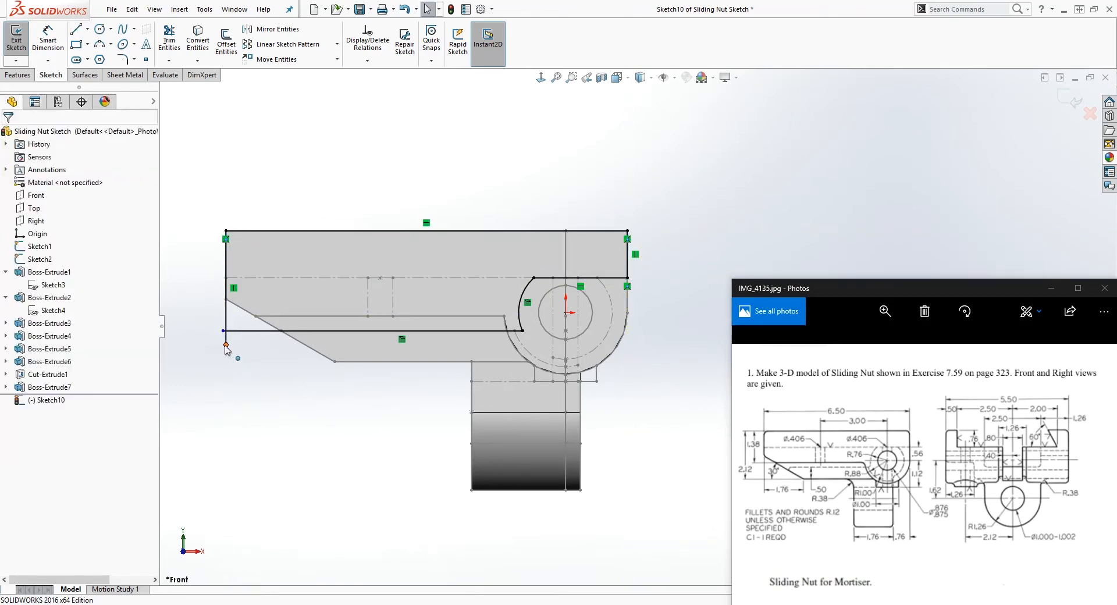
- Join the free endpoints of the vertical and horizontal lines into one corner to close the profile
click(226, 344)
ctrl+click(224, 331)
click(22, 364)
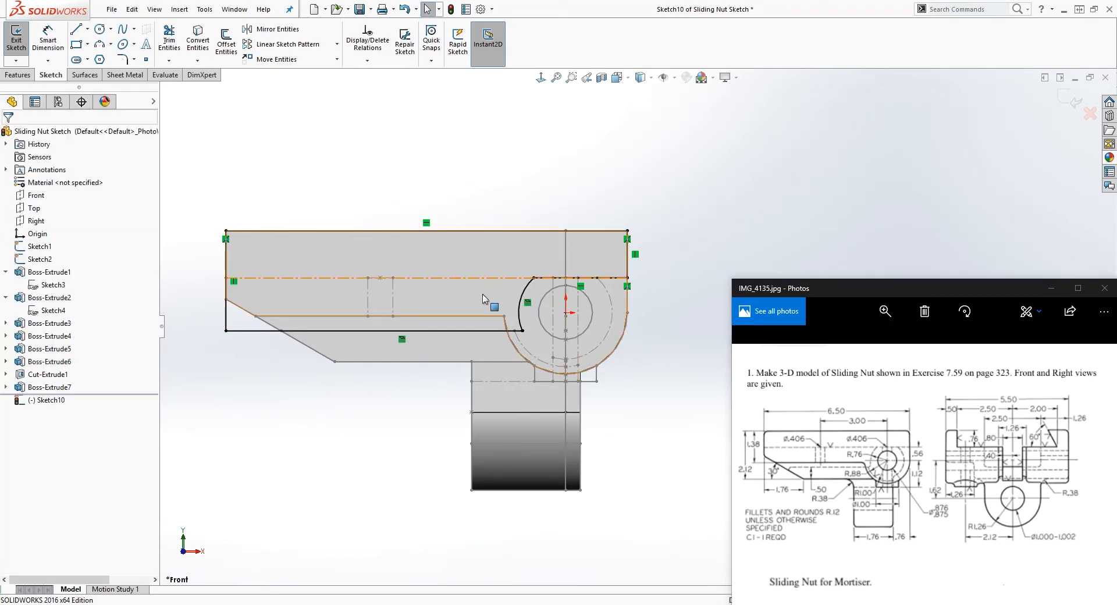
middle_drag(678, 227, 355, 162)
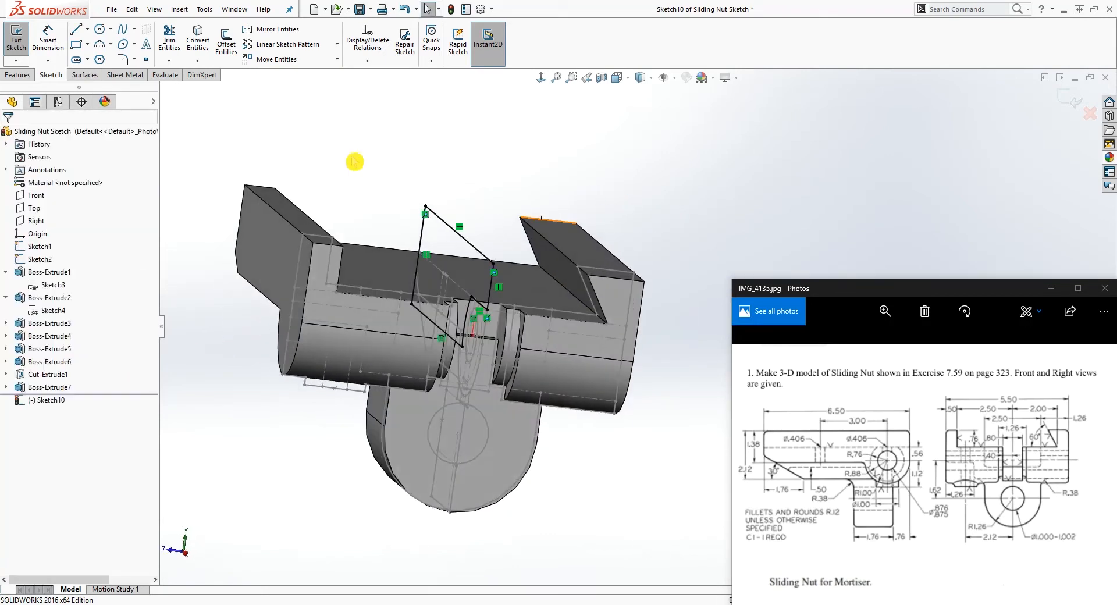
click(25, 75)
click(178, 44)
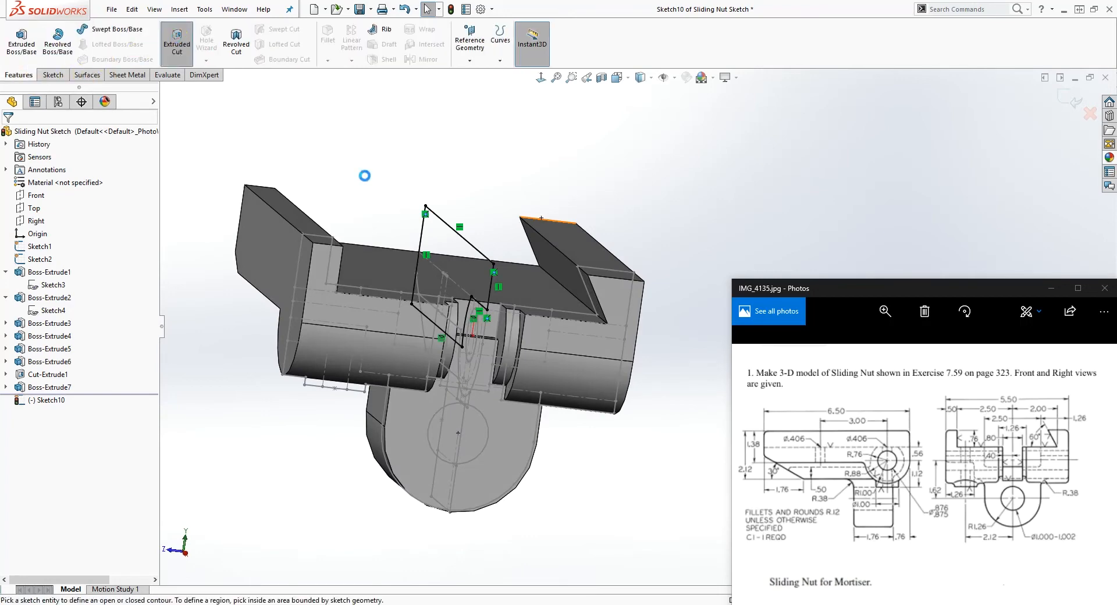
click(92, 204)
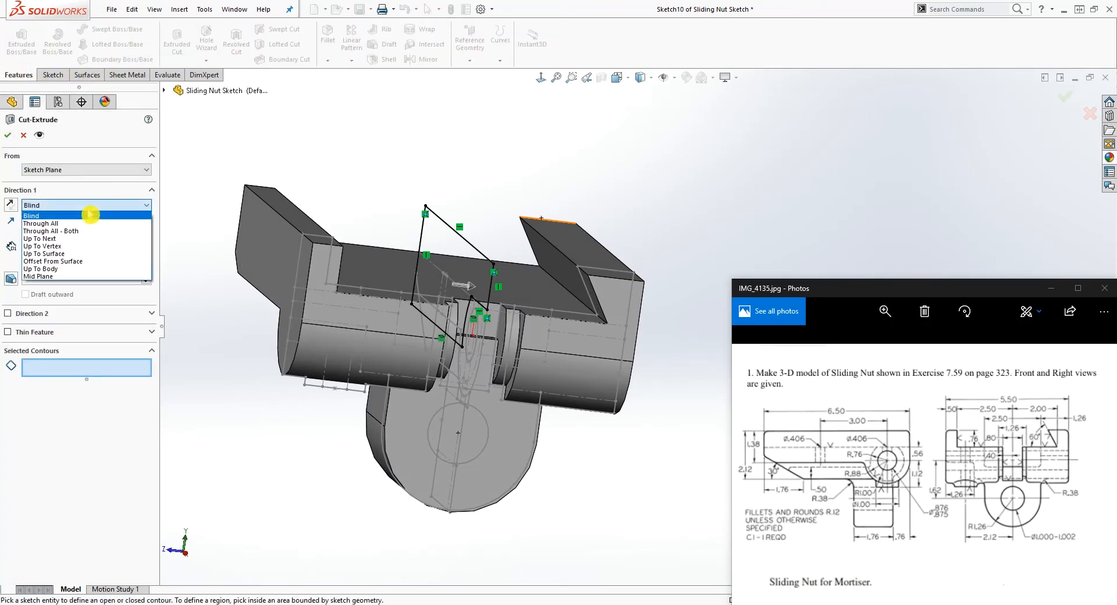
click(71, 238)
middle_drag(544, 430, 516, 384)
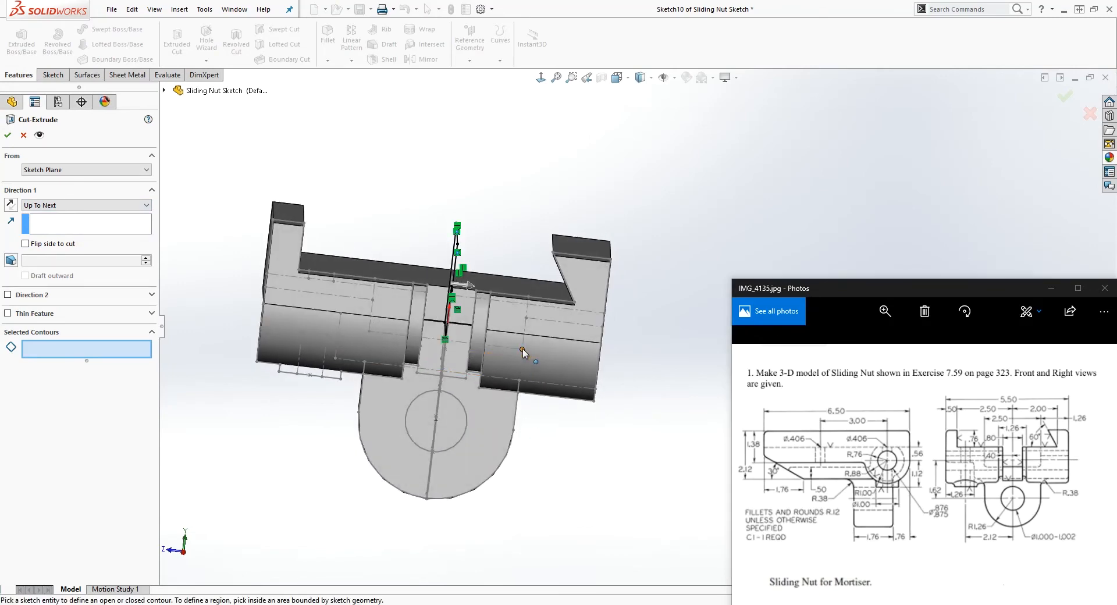
click(23, 135)
- Check the cut profile around the bore in the front view and exit the sketch
mouse_move(460, 334)
middle_down()
mouse_move(506, 354)
mouse_move(530, 339)
middle_up()
click(542, 79)
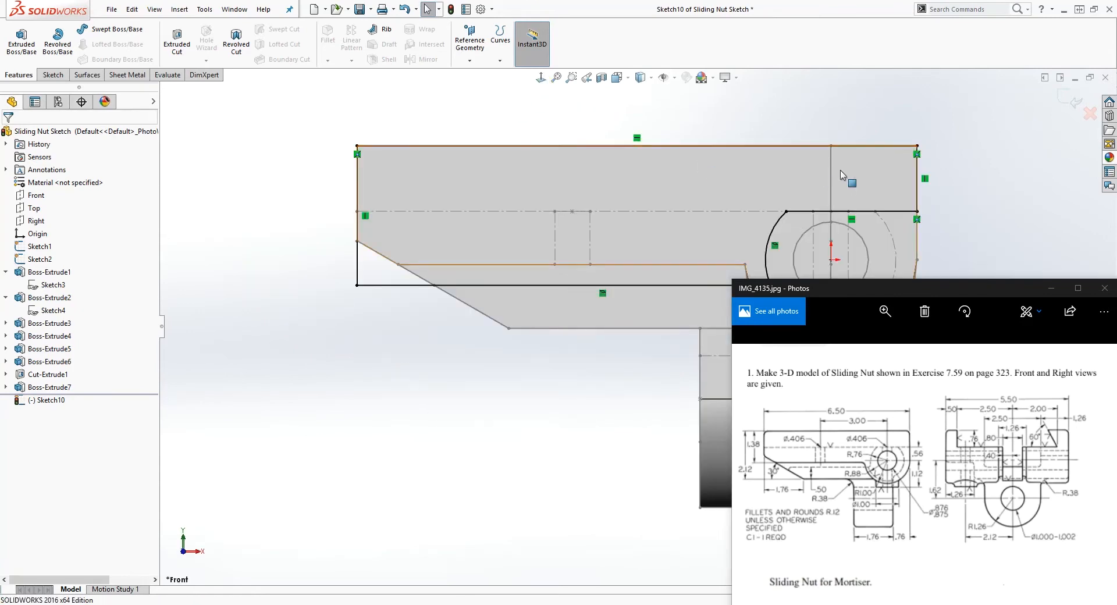
scroll(820, 172, up, 2)
scroll(958, 204, down, 3)
scroll(575, 375, down, 2)
scroll(607, 393, up, 1)
scroll(605, 395, up, 2)
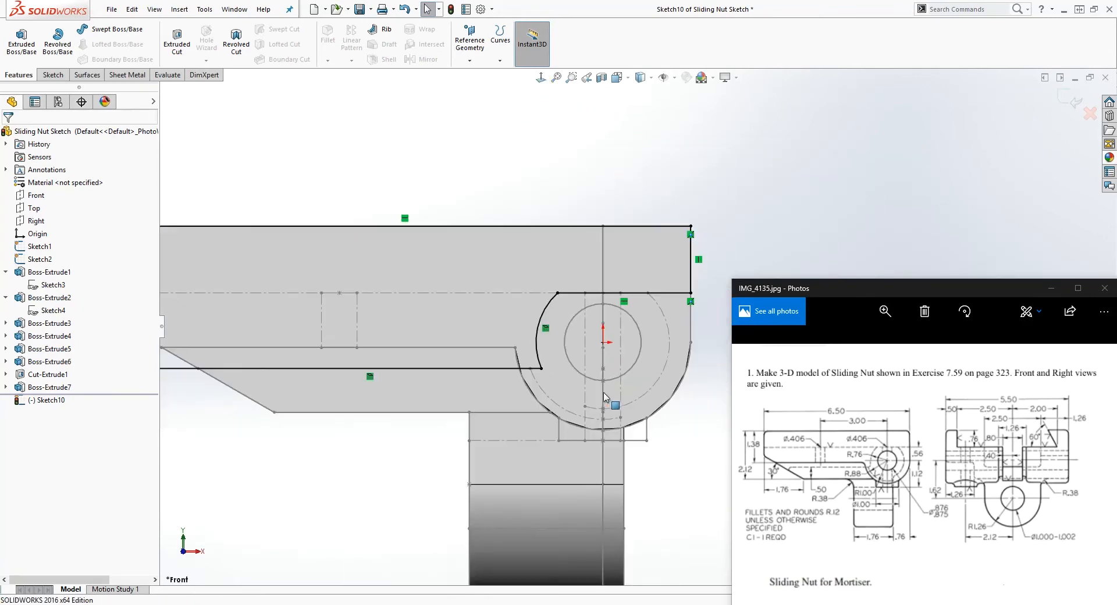
click(1068, 99)
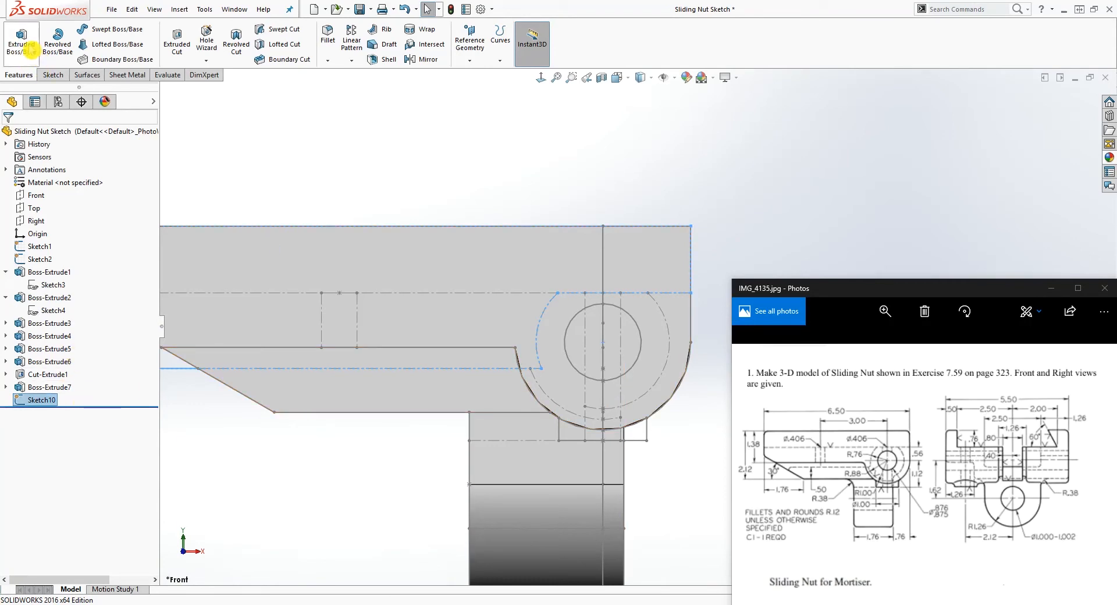
- Start an extruded cut of the profile with the Up To Vertex end condition, ending at the right-view sketch point beside the central neck
click(178, 42)
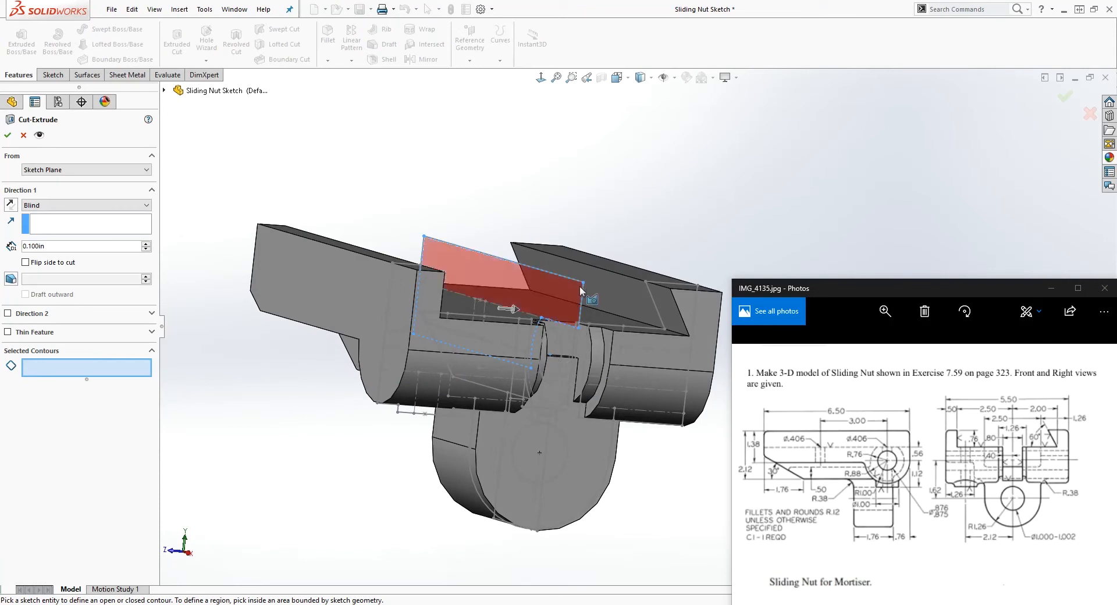
click(88, 205)
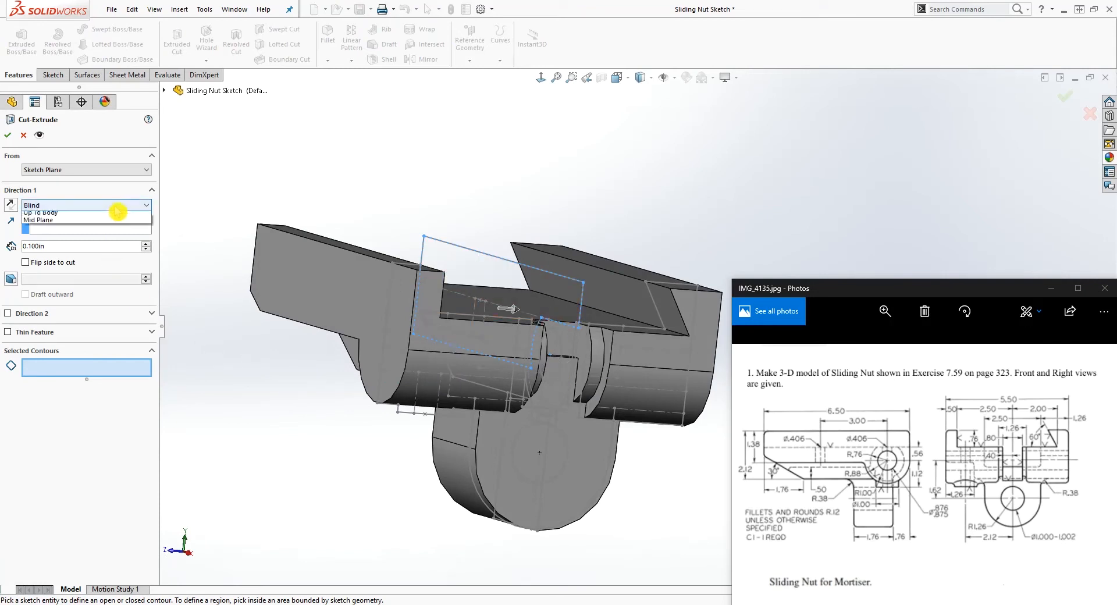
click(75, 250)
scroll(641, 391, down, 2)
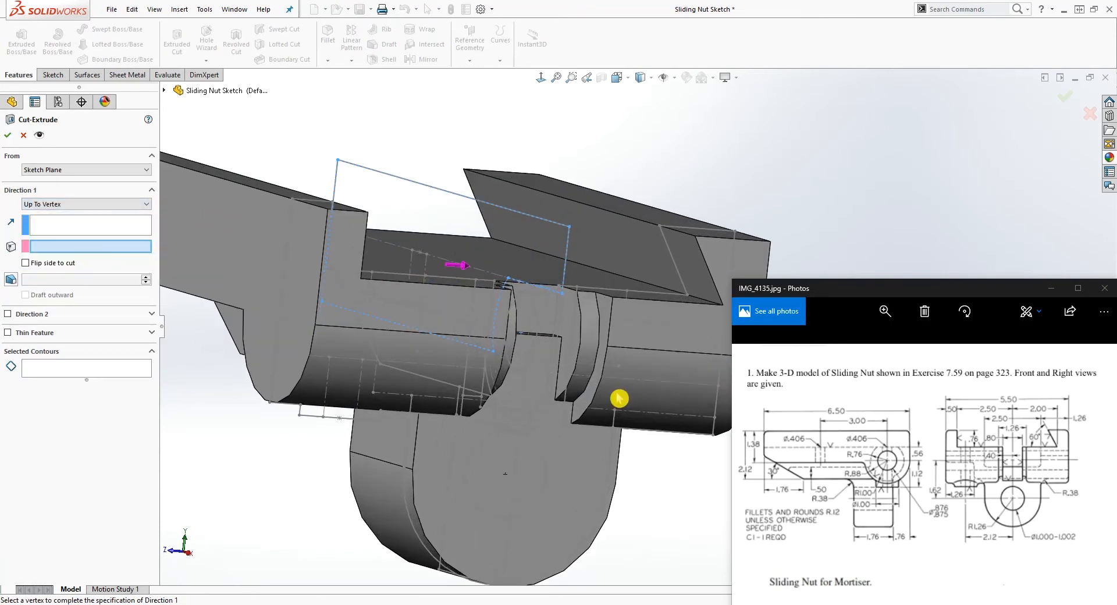
click(620, 367)
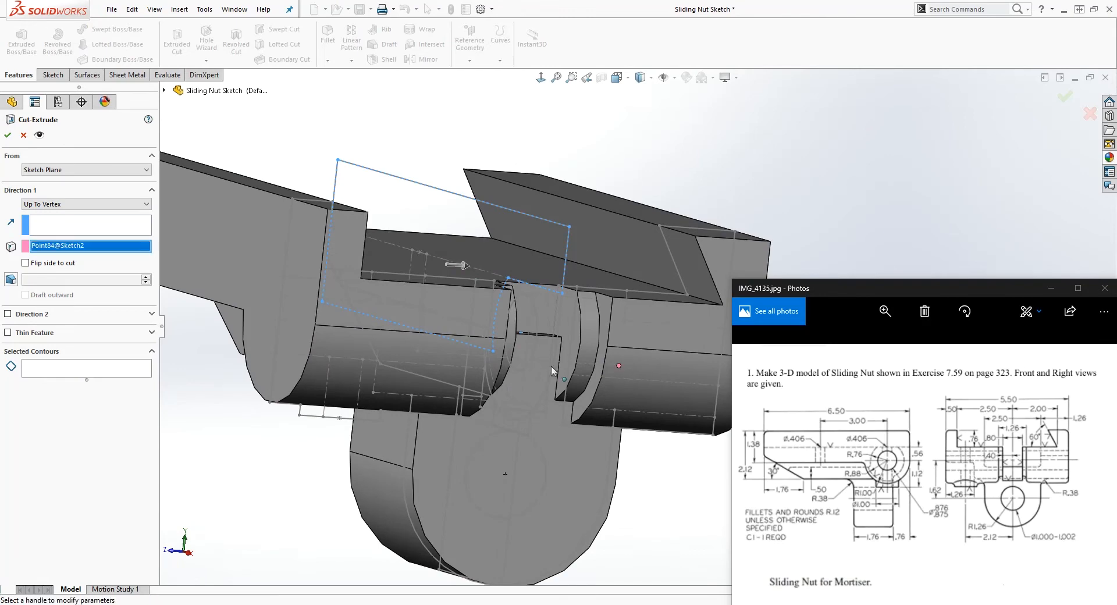
- Cancel the pending extruded cut and inspect the outline and endpoints of Sketch10 in a view normal to its plane
key(Escape)
key(Escape)
scroll(132, 404, down, 1)
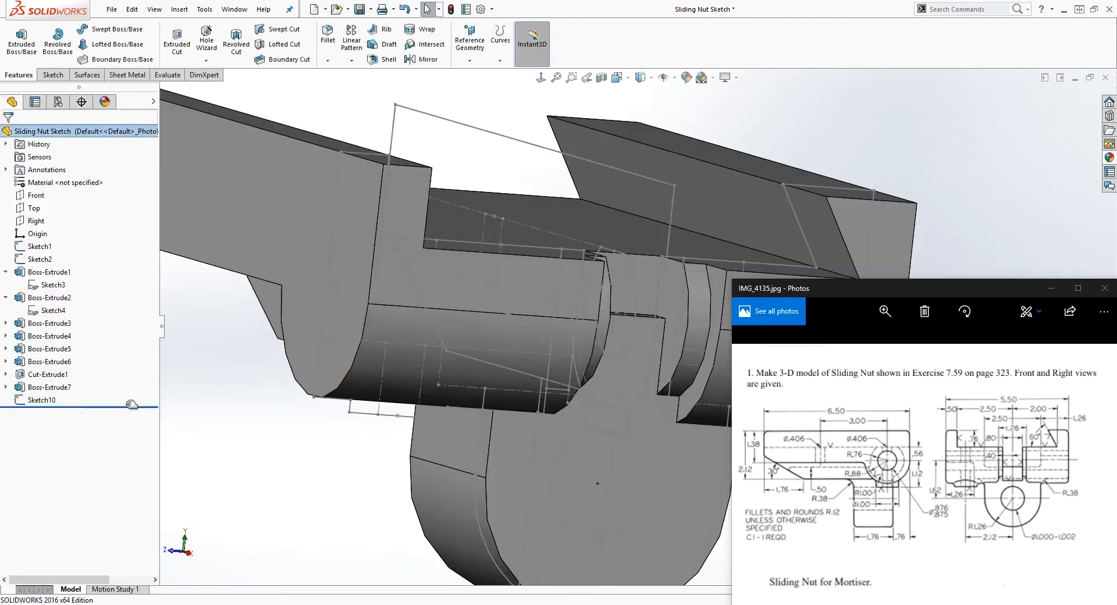
right_click(46, 400)
click(53, 368)
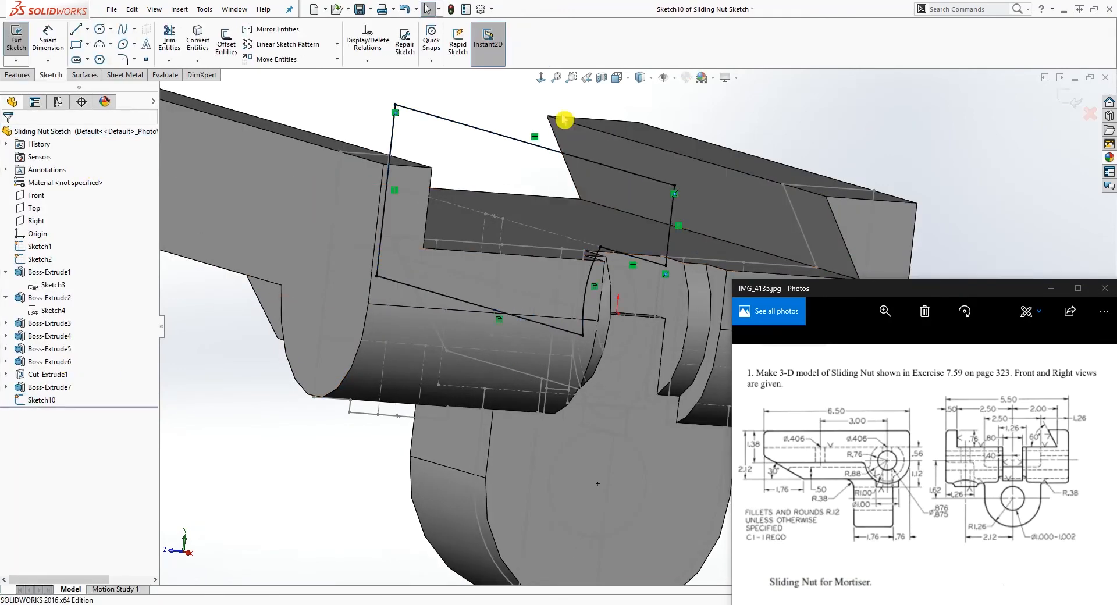
click(540, 77)
scroll(655, 382, down, 6)
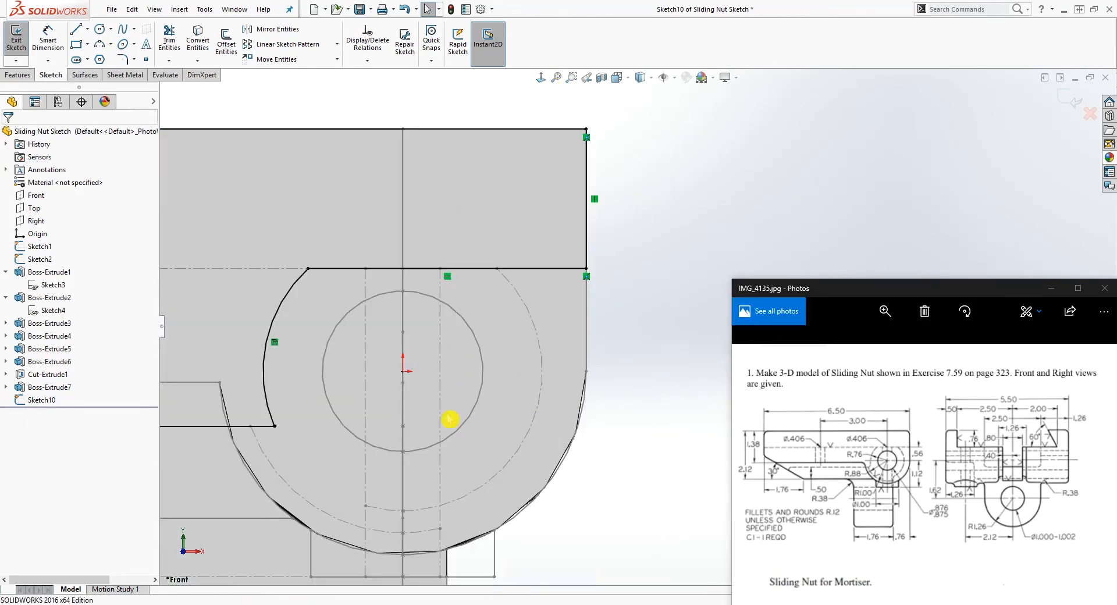
mouse_move(434, 268)
mouse_down()
mouse_move(423, 267)
mouse_move(445, 271)
mouse_up()
scroll(447, 272, up, 4)
scroll(802, 185, up, 4)
scroll(676, 349, down, 2)
scroll(504, 389, up, 2)
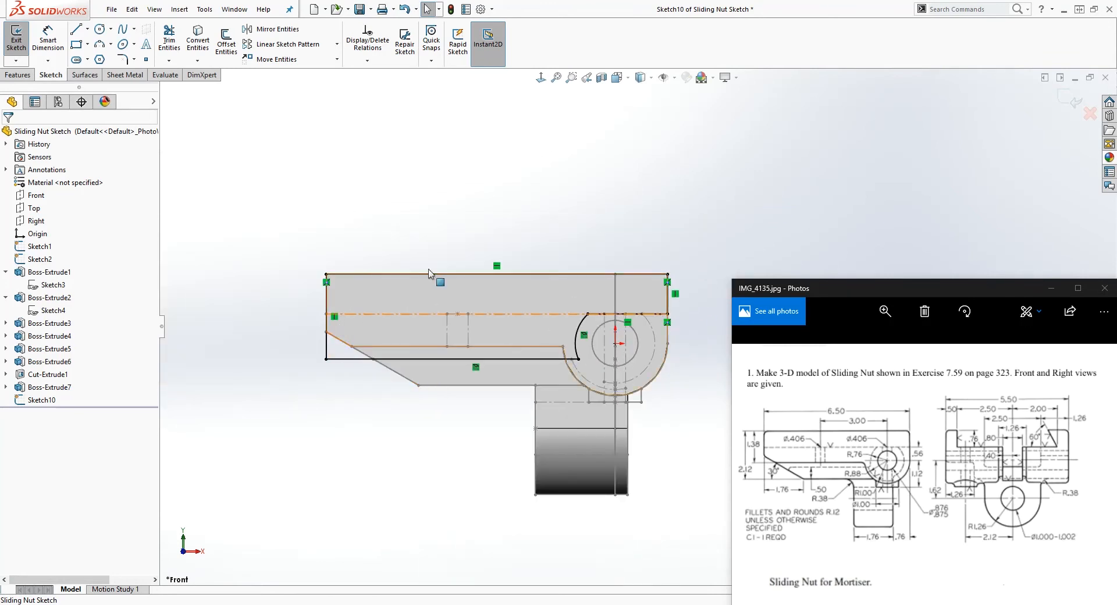
scroll(460, 318, down, 2)
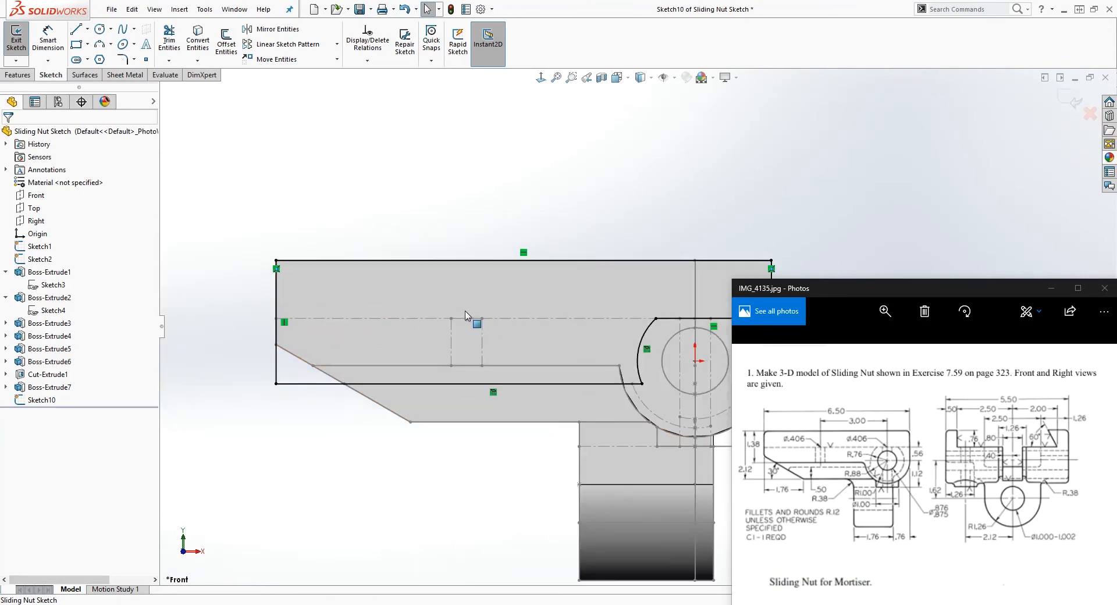
scroll(502, 318, up, 1)
click(1059, 92)
- Hide Sketch1 and Sketch2 so that only the Sketch10 profile shows over the solid body
click(190, 302)
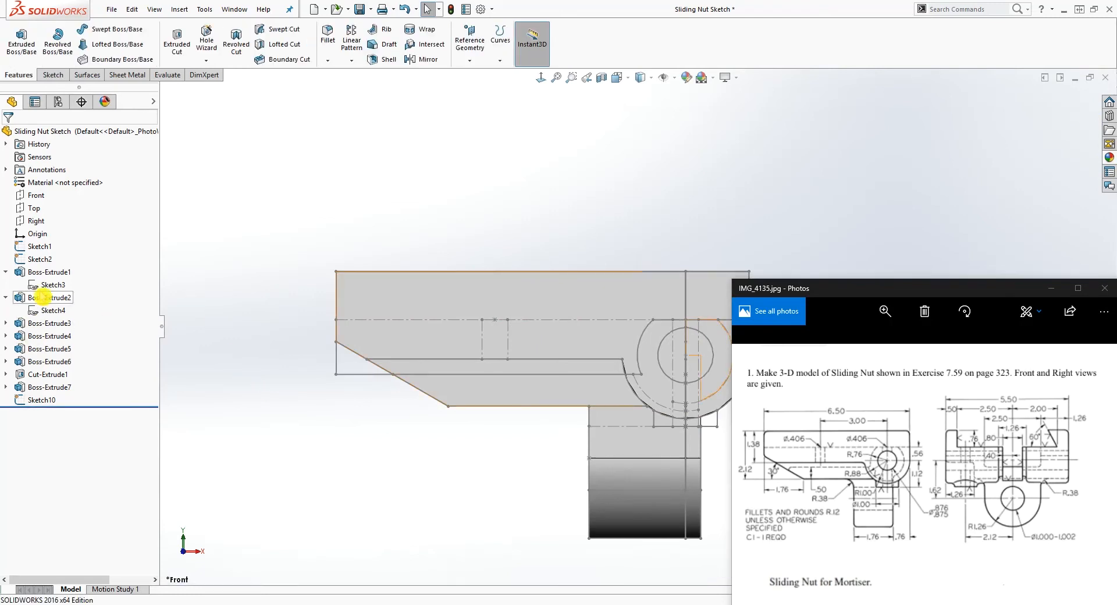
right_click(45, 246)
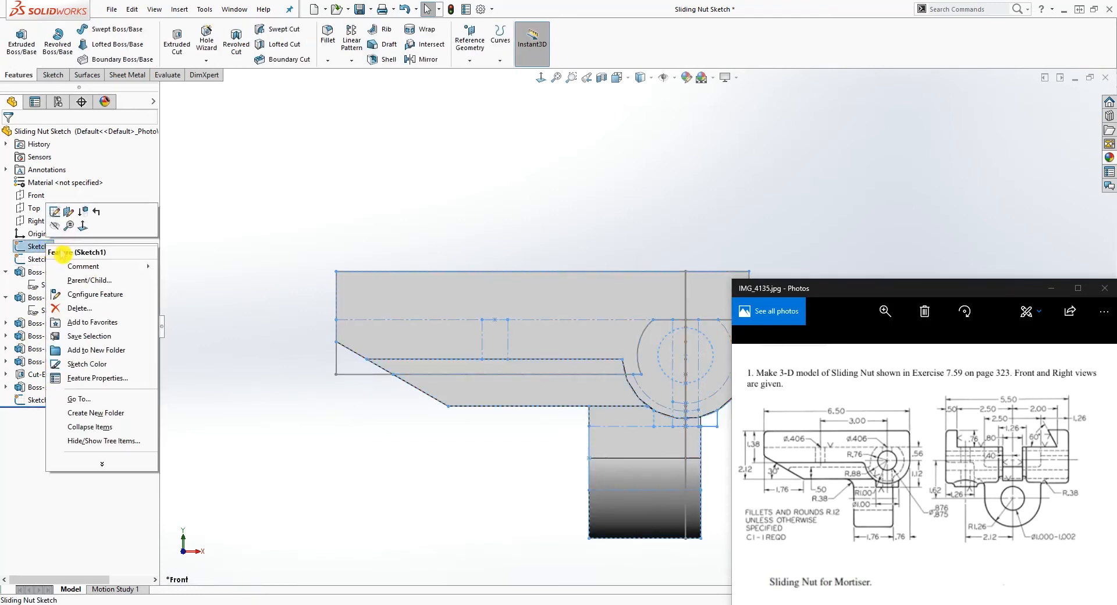
click(55, 226)
scroll(584, 455, up, 4)
scroll(693, 370, down, 3)
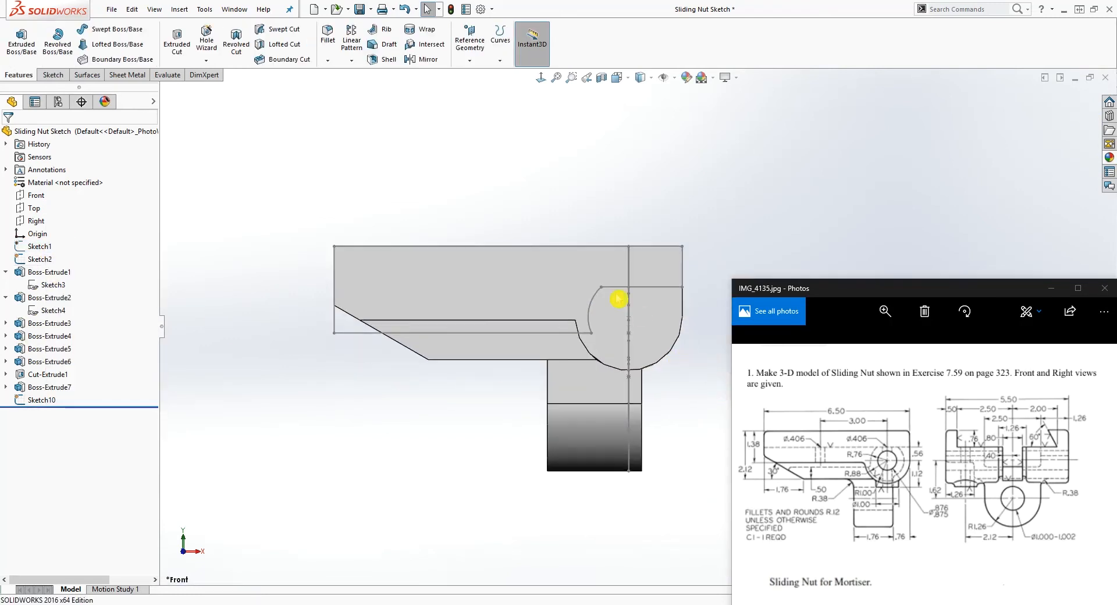
right_click(45, 259)
click(55, 228)
mouse_move(386, 354)
middle_down()
mouse_move(431, 379)
mouse_move(390, 408)
middle_up()
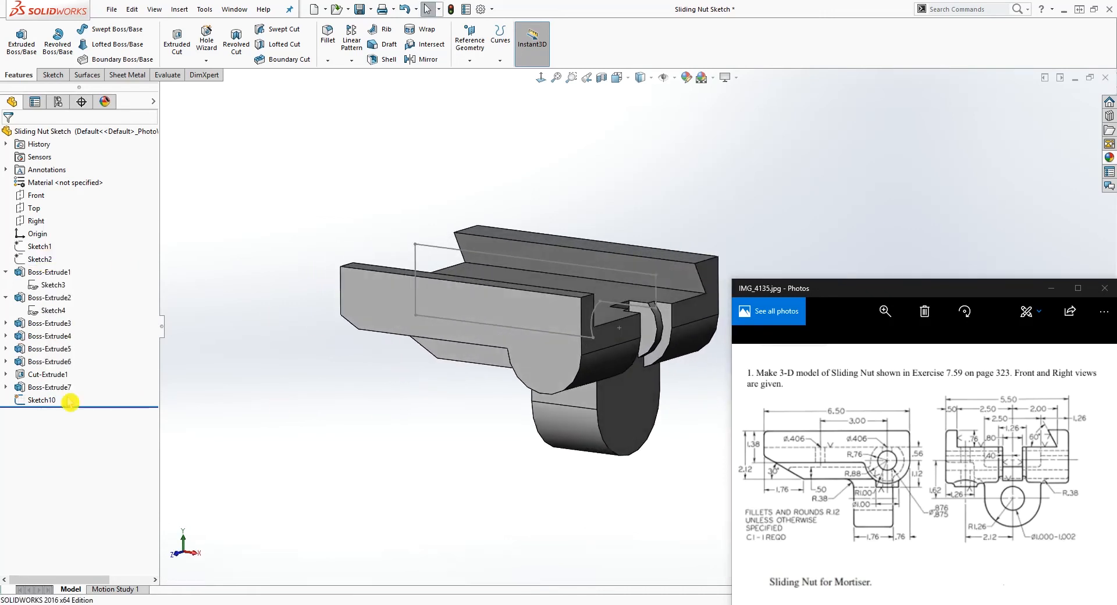
click(41, 400)
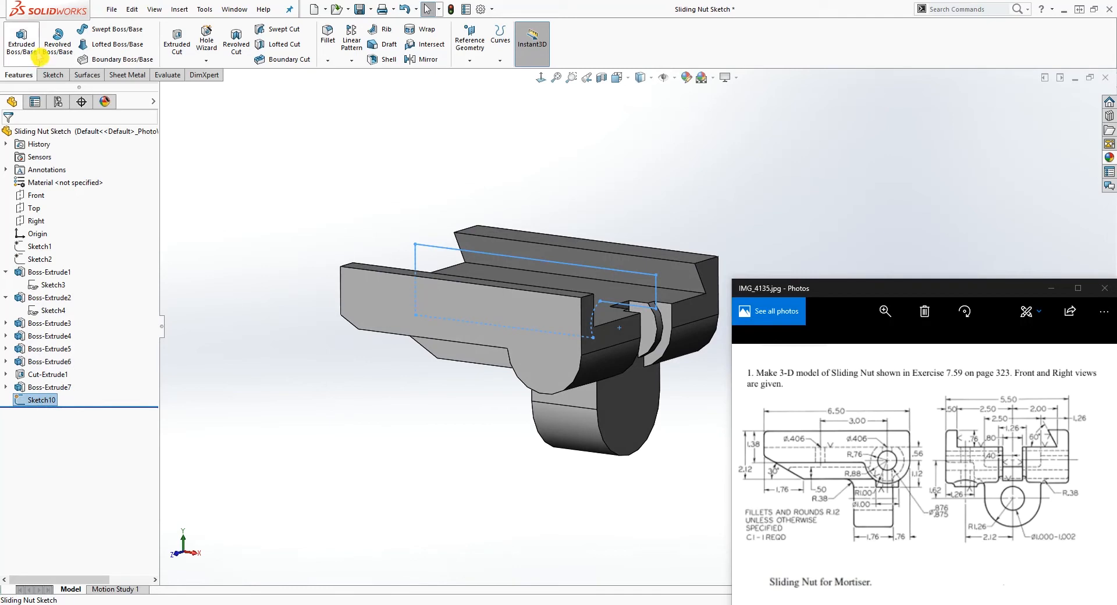
click(177, 43)
mouse_move(293, 241)
middle_down()
mouse_move(262, 231)
mouse_move(273, 235)
middle_up()
click(602, 280)
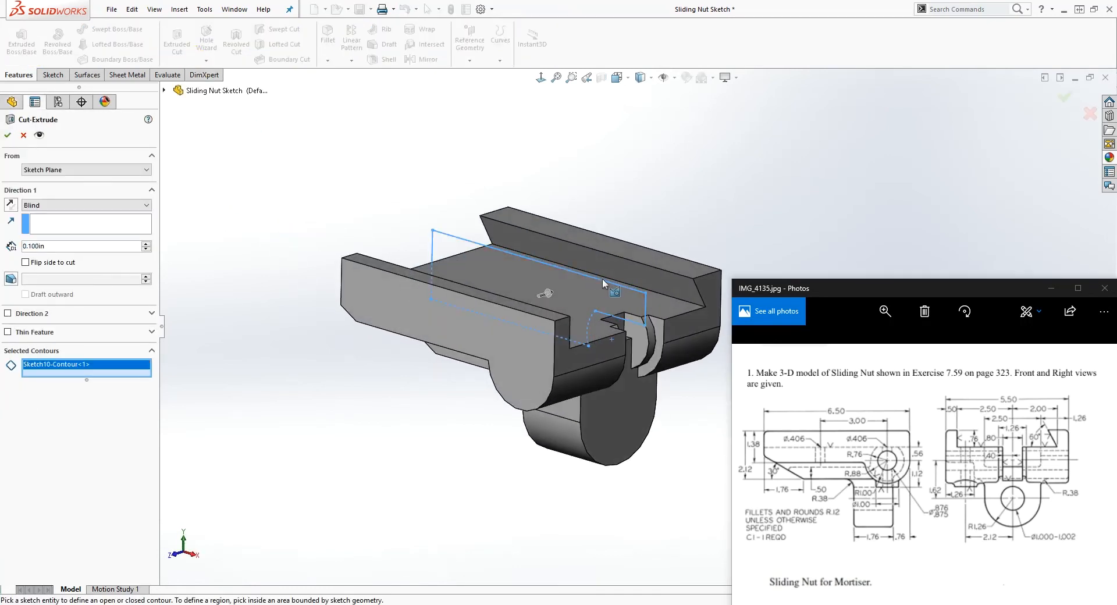
click(647, 306)
click(584, 344)
key(Escape)
- Edit Sketch10 and merge the right endpoint of its lower horizontal line with the lower endpoint of the arc
click(540, 78)
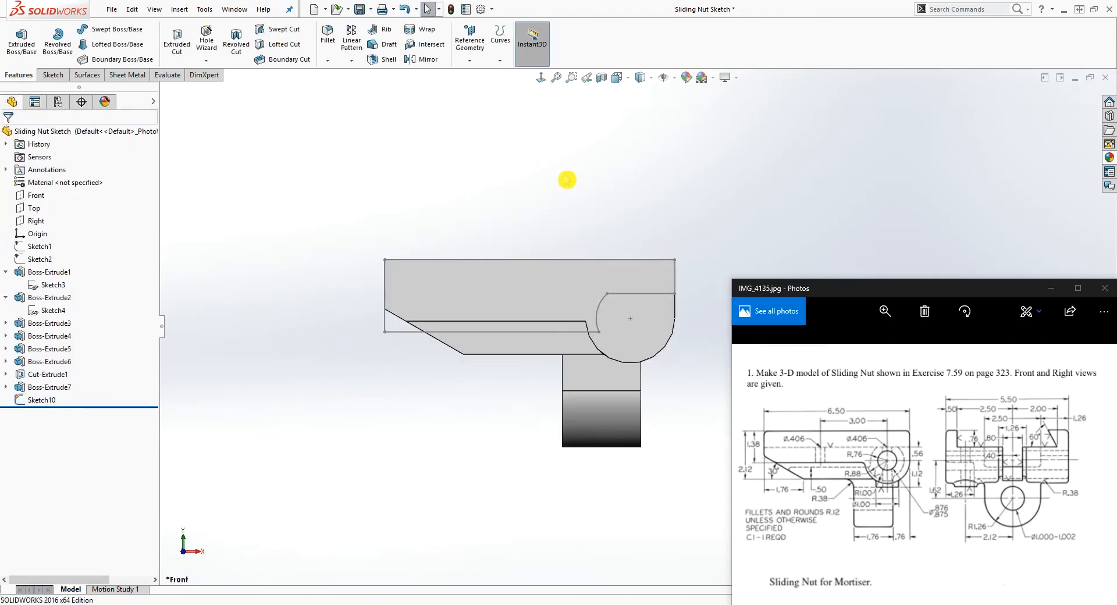
right_click(44, 403)
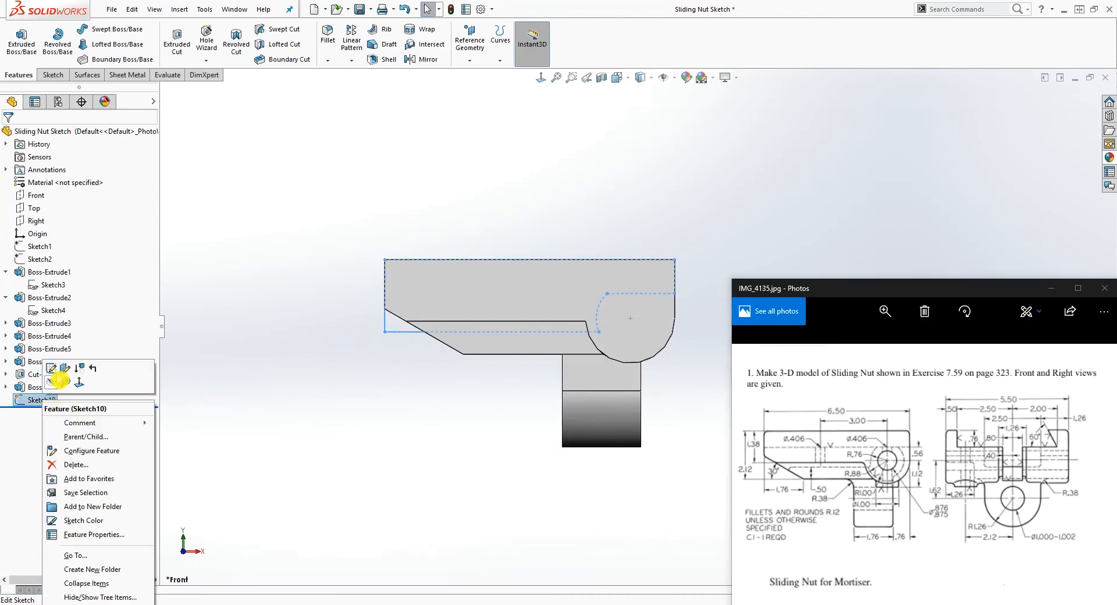
click(58, 381)
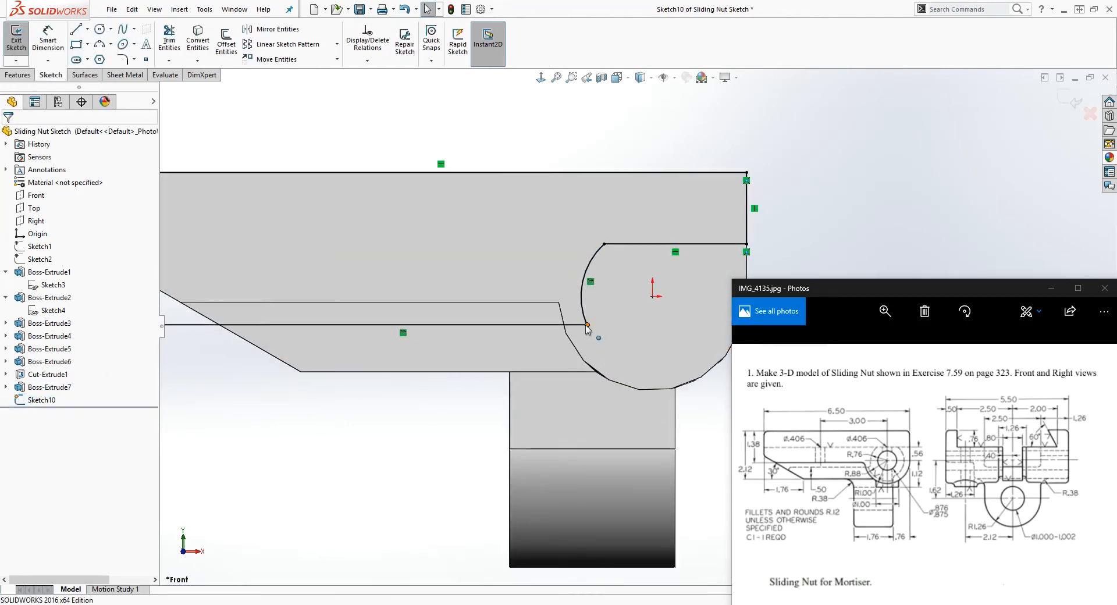
drag(587, 326, 612, 361)
click(547, 353)
scroll(582, 343, down, 8)
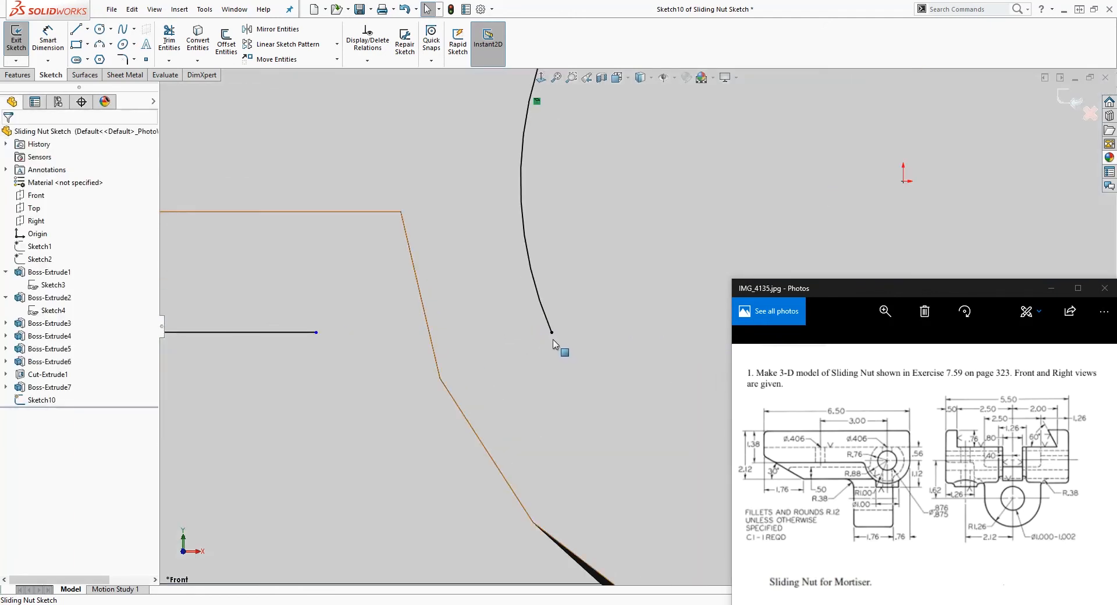
click(551, 333)
click(316, 333)
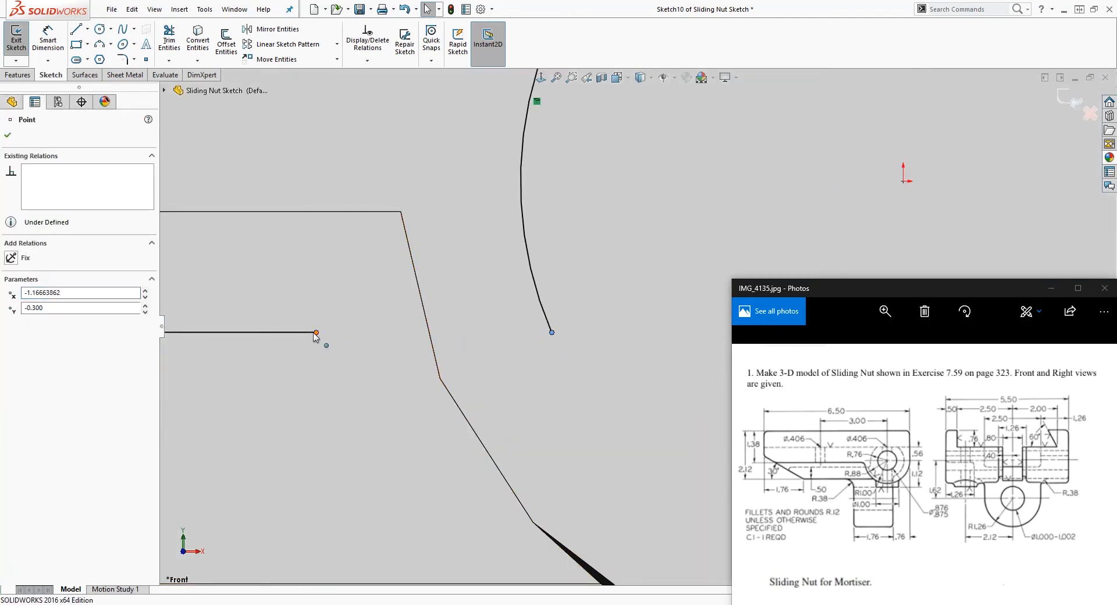
click(17, 367)
scroll(578, 374, up, 5)
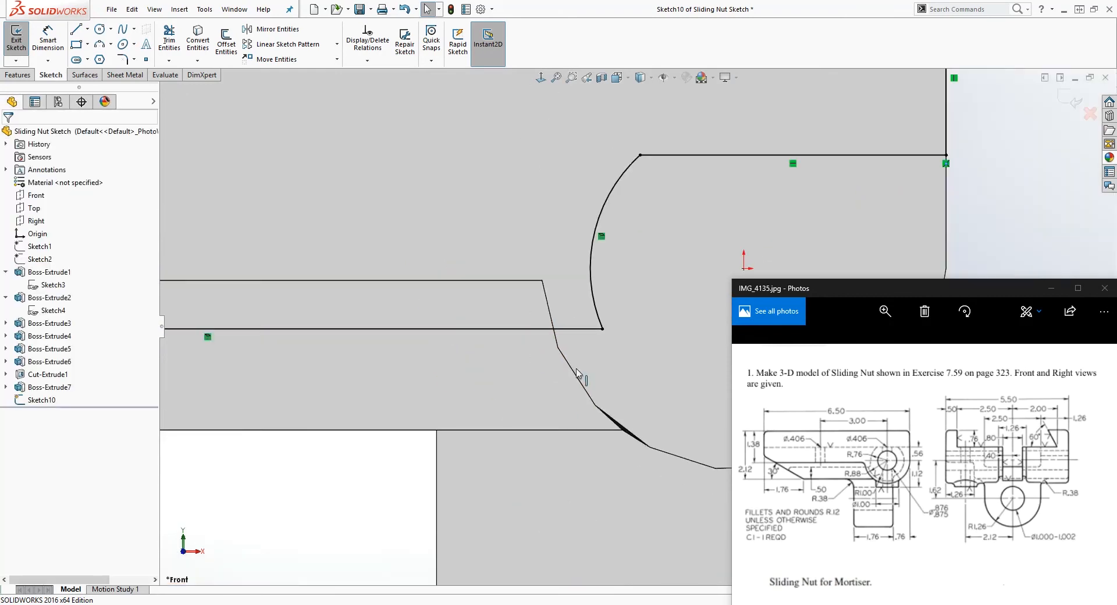
- Check the remaining corner points of the Sketch10 profile for open ends
scroll(577, 374, up, 5)
click(233, 328)
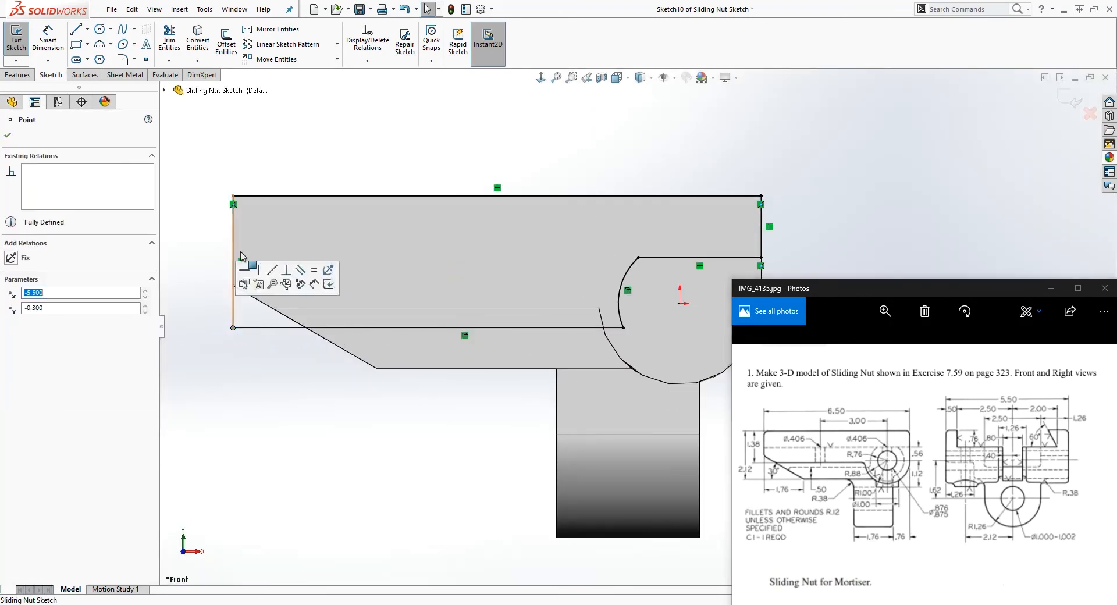
click(233, 196)
click(827, 247)
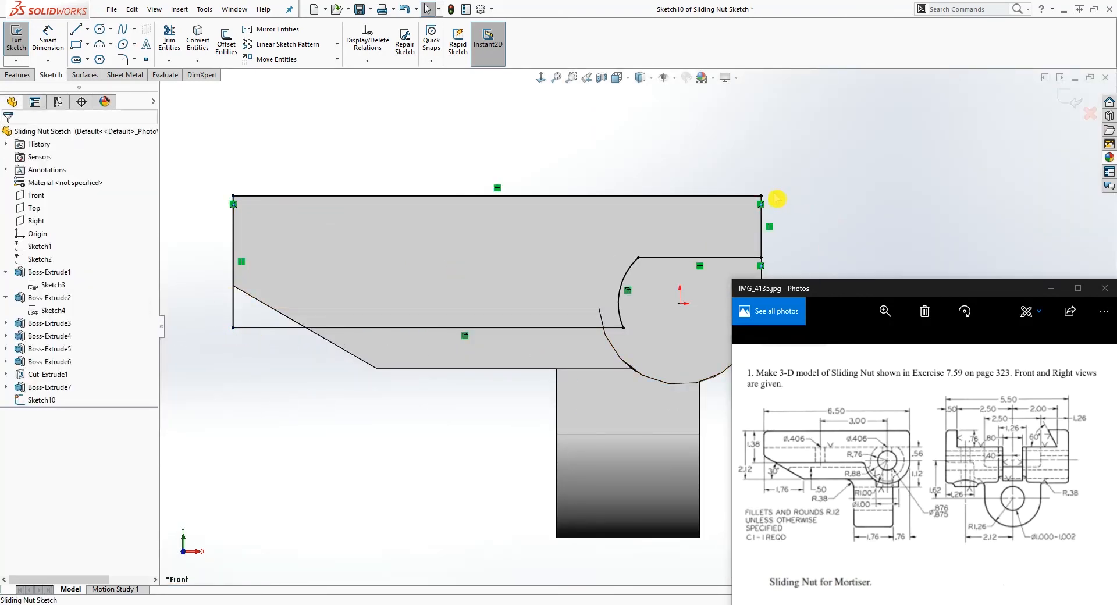
click(761, 196)
click(747, 229)
click(761, 258)
click(768, 219)
middle_drag(768, 220, 703, 252)
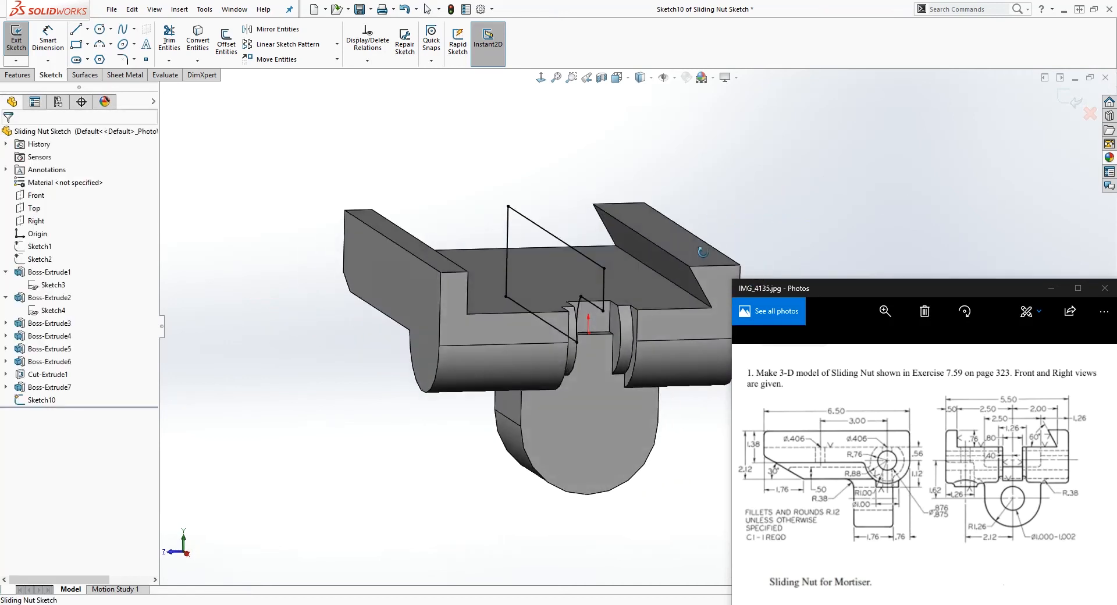
click(18, 74)
click(187, 48)
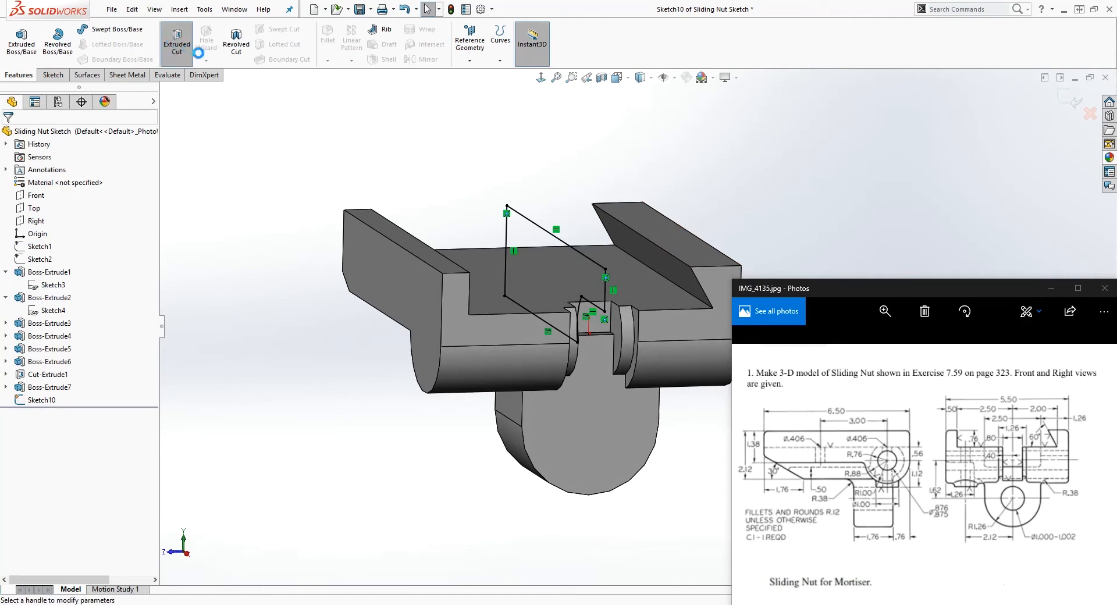
key(Escape)
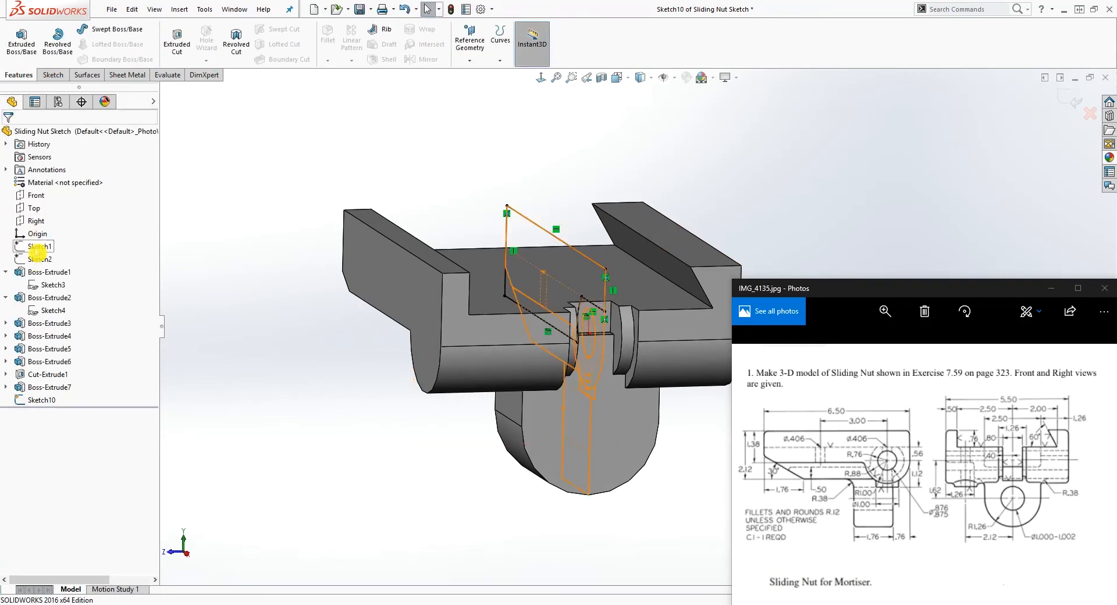
- Show Sketch2 again so its points can serve as references
right_click(39, 261)
click(50, 247)
click(52, 77)
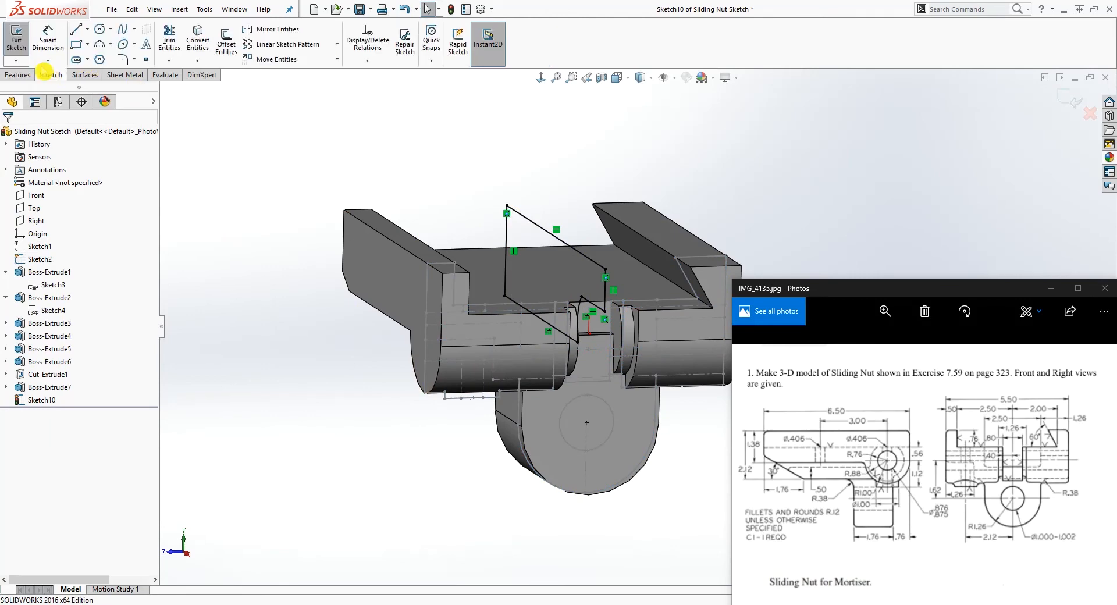
- Start an extruded cut of the Sketch10 profile with Direction 1 set to Up To Vertex, ending at Sketch2's right-hand point of the 2.50 width
click(19, 77)
click(181, 52)
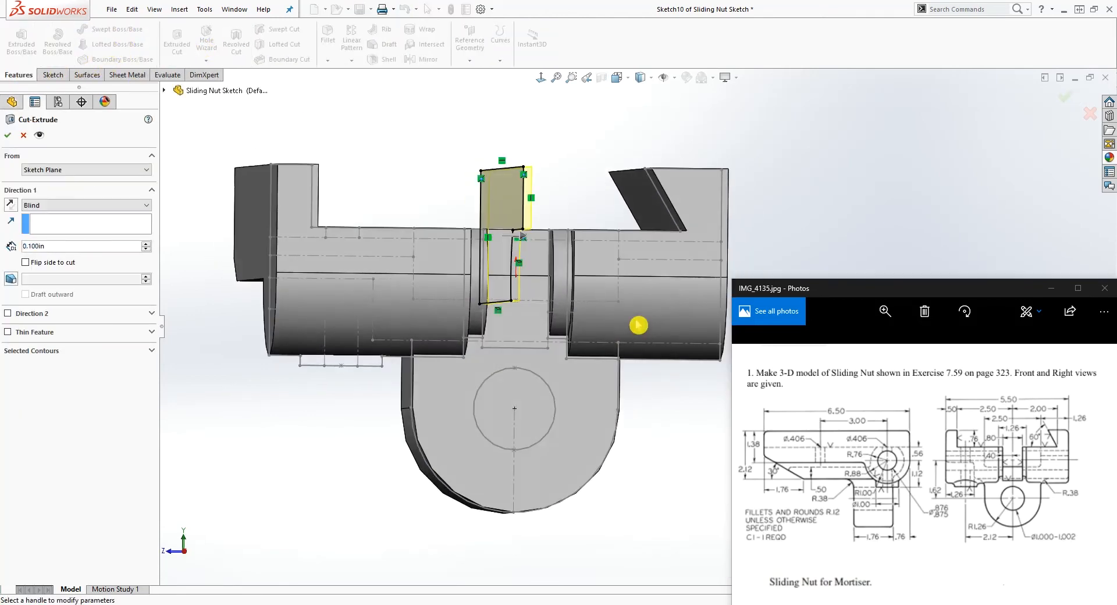
click(119, 205)
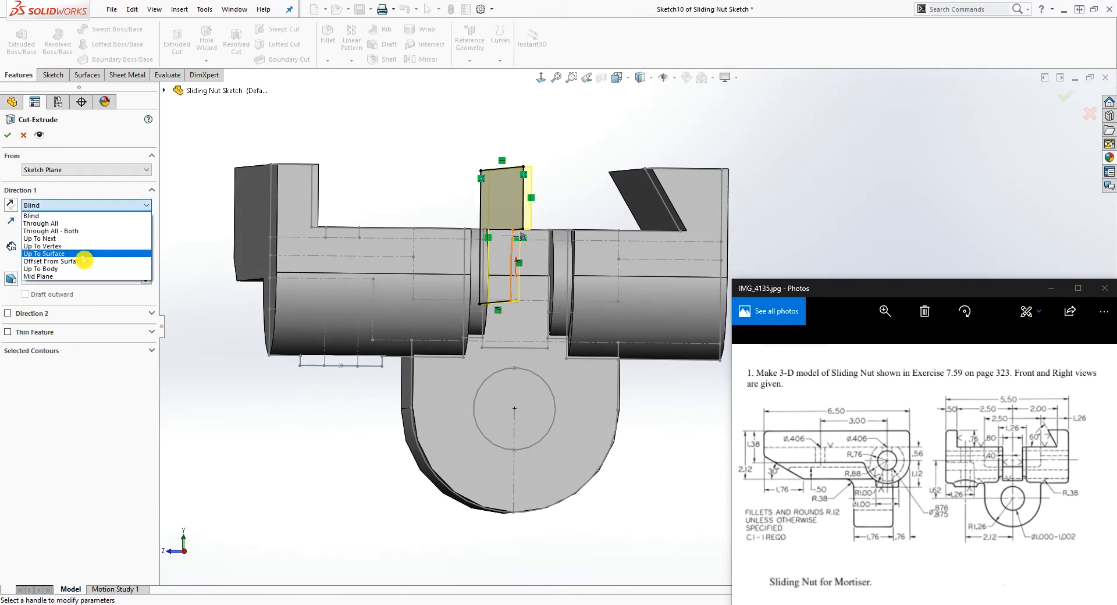
click(76, 246)
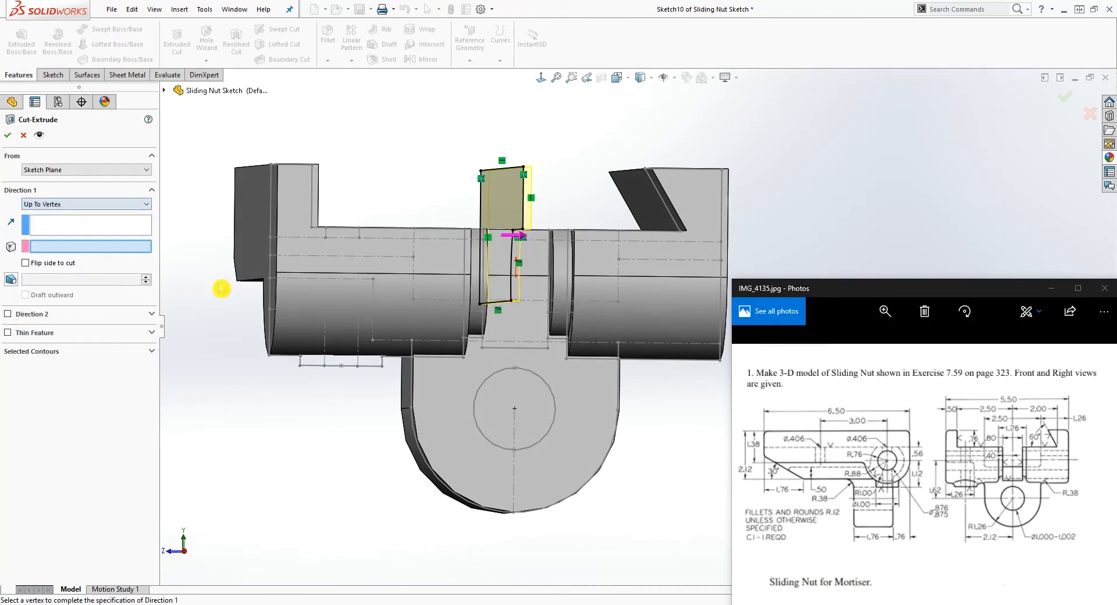
click(618, 302)
middle_drag(621, 309, 609, 339)
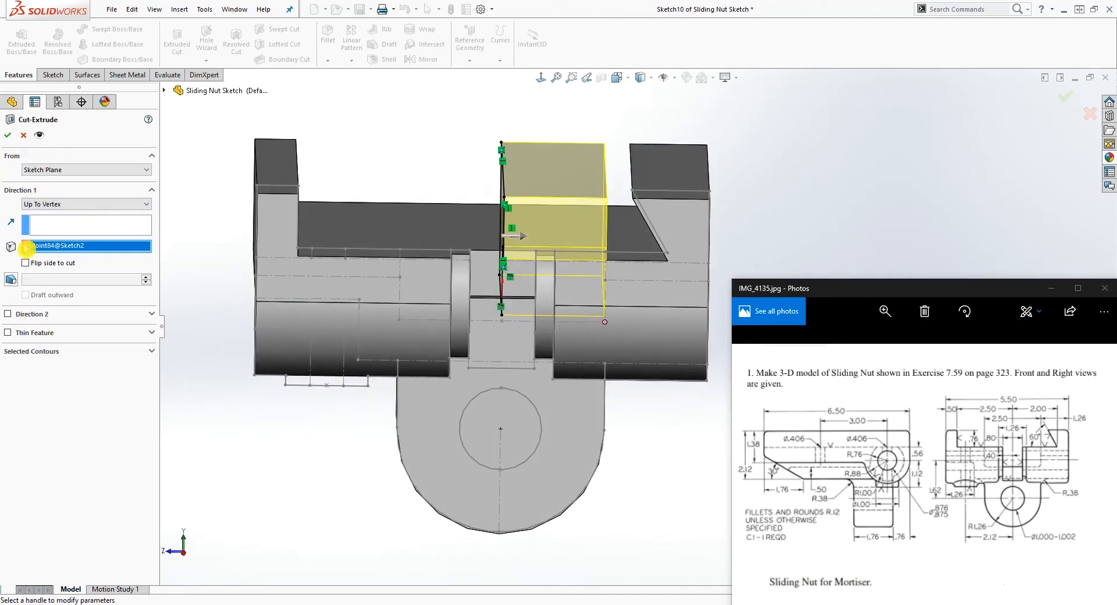
- Enable Direction 2, end it at the Sketch2 vertex on the opposite side of the 2.50 width, and complete the cut
click(8, 314)
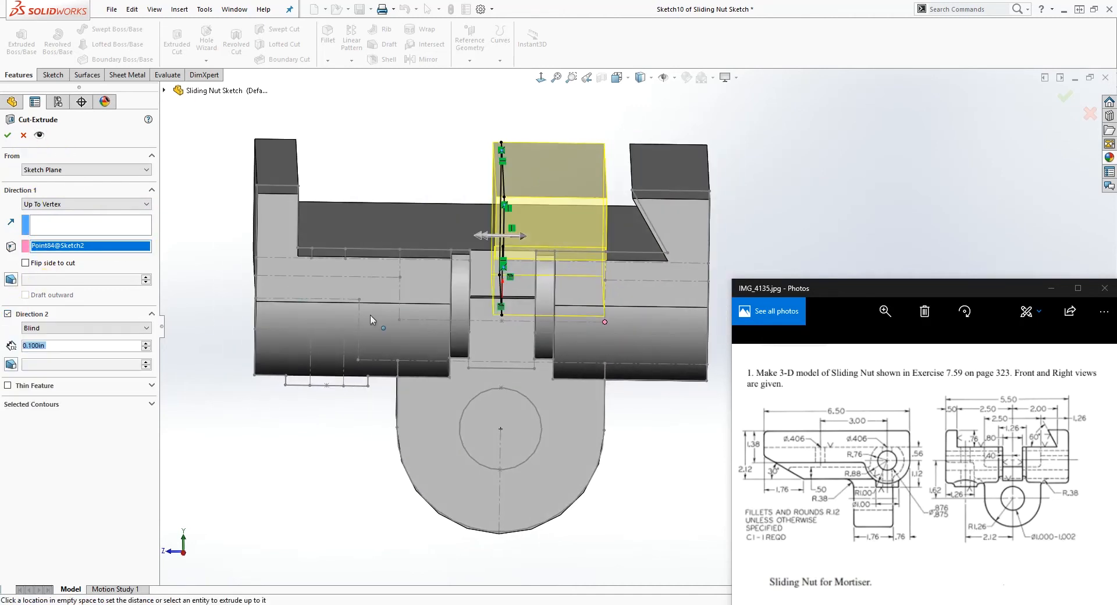
click(400, 320)
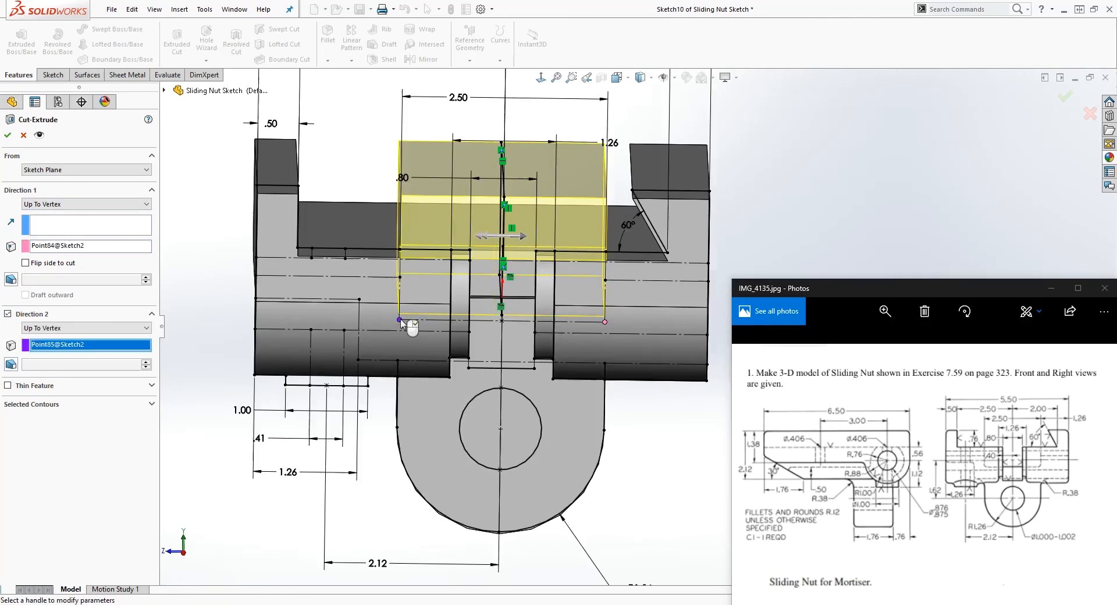
middle_drag(409, 334, 329, 309)
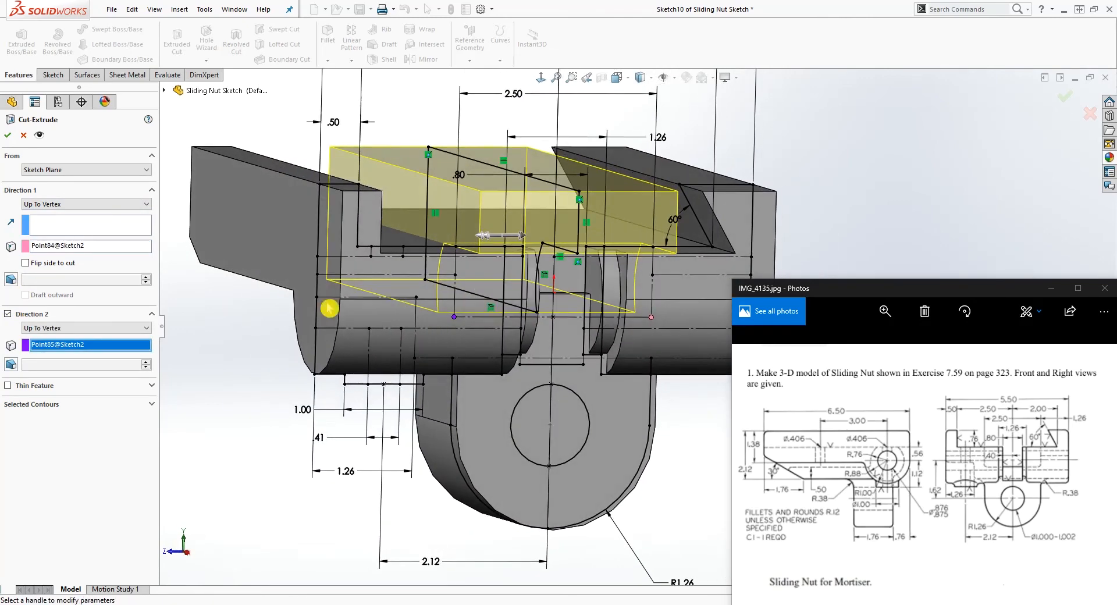
click(8, 137)
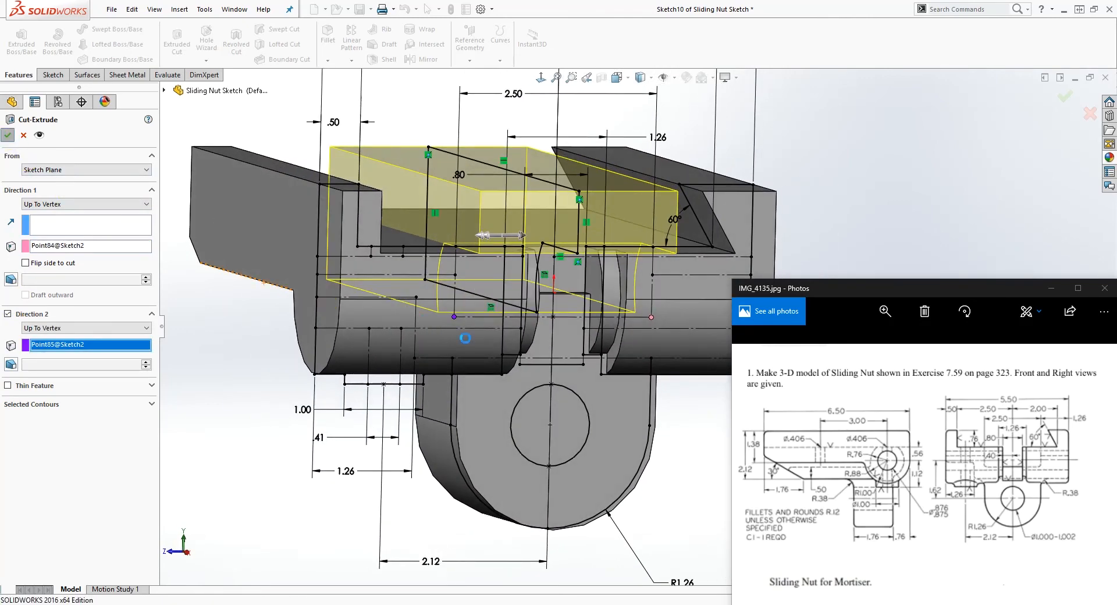
- Examine the finished cut around the cylinder from an angled view and straight from the side
middle_drag(531, 375, 576, 445)
scroll(632, 353, down, 4)
scroll(636, 355, up, 5)
key(ctrl+4)
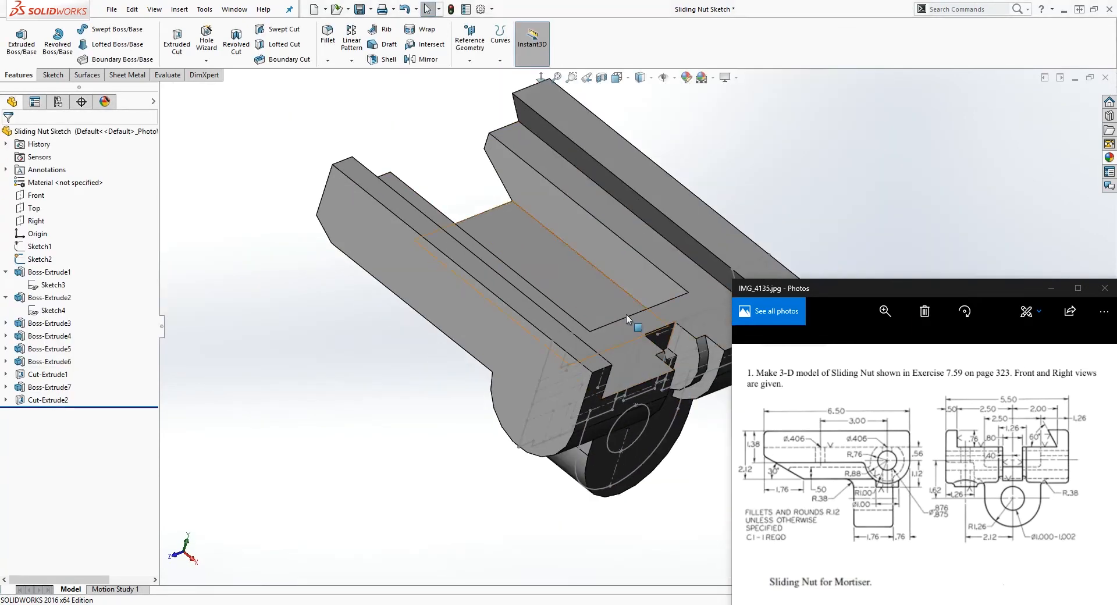
scroll(594, 286, down, 3)
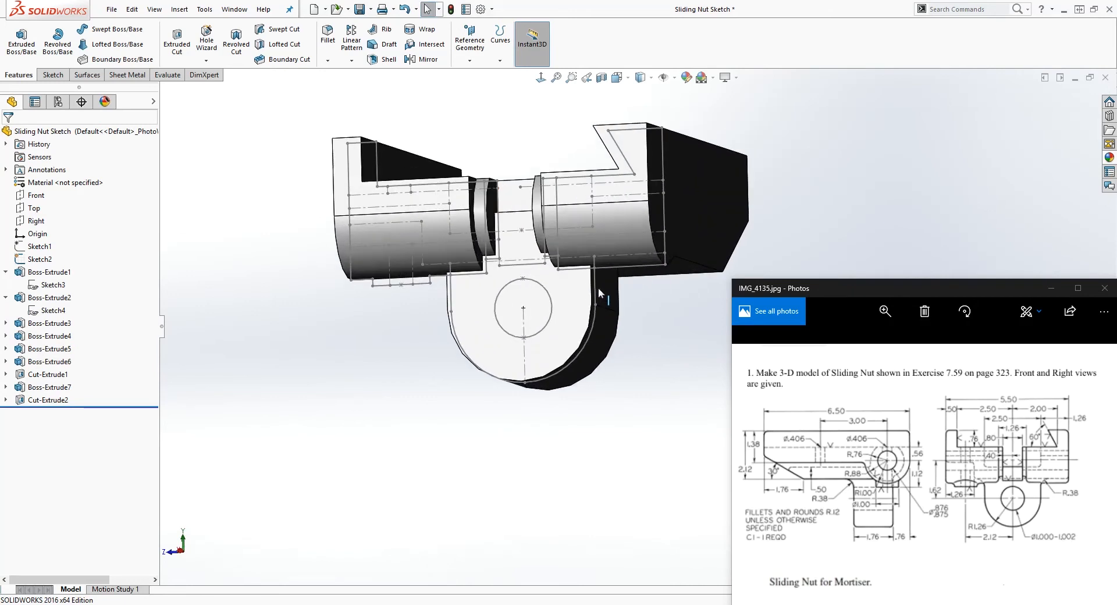
click(542, 78)
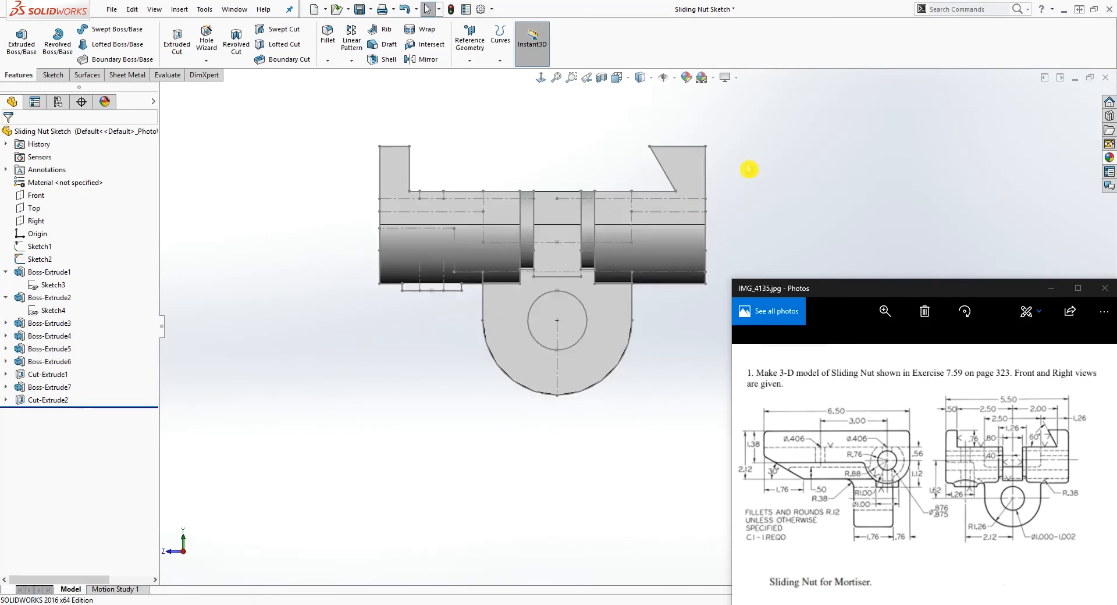
scroll(844, 211, down, 2)
- Open a new sketch on the Right plane and convert Sketch2's bottom line and two short side lines of the .80-wide groove
click(36, 220)
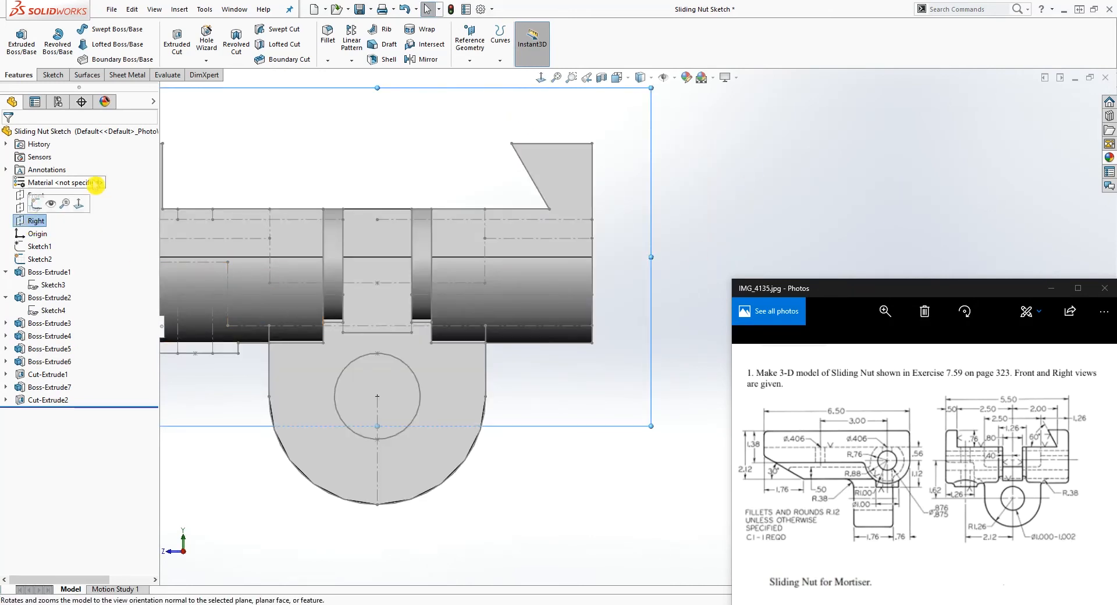
click(51, 75)
click(17, 41)
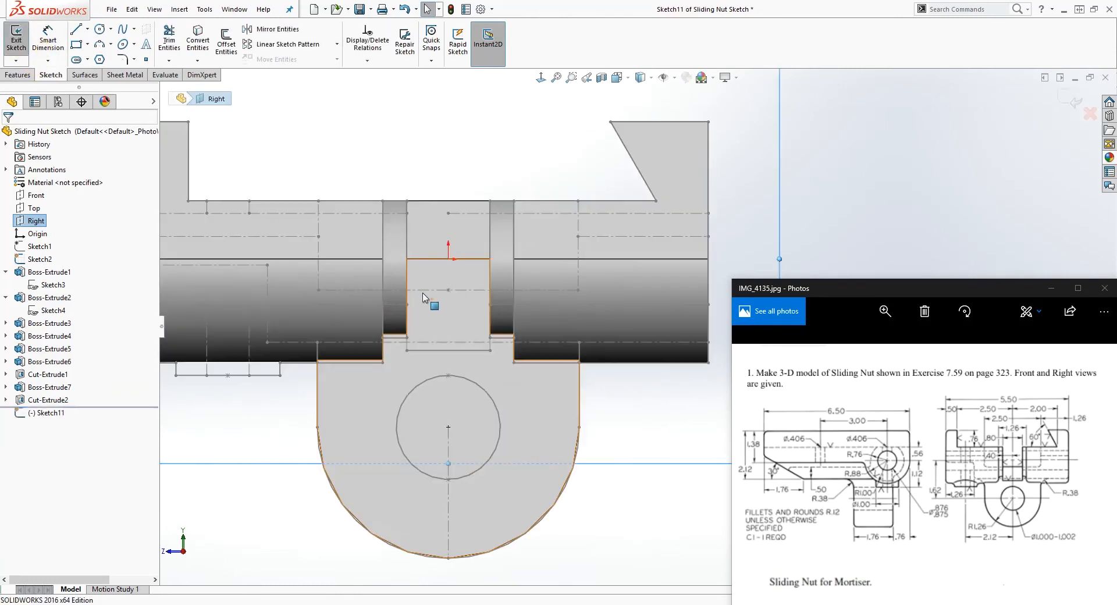
scroll(492, 338, down, 3)
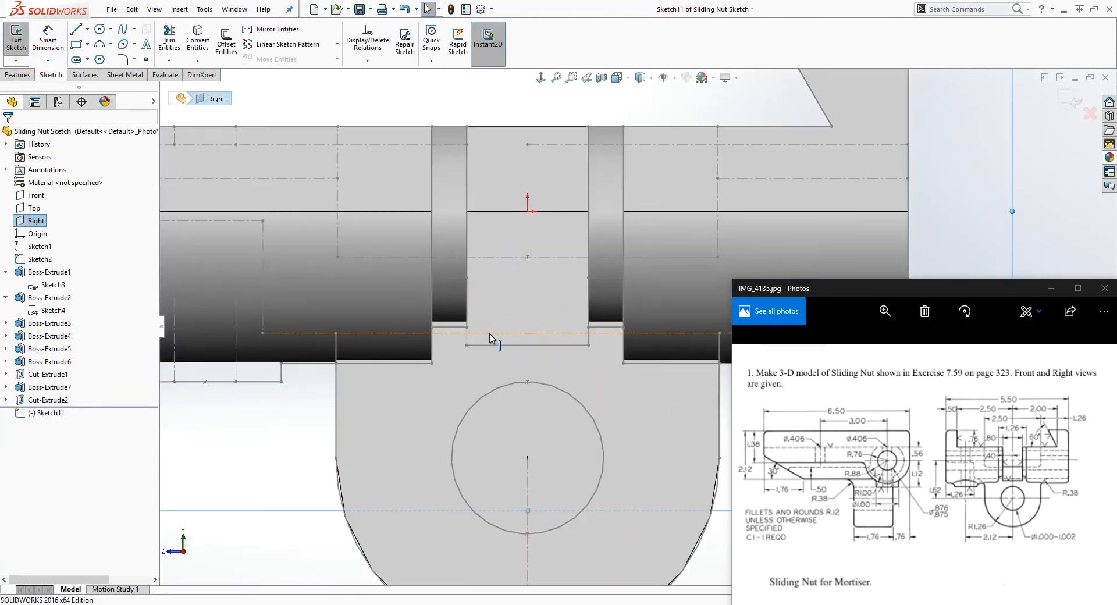
click(469, 341)
click(522, 353)
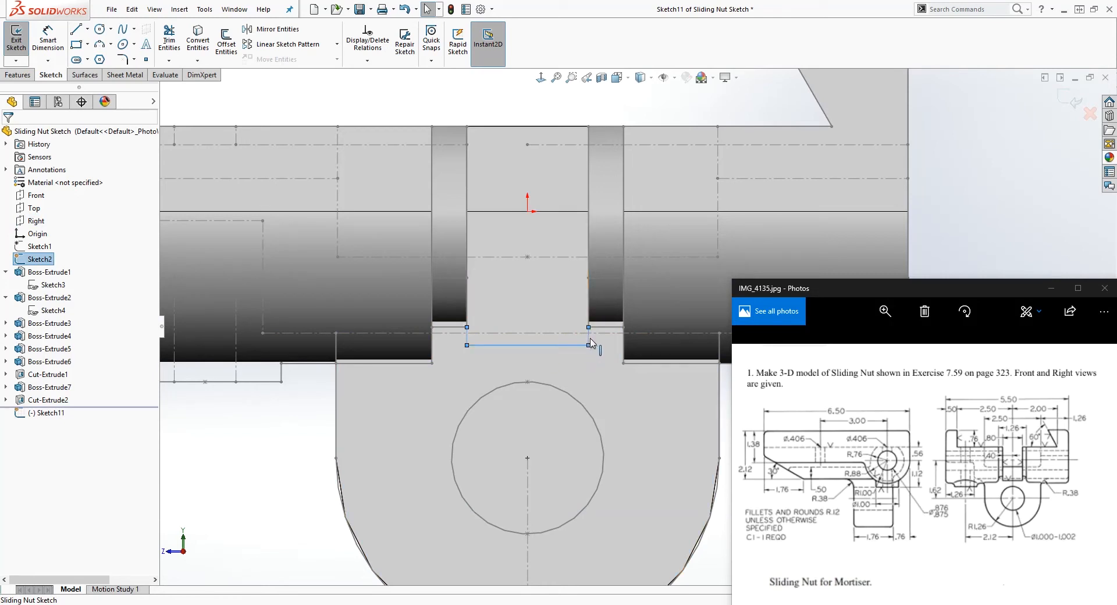
click(199, 40)
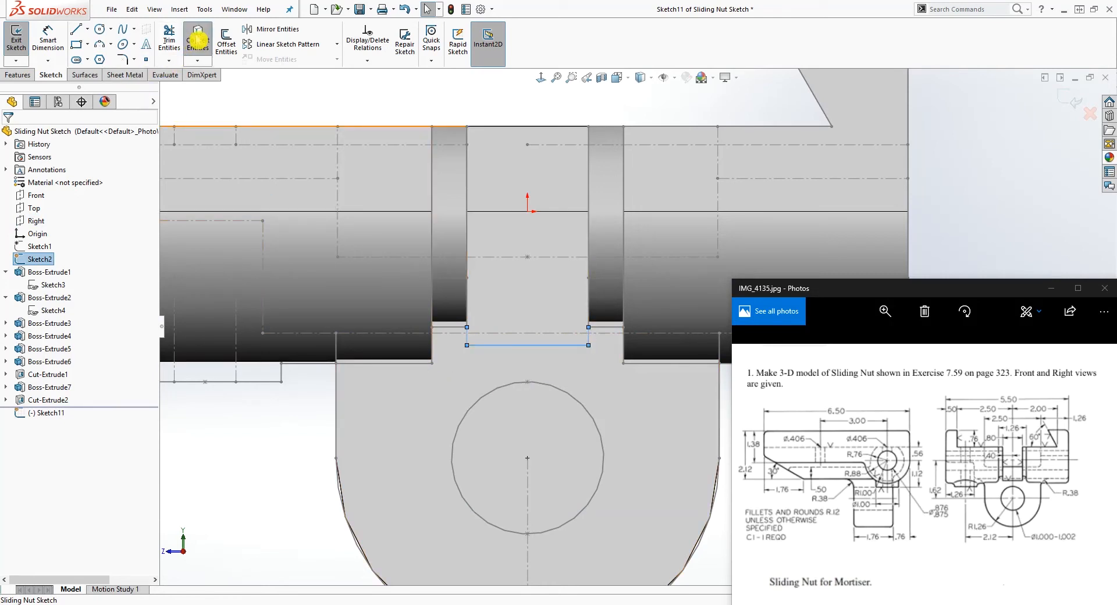
- Extend the left converted line above the origin and draw a horizontal midpoint line from the origin out to the groove's right side
click(467, 232)
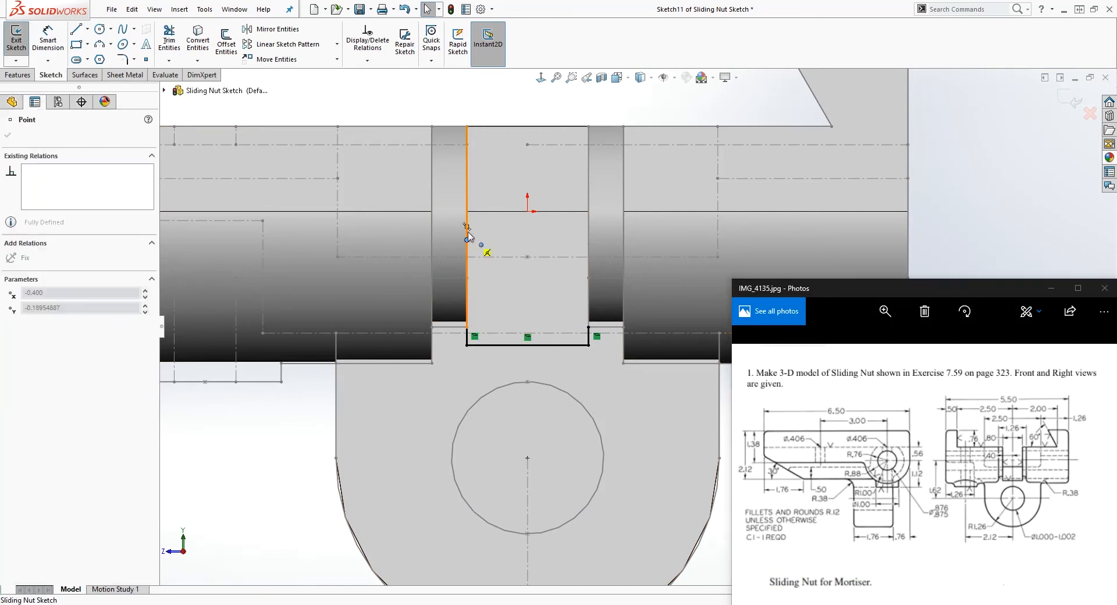
drag(470, 197, 470, 196)
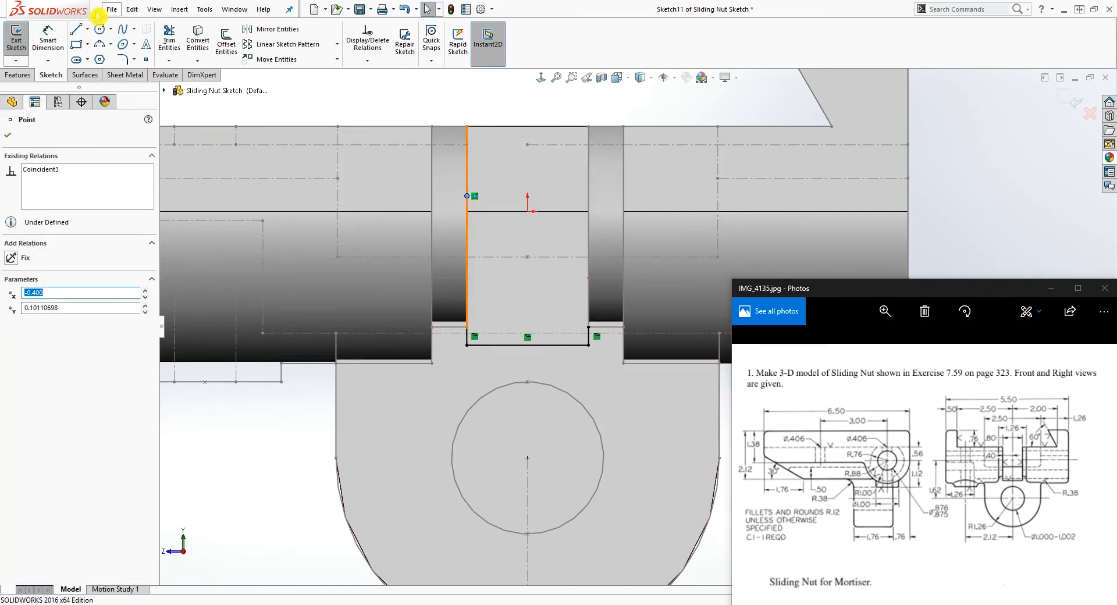
click(87, 29)
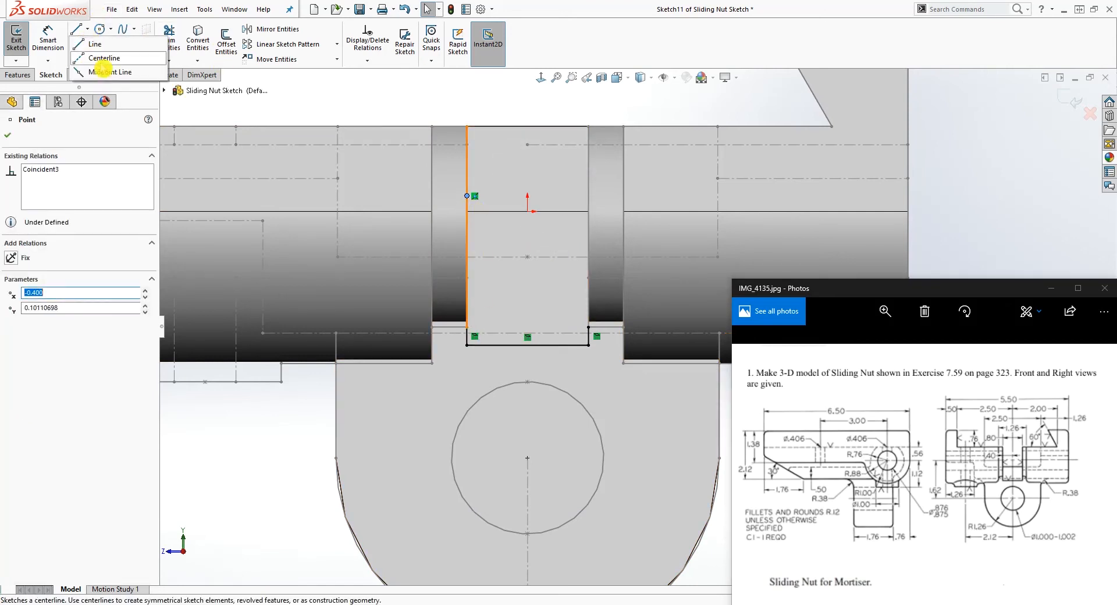
click(100, 75)
click(528, 211)
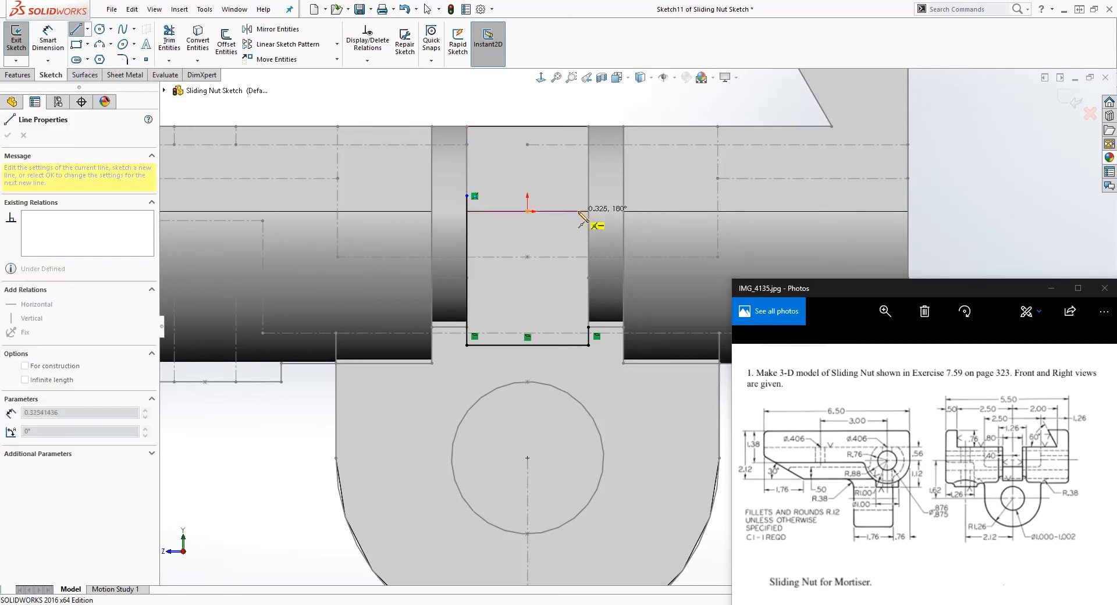
click(588, 211)
key(Escape)
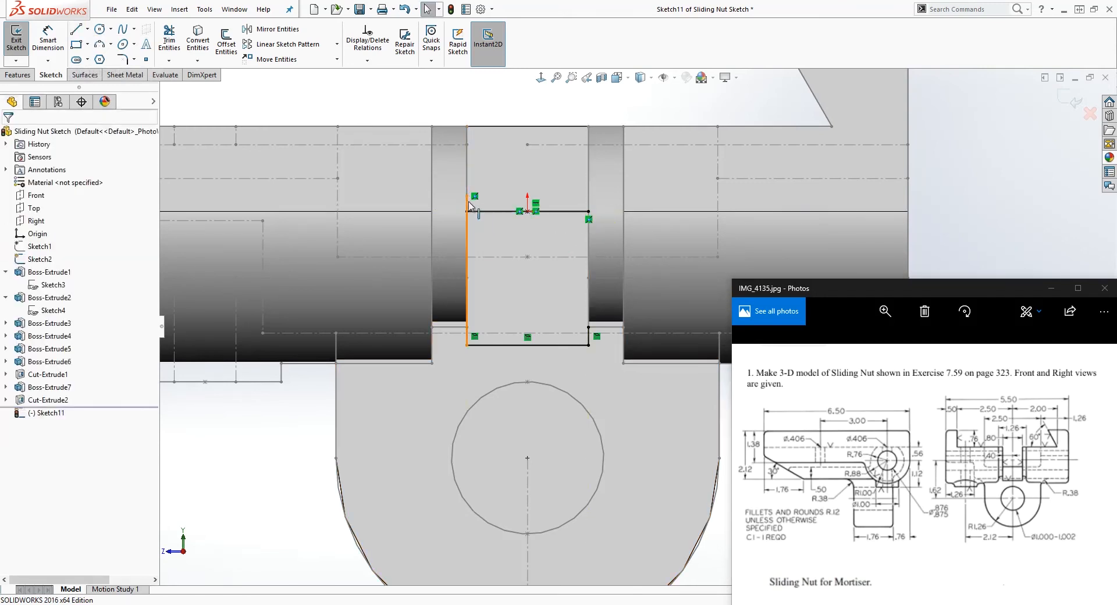
- Close the rectangle by joining the upper ends of both side lines to the endpoints of the horizontal line
click(467, 216)
key(Escape)
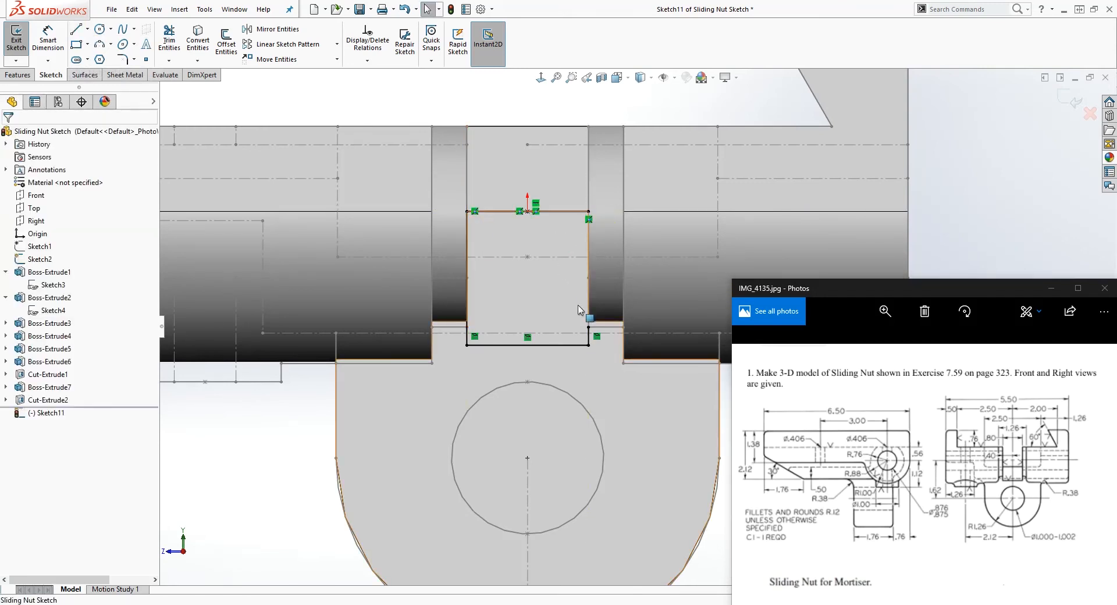
click(589, 265)
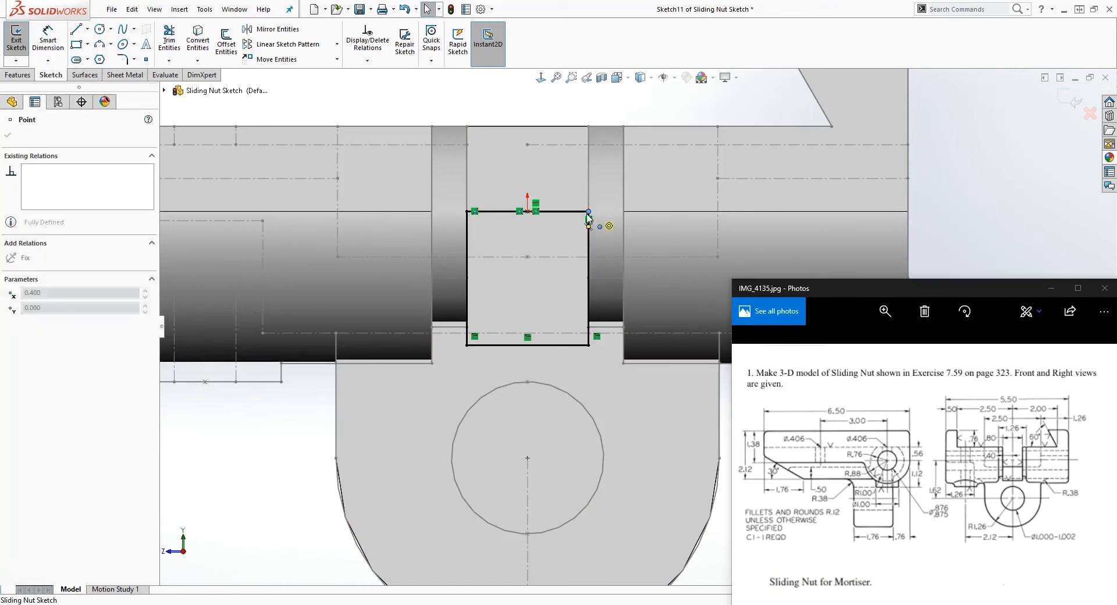
key(Escape)
- Make a 360-degree revolved cut of the rectangle about its horizontal line through the origin
key(z)
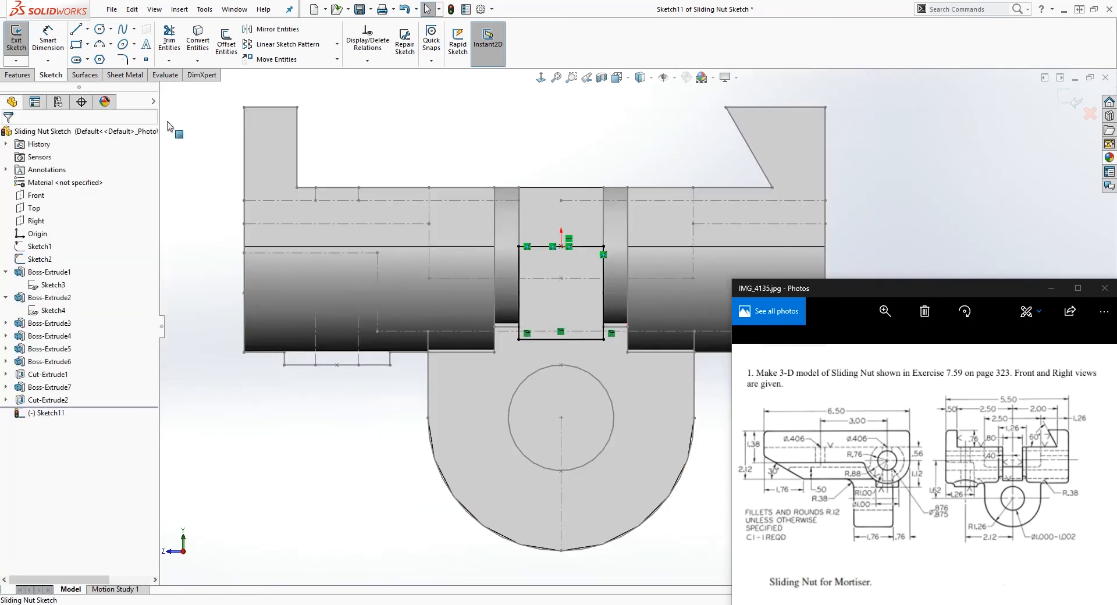
click(14, 76)
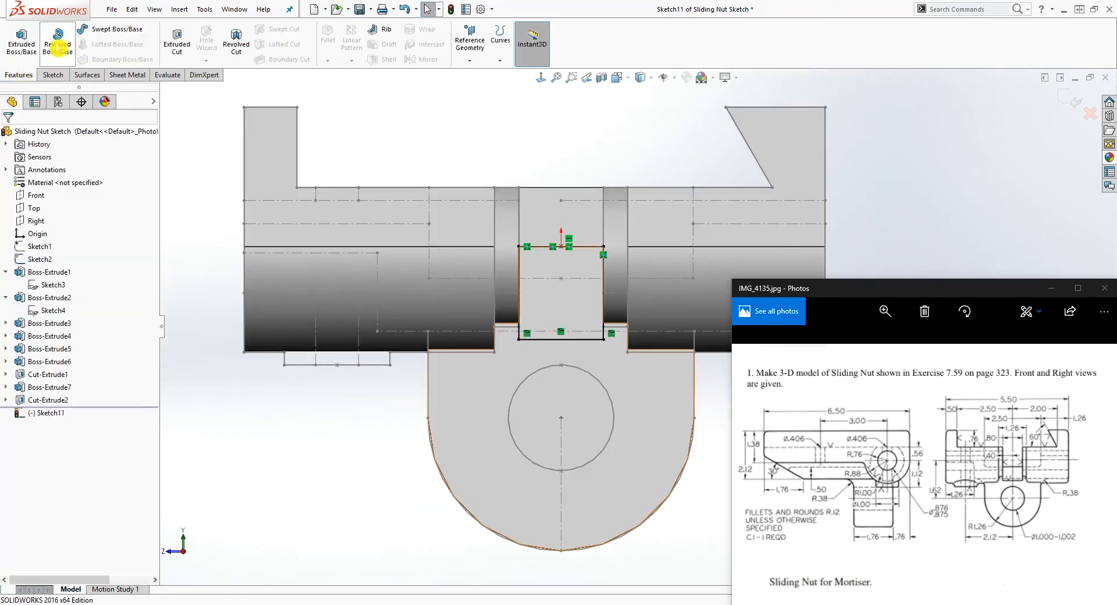
click(236, 41)
click(581, 248)
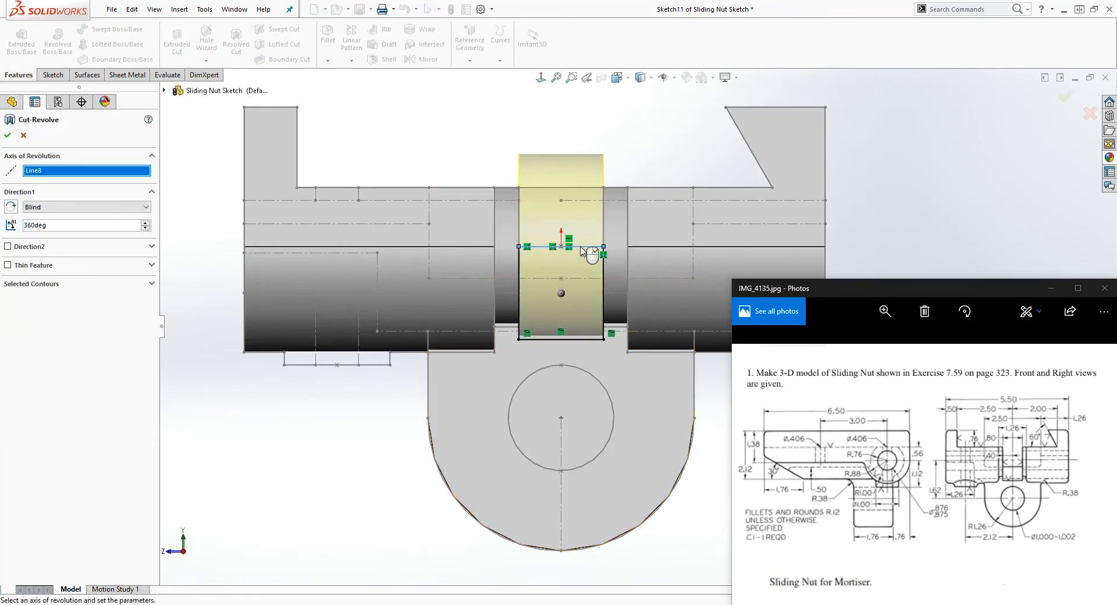
middle_drag(539, 322, 442, 431)
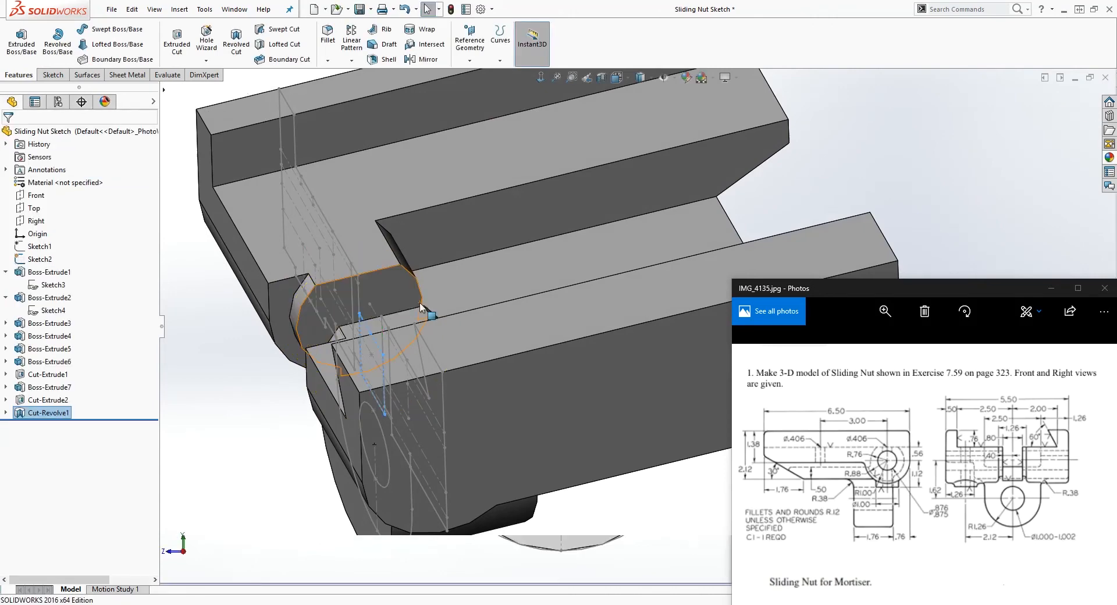
- Look over the revolved cut from several angles and hide Sketch2
middle_drag(411, 386, 669, 300)
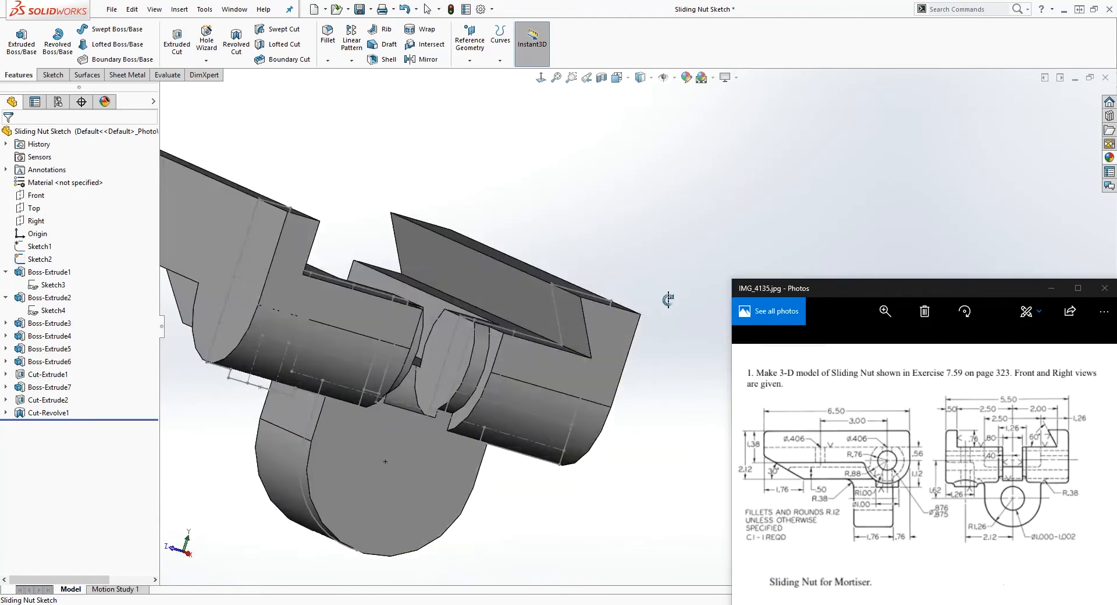
scroll(671, 301, up, 3)
click(542, 79)
scroll(568, 295, down, 1)
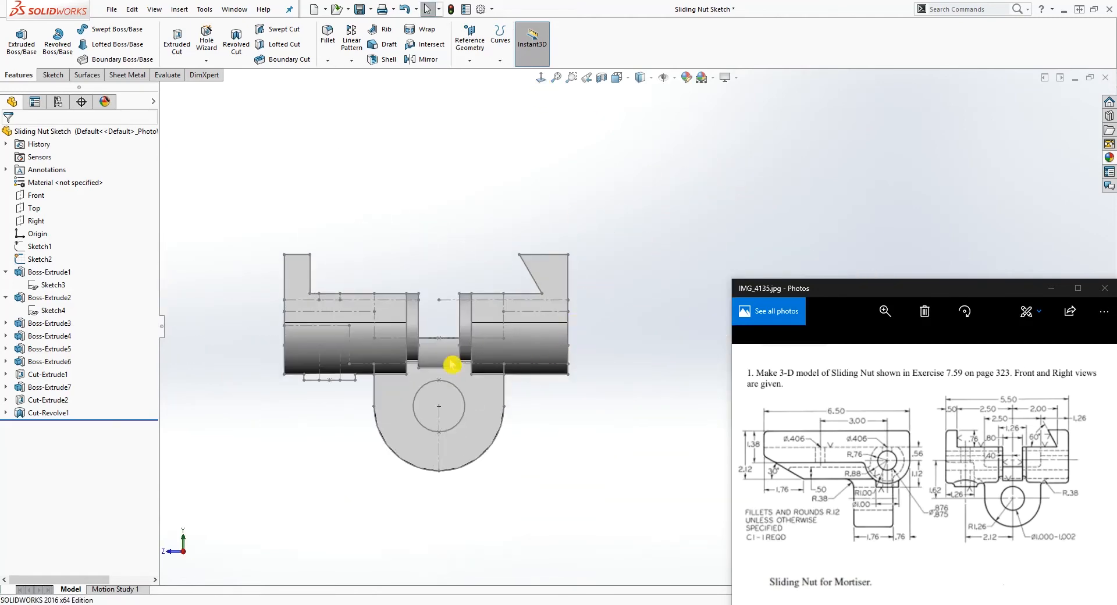
middle_drag(478, 402, 546, 387)
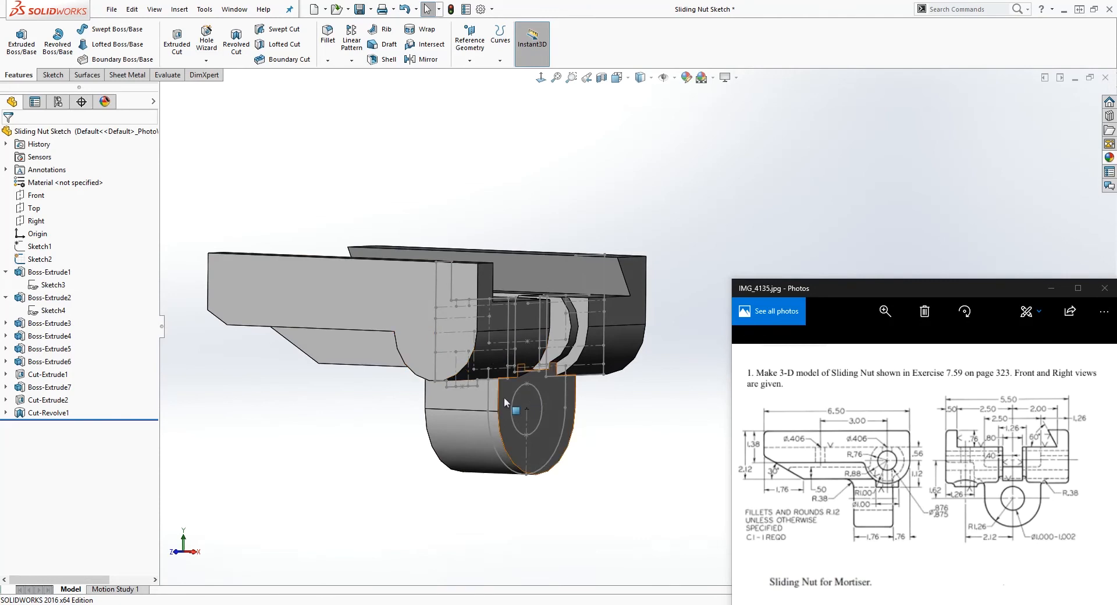
right_click(38, 259)
click(43, 236)
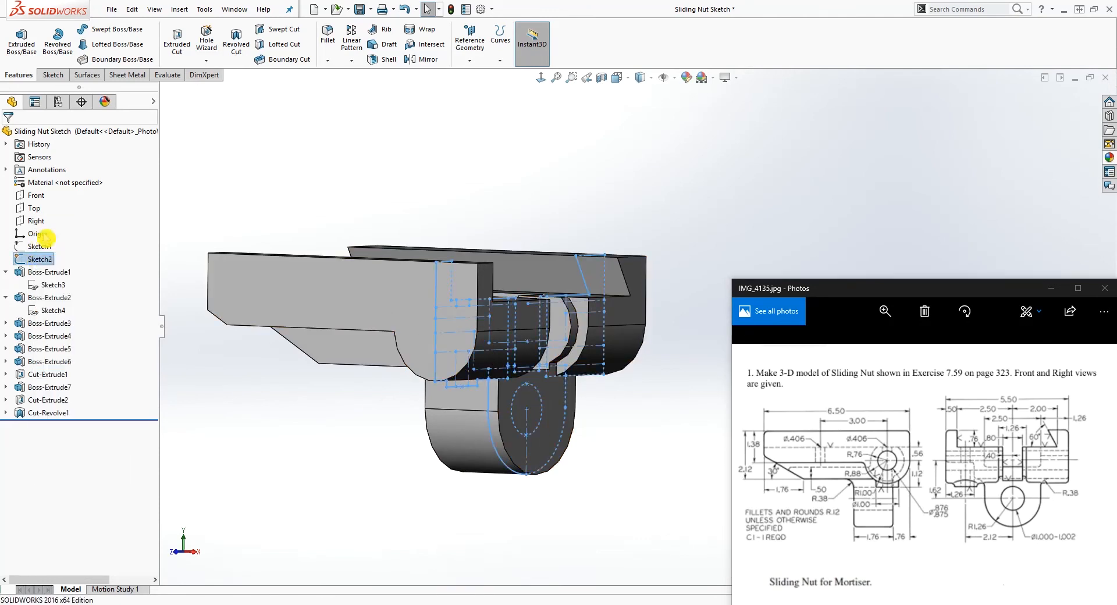
- Compare the front view with the drawing using the Hidden Lines Visible display, and return to Shaded With Edges
click(541, 77)
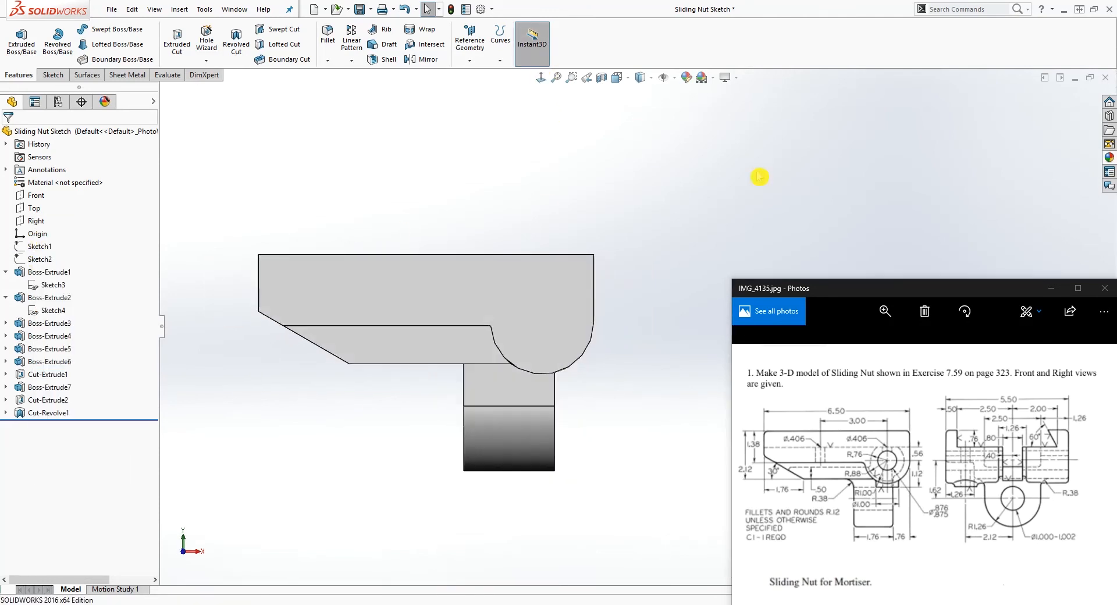
click(642, 78)
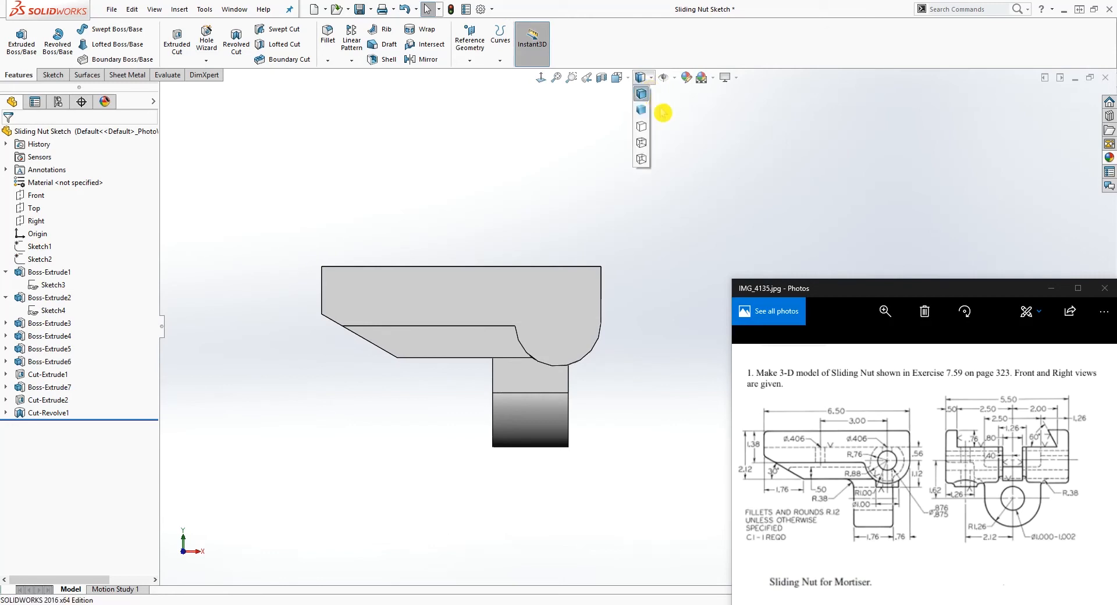
click(641, 143)
scroll(581, 384, down, 2)
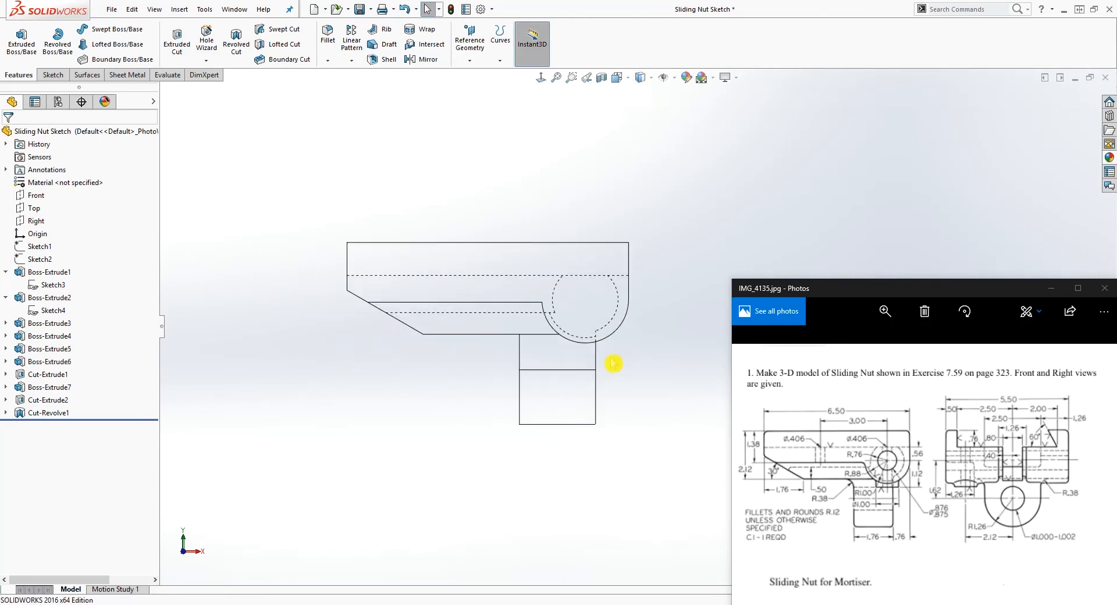
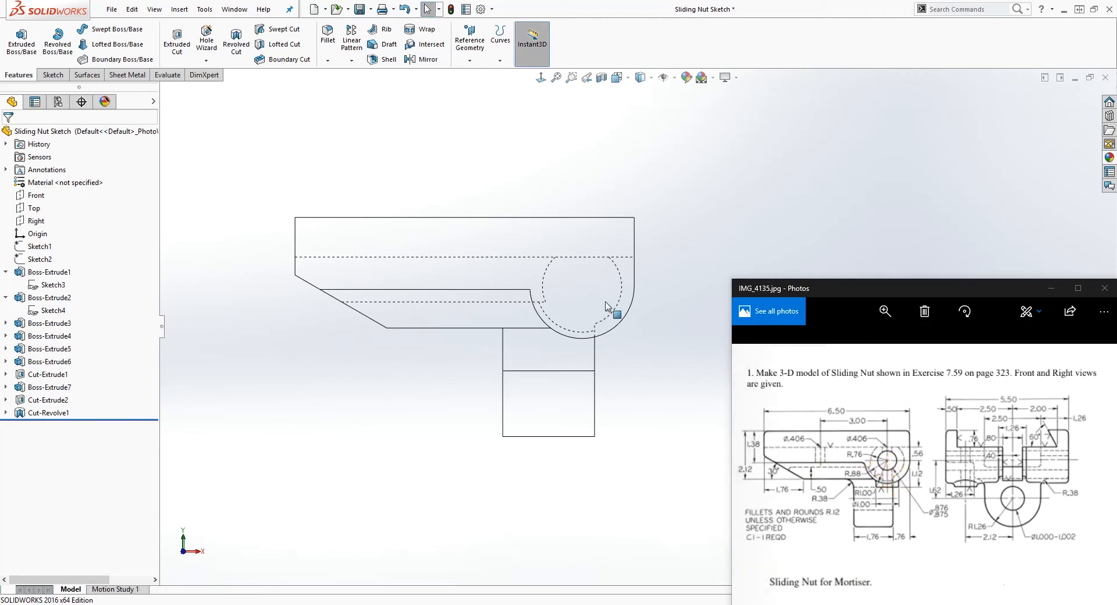
middle_drag(600, 378, 470, 346)
click(628, 81)
click(643, 80)
click(642, 96)
mouse_move(633, 190)
middle_down()
mouse_move(611, 312)
mouse_move(195, 348)
middle_up()
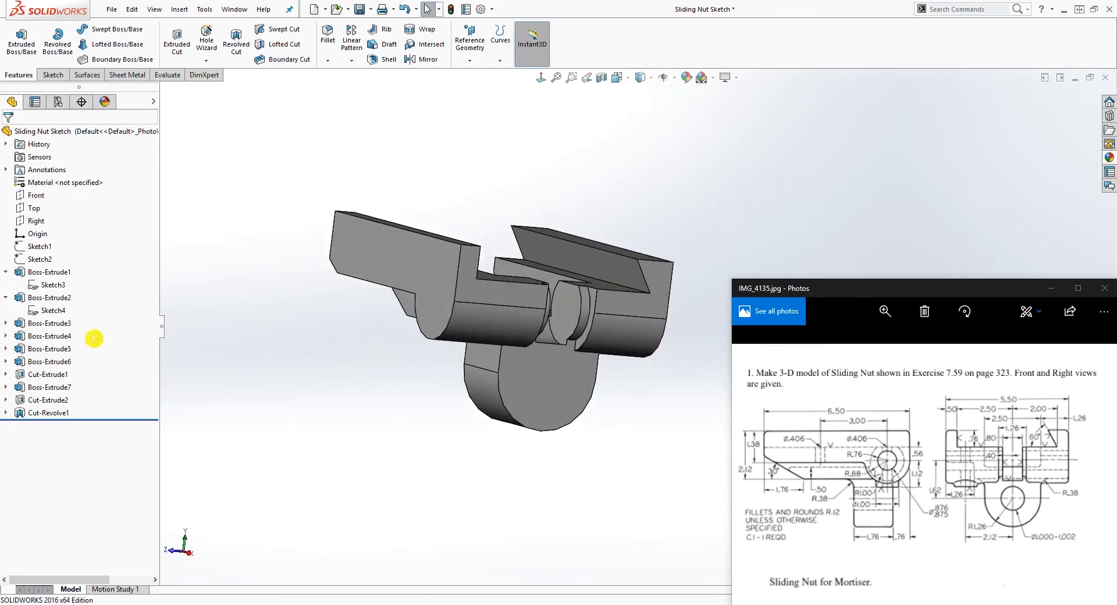
- Show Sketch2 and Sketch1 over the model as references
right_click(39, 259)
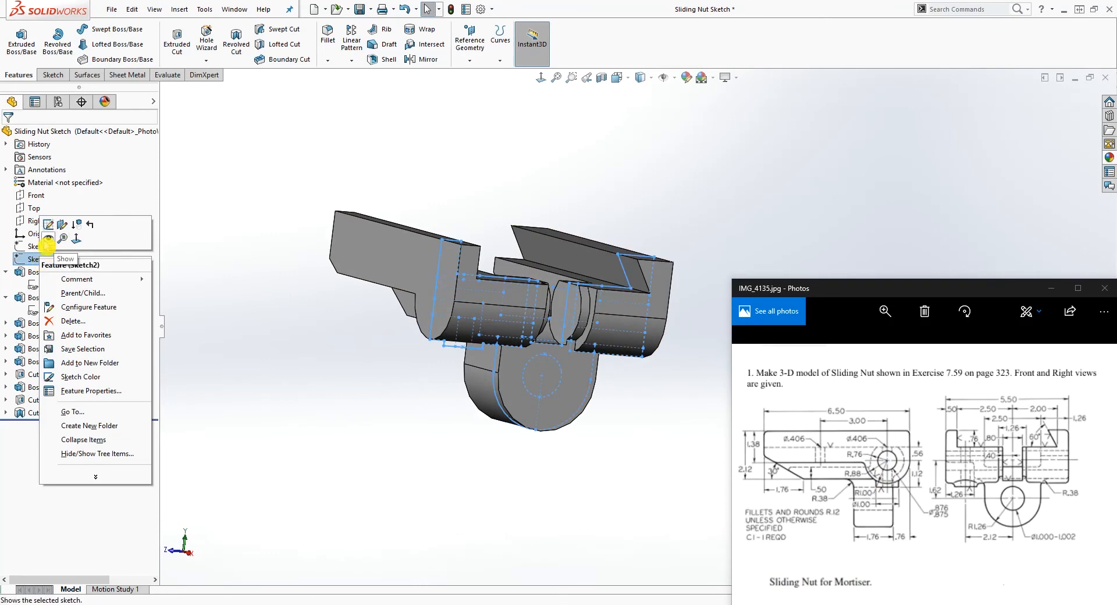
click(47, 240)
right_click(37, 246)
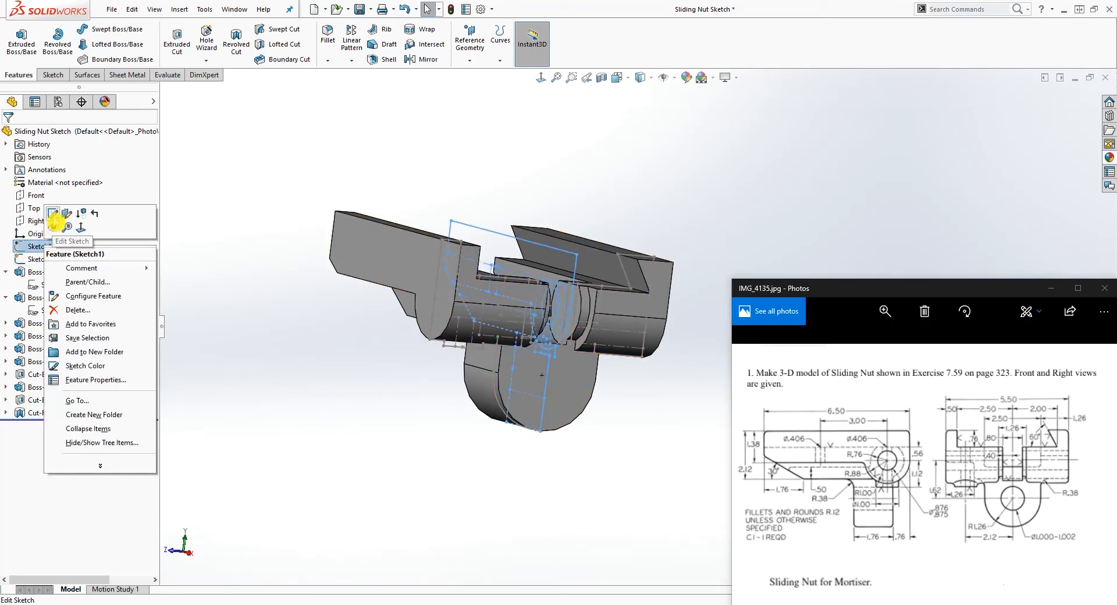
click(428, 147)
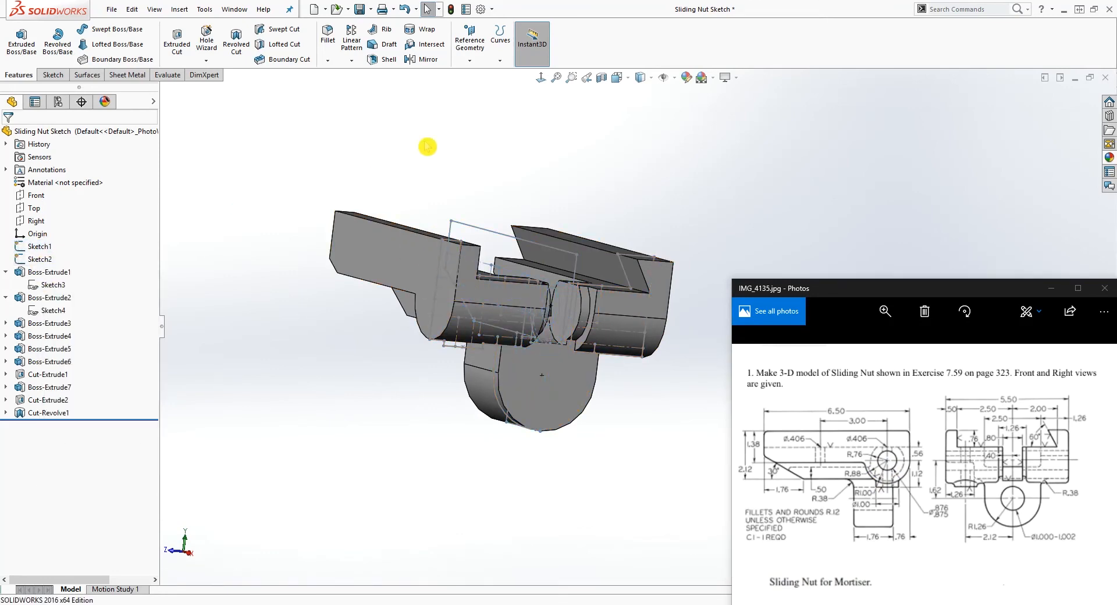
- Sketch a closed half-profile of the small boss on the Right plane, from its bottom-edge midpoint up to the dash-dot line, with the slanted side made vertical
click(542, 80)
scroll(615, 267, up, 3)
scroll(587, 368, down, 8)
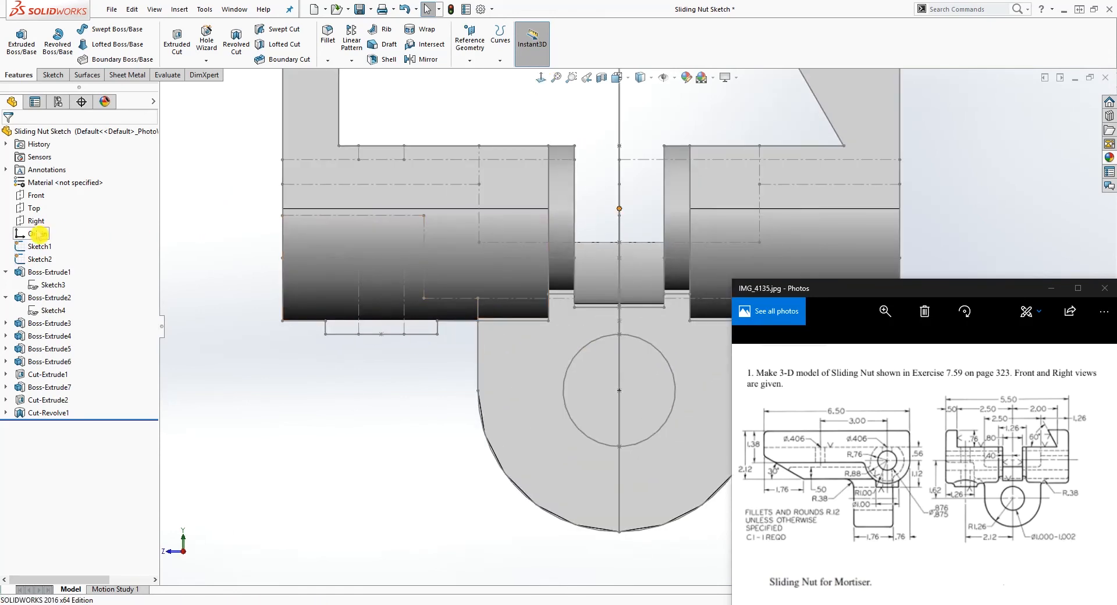
click(36, 220)
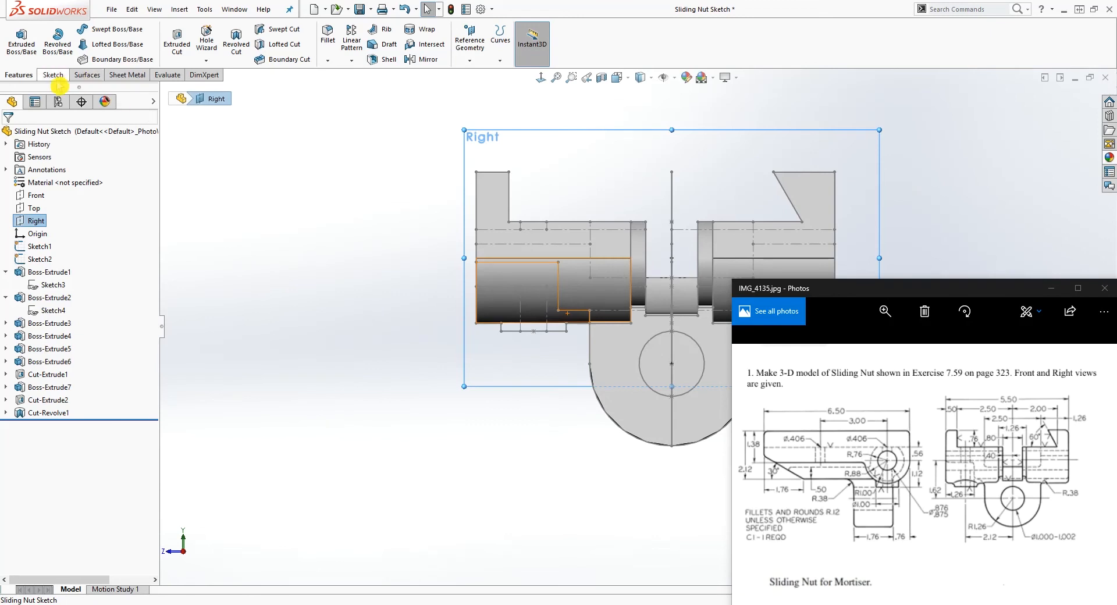
click(52, 75)
click(15, 41)
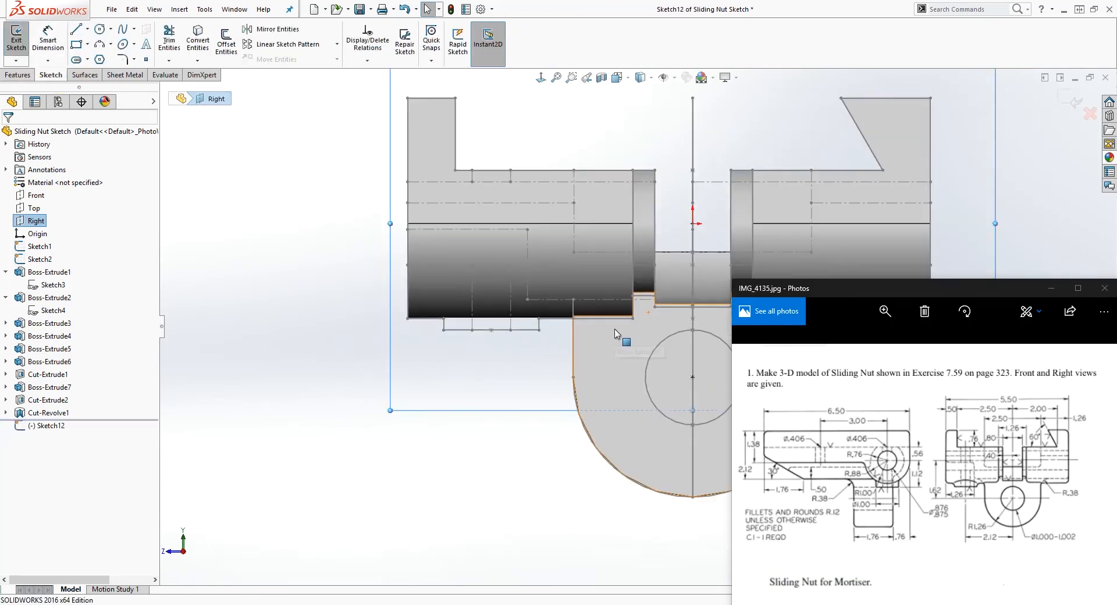
key(l)
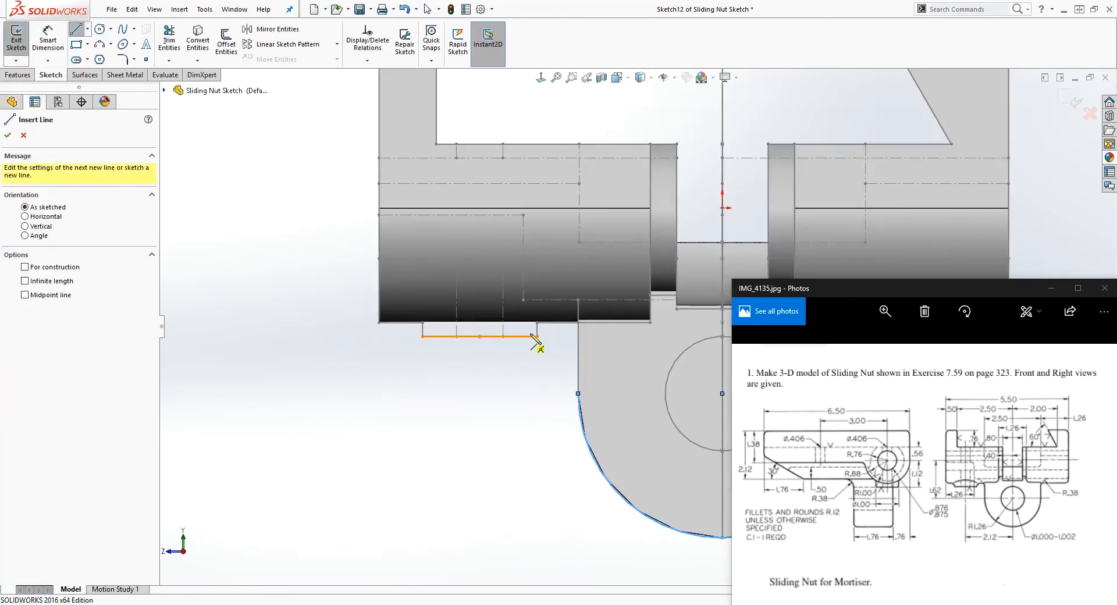
click(478, 336)
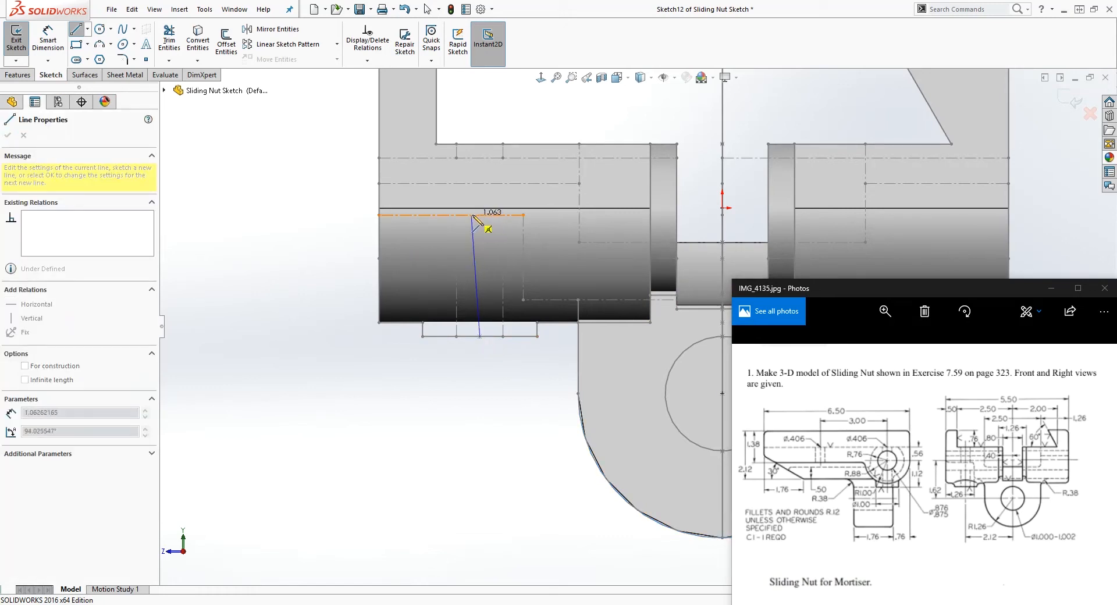
click(480, 215)
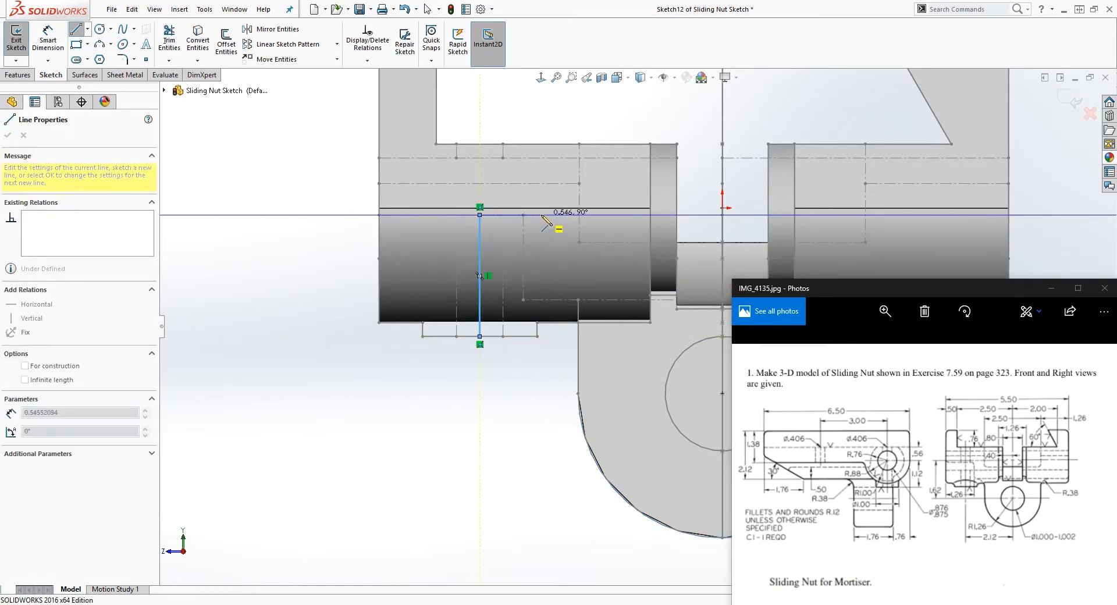
click(533, 215)
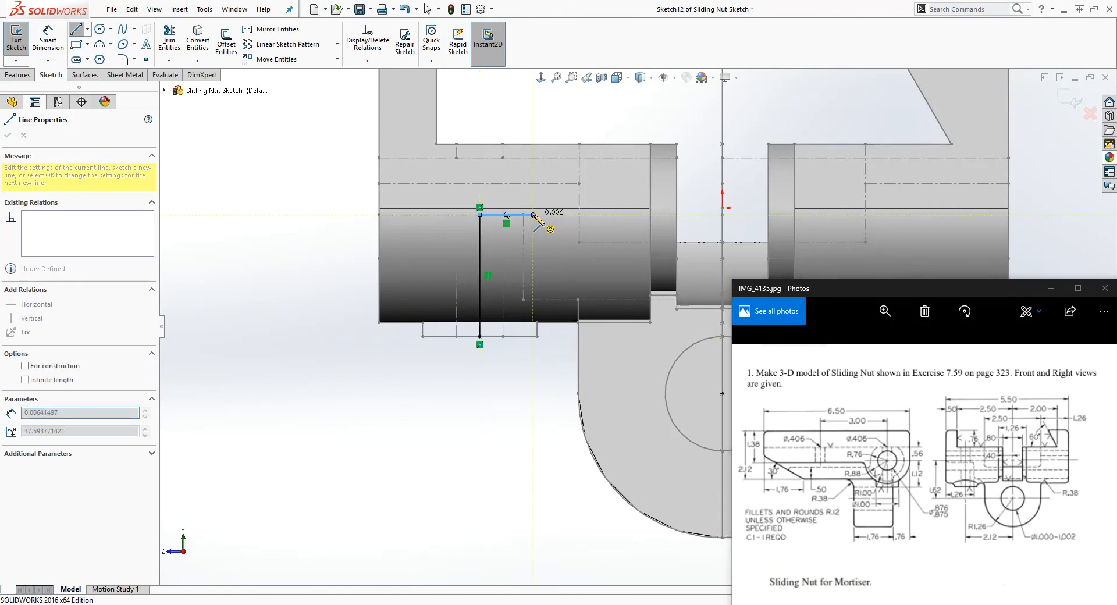
click(537, 336)
click(480, 336)
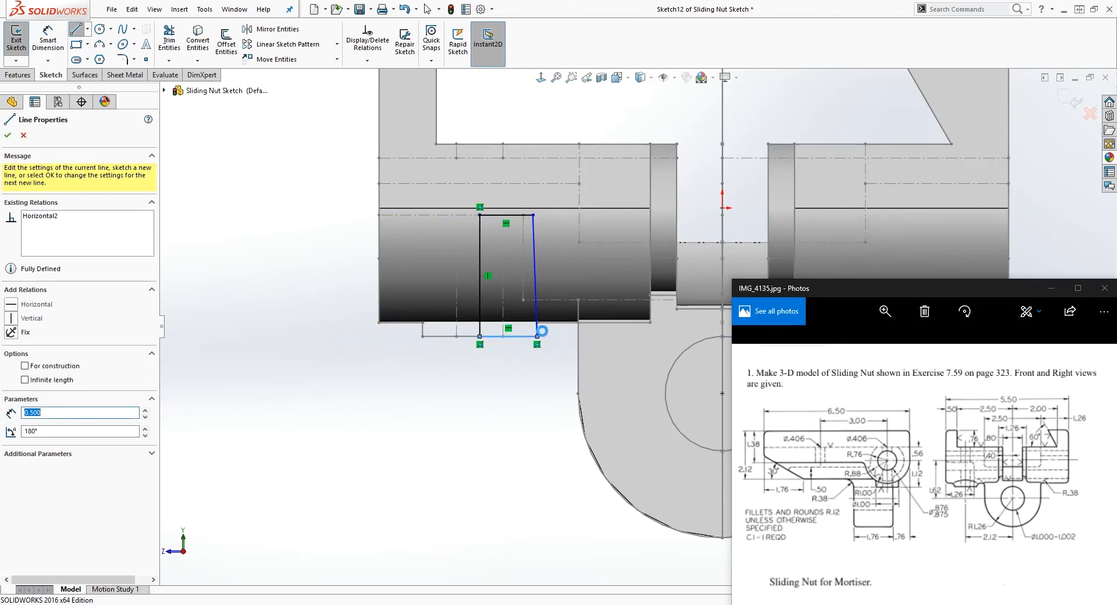
key(Escape)
click(536, 243)
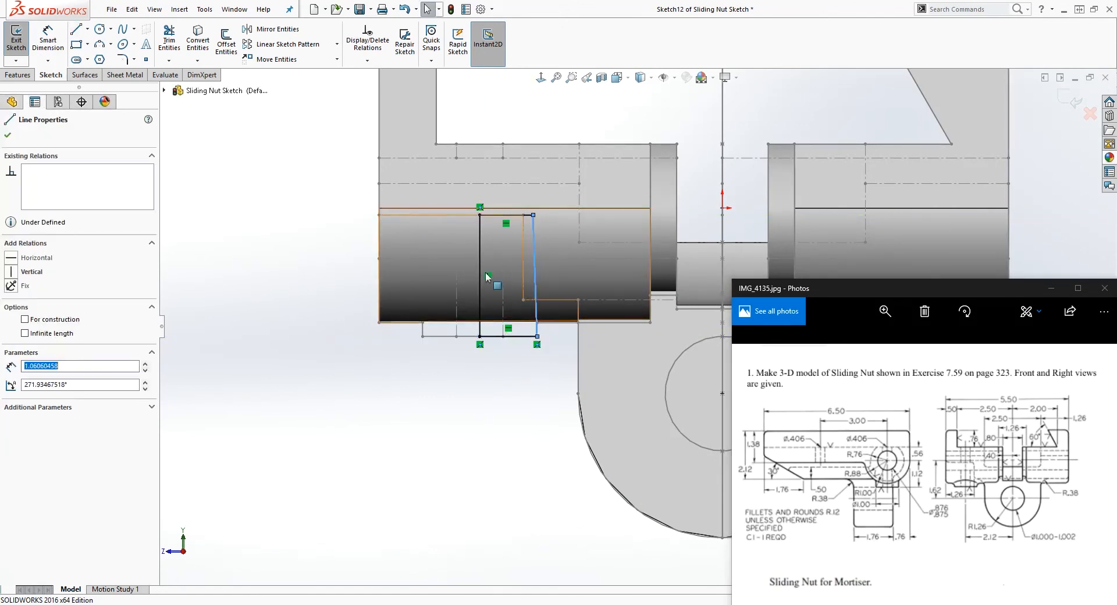
click(13, 272)
- Revolve the half-profile 360 degrees about its vertical centre-side line as a merged boss
click(18, 78)
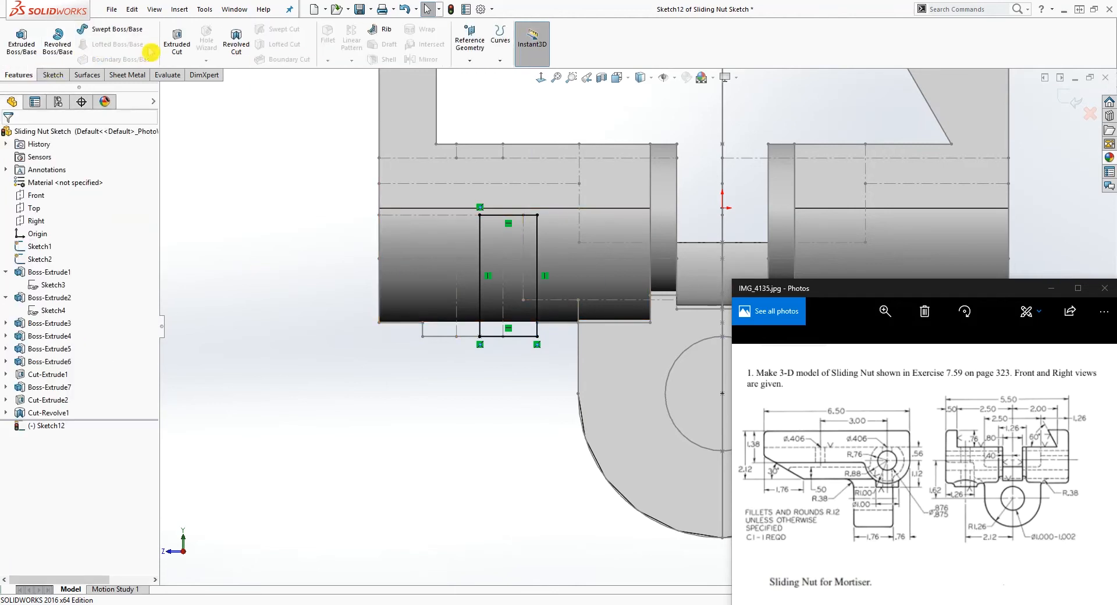
click(58, 40)
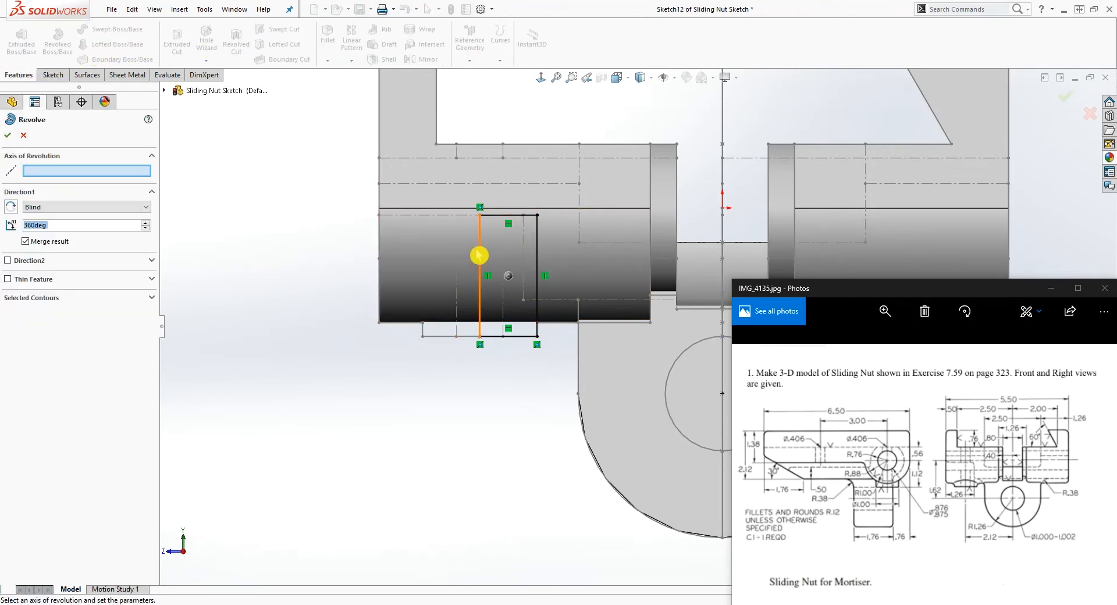
click(480, 254)
click(10, 139)
scroll(619, 282, up, 3)
scroll(678, 305, down, 3)
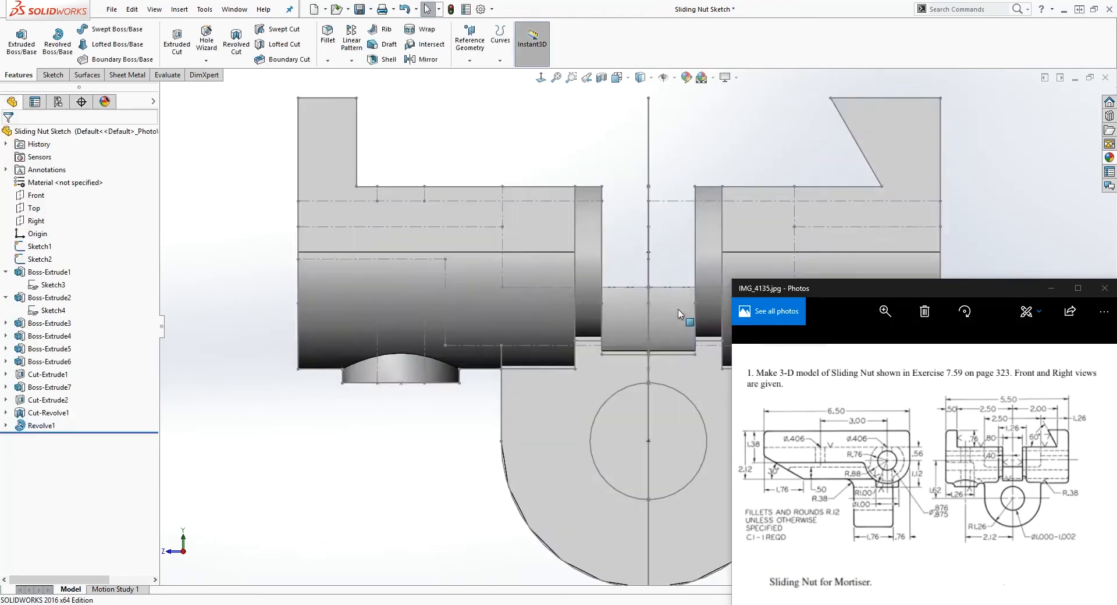
- Start a sketch on the rounded lug's flat face and convert Sketch2's reference circle into it
scroll(679, 304, up, 3)
middle_drag(678, 305, 771, 258)
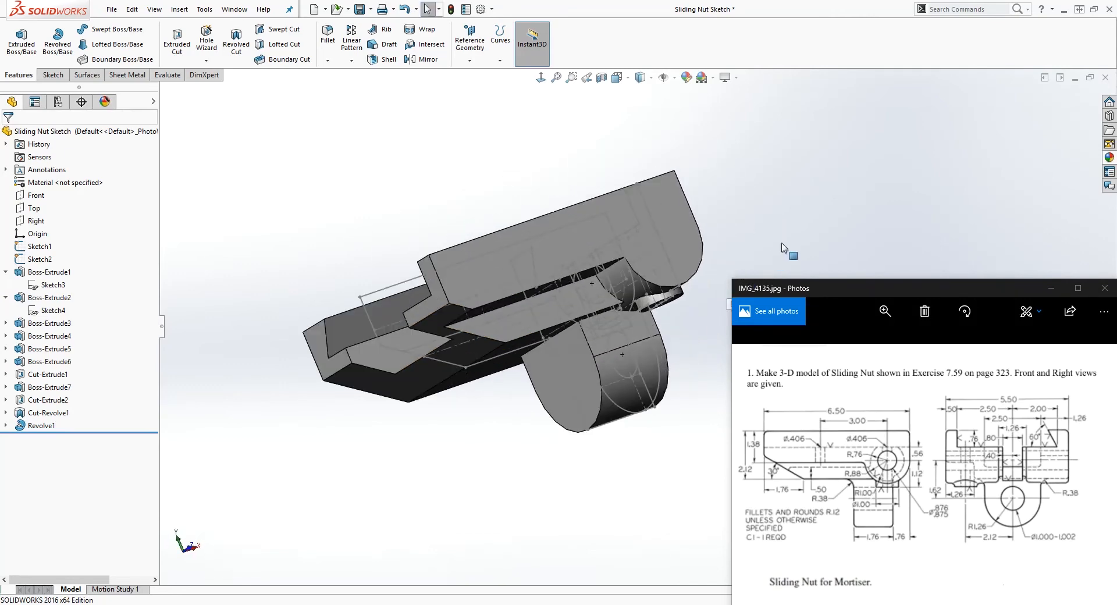
middle_drag(660, 352, 527, 360)
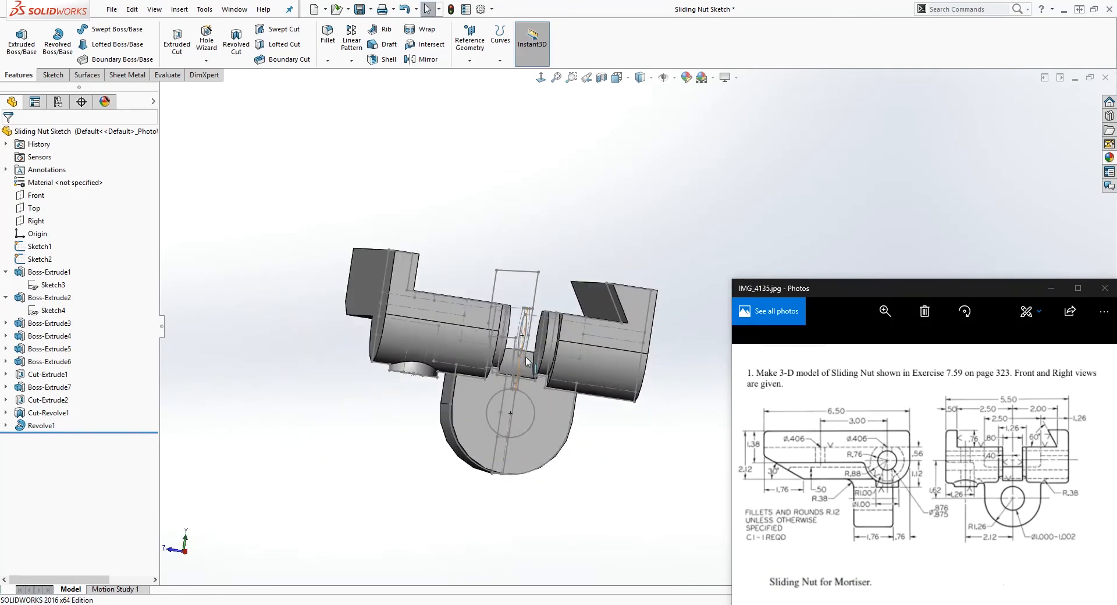
scroll(526, 360, down, 3)
click(588, 404)
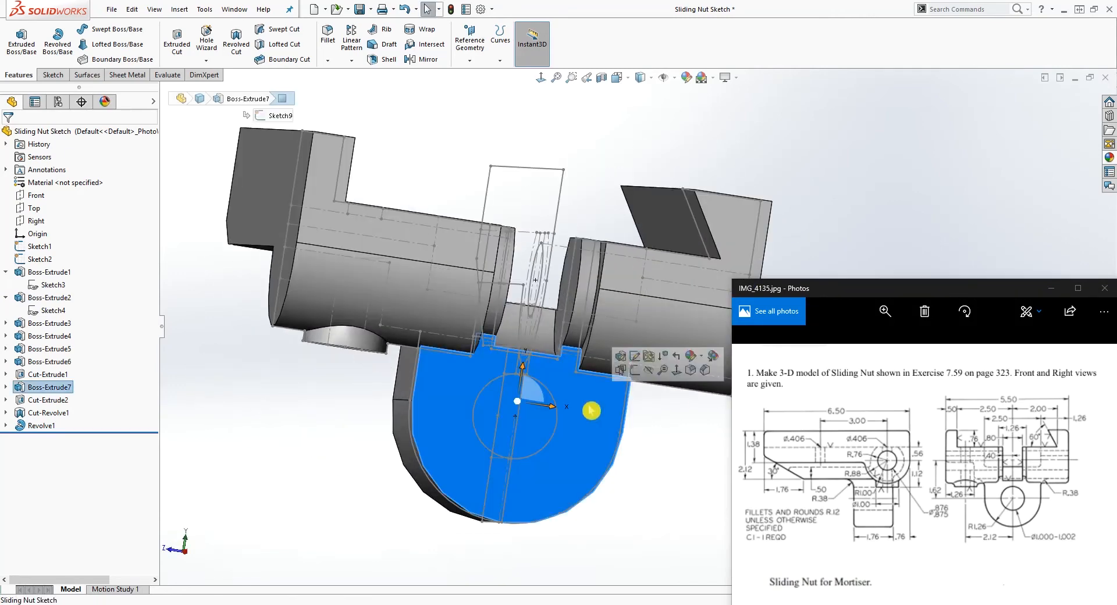
click(542, 79)
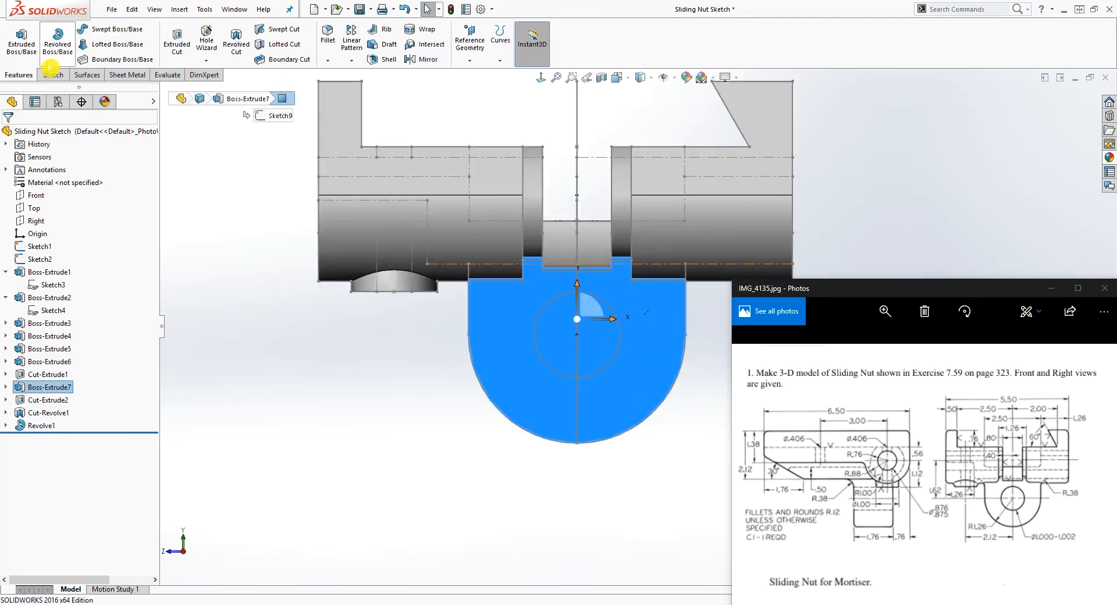
click(52, 73)
click(17, 38)
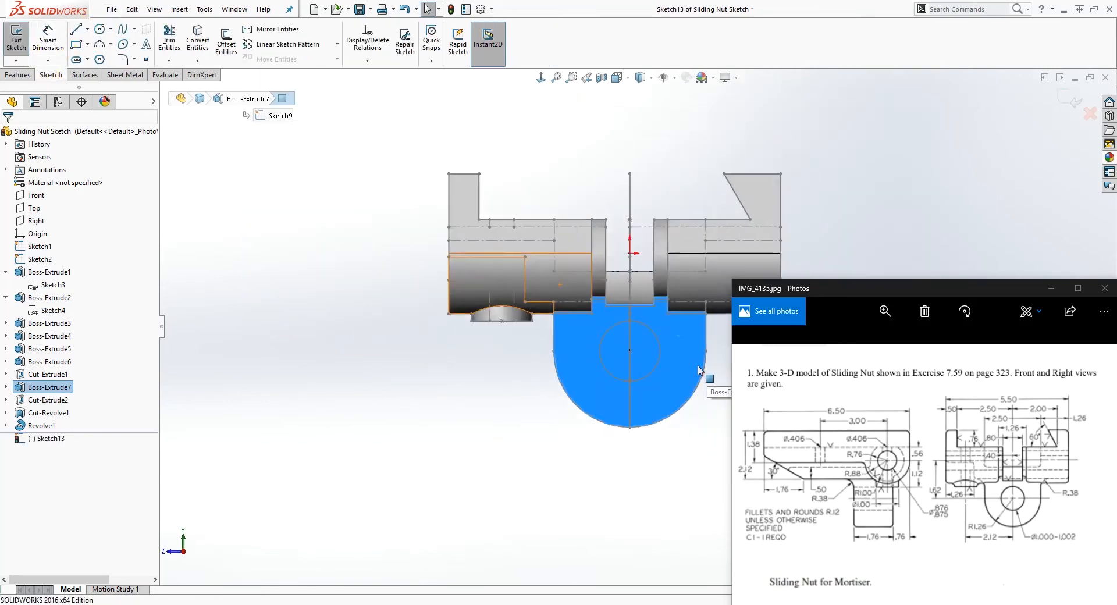
scroll(700, 371, down, 5)
click(584, 302)
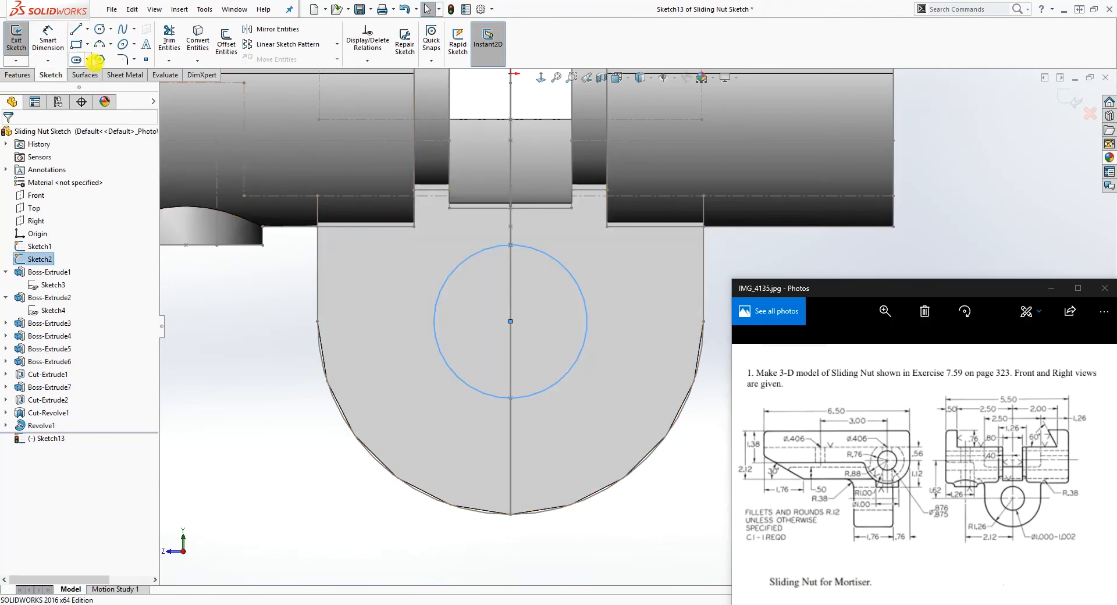
click(193, 41)
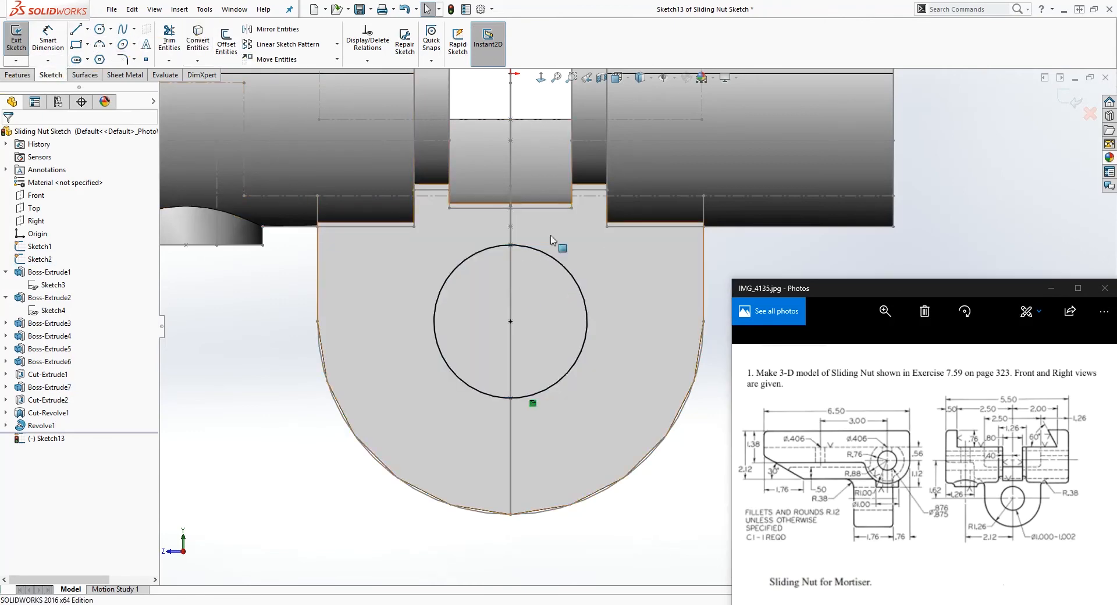
- Cut the circle through the rounded lug with an Extruded Cut set to Up To Next
click(30, 77)
click(173, 44)
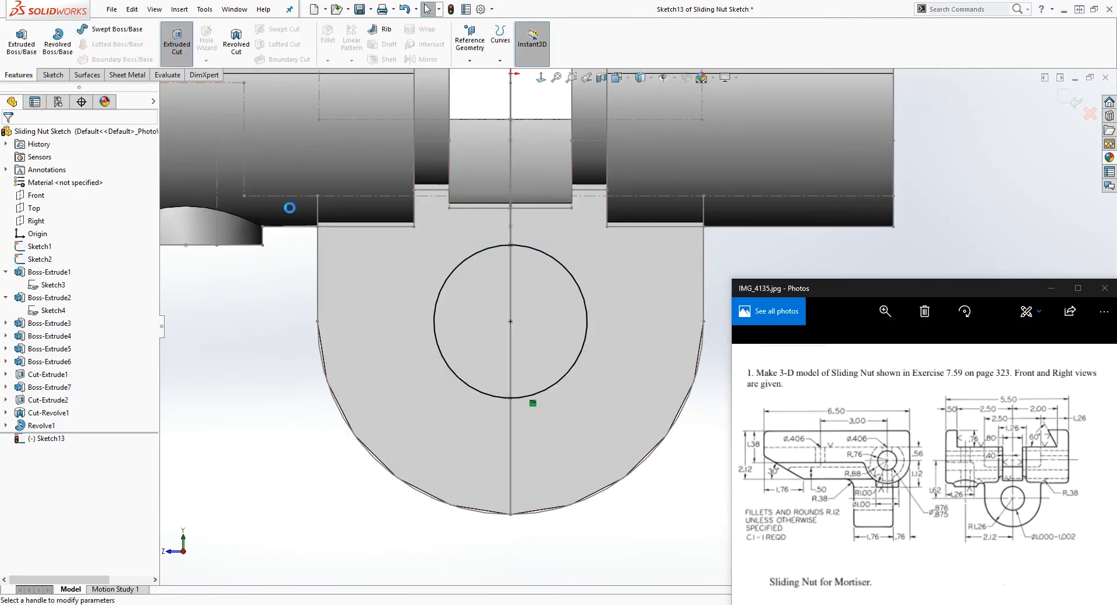
click(95, 205)
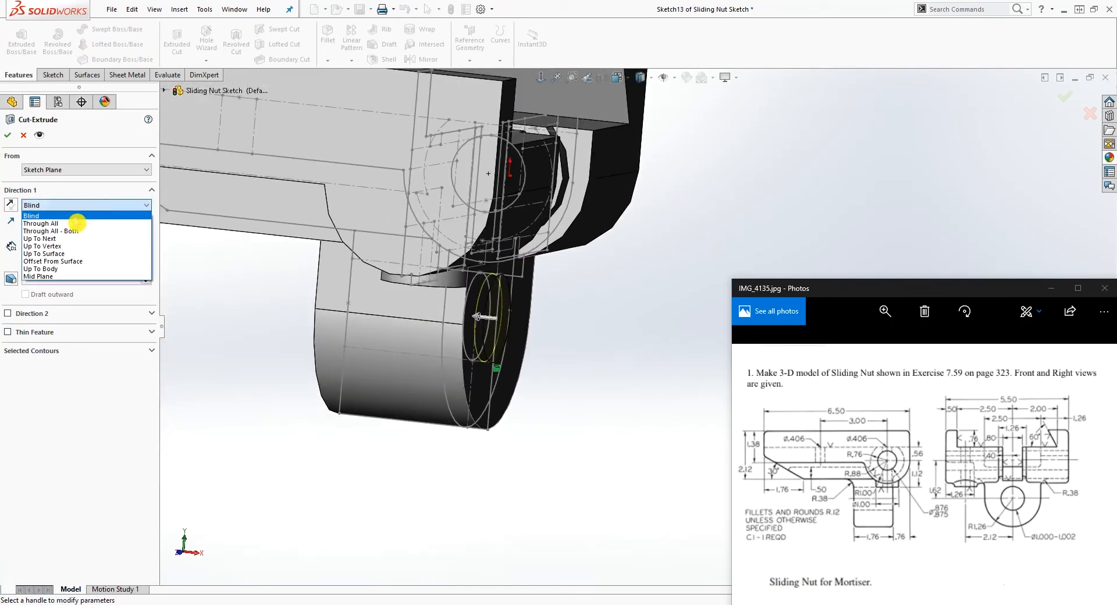
click(67, 238)
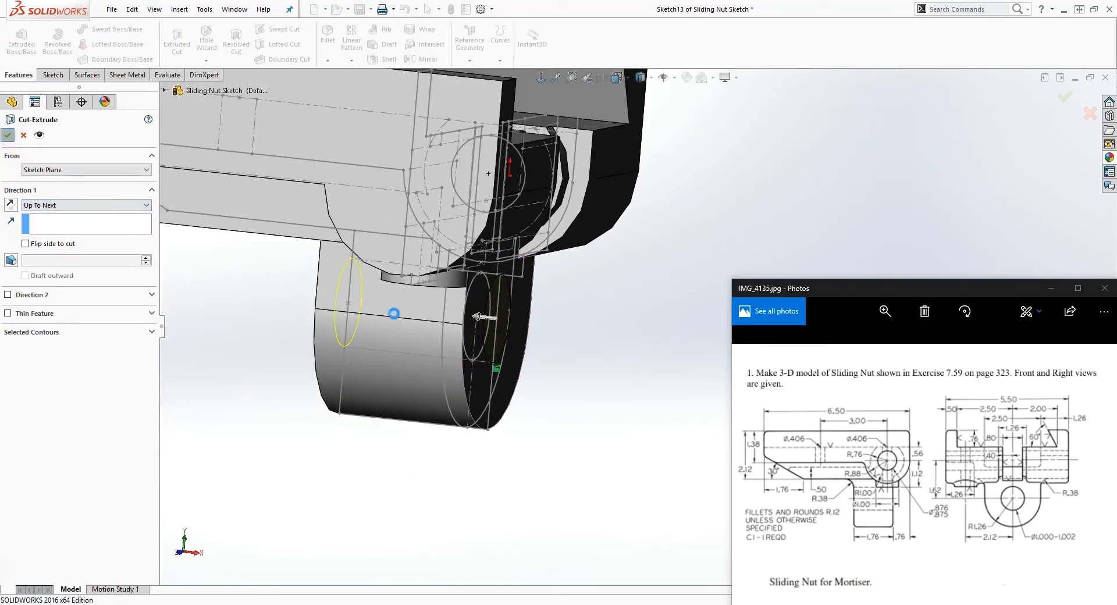
- Start a sketch on the outer side face of Boss-Extrude1 and convert Sketch1's solid reference circle at the origin into it
middle_drag(474, 369, 594, 270)
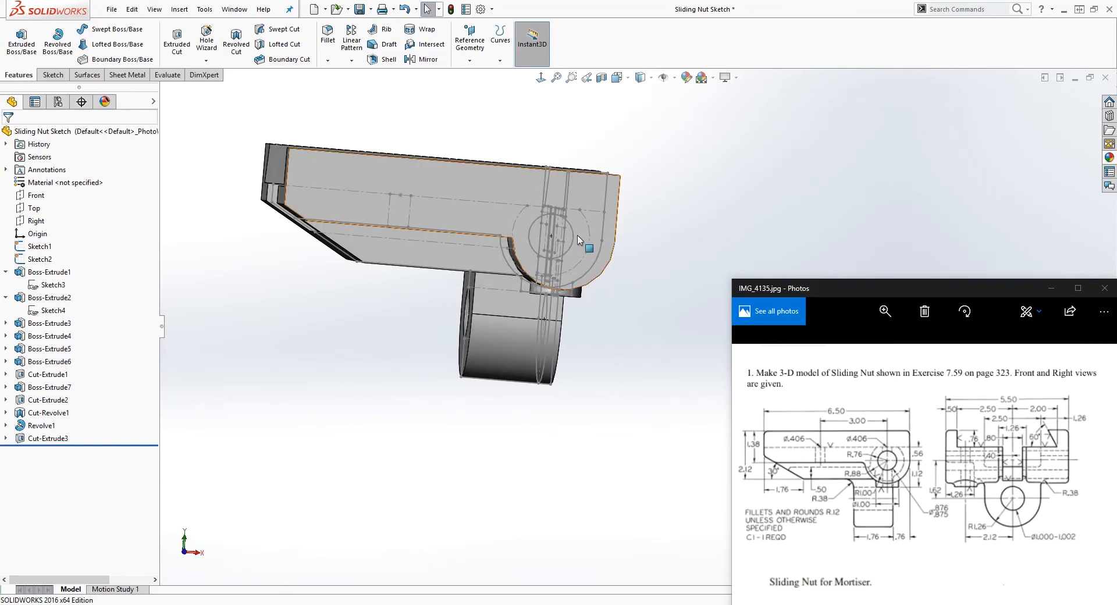
click(514, 184)
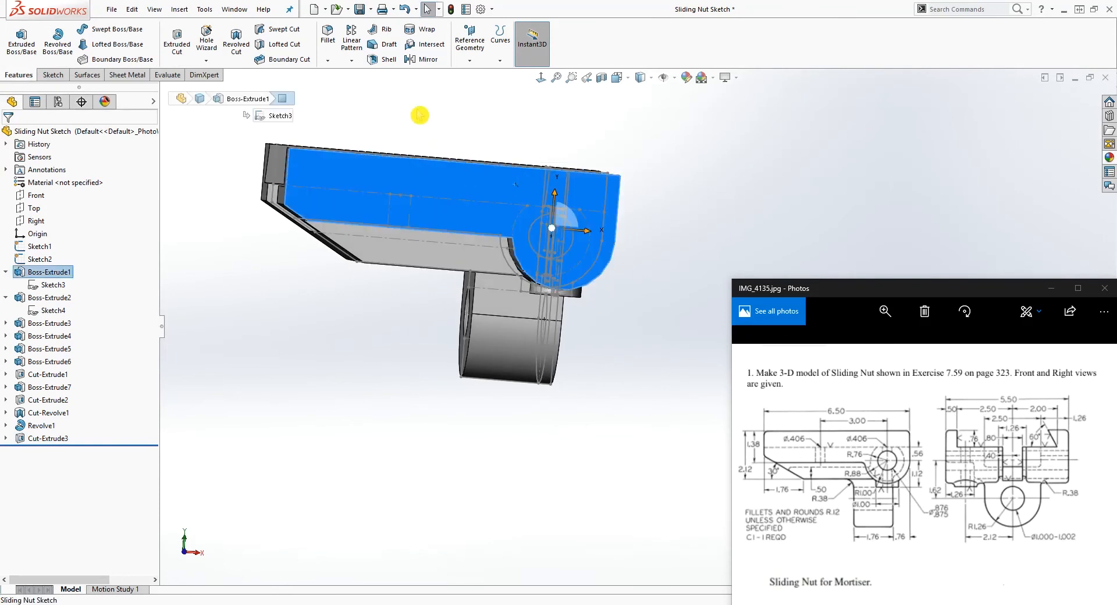
click(52, 75)
click(26, 42)
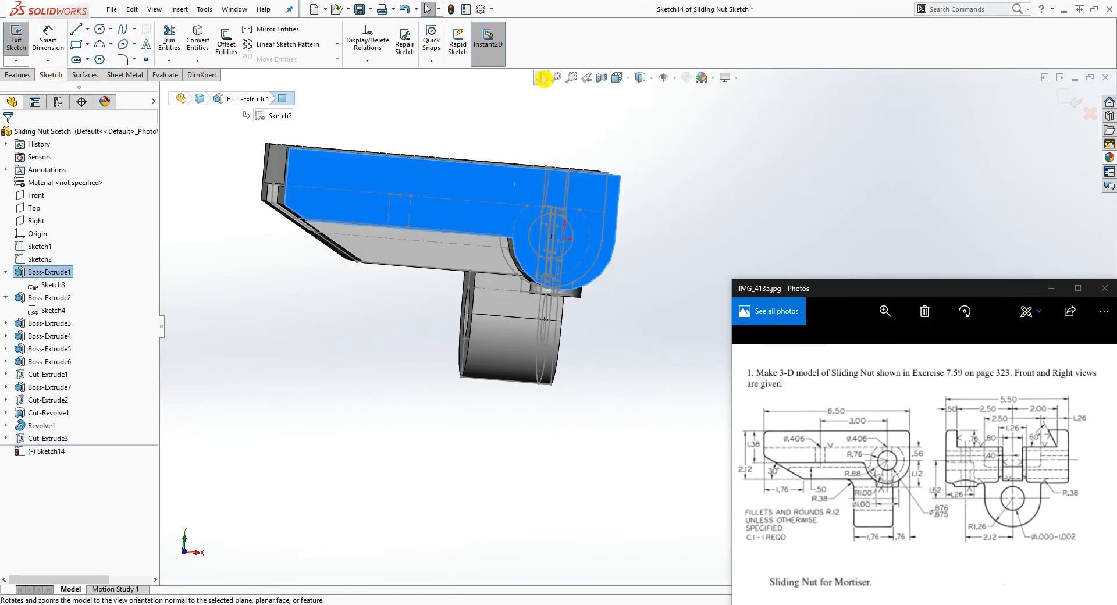
scroll(1026, 252, down, 5)
scroll(635, 413, down, 1)
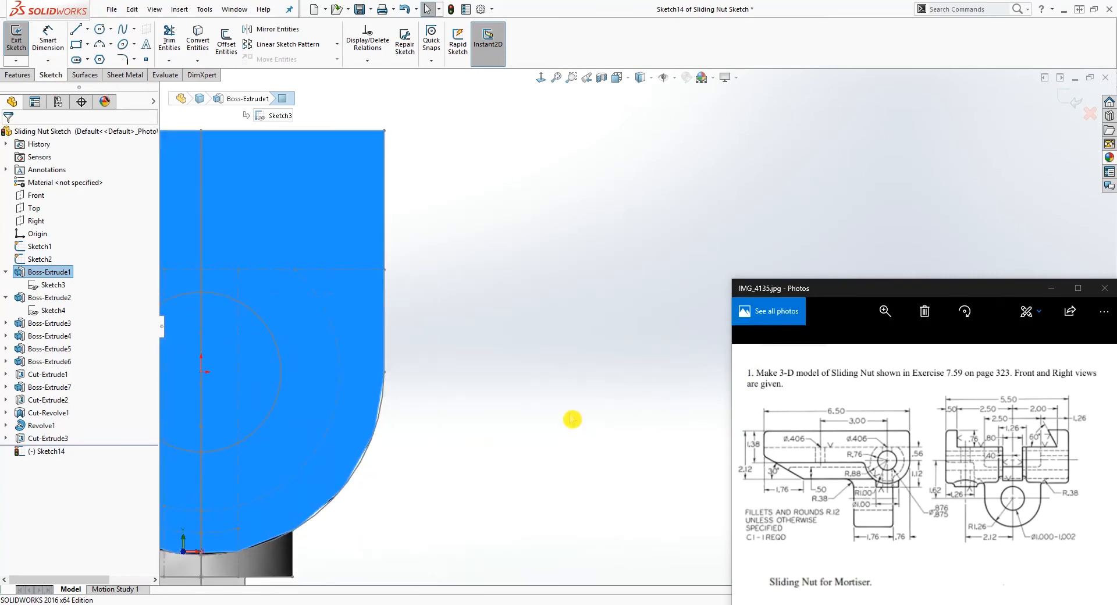
scroll(574, 418, up, 3)
scroll(477, 410, down, 1)
scroll(418, 385, down, 1)
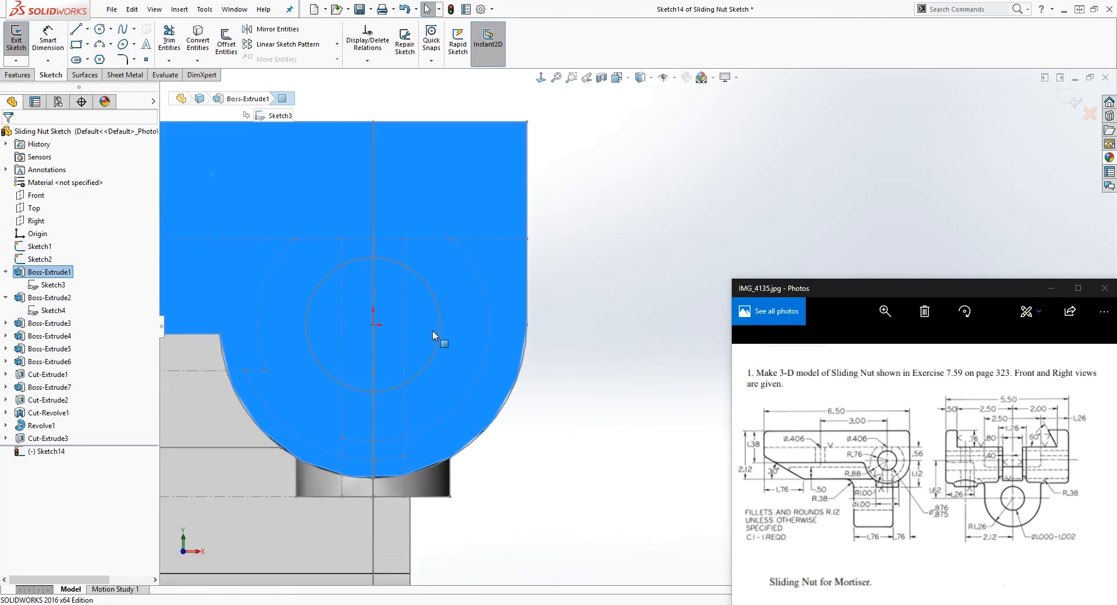
click(440, 329)
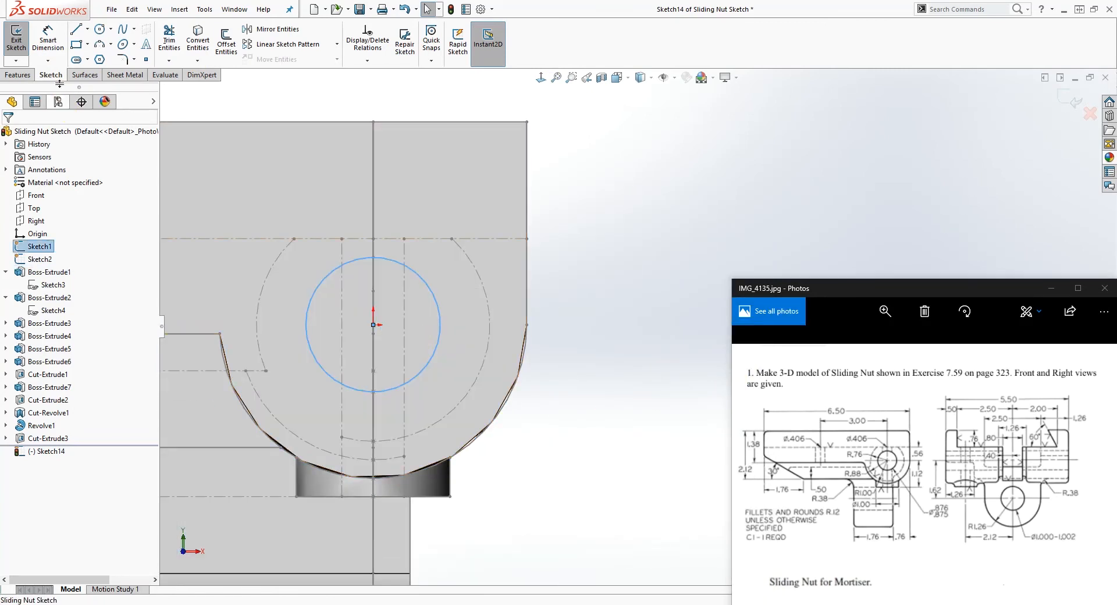
click(196, 39)
- Cut the circle lengthwise through both cylinders with an Extruded Cut set to Through All
scroll(637, 325, up, 2)
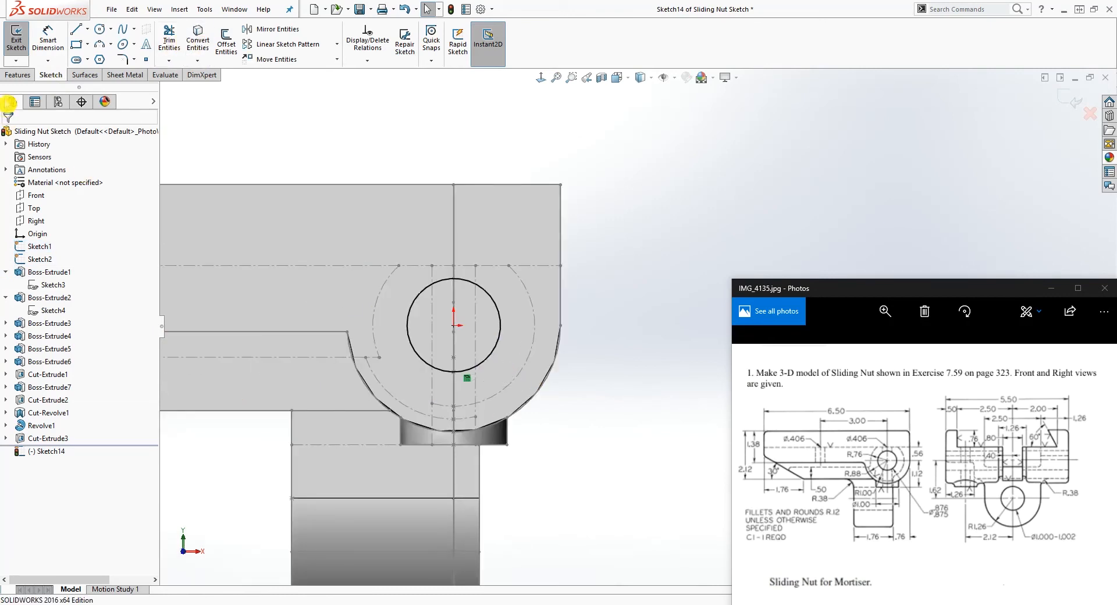
click(19, 78)
click(182, 44)
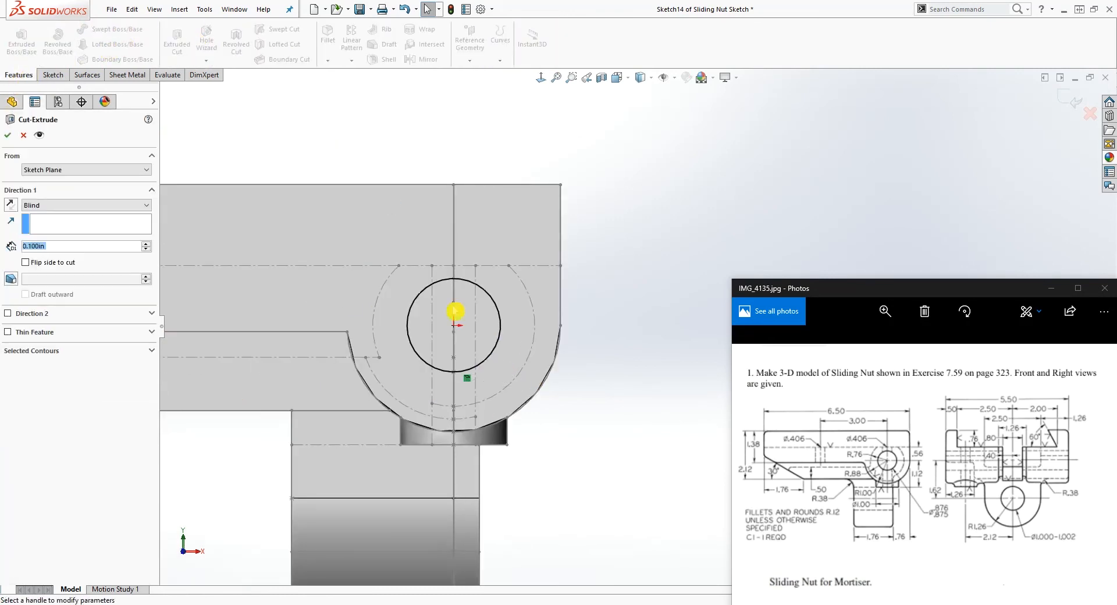
click(83, 207)
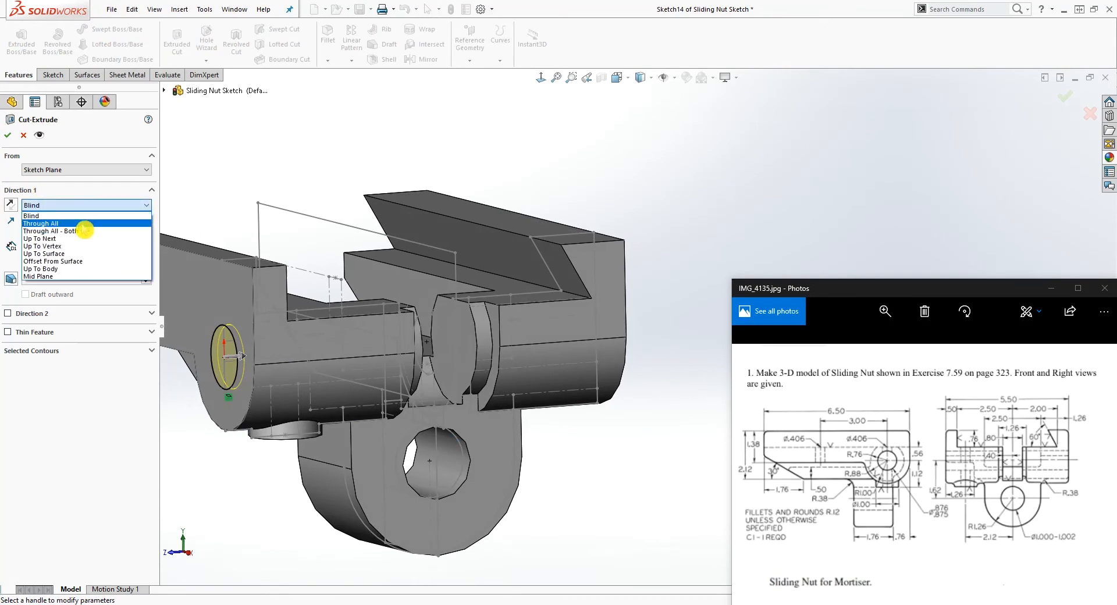
click(82, 226)
scroll(453, 420, up, 3)
middle_drag(453, 423, 434, 467)
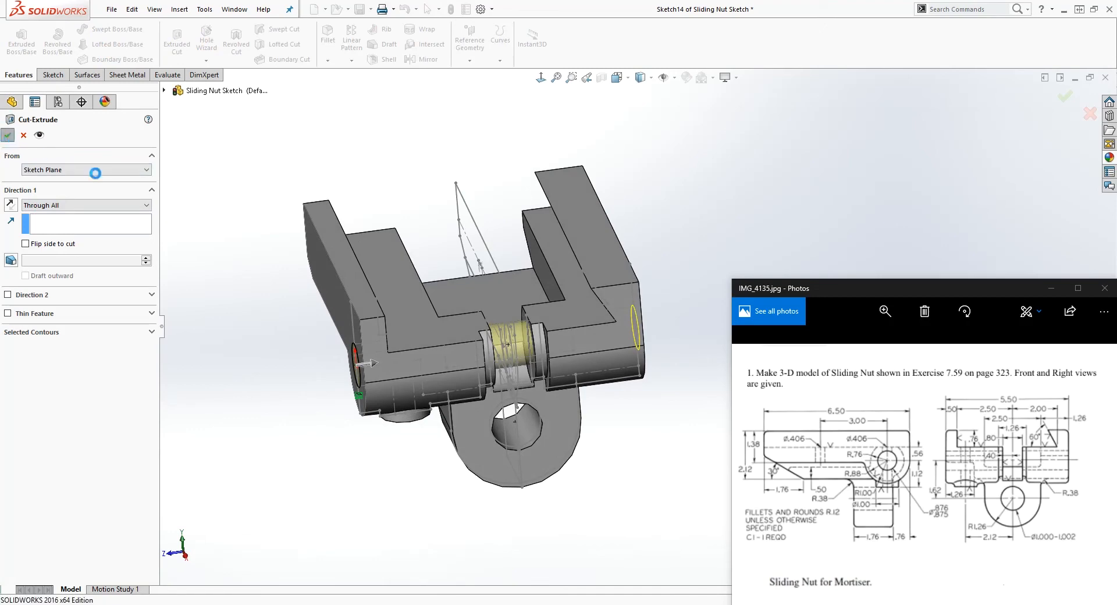
- Start a sketch on the round flat face of the small boss beneath the cylinder
middle_drag(464, 411, 416, 270)
scroll(394, 323, down, 5)
click(388, 278)
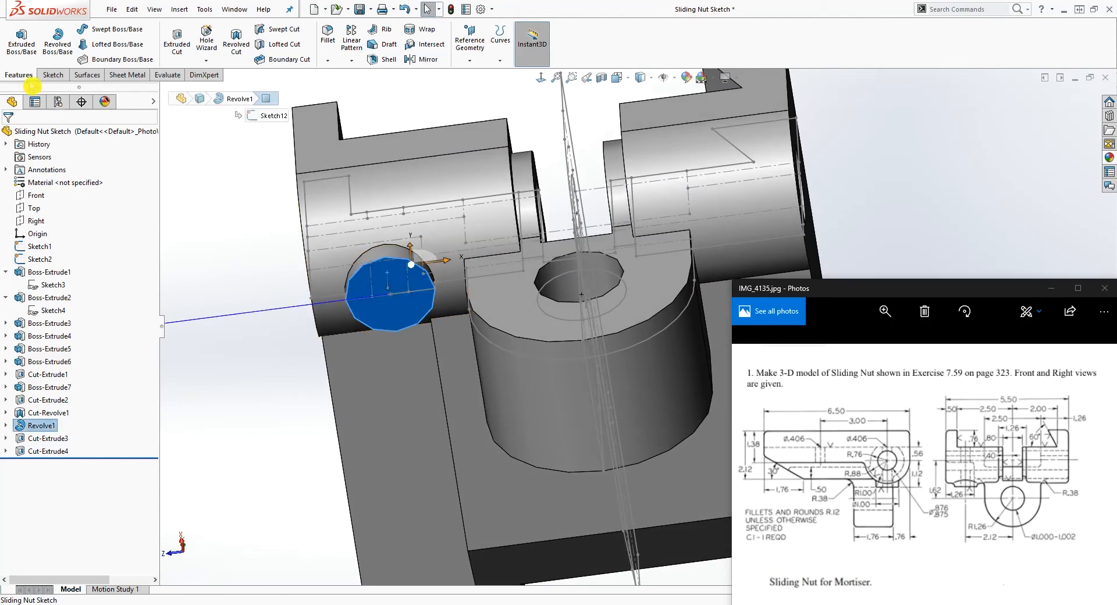
click(53, 74)
click(16, 41)
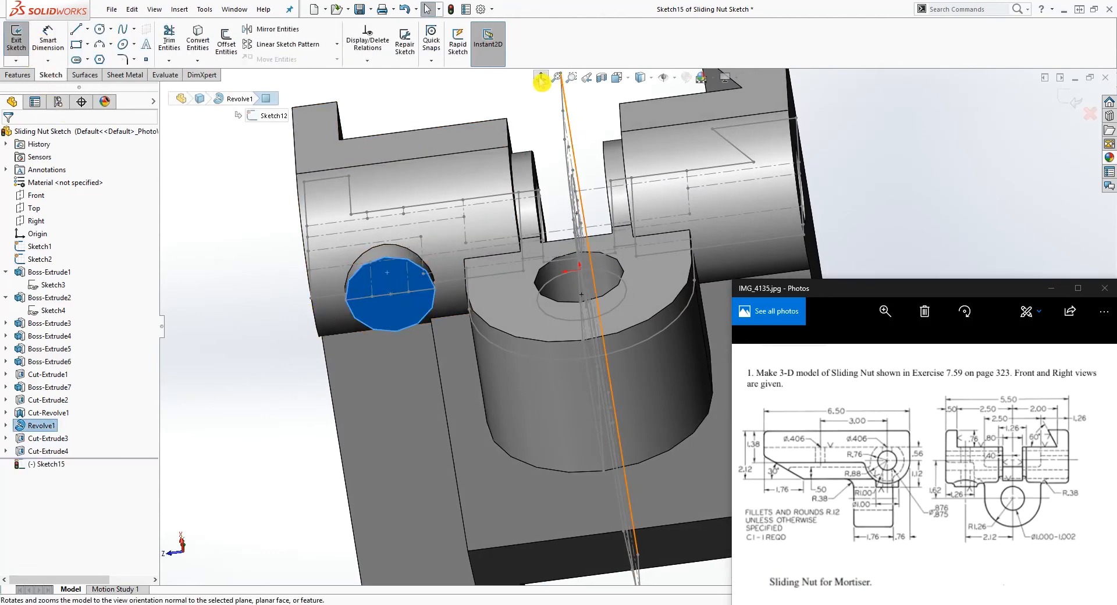
click(540, 79)
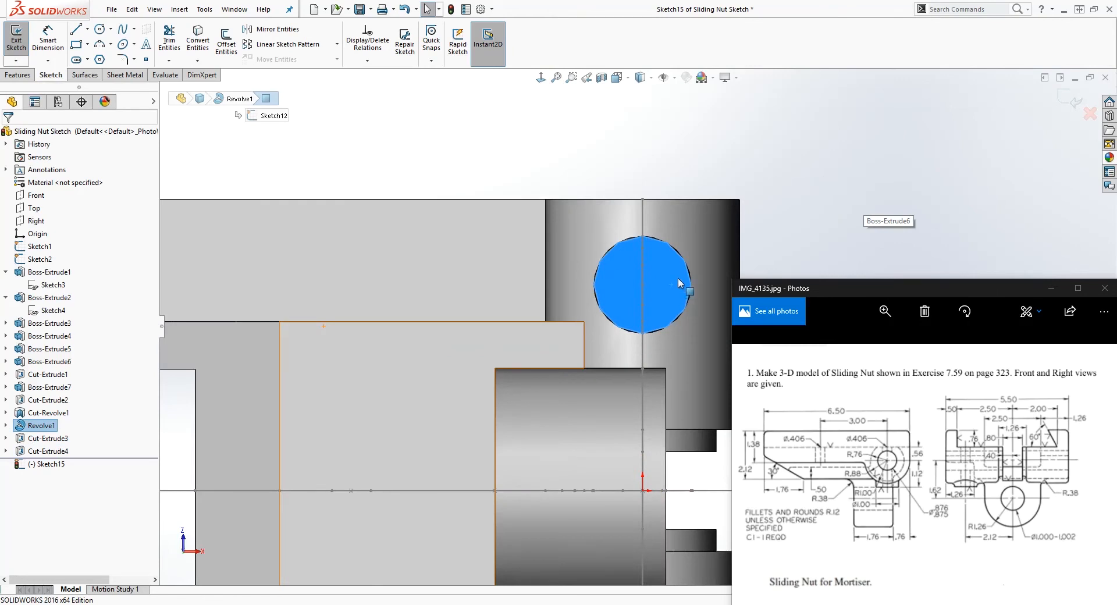
- Draw a circle with a radius of about 0.177 at the centre of the boss face
click(101, 45)
click(100, 31)
middle_drag(562, 342, 602, 330)
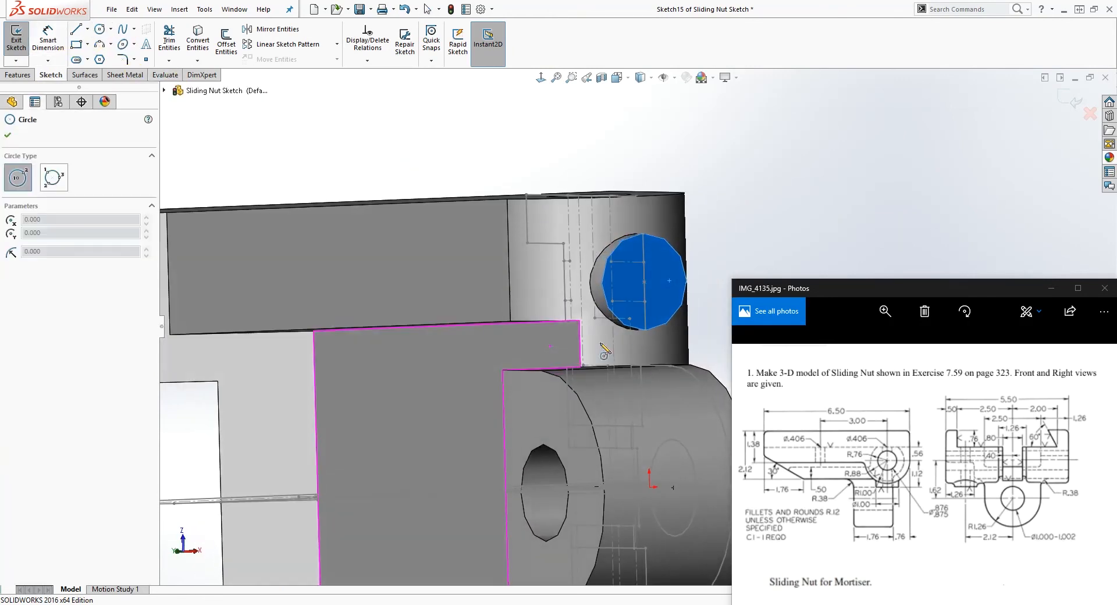
click(645, 283)
click(651, 267)
key(Escape)
scroll(633, 264, down, 2)
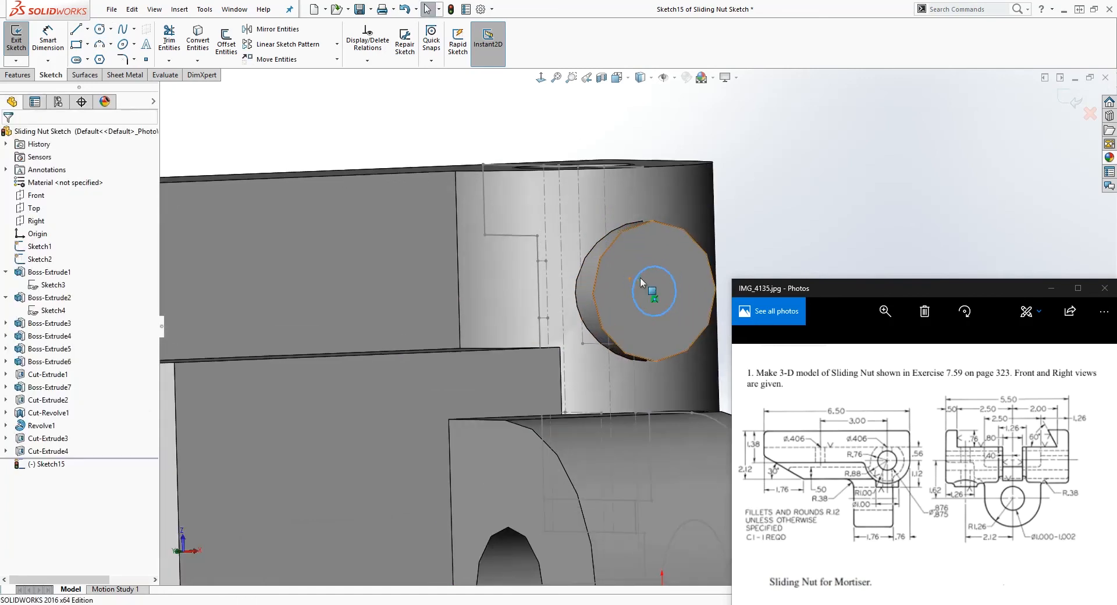
- Make the circle coincident with Sketch2's reference point just outside it on the boss face
middle_drag(629, 256, 643, 271)
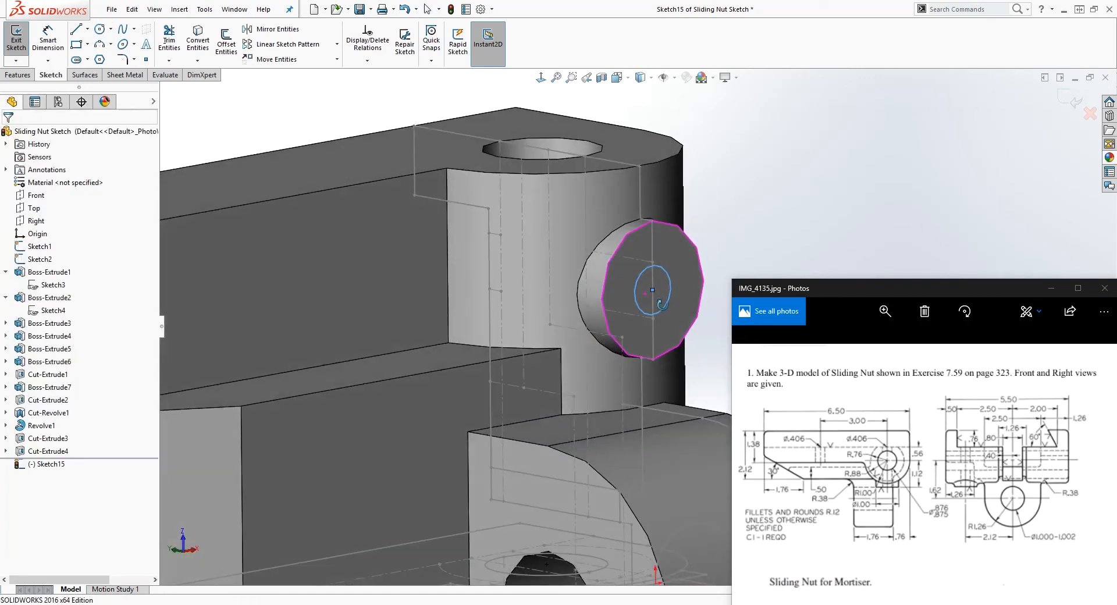
click(660, 271)
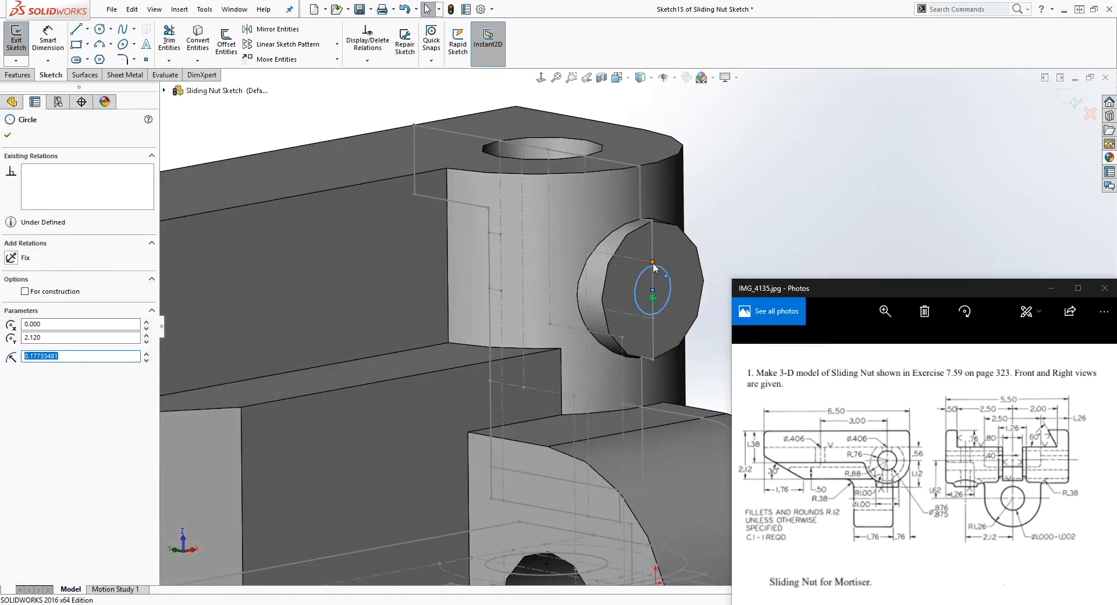
ctrl+click(653, 263)
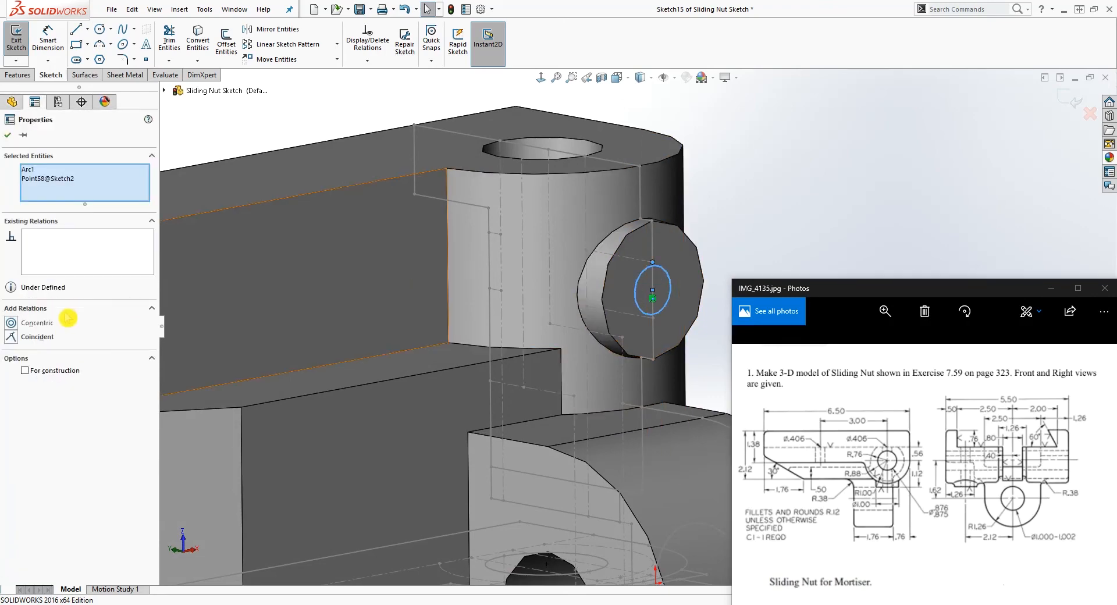
click(12, 341)
key(Escape)
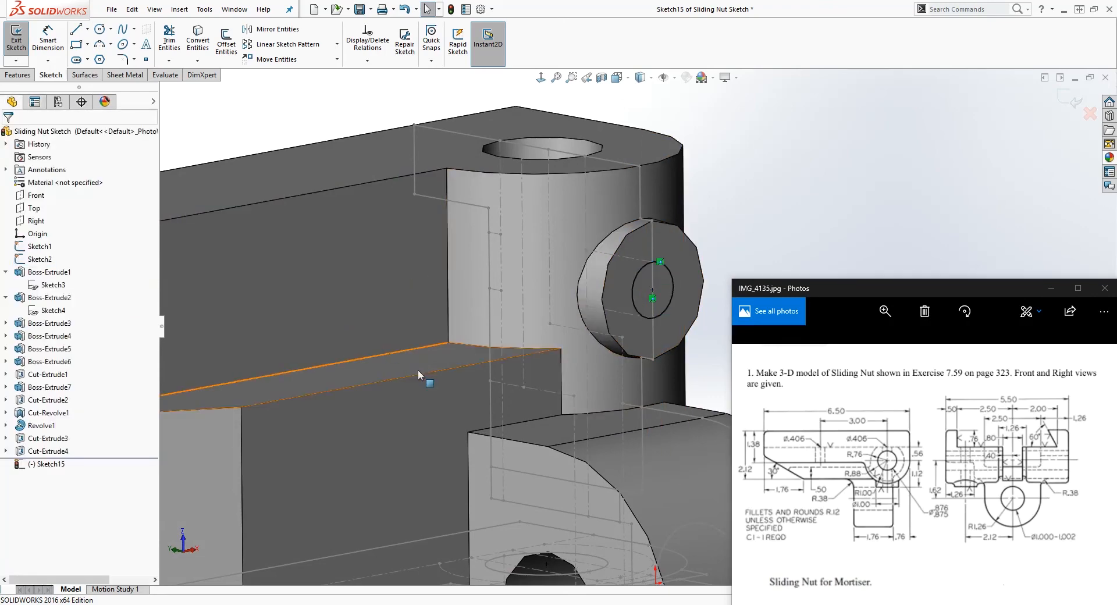
- Cut the circle up through the boss and cylinder with an Extruded Cut set to Through All
middle_drag(425, 375, 400, 456)
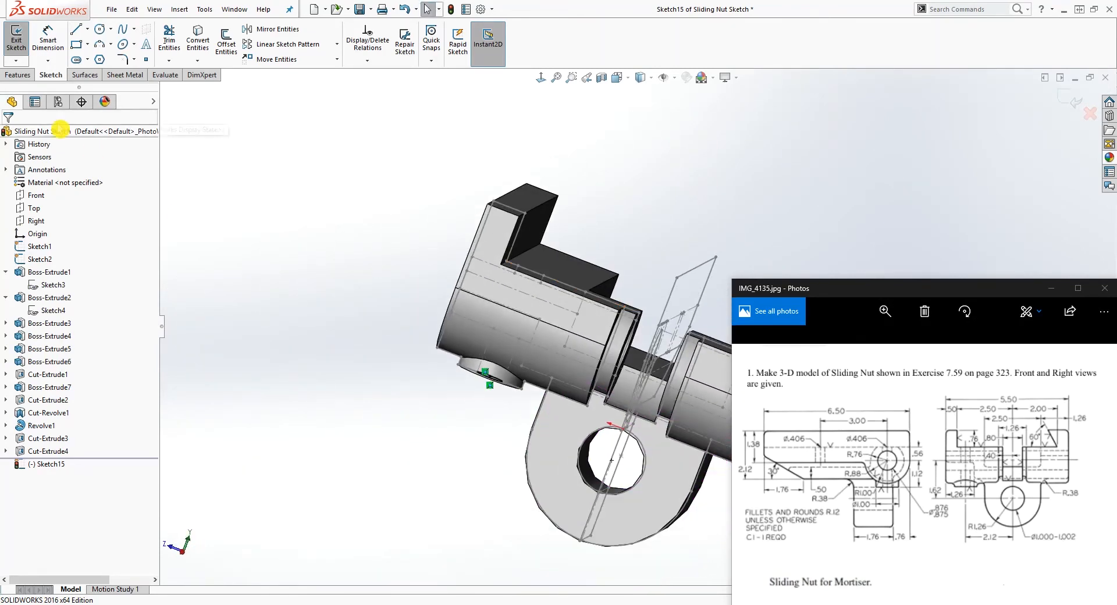
click(22, 76)
click(185, 46)
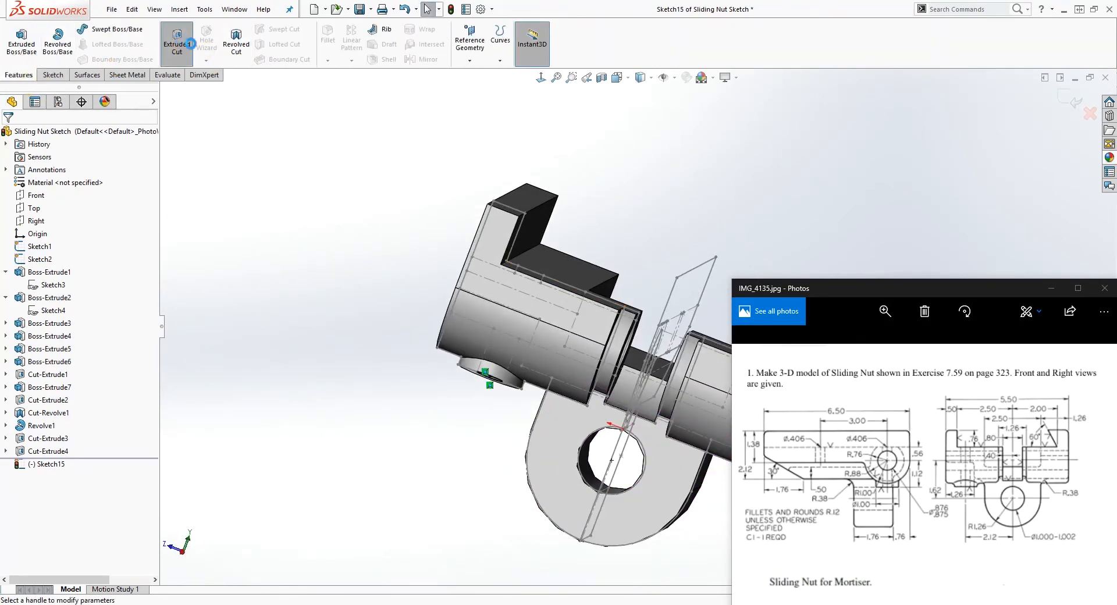
click(117, 206)
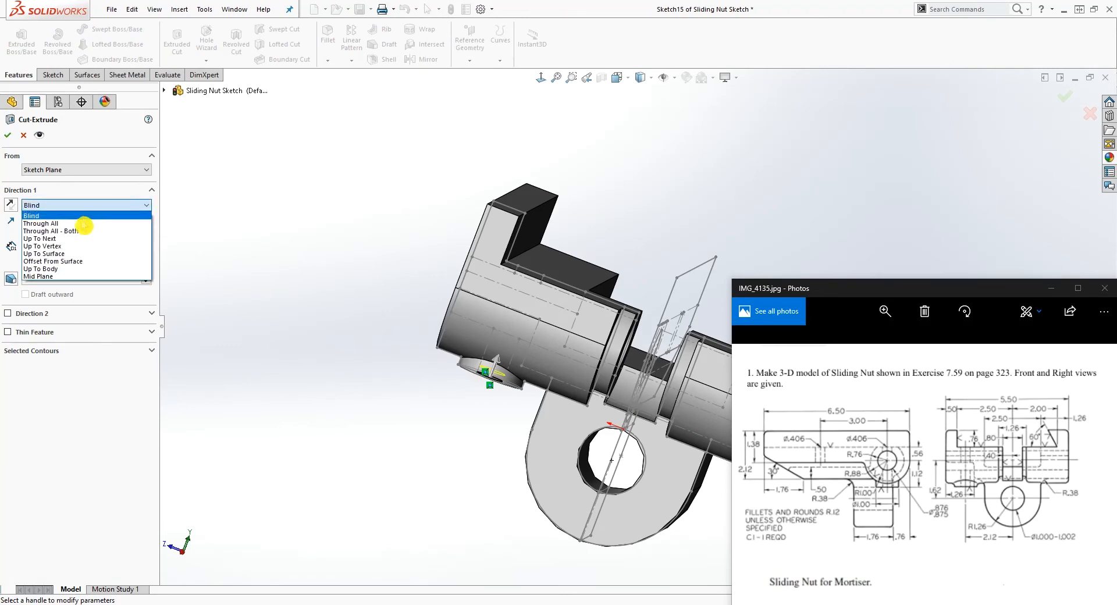
click(80, 242)
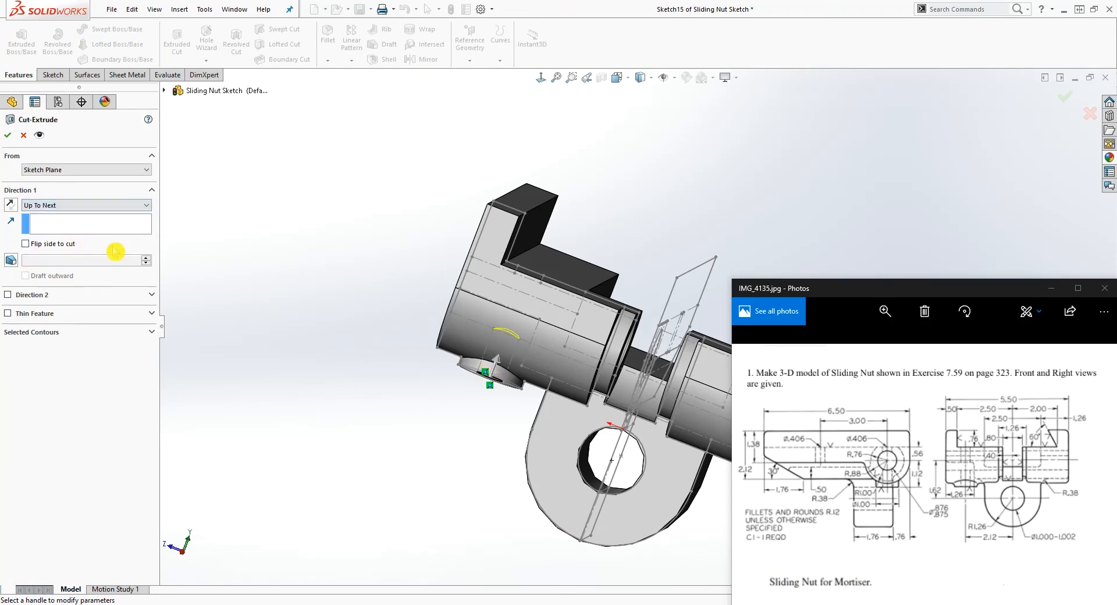
click(92, 208)
click(58, 224)
middle_drag(299, 332, 230, 361)
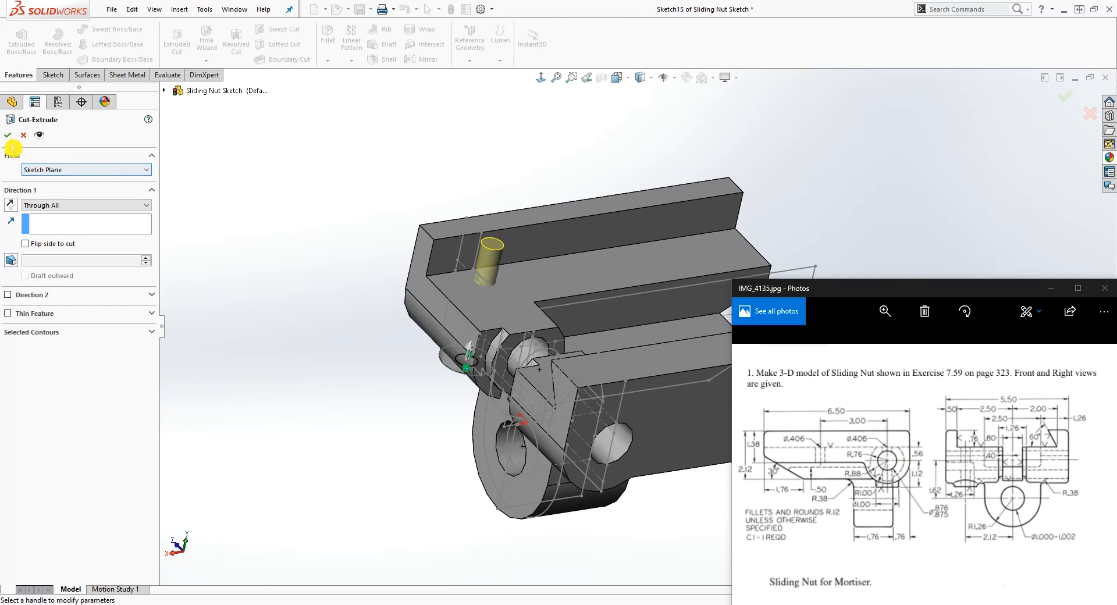
middle_drag(478, 428, 563, 514)
scroll(539, 378, down, 3)
middle_drag(538, 378, 644, 319)
middle_drag(605, 395, 669, 389)
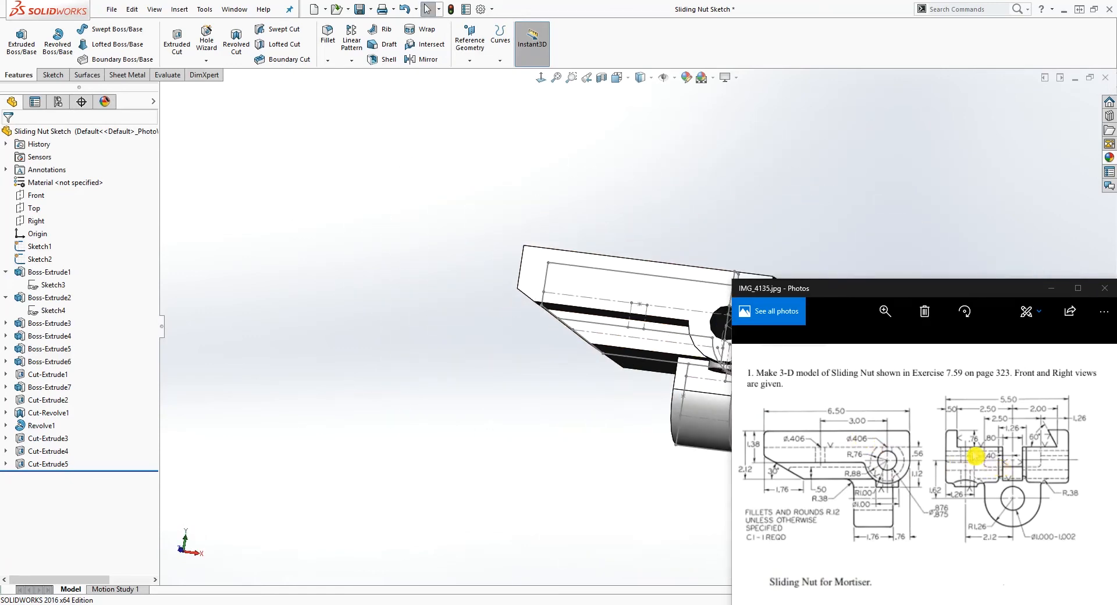
- Start a sketch on the L-shaped flat face of Cut-Extrude1 that contains the boss's through hole
middle_drag(616, 381, 527, 374)
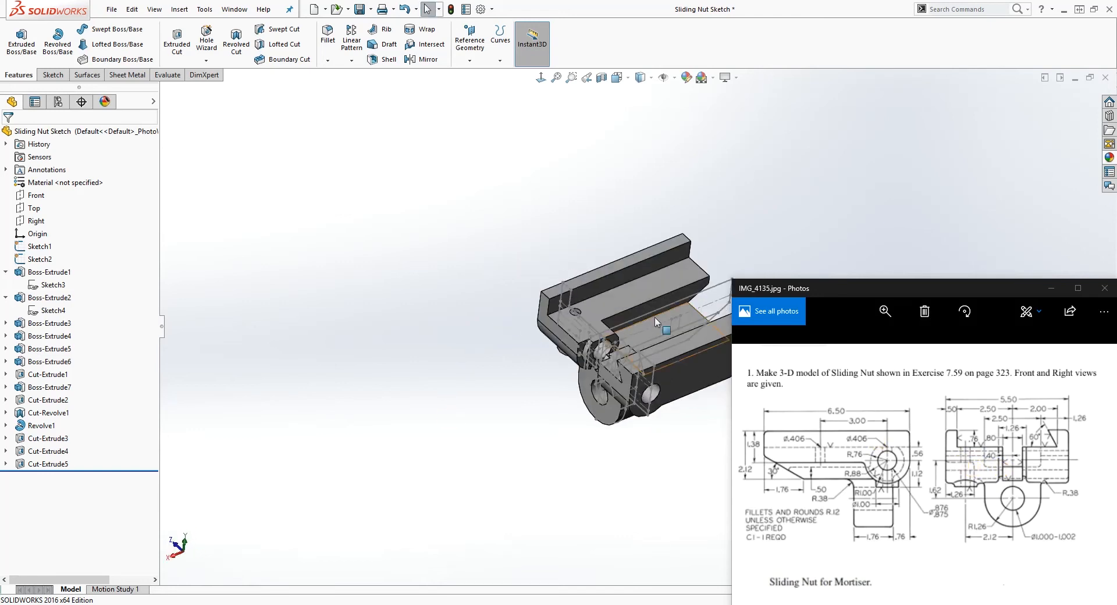
click(644, 286)
click(50, 74)
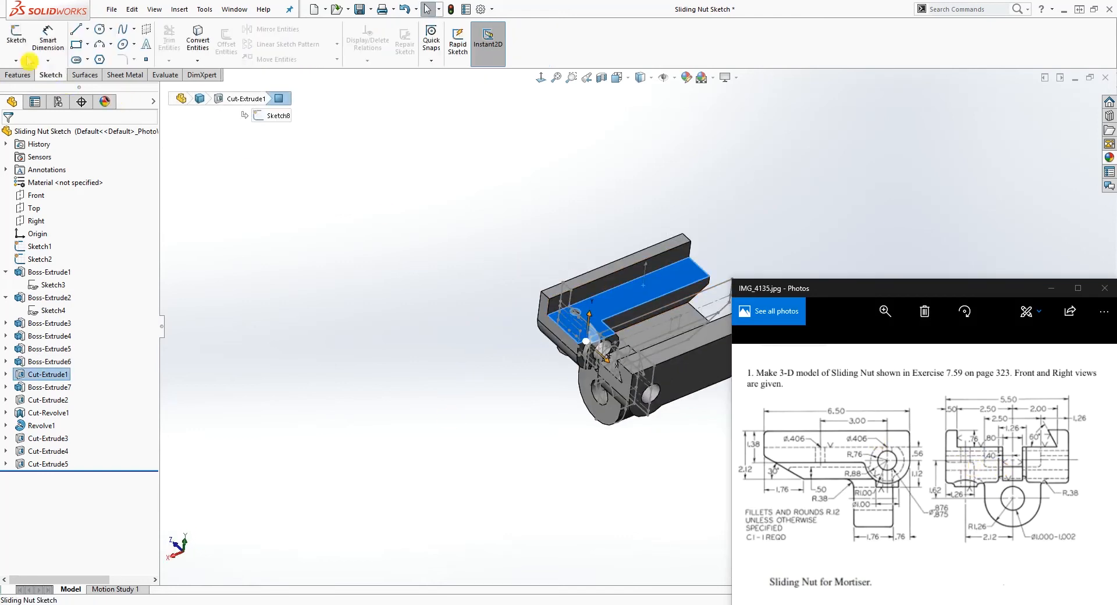
click(16, 38)
click(541, 77)
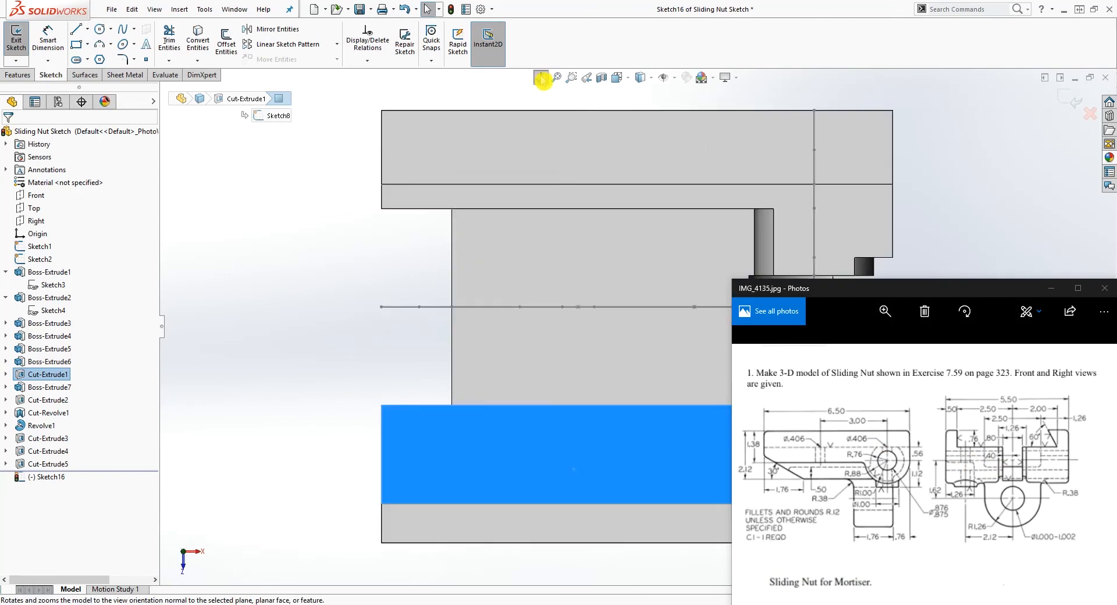
scroll(931, 228, up, 5)
scroll(677, 396, up, 3)
scroll(708, 380, down, 6)
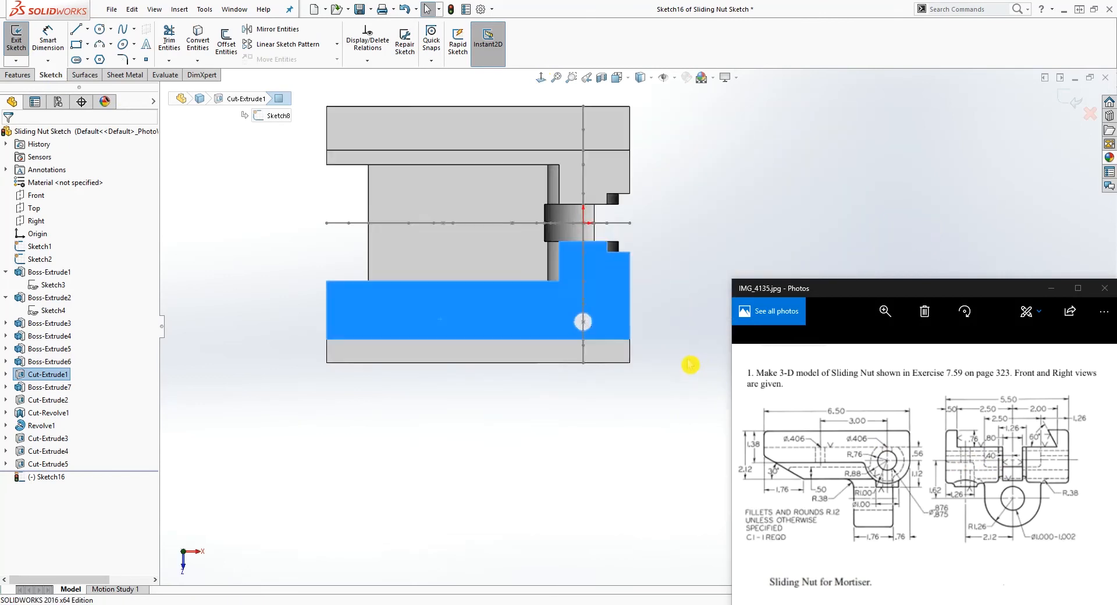
scroll(608, 333, down, 1)
key(Escape)
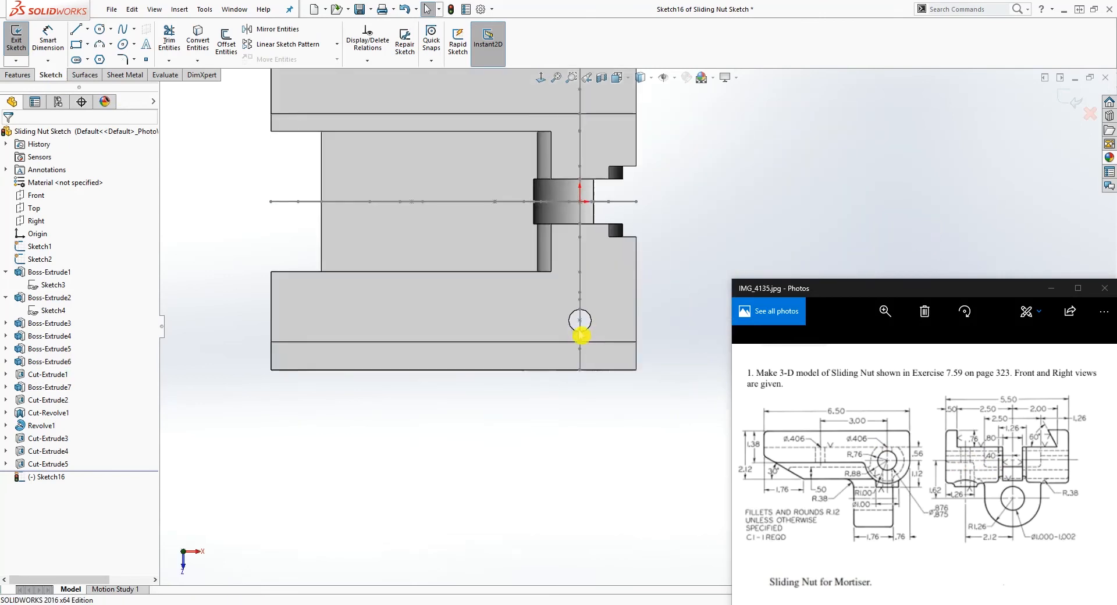
- Draw a circle with a radius of about 0.207 on the face and align its centre horizontally with the existing hole's Sketch2 centre point
click(100, 30)
click(400, 328)
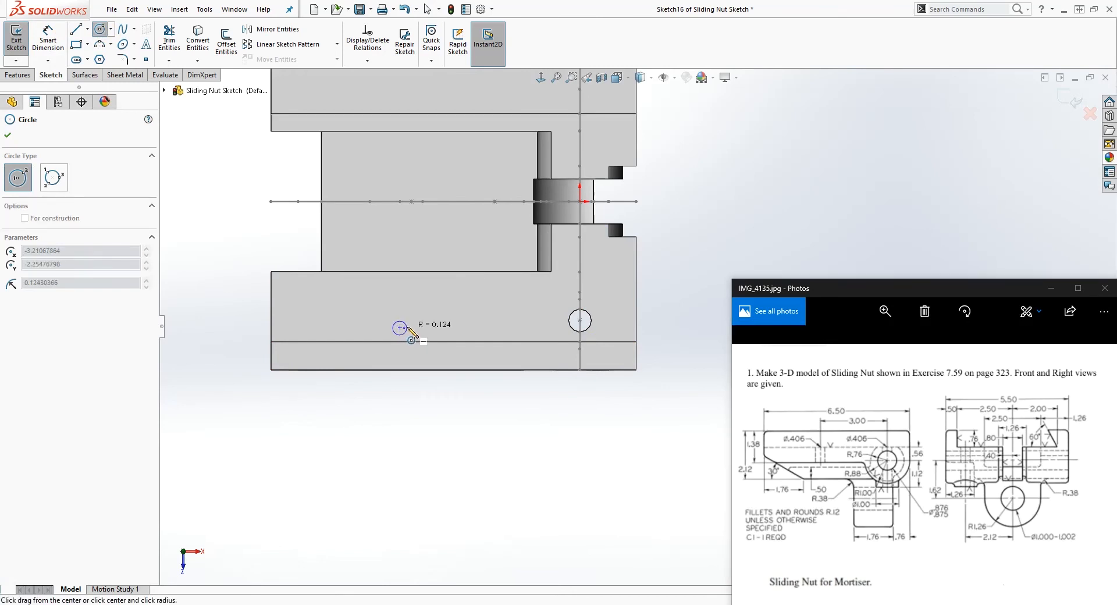
click(415, 330)
key(Escape)
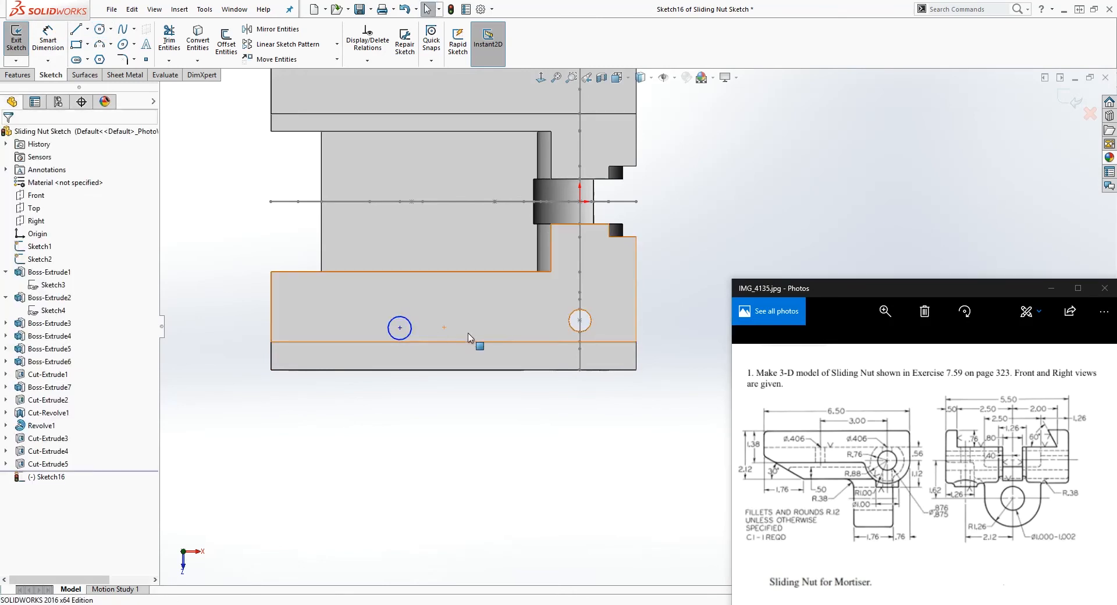
click(399, 327)
ctrl+click(575, 324)
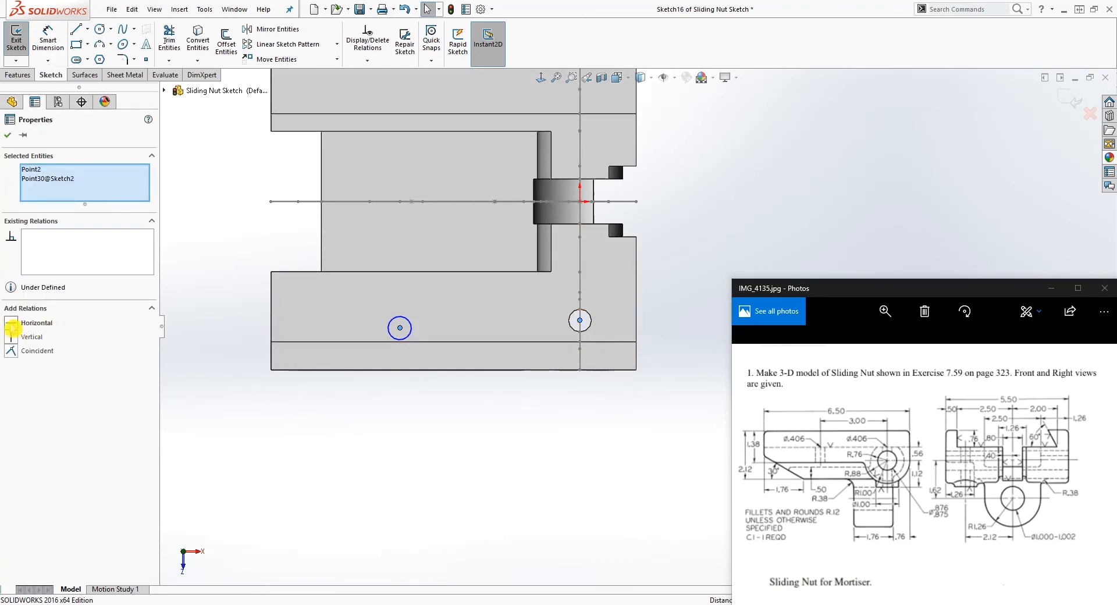
key(Escape)
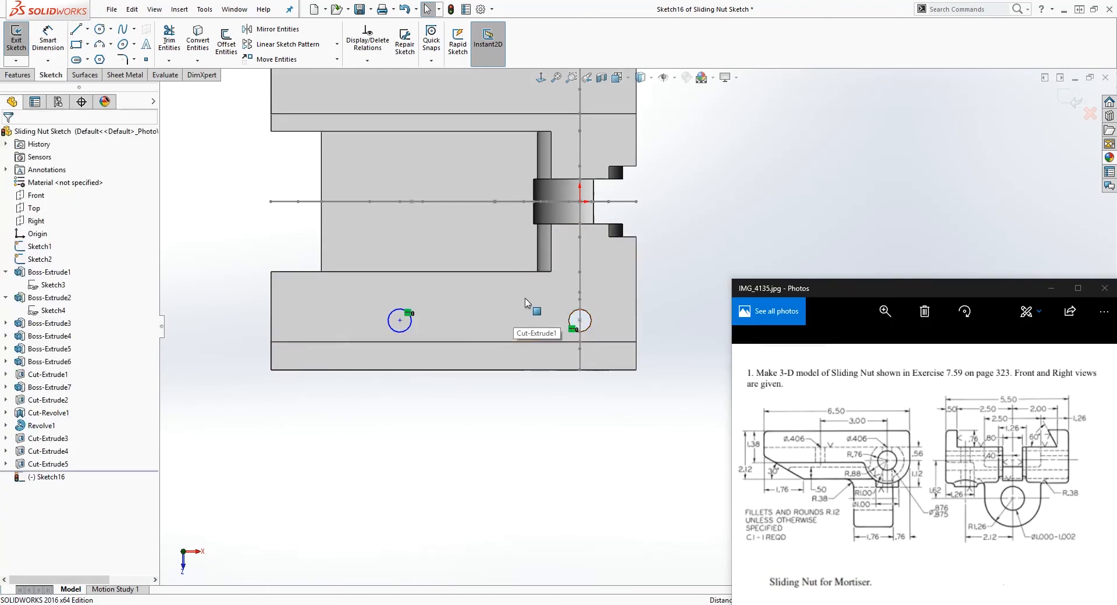
middle_drag(451, 221, 438, 159)
mouse_move(435, 109)
middle_down()
mouse_move(412, 246)
mouse_move(388, 287)
middle_up()
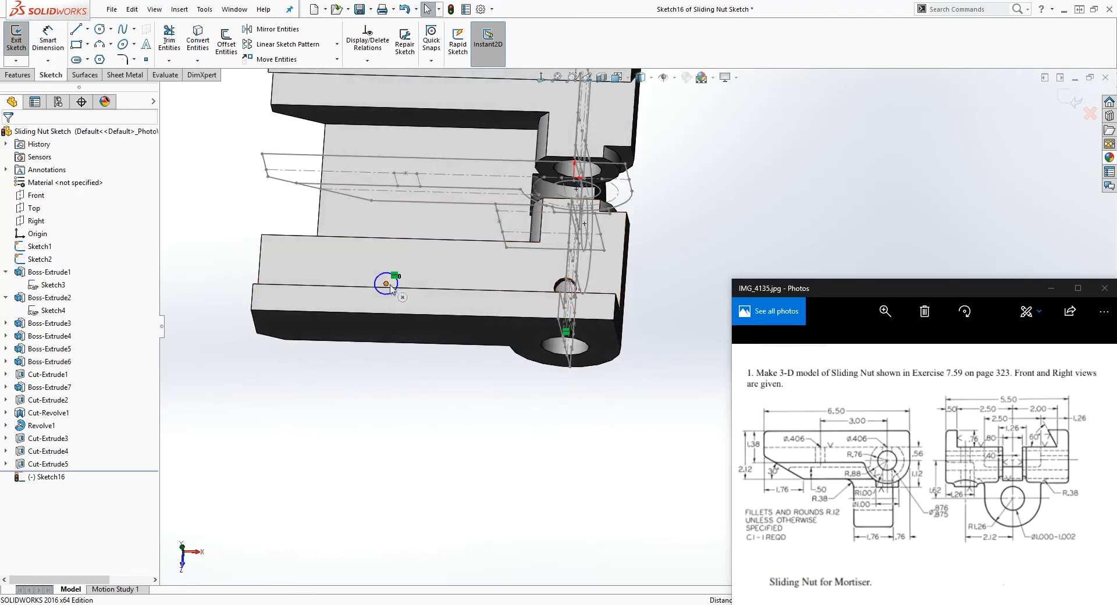
click(396, 284)
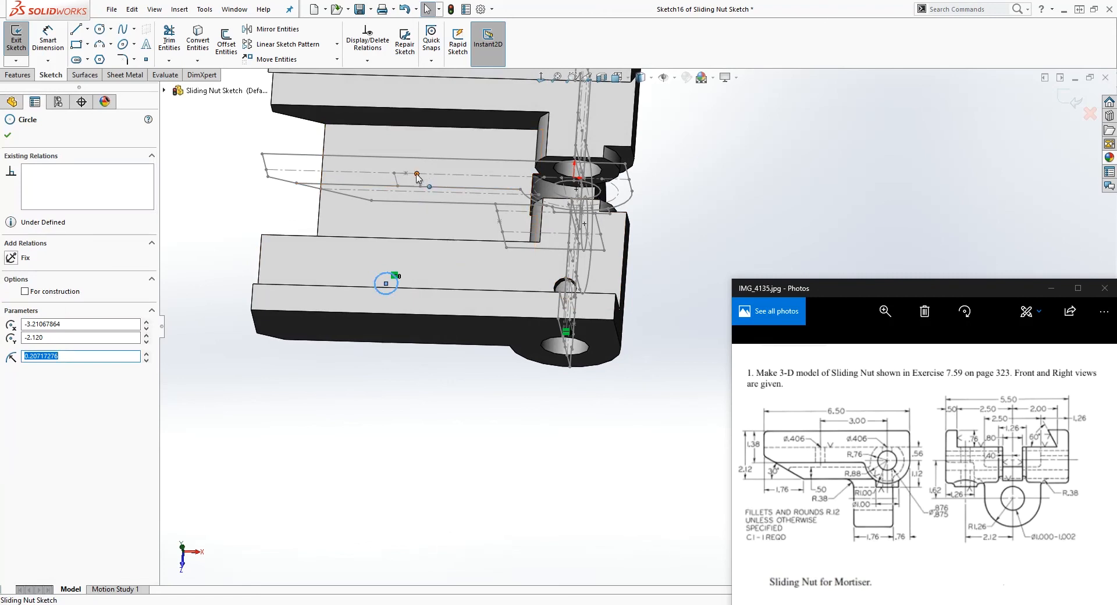
mouse_move(484, 305)
middle_down()
mouse_move(487, 354)
mouse_move(494, 334)
middle_up()
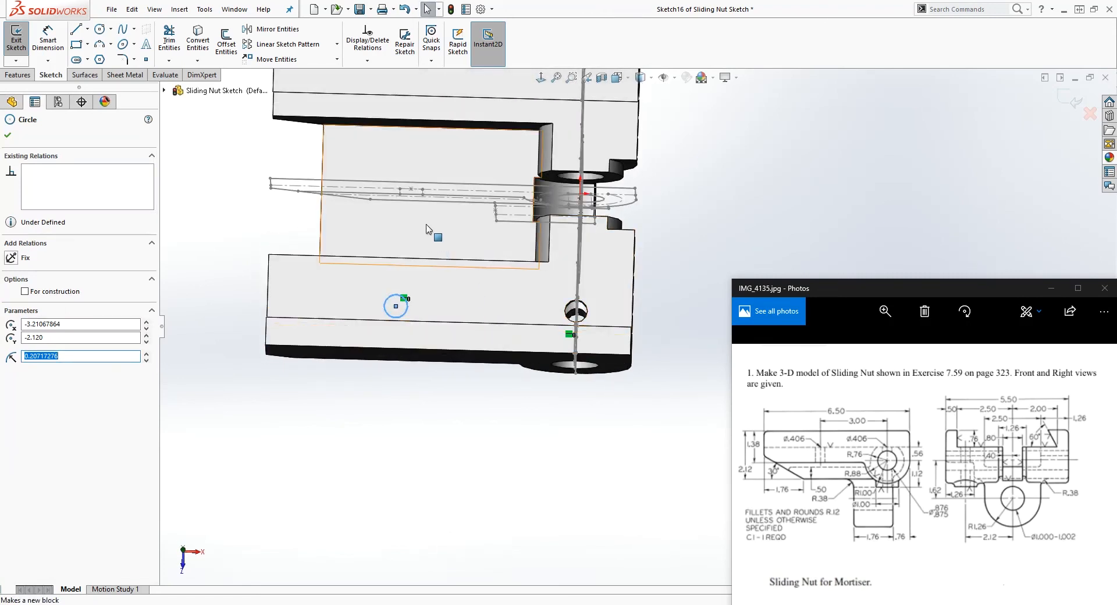
click(179, 370)
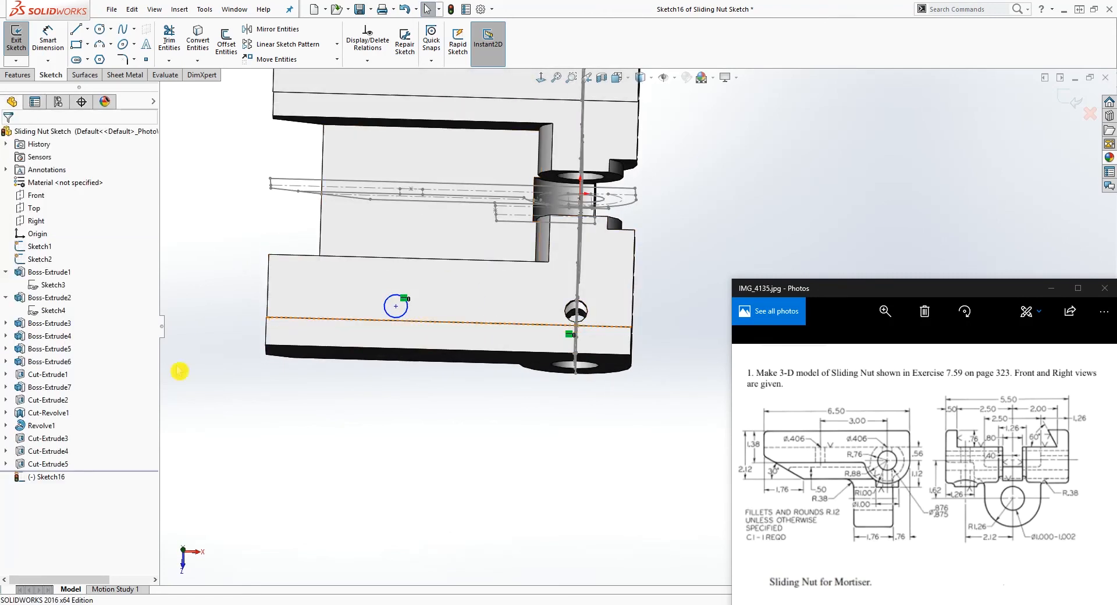
- Align the circle's centre vertically with the midpoint atop Sketch1's small hole reference rectangle
click(539, 77)
scroll(617, 330, down, 8)
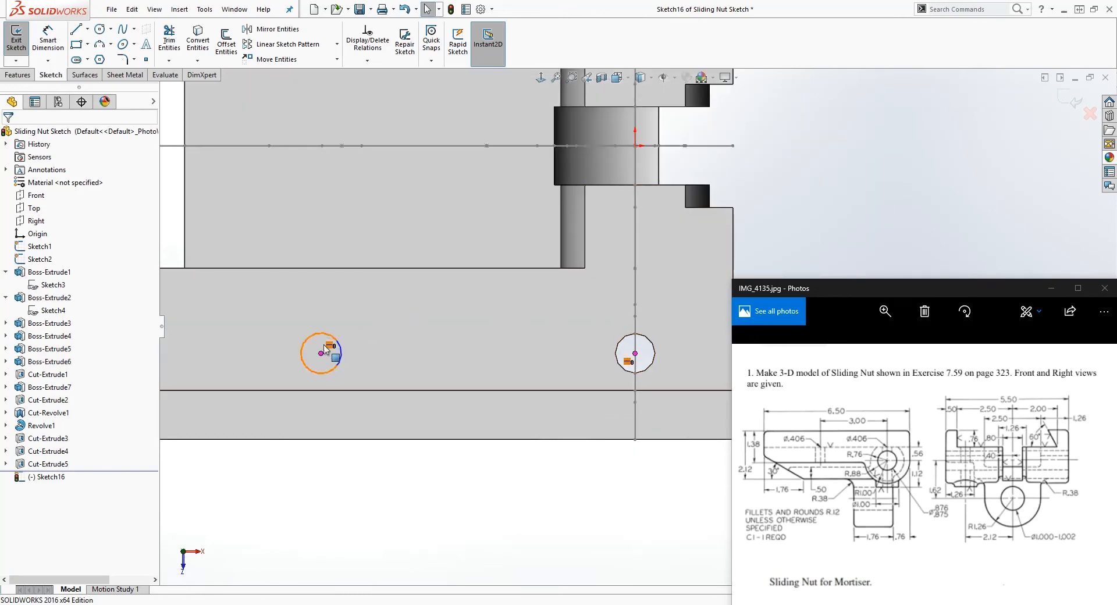
drag(321, 355, 351, 363)
key(Escape)
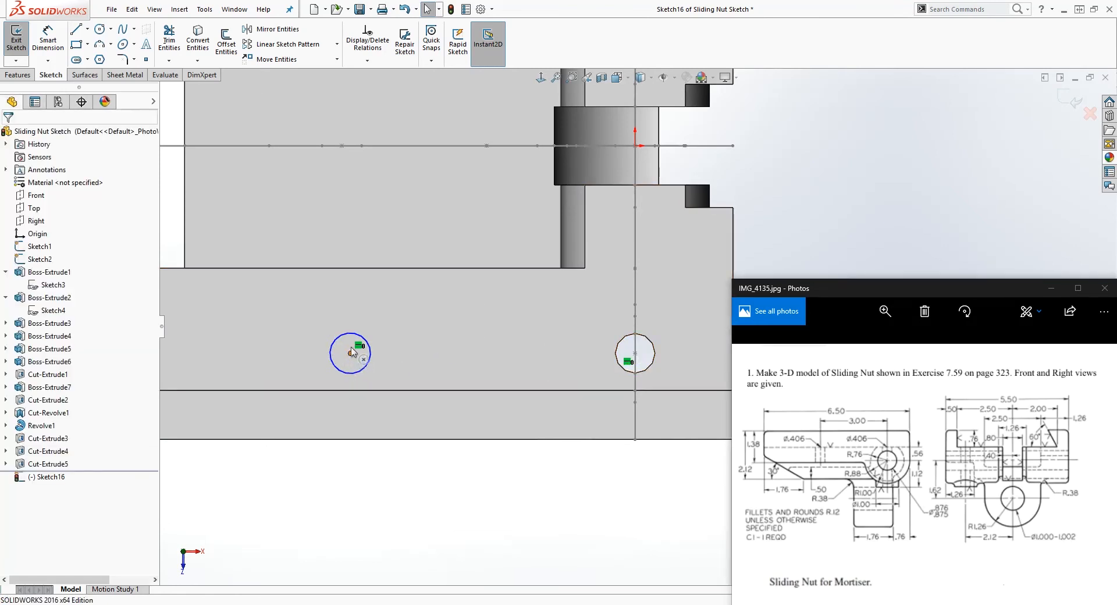
click(346, 144)
middle_drag(343, 219, 388, 158)
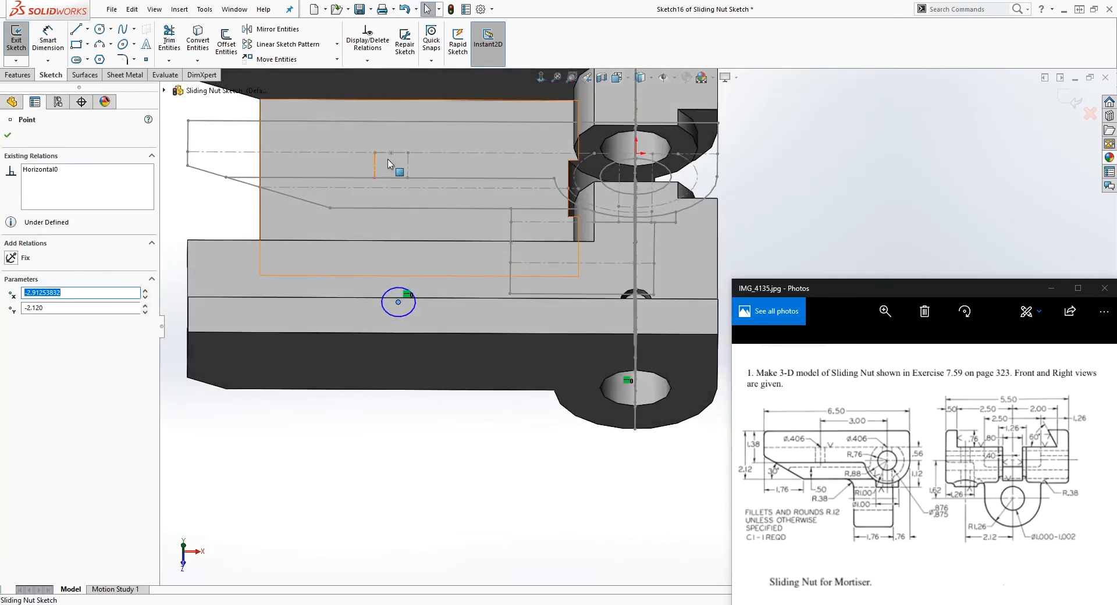
ctrl+click(391, 153)
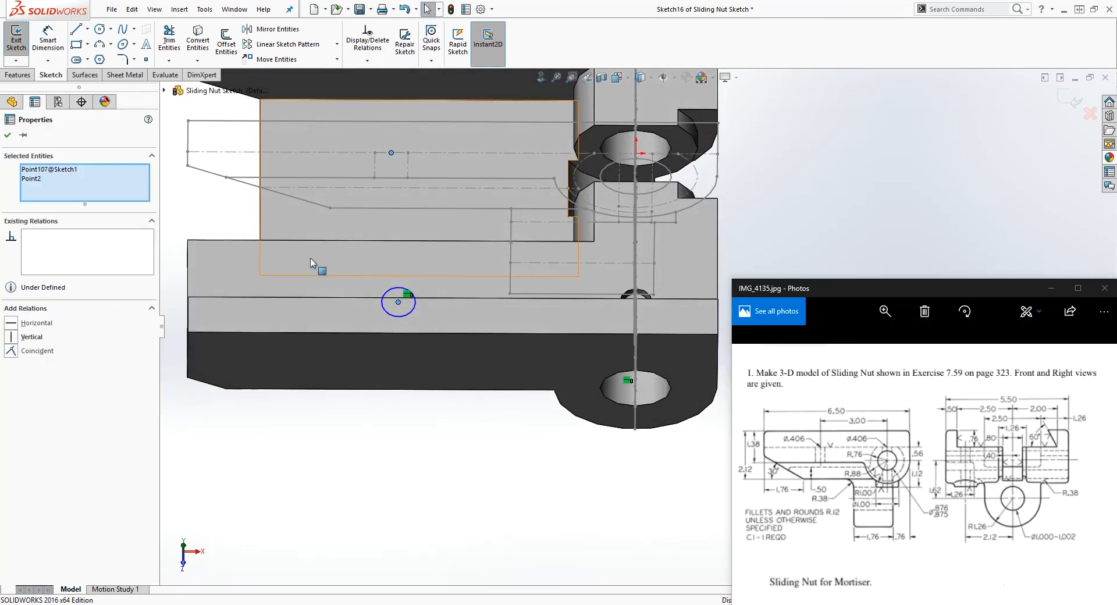
click(17, 342)
key(Escape)
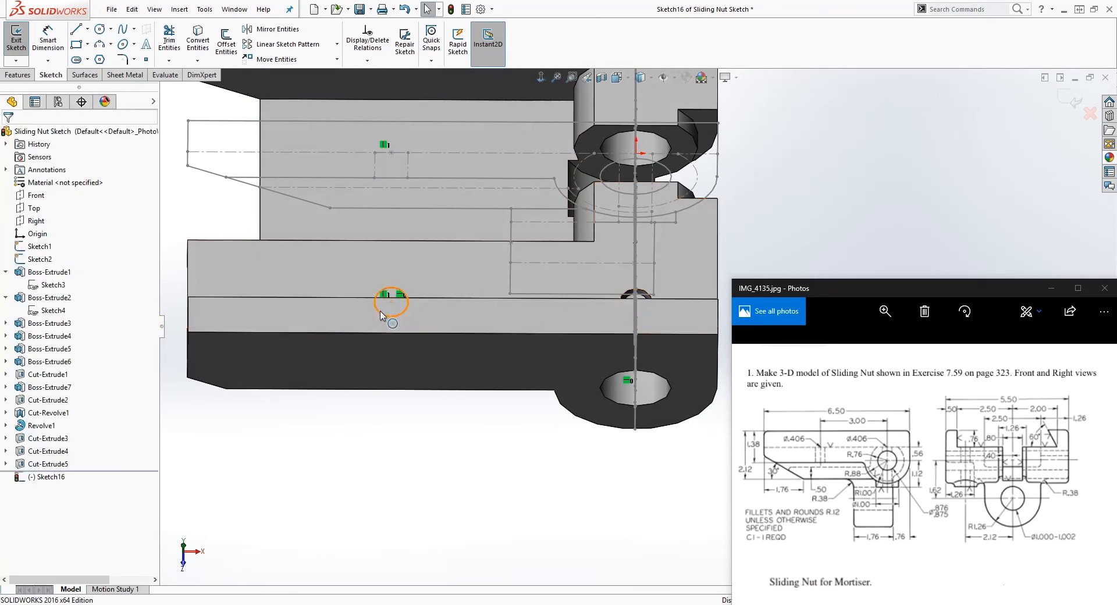
- Try to make the circle coincident with the upper corner point of Sketch1's small hole reference rectangle nearest the origin
click(407, 308)
ctrl+click(408, 153)
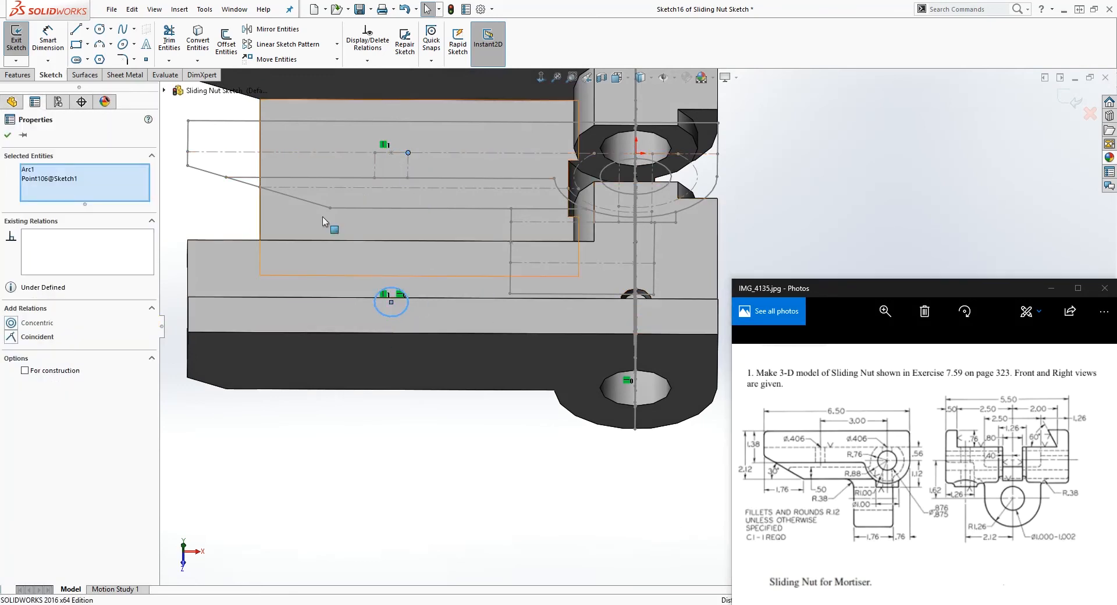
click(36, 338)
key(Escape)
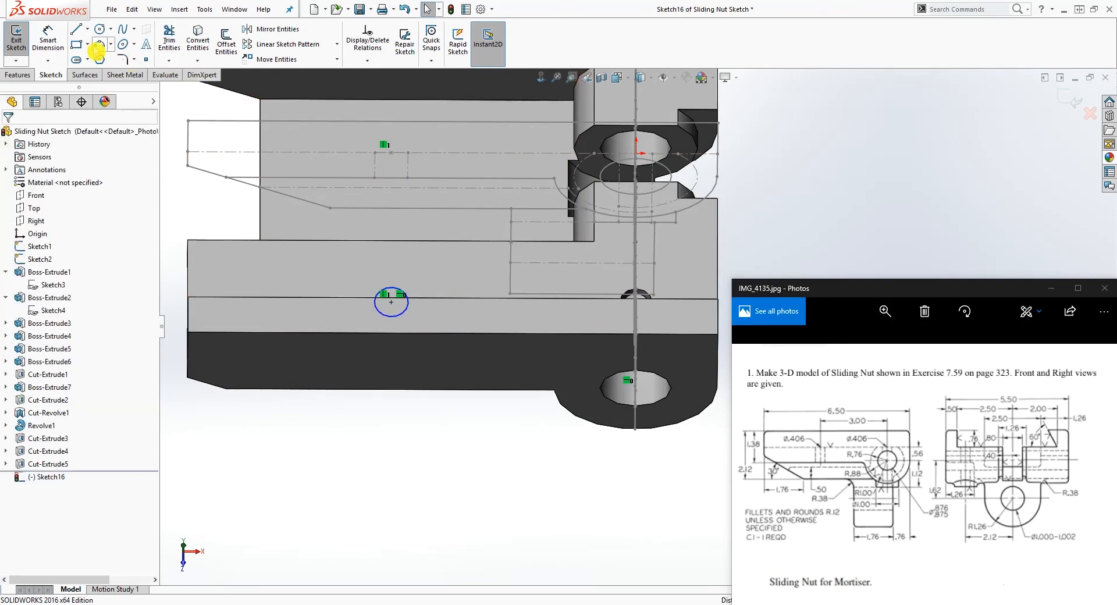
- Add a sketch point on the circle's quadrant nearest the existing boss hole, horizontally in line with the circle's centre
scroll(352, 192, up, 3)
click(541, 78)
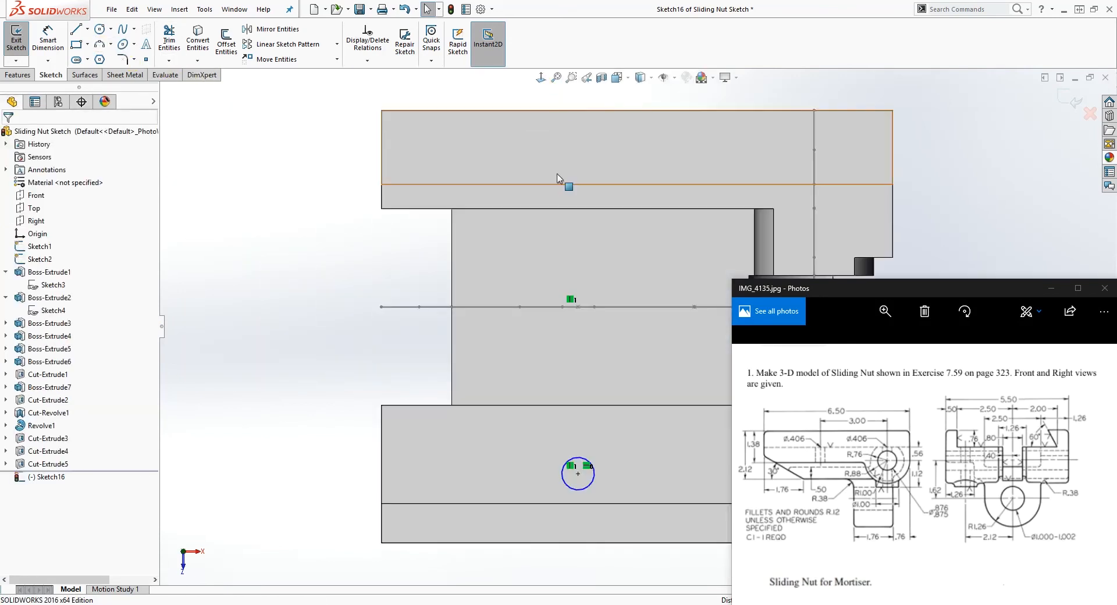
scroll(664, 416, down, 5)
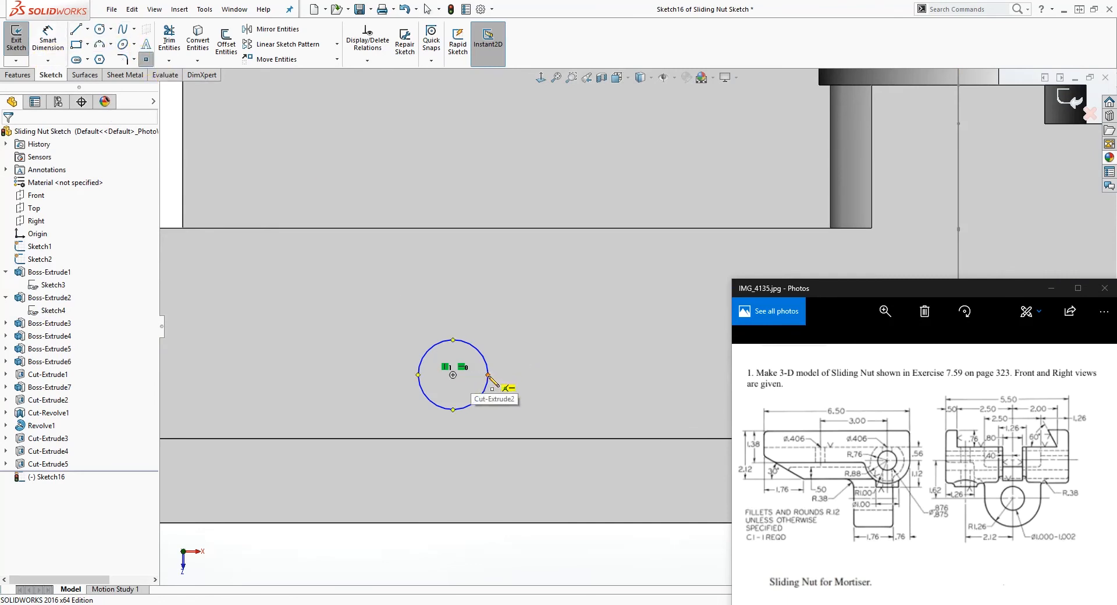
click(488, 375)
key(Escape)
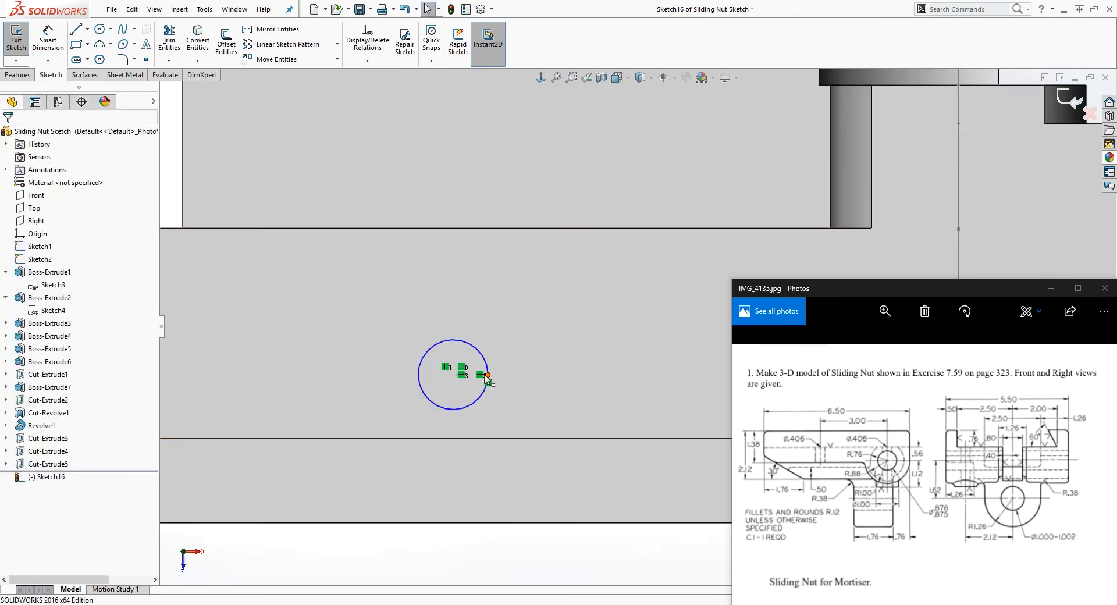
- Align the quadrant point vertically with the upper corner of Sketch1's small hole reference rectangle nearest the origin
click(489, 376)
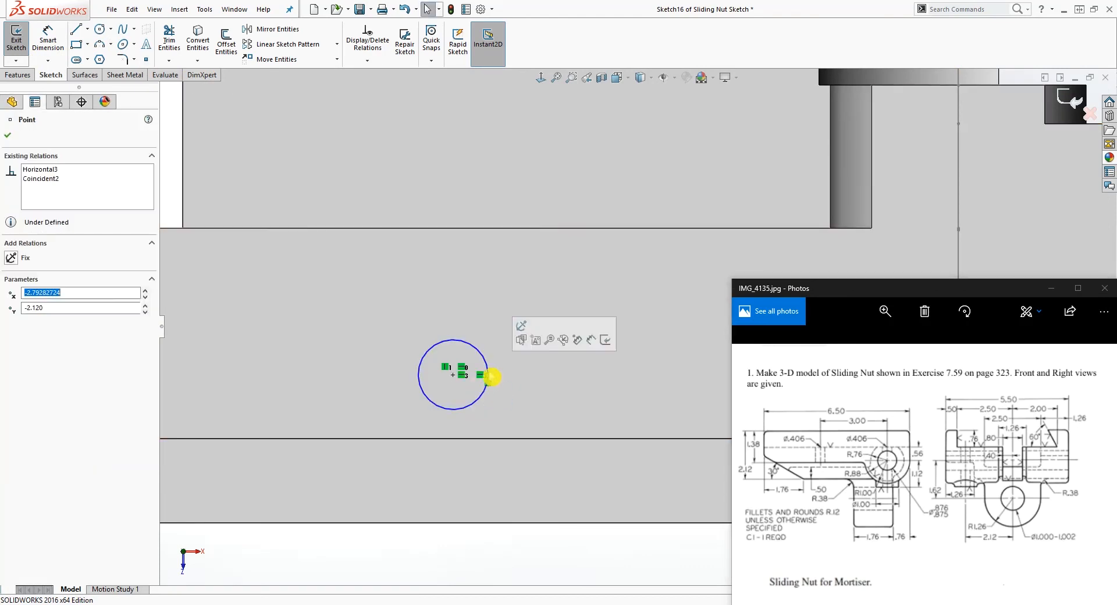
scroll(511, 305, up, 6)
mouse_move(538, 228)
middle_down()
mouse_move(542, 163)
mouse_move(560, 172)
middle_up()
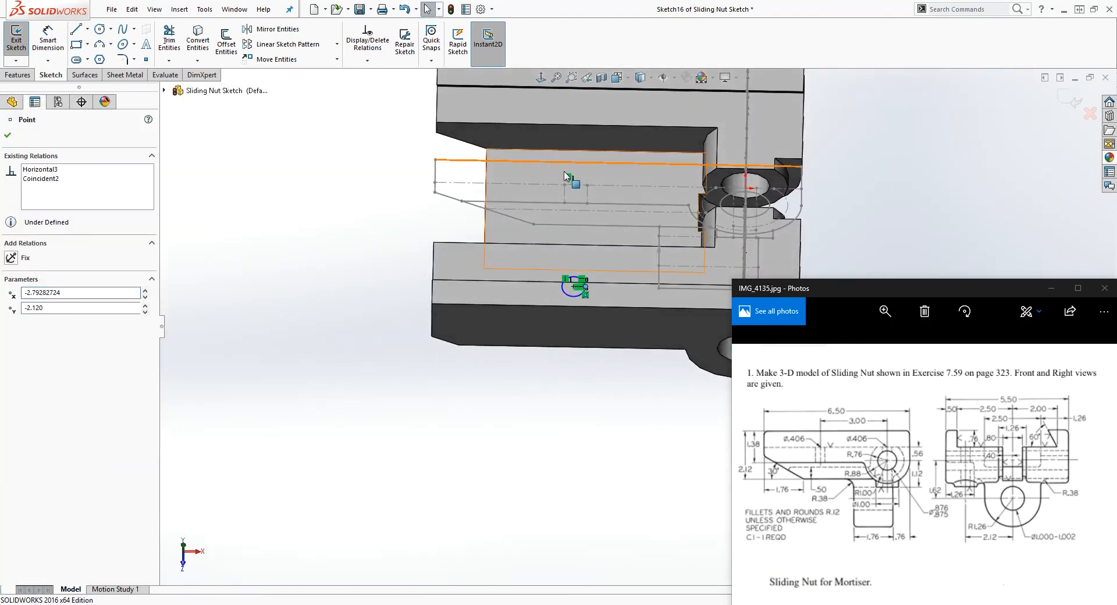
ctrl+click(587, 185)
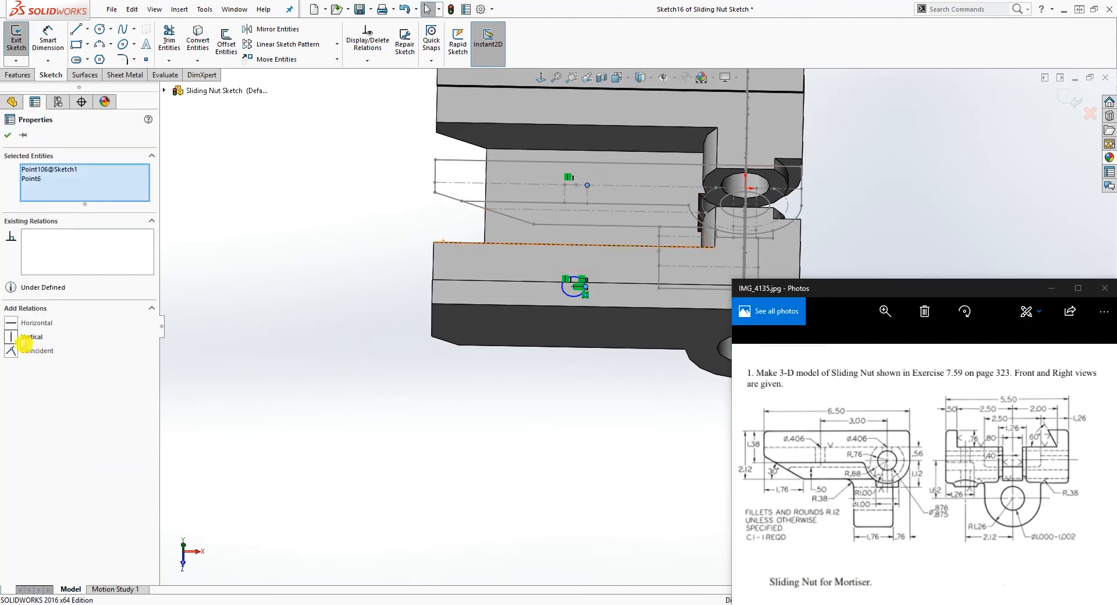
click(393, 339)
middle_drag(394, 339, 580, 96)
click(547, 82)
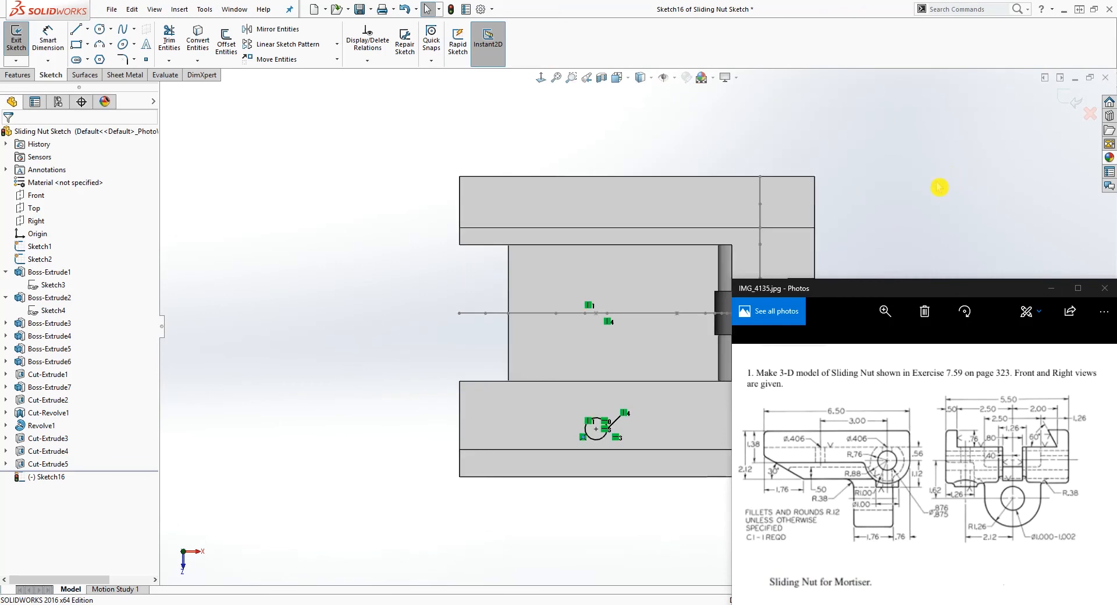
- Add a driven diameter dimension to the circle and set its precision to three decimals (.123)
scroll(553, 424, down, 5)
scroll(582, 471, up, 6)
scroll(581, 472, down, 2)
right_drag(563, 513, 554, 465)
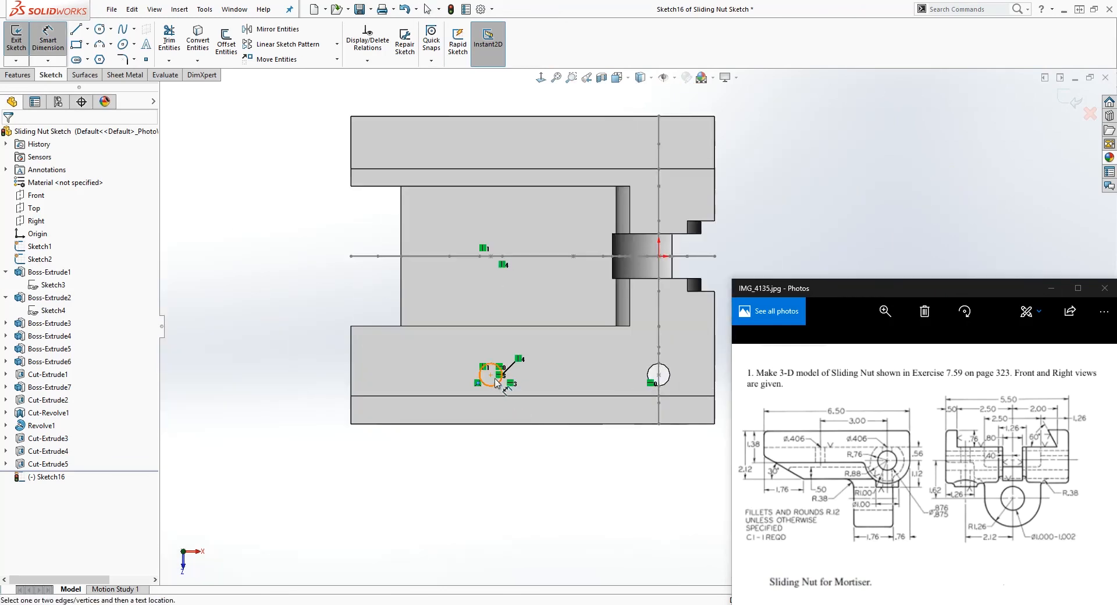
click(492, 385)
scroll(538, 468, down, 3)
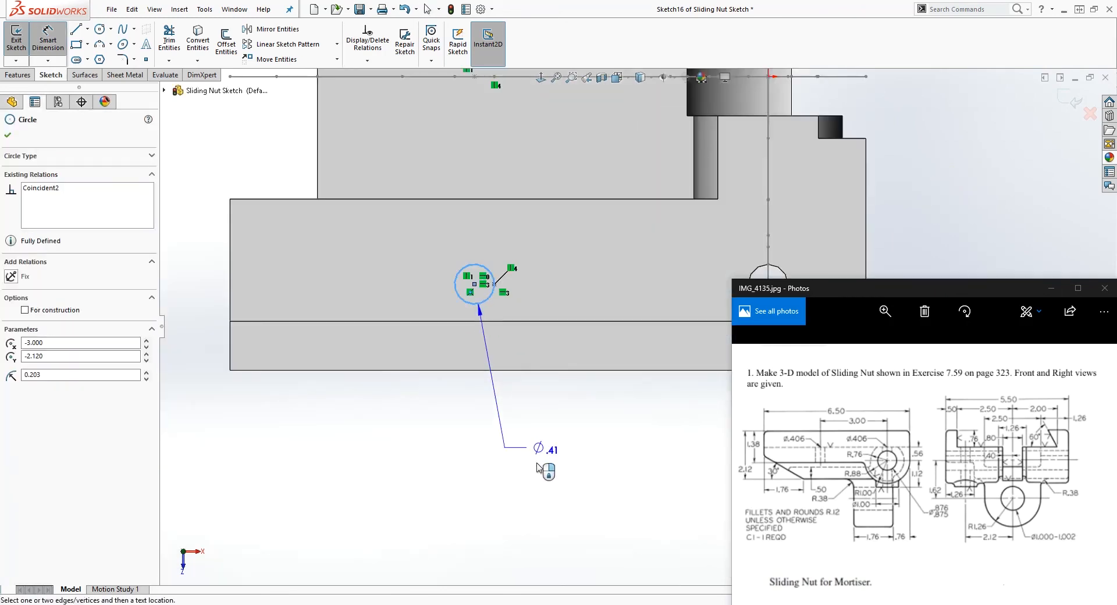
click(547, 453)
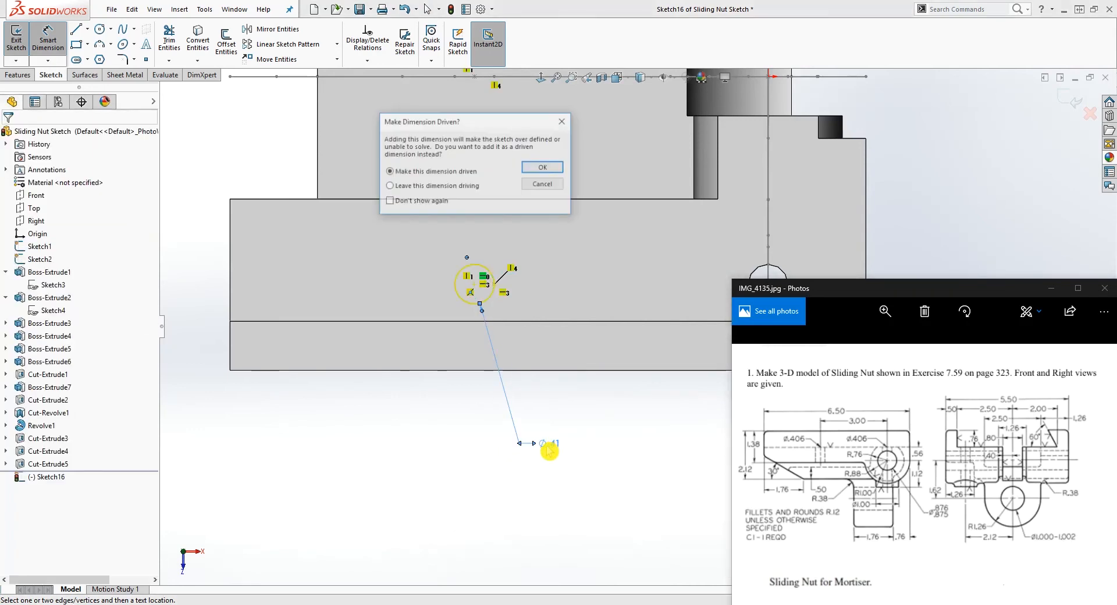
click(543, 168)
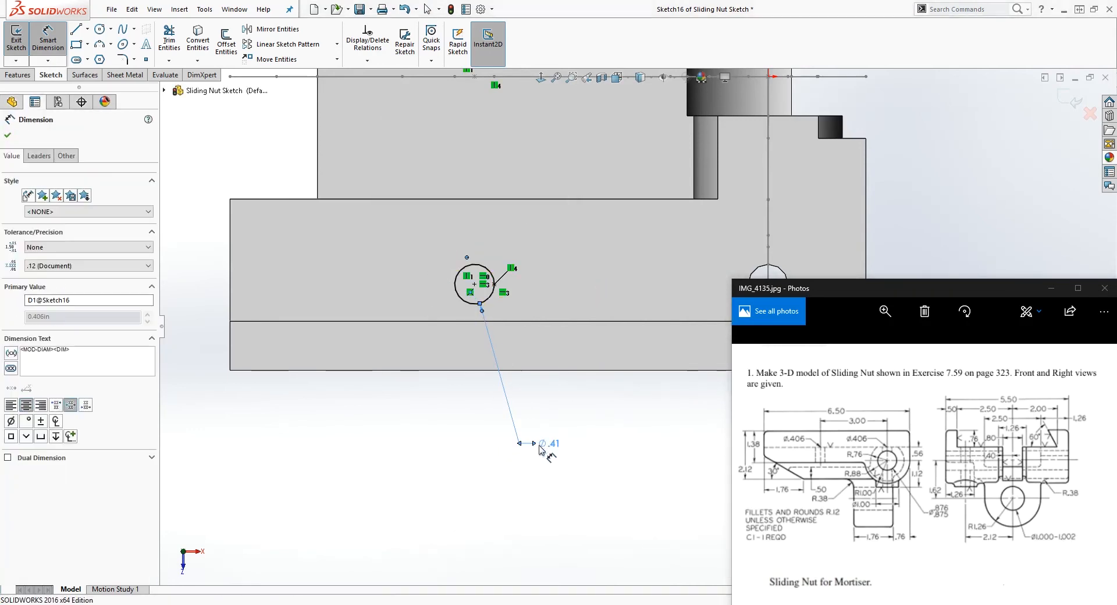
click(77, 266)
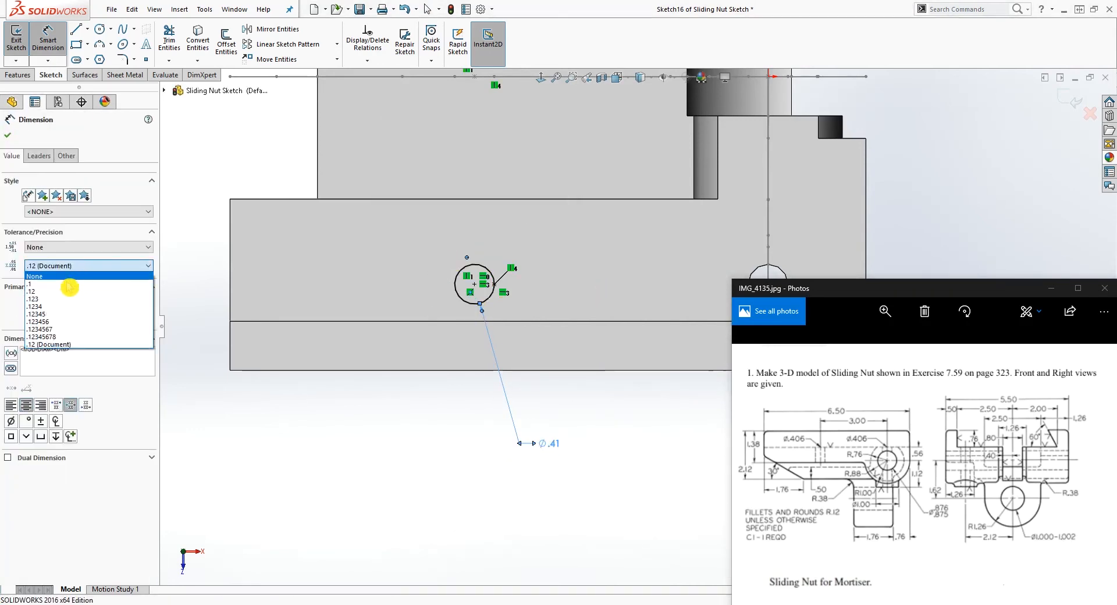
click(56, 300)
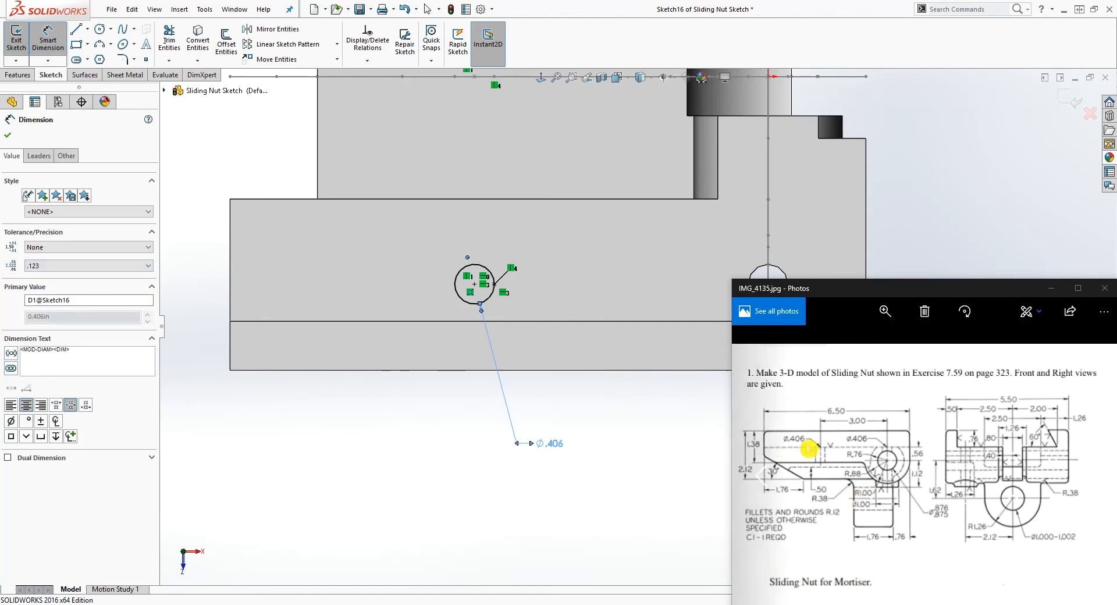
key(Escape)
- Extrude-cut the circle through the rail with the Up To Next end condition
scroll(554, 369, up, 1)
middle_drag(552, 369, 566, 257)
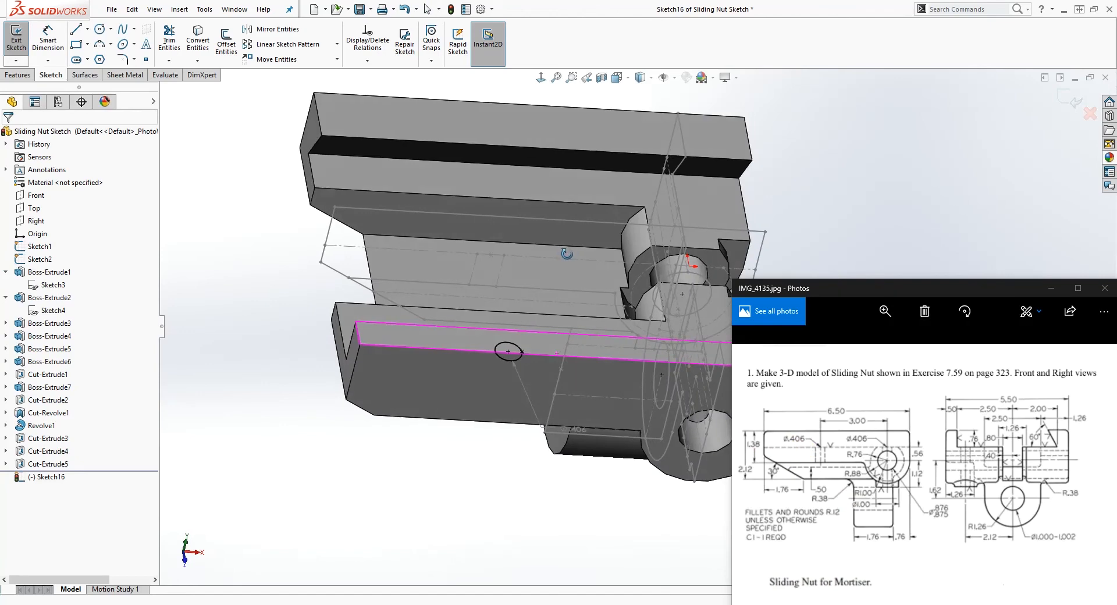
middle_drag(524, 420, 517, 360)
click(25, 76)
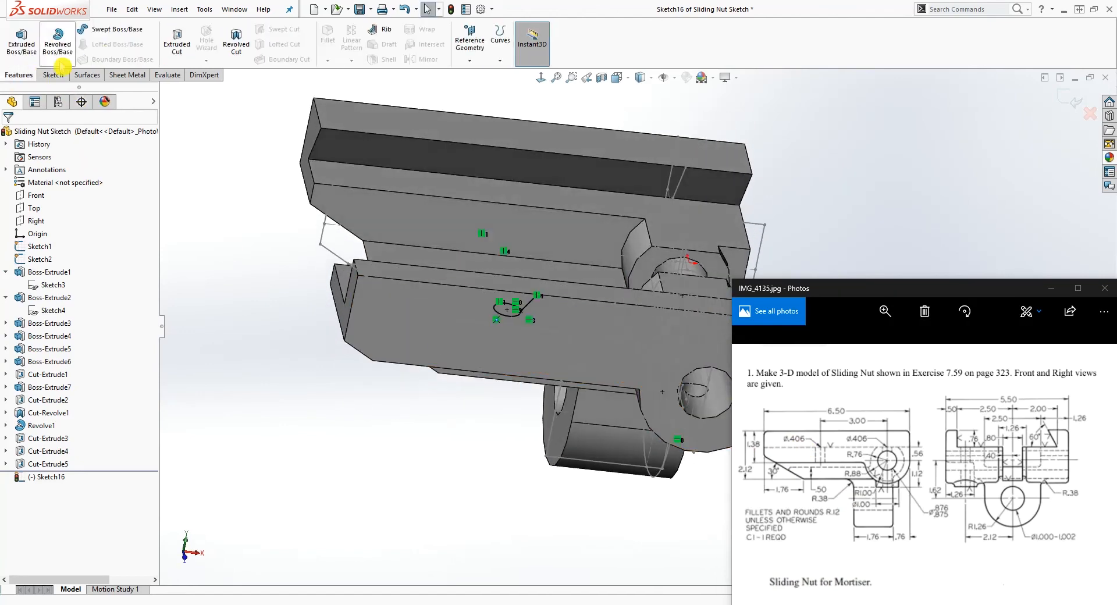
click(93, 205)
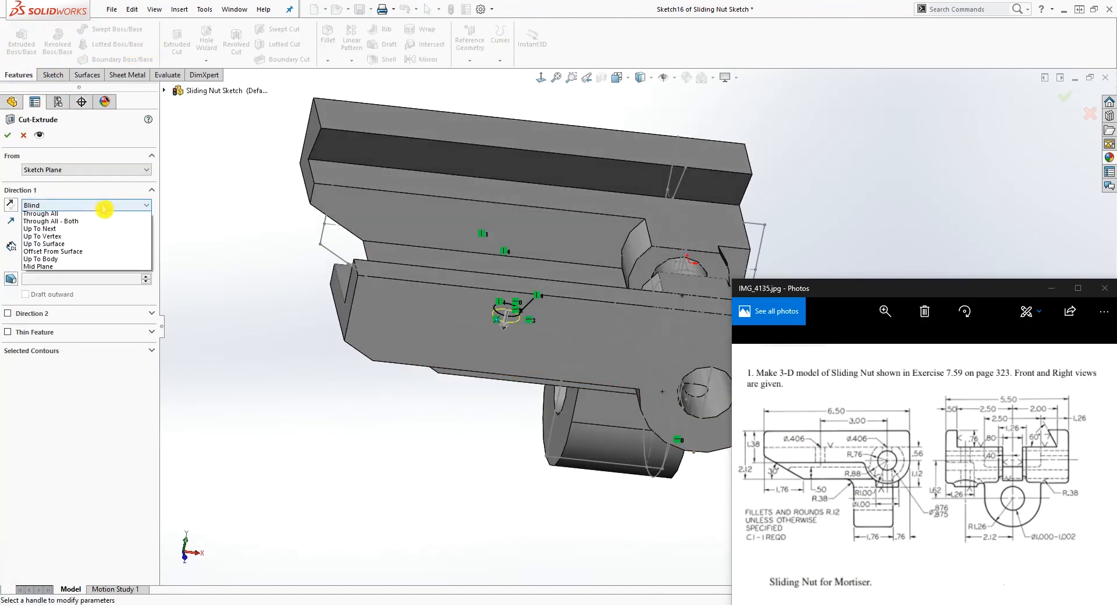
click(81, 242)
middle_drag(151, 276, 460, 233)
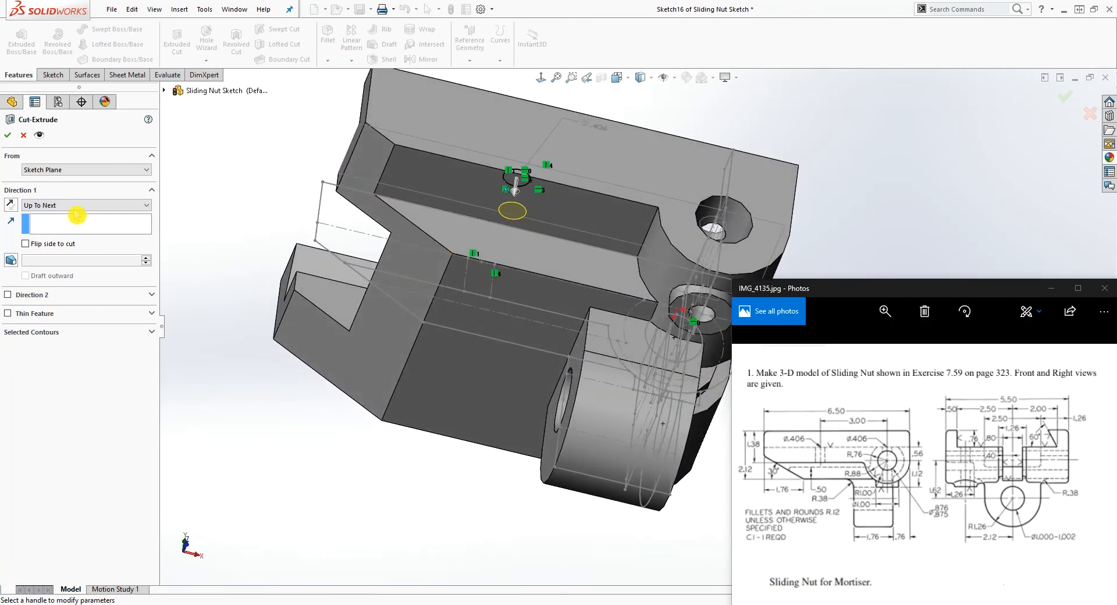
scroll(504, 404, up, 5)
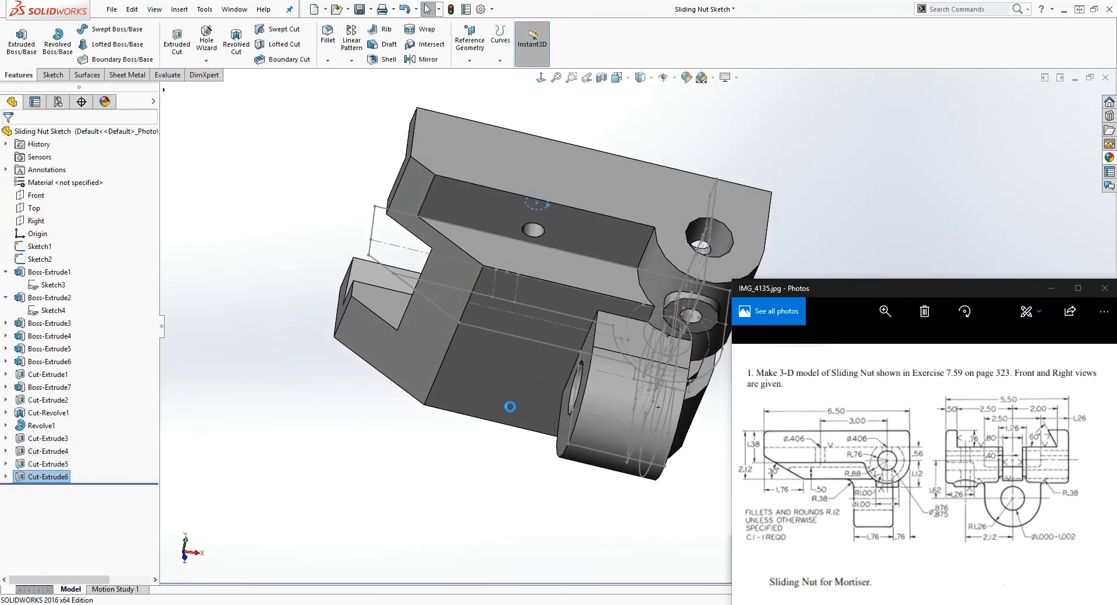
- Hide Sketch1 and Sketch2 so that only the solid model is displayed
middle_drag(576, 451, 492, 316)
scroll(654, 369, down, 2)
middle_drag(428, 400, 210, 255)
right_click(48, 246)
click(53, 233)
right_click(44, 259)
click(51, 237)
mouse_move(512, 325)
middle_down()
mouse_move(554, 344)
mouse_move(459, 317)
mouse_move(680, 387)
mouse_move(680, 366)
middle_up()
scroll(675, 343, down, 4)
middle_drag(672, 317, 523, 325)
scroll(499, 311, up, 2)
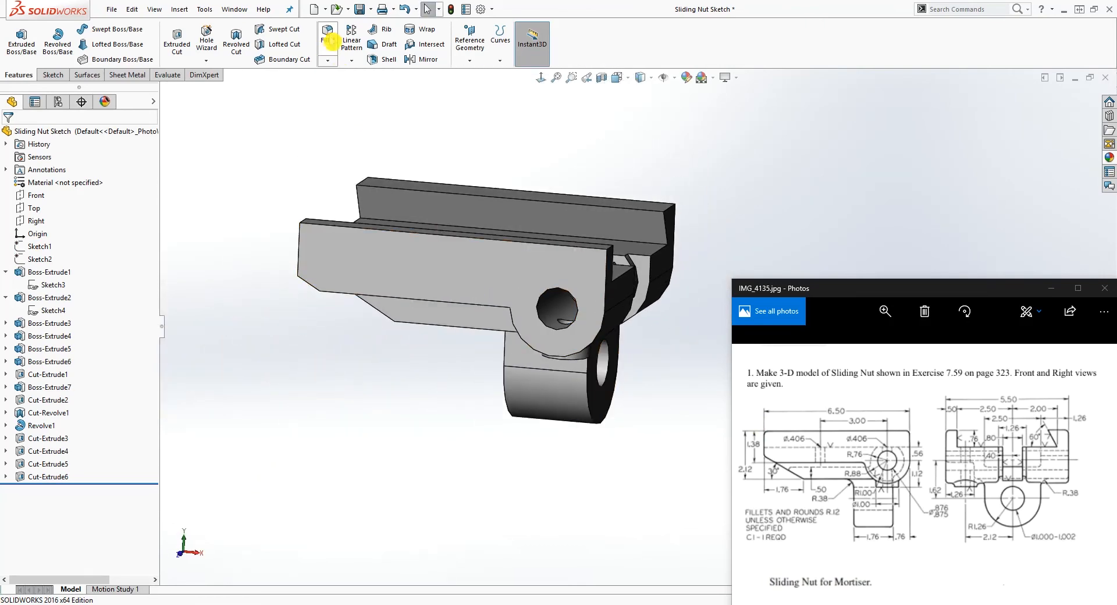
- Fillet the two edges where the sides of the rounded lug meet the body with a 0.38 in symmetric radius
click(327, 33)
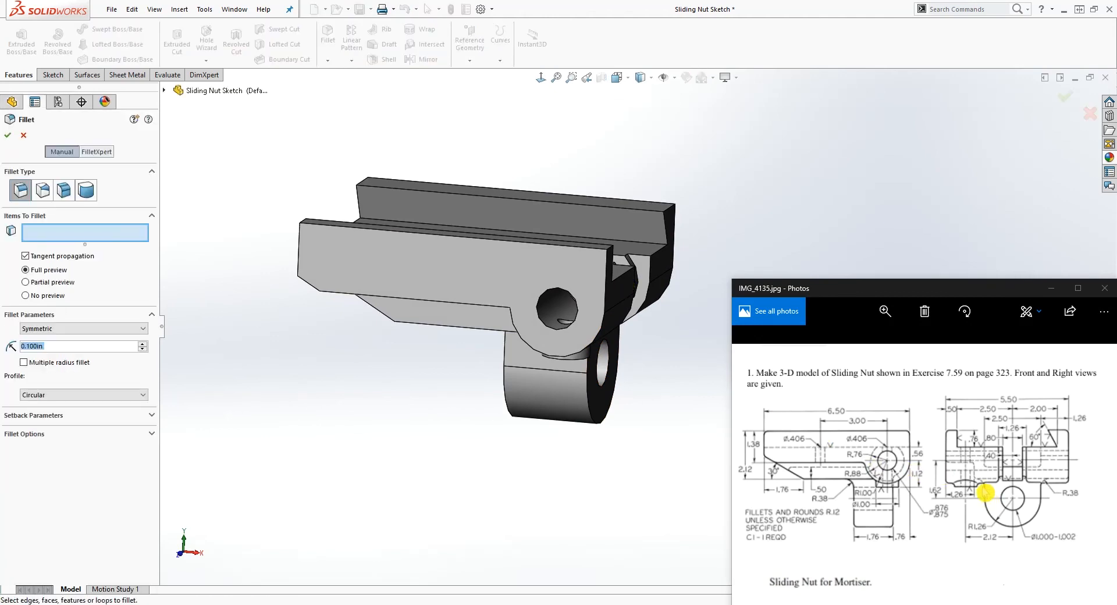
mouse_move(725, 348)
middle_down()
mouse_move(618, 401)
mouse_move(614, 373)
middle_up()
click(52, 349)
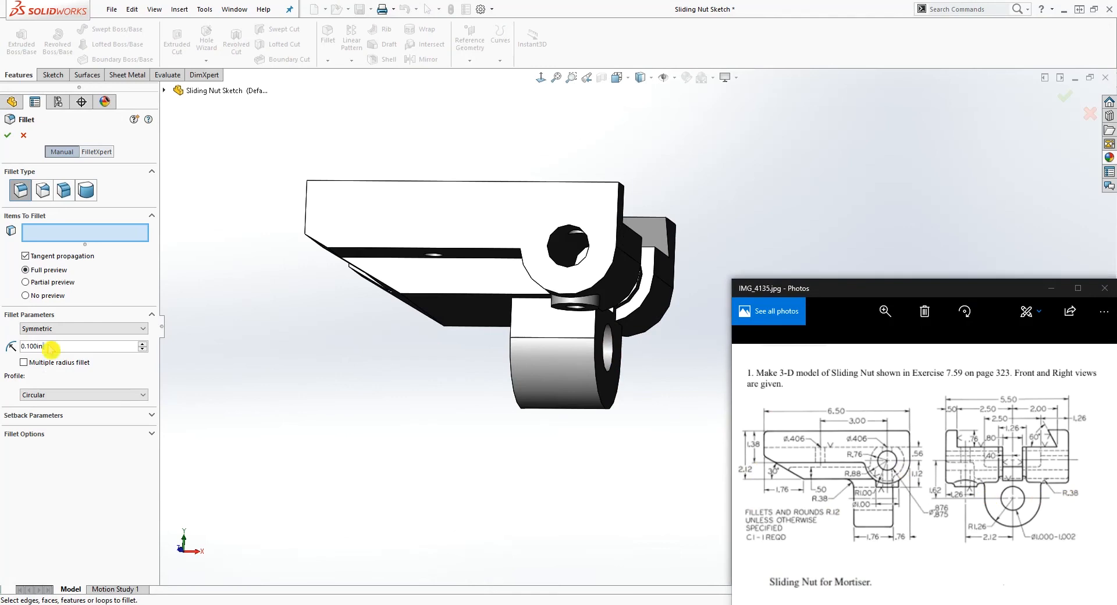
key(ctrl+a)
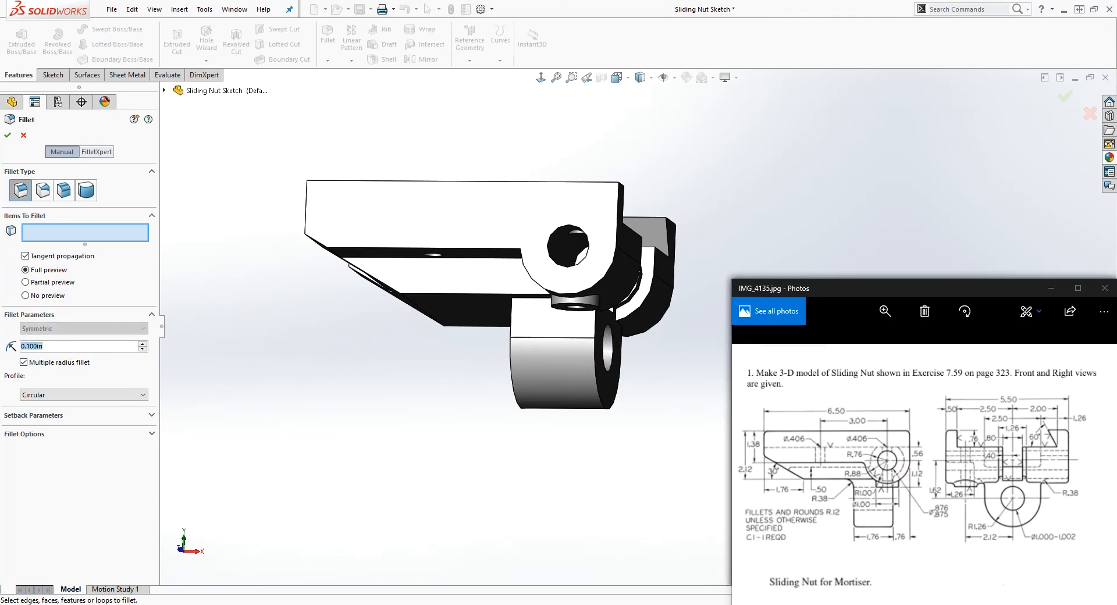
text(.38)
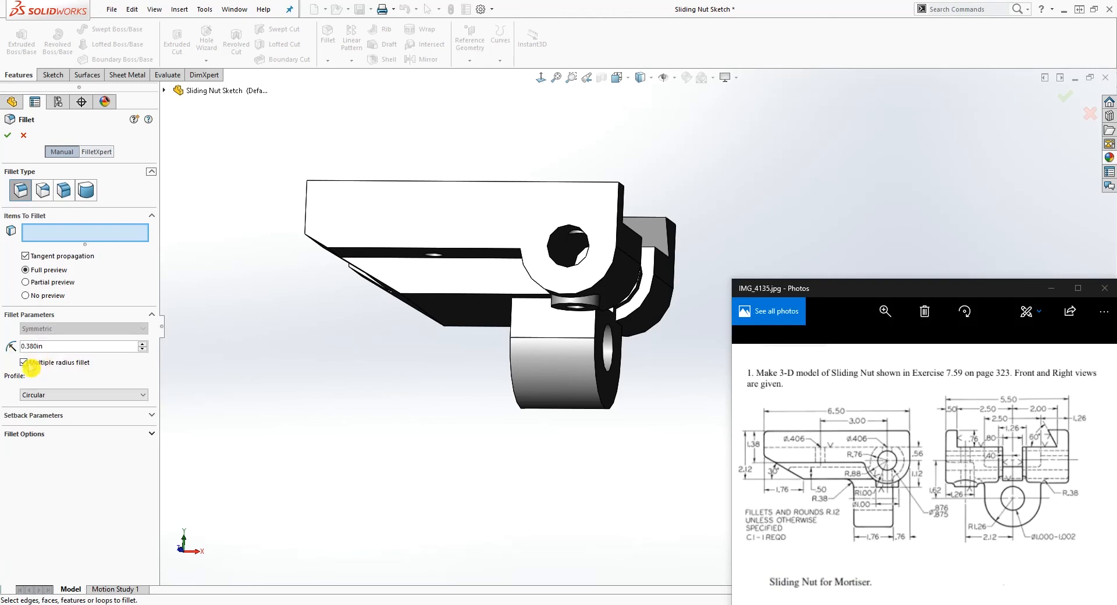
scroll(485, 319, down, 3)
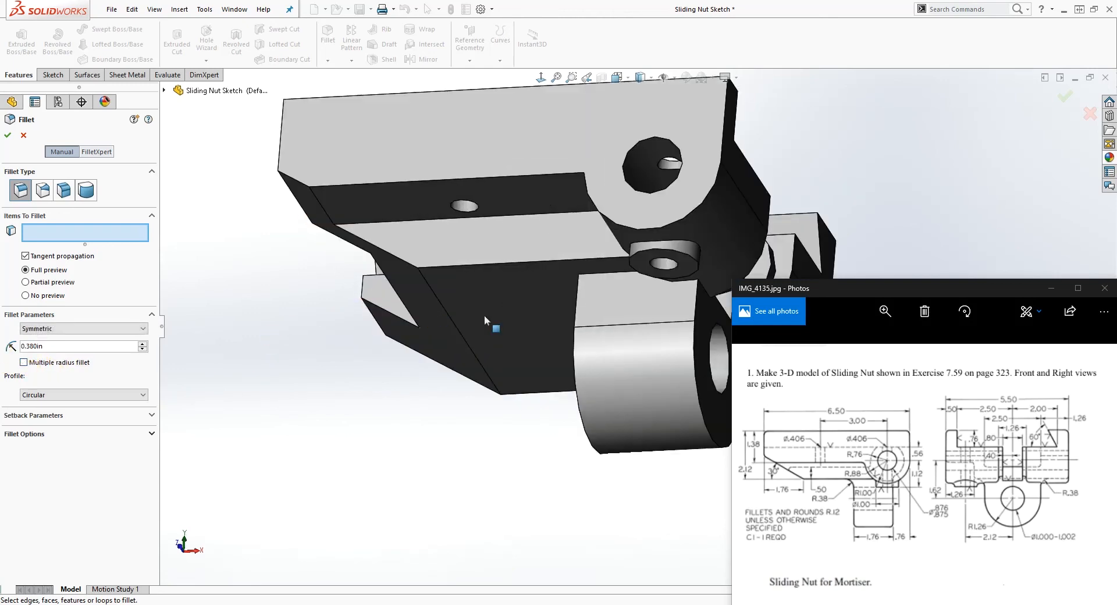
click(618, 273)
middle_drag(618, 274, 519, 308)
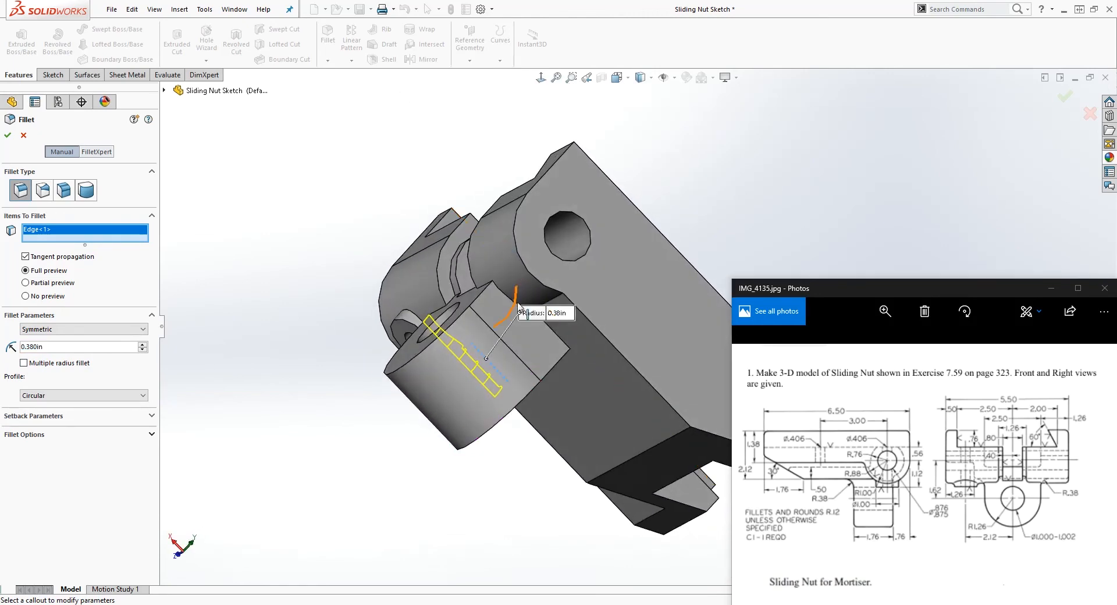
click(560, 343)
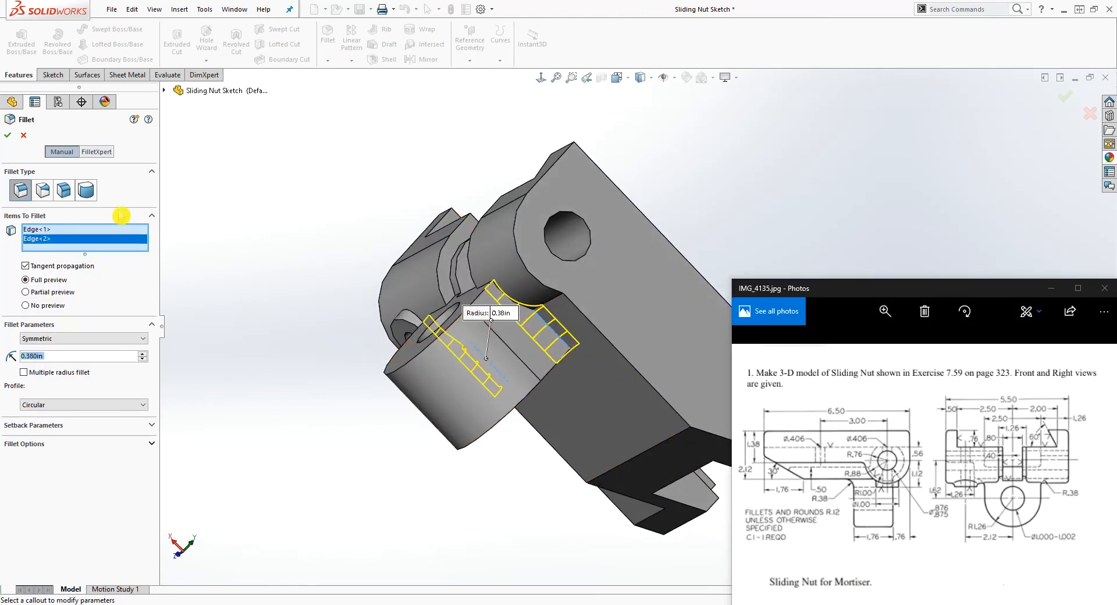
middle_drag(437, 380, 561, 230)
click(561, 230)
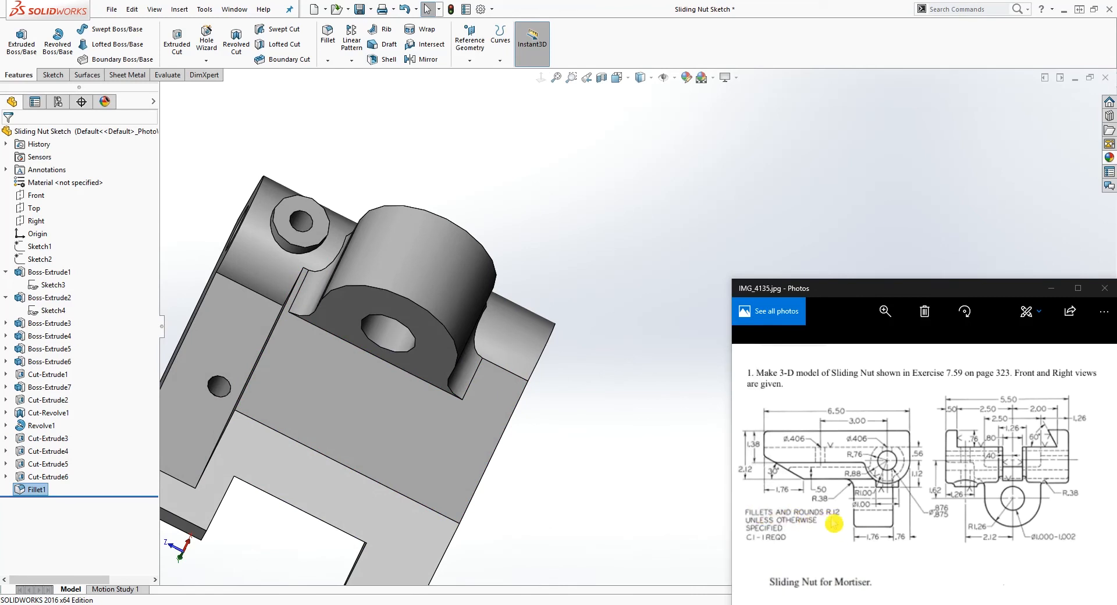
- Start a 0.12 in fillet and select the lug's front and back rounded outlines plus an adjoining body edge
mouse_move(406, 349)
middle_down()
mouse_move(425, 355)
mouse_move(408, 340)
middle_up()
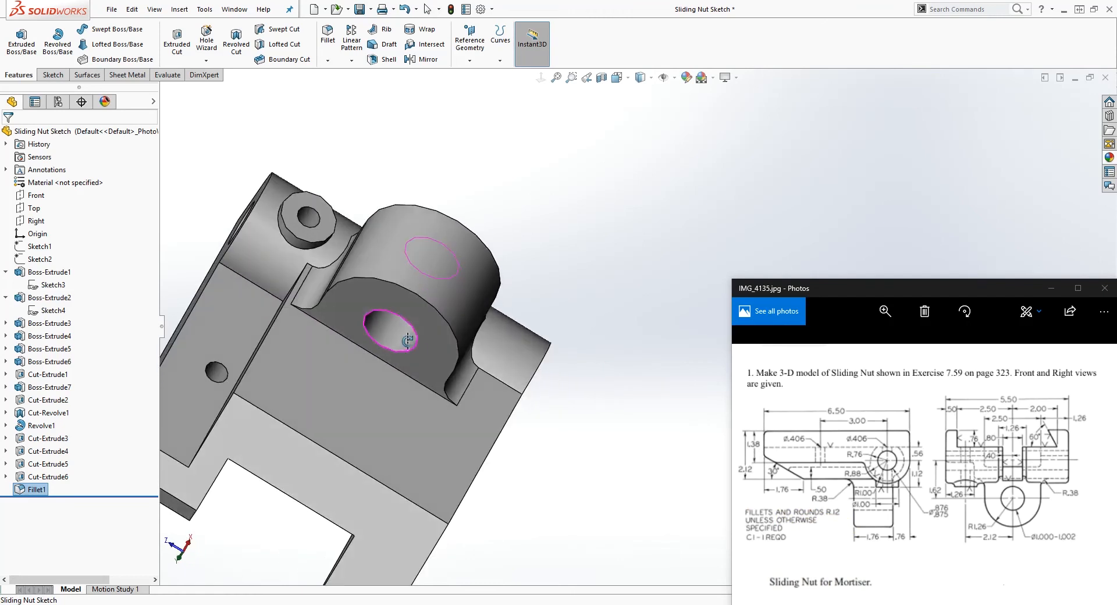
click(328, 37)
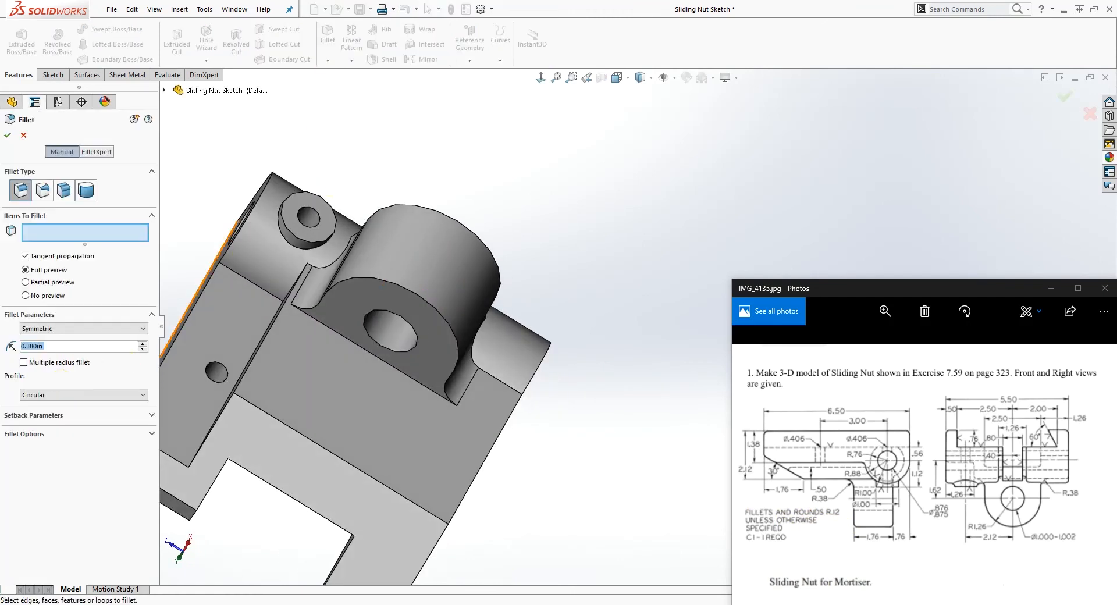
click(499, 188)
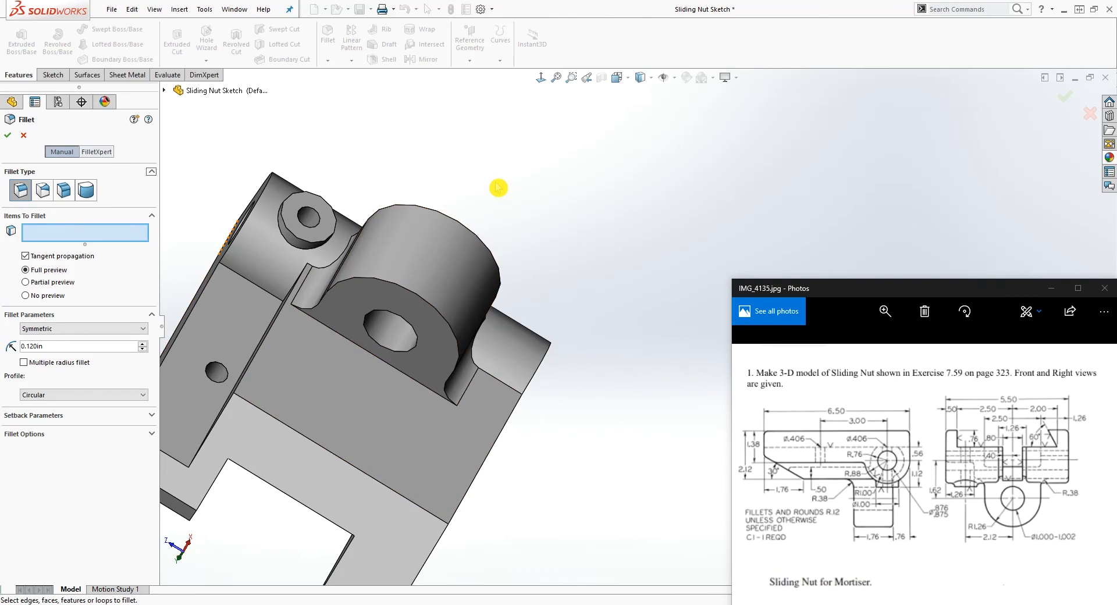
scroll(499, 199, up, 3)
middle_drag(568, 359, 479, 337)
click(512, 300)
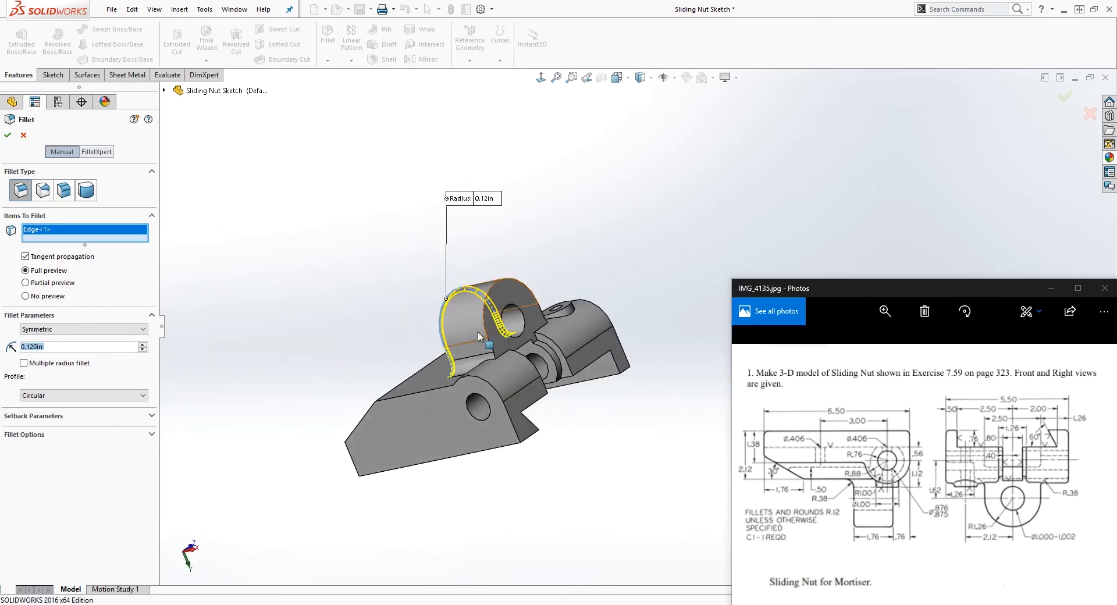
click(506, 283)
middle_drag(506, 283, 591, 490)
click(539, 429)
middle_drag(539, 429, 611, 539)
scroll(479, 357, down, 5)
middle_drag(444, 333, 444, 399)
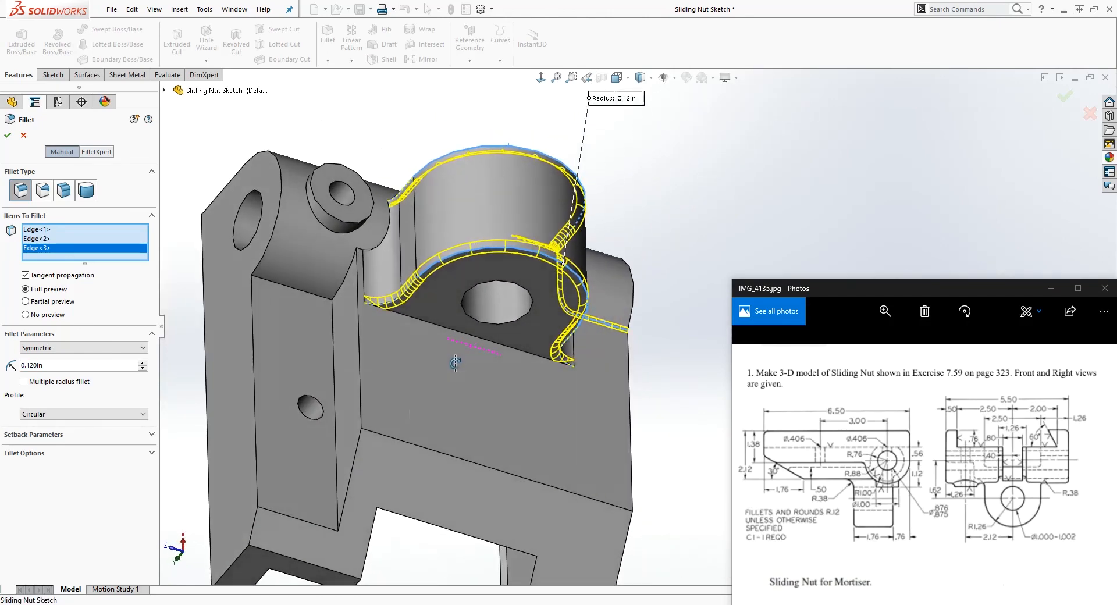
- Add the edges bordering the drilled recessed face and the opposite side's straight and sloped outer edges to the 0.12 in fillet
click(331, 316)
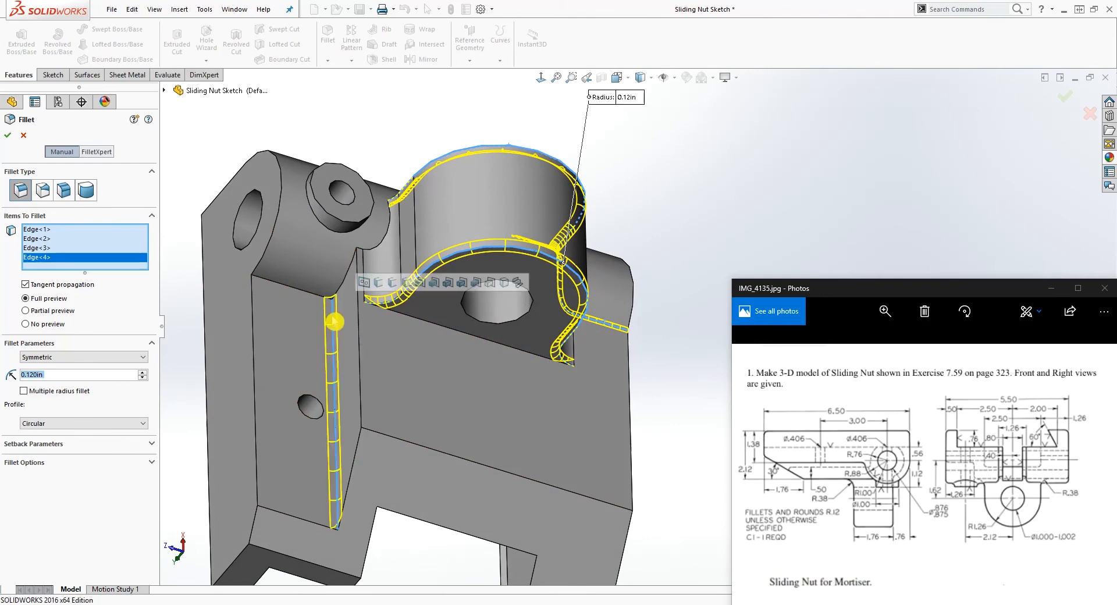
click(303, 286)
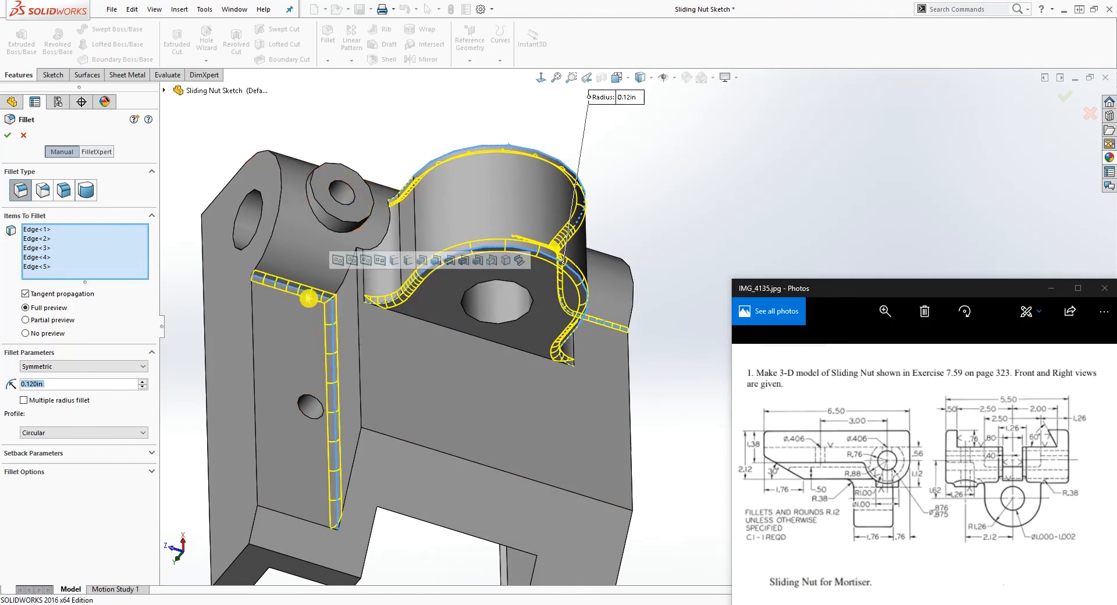
click(253, 320)
middle_drag(302, 512, 609, 434)
click(588, 354)
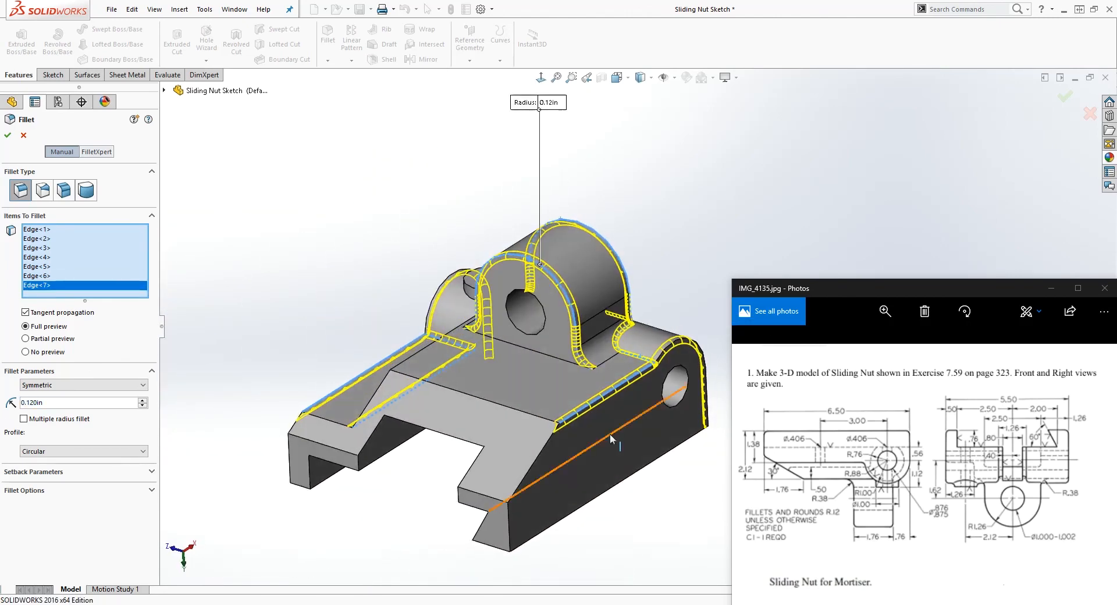
click(533, 462)
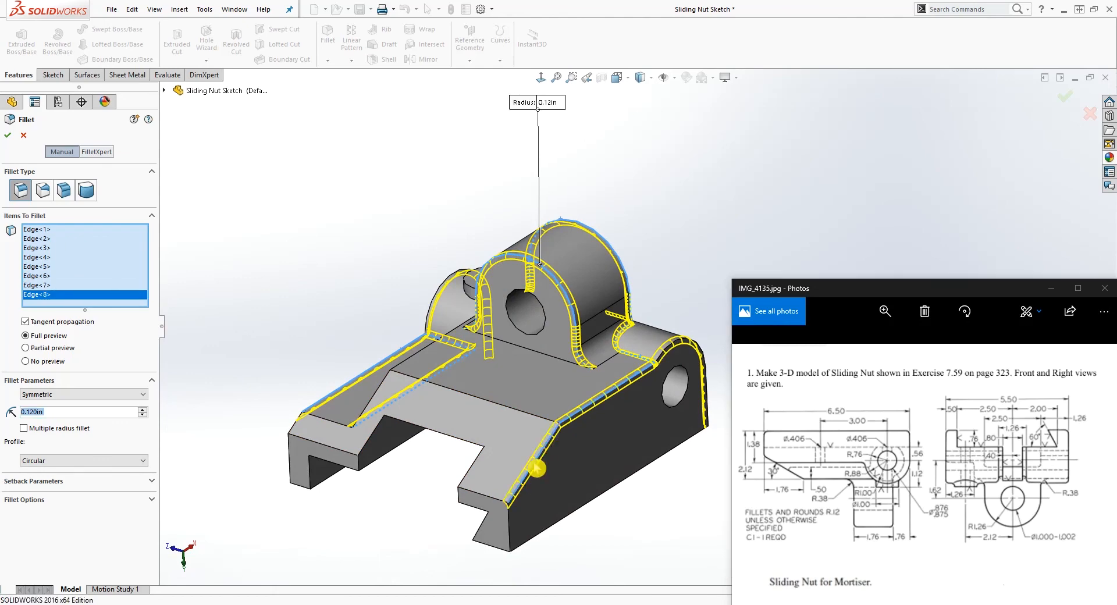
- Add the central body's sloped-face edge and the edges at the drilled rail's sloped end to the 0.12 in fillet
click(523, 418)
middle_drag(522, 413, 521, 431)
click(439, 399)
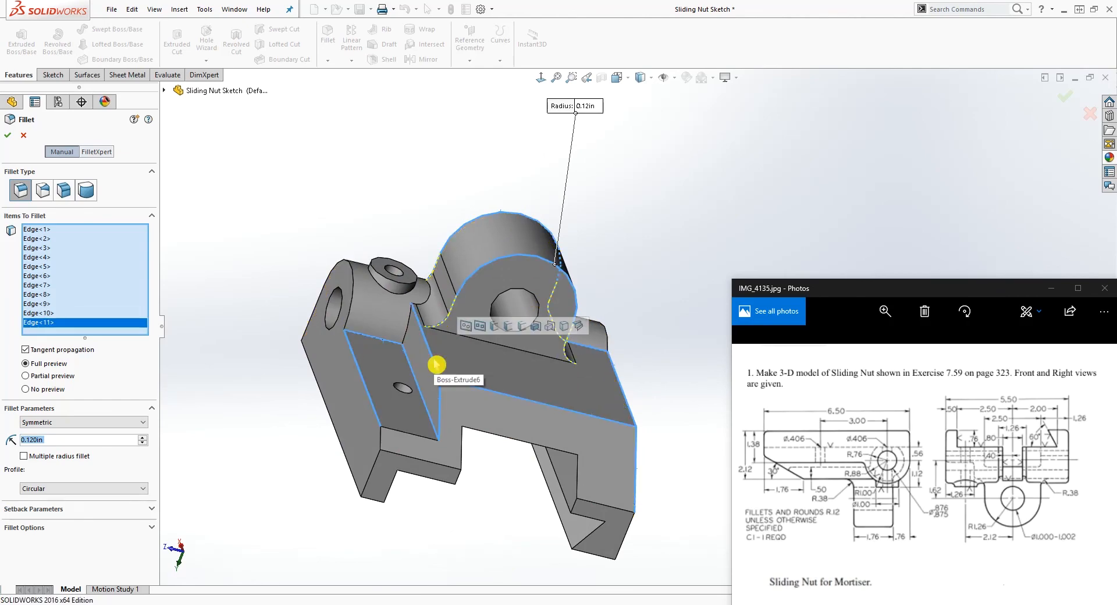
scroll(376, 404, down, 4)
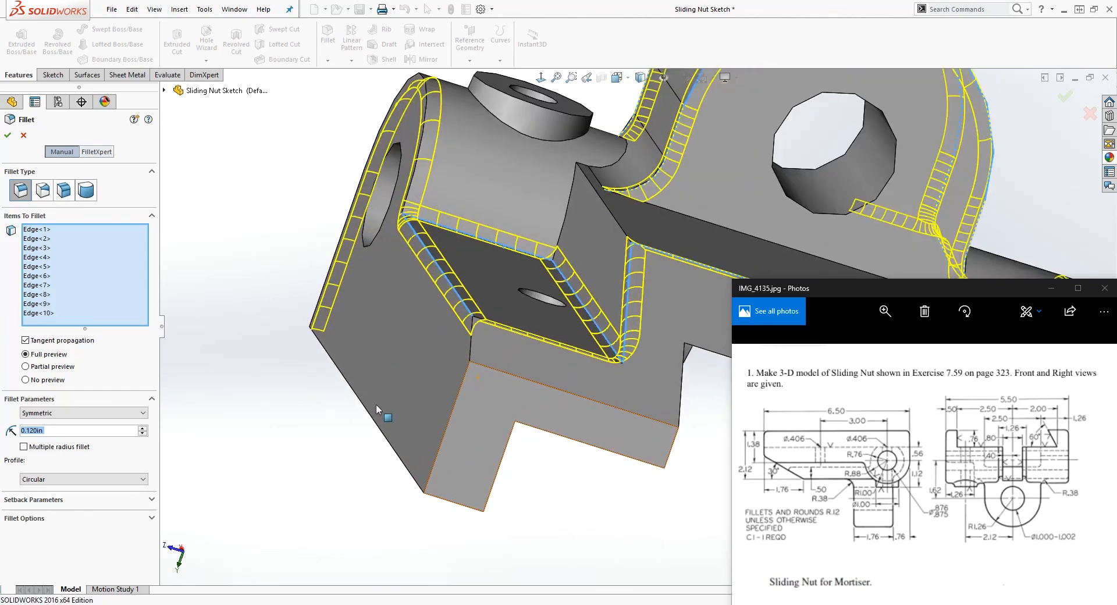
click(472, 351)
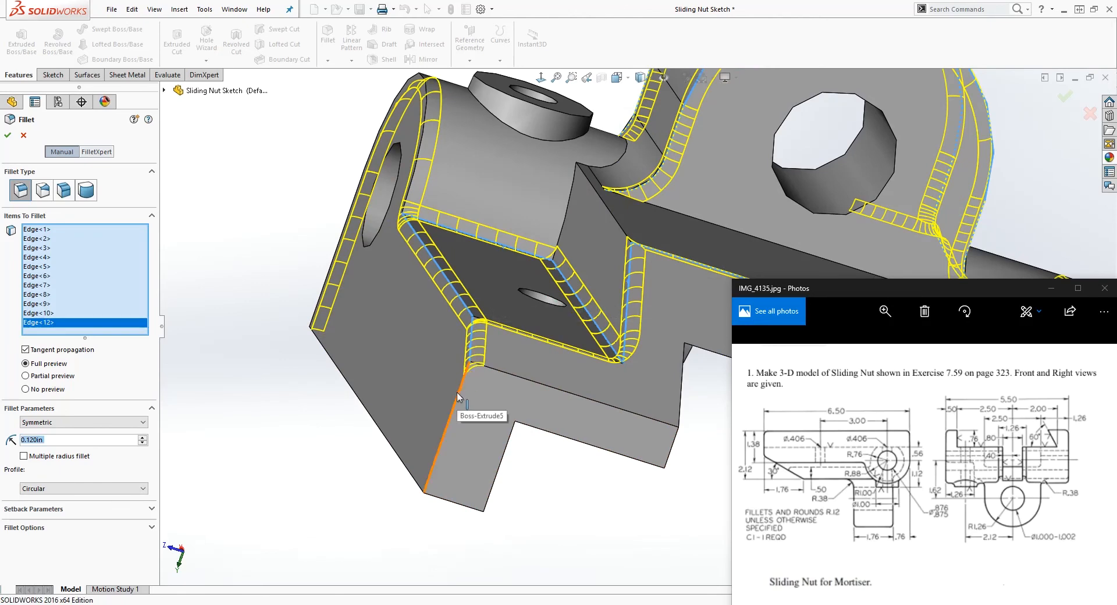
click(460, 391)
click(539, 389)
- Add the end-face edges of the dovetail-side rail to the 0.12 in fillet selection
scroll(616, 448, up, 8)
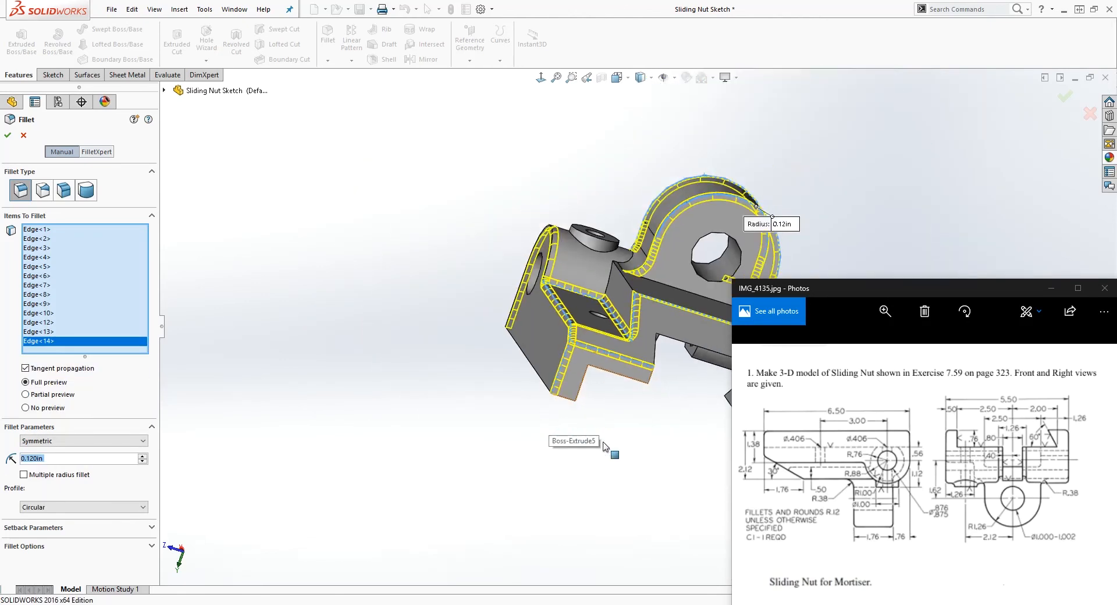
scroll(617, 344, down, 6)
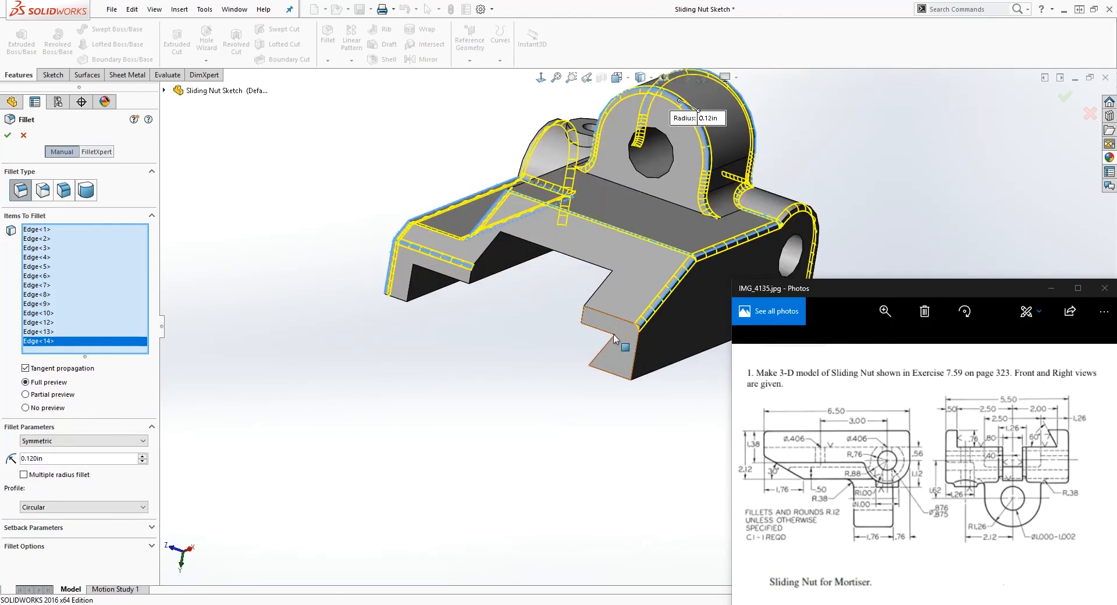
click(628, 325)
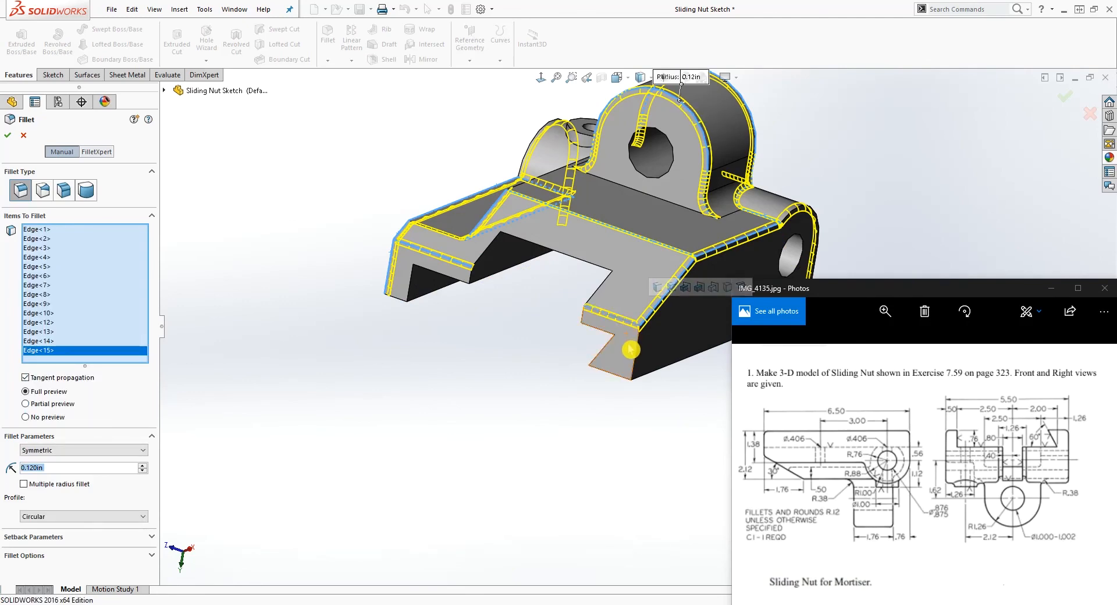
click(640, 350)
scroll(657, 372, up, 3)
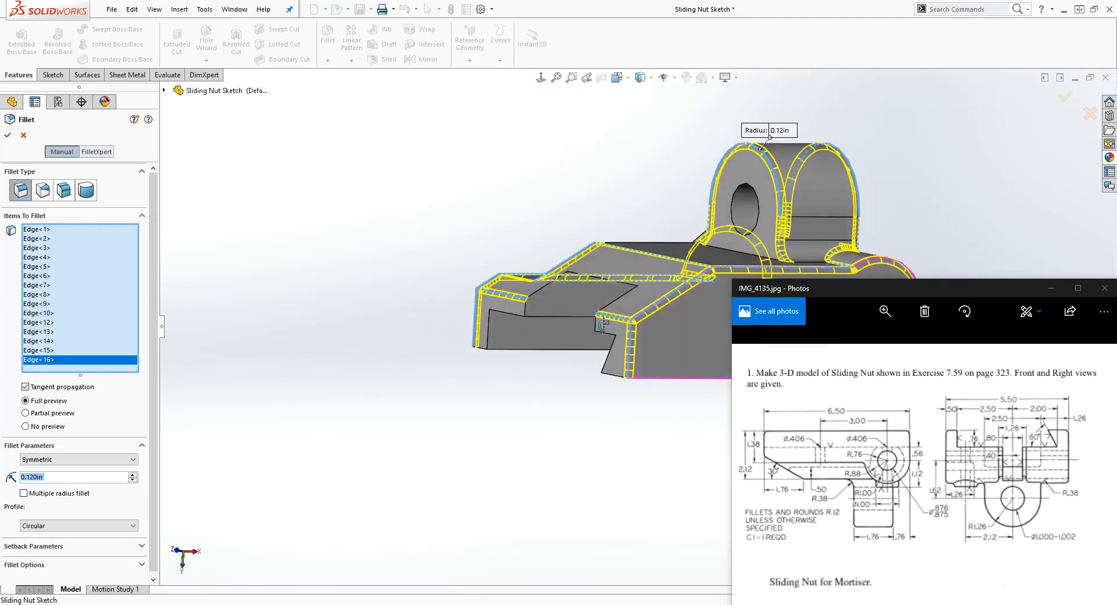
- Add the edge where the lug's face meets the body and apply the 0.12 in symmetric fillet
scroll(631, 271, down, 5)
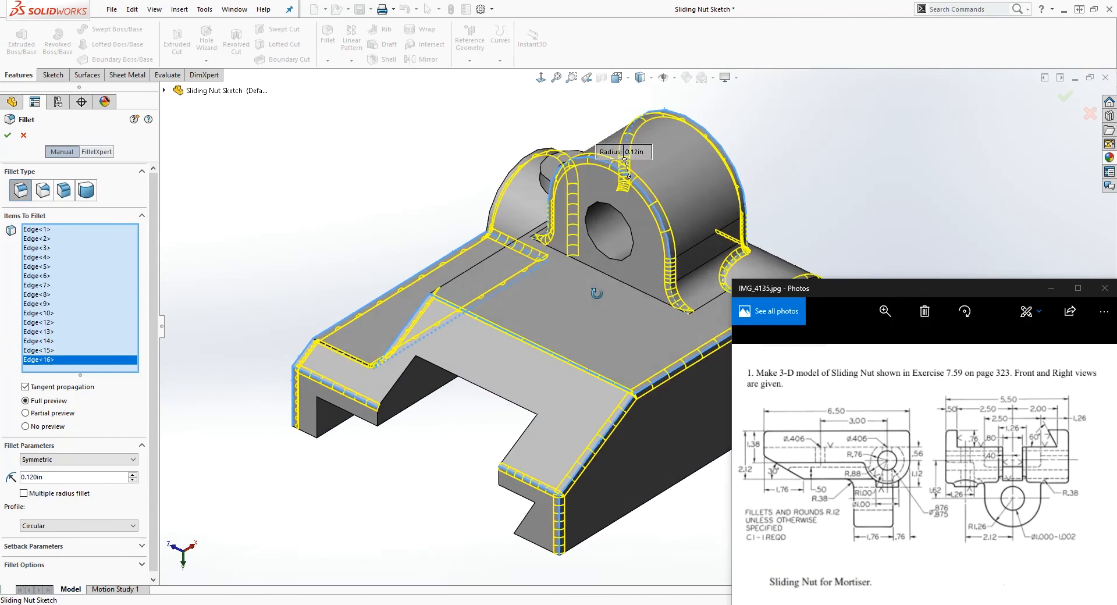
click(624, 286)
middle_drag(605, 304, 349, 196)
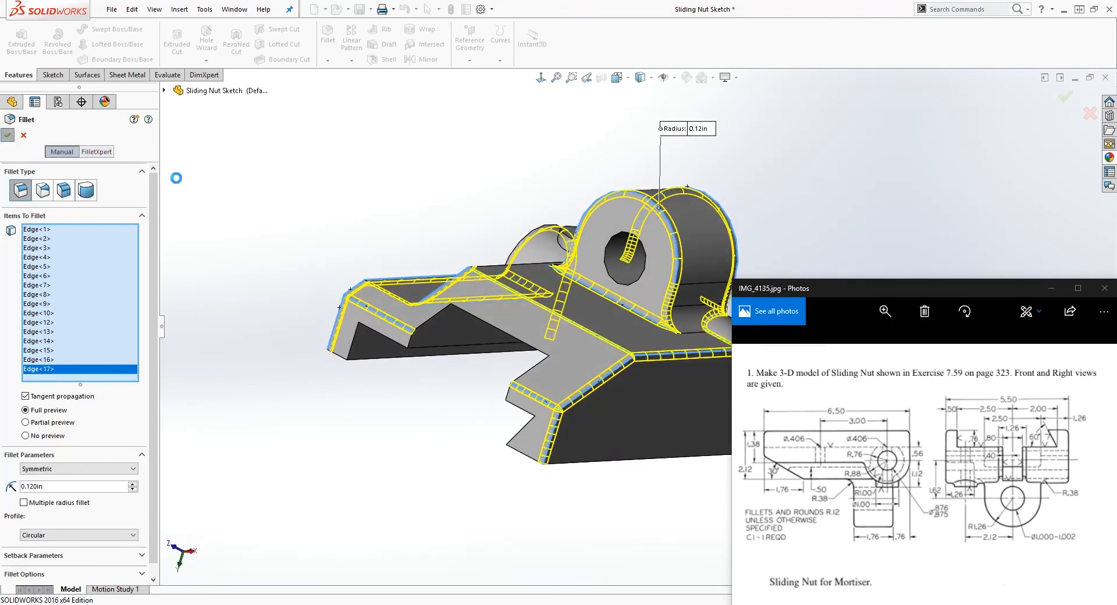
- Fillet the body edge along the drilled recess, its adjoining curved edge and the small boss's base with a 0.12 in radius
scroll(631, 369, up, 5)
scroll(666, 366, down, 8)
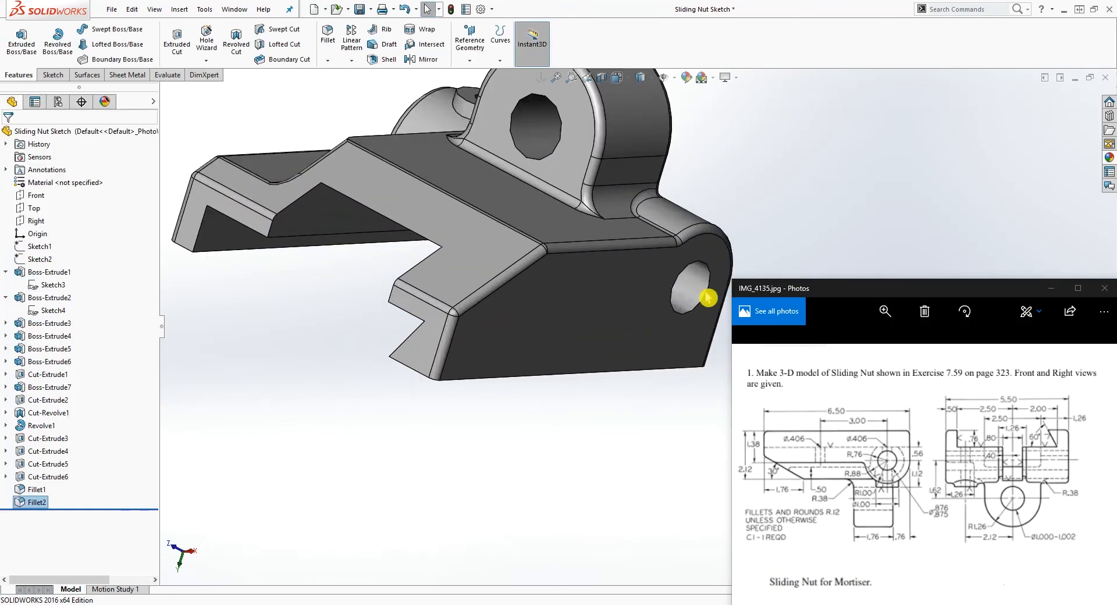
middle_drag(710, 256, 717, 202)
scroll(718, 202, up, 6)
middle_drag(673, 324, 610, 332)
click(330, 35)
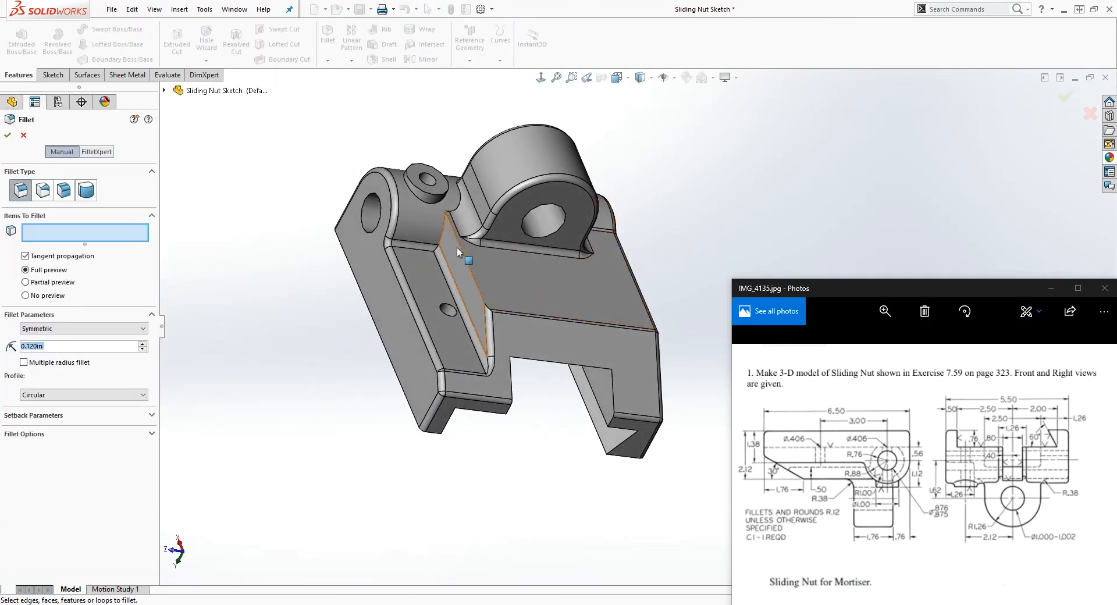
click(451, 247)
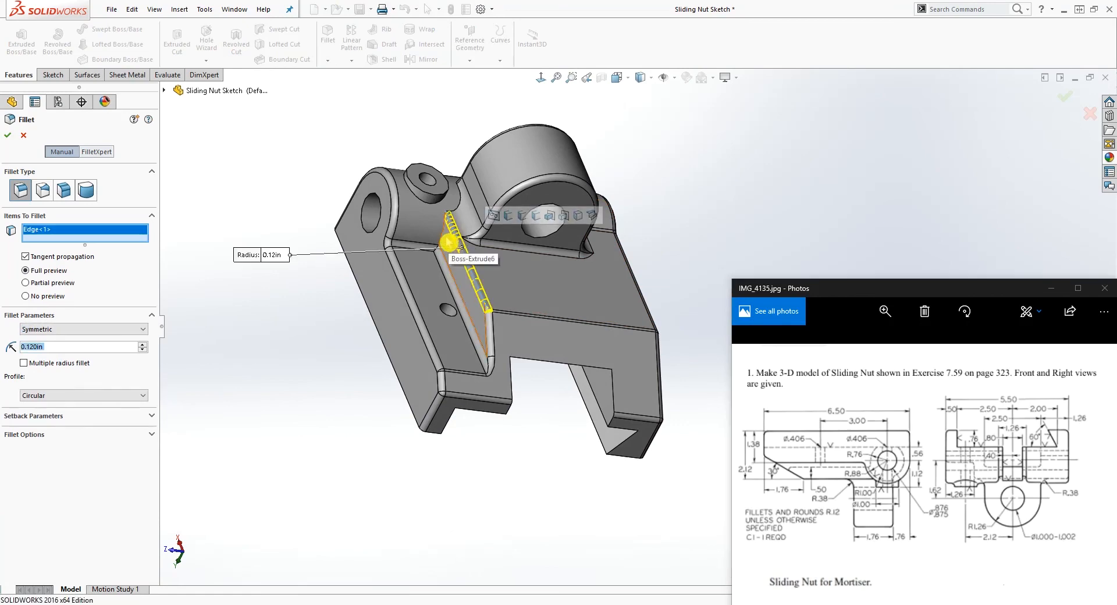
click(444, 240)
middle_drag(442, 248, 431, 275)
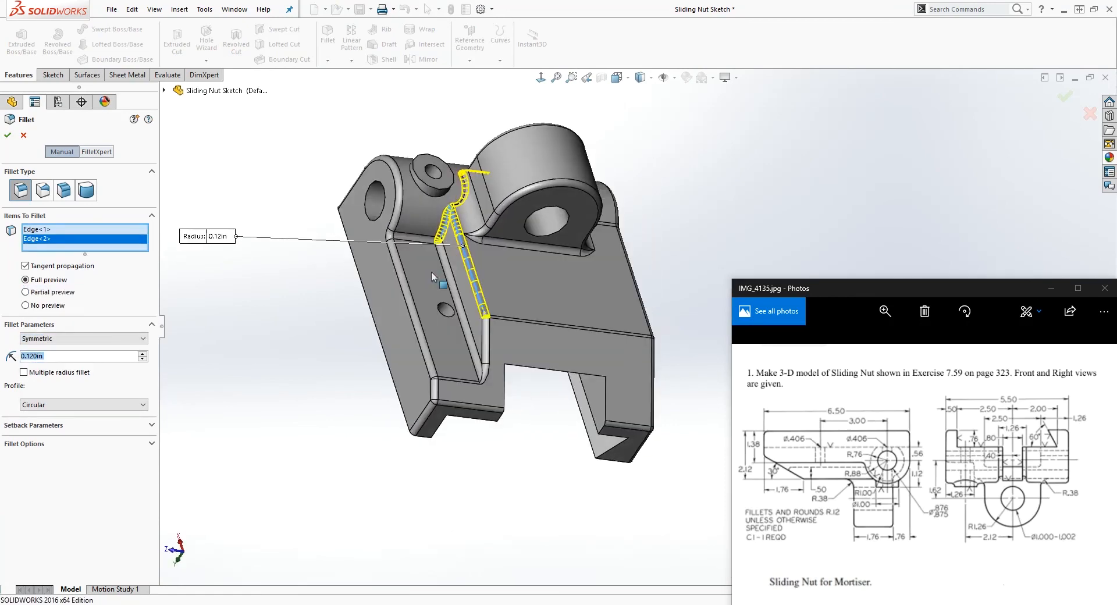
click(431, 197)
middle_drag(433, 232, 521, 256)
middle_drag(567, 171, 500, 304)
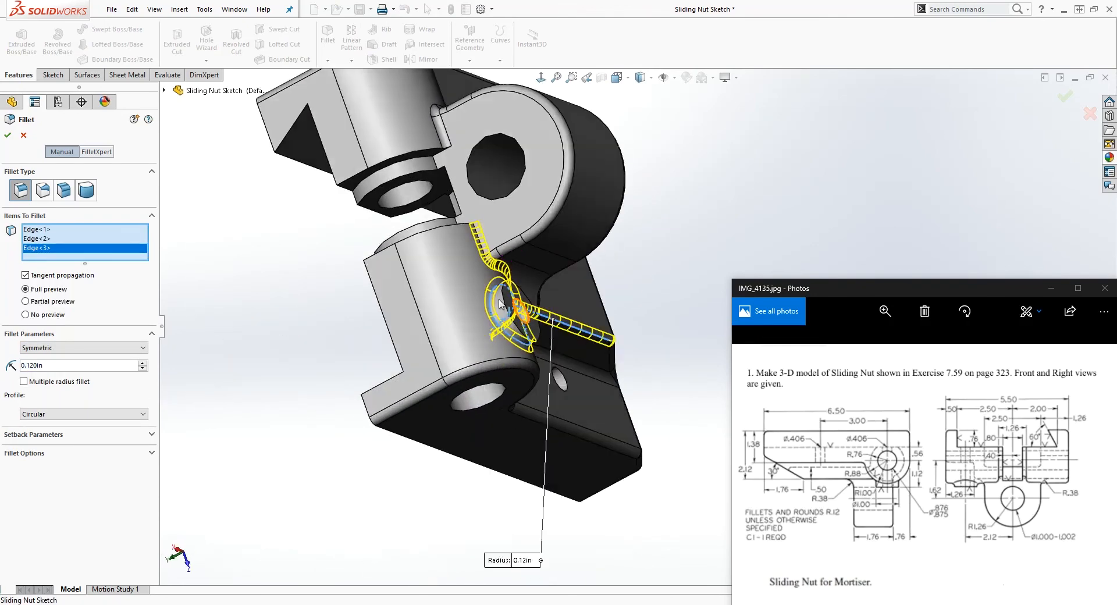
key(Return)
- Start another 0.12 in fillet and select the short corner edges above the lug beside the drilled rail's inner boss
middle_drag(629, 209, 545, 462)
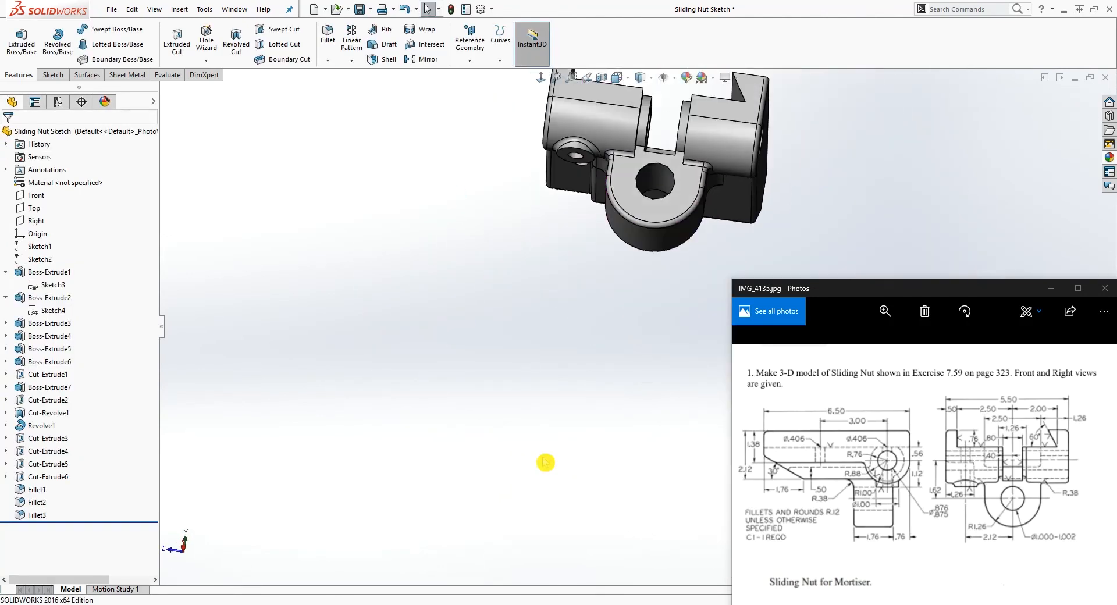
click(543, 79)
scroll(828, 187, down, 4)
scroll(430, 250, down, 3)
middle_drag(418, 255, 383, 250)
scroll(382, 247, up, 4)
middle_drag(527, 279, 546, 269)
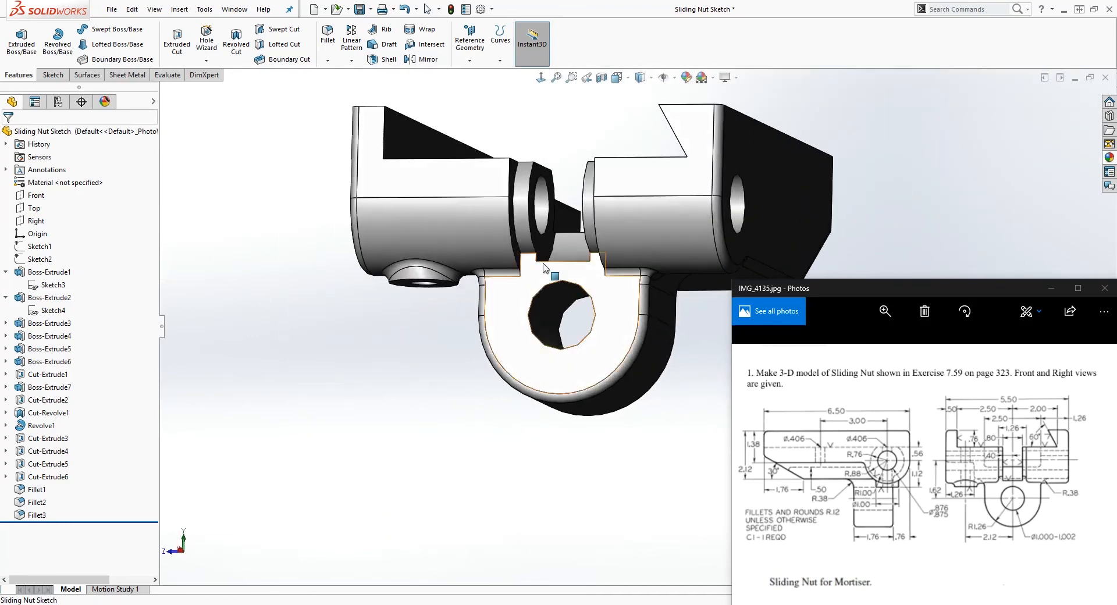
scroll(492, 226, down, 2)
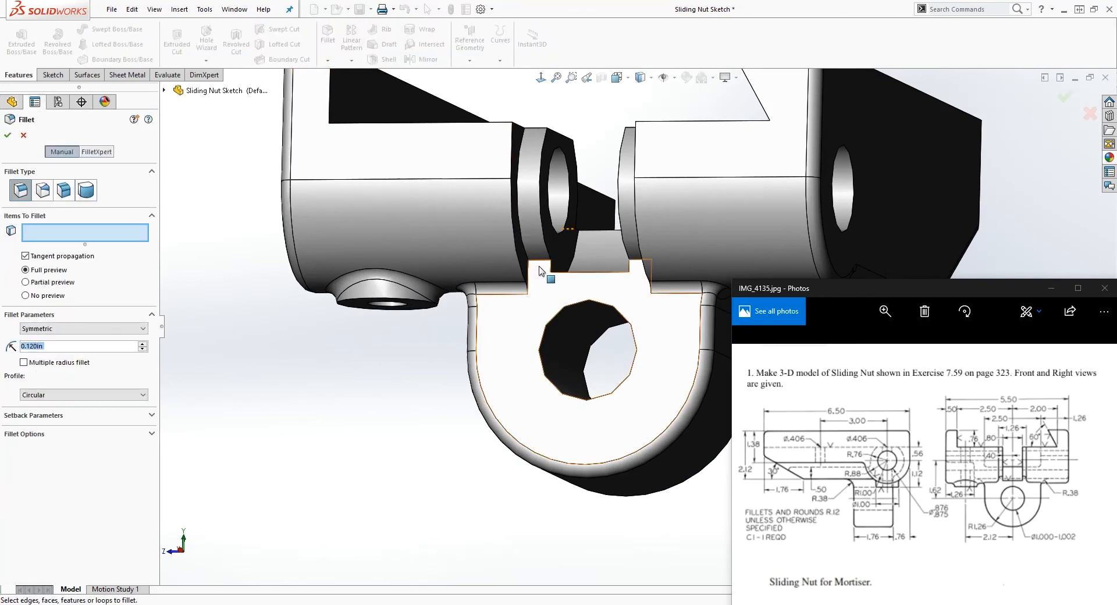
scroll(536, 274, down, 5)
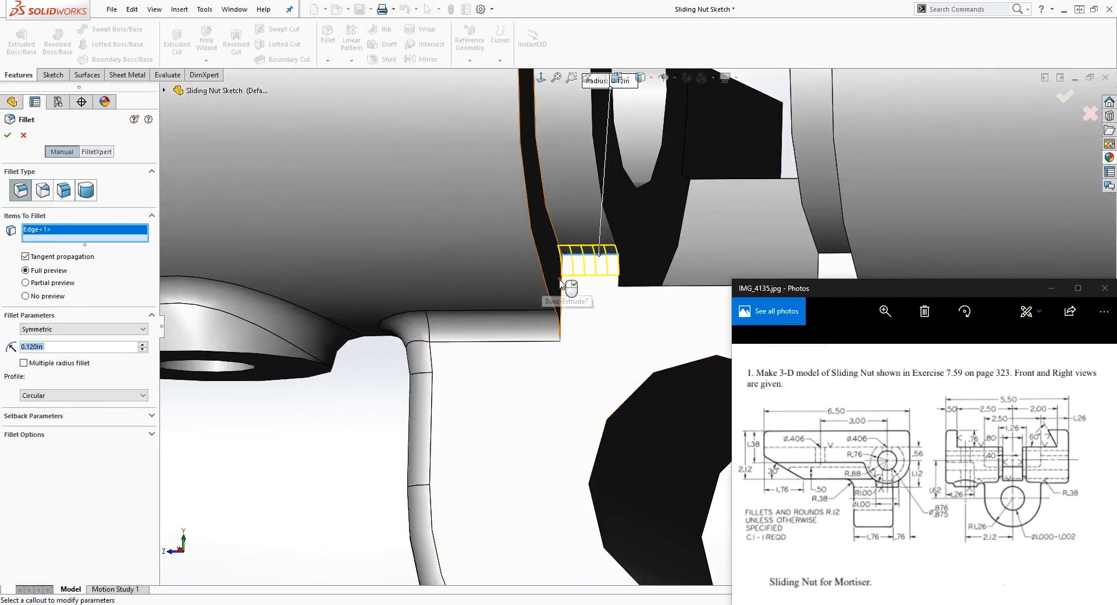
- Add the matching short corner edges beside the dovetail-side boss and apply the 0.12 in fillet
scroll(563, 287, up, 8)
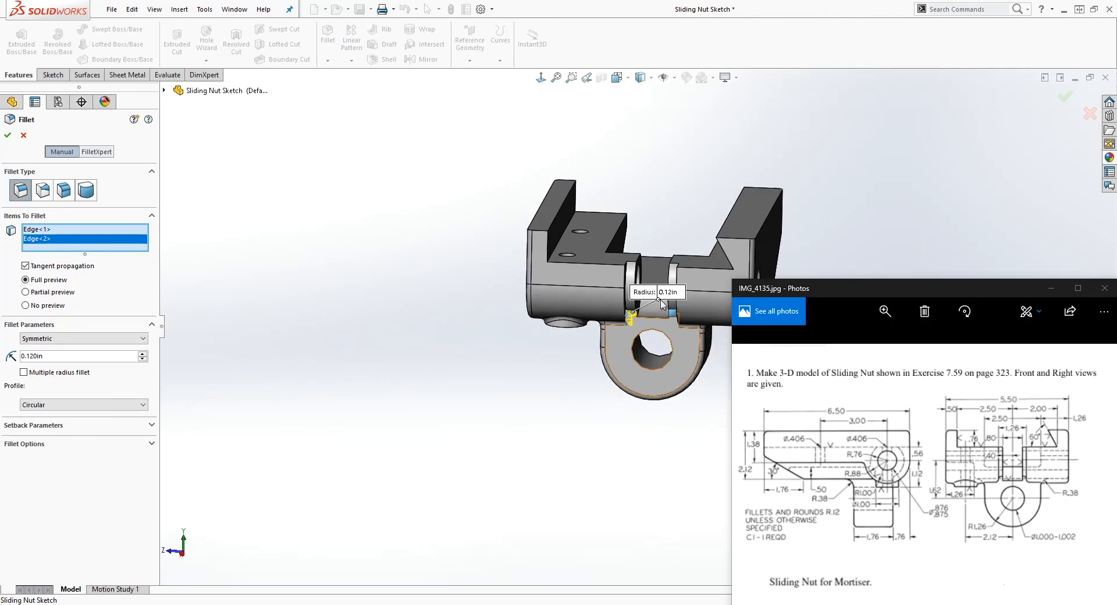
scroll(662, 304, down, 4)
middle_drag(666, 337, 704, 314)
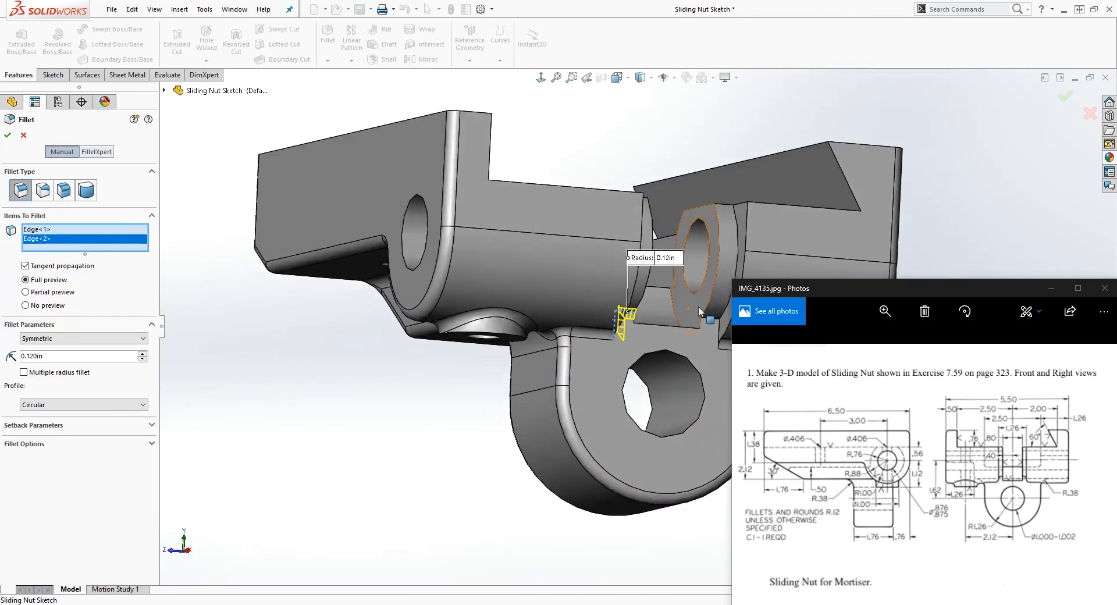
scroll(704, 313, up, 2)
scroll(704, 313, down, 1)
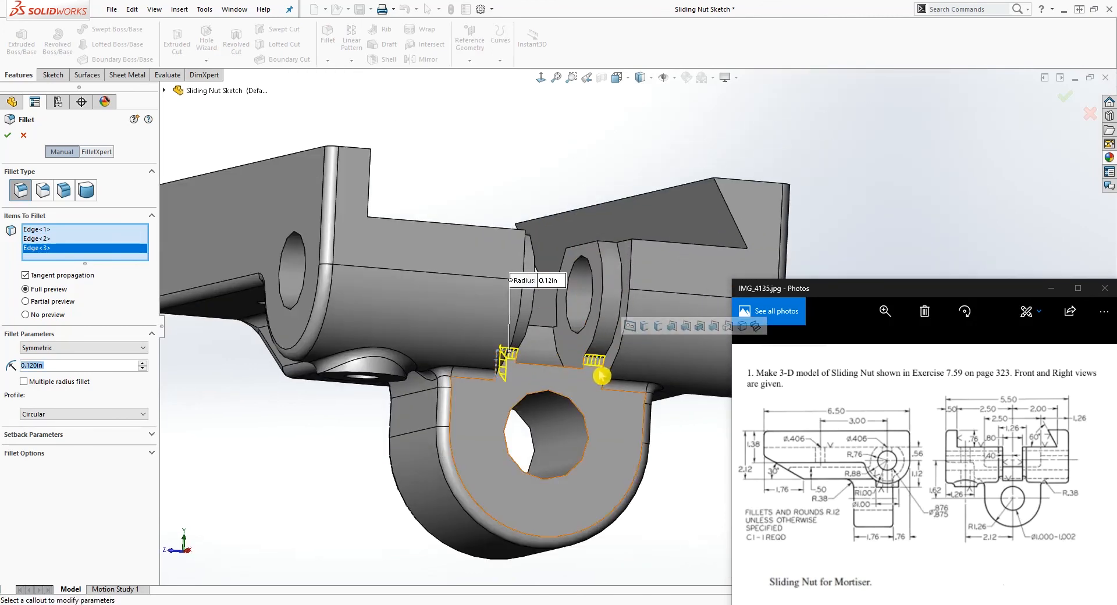
click(603, 377)
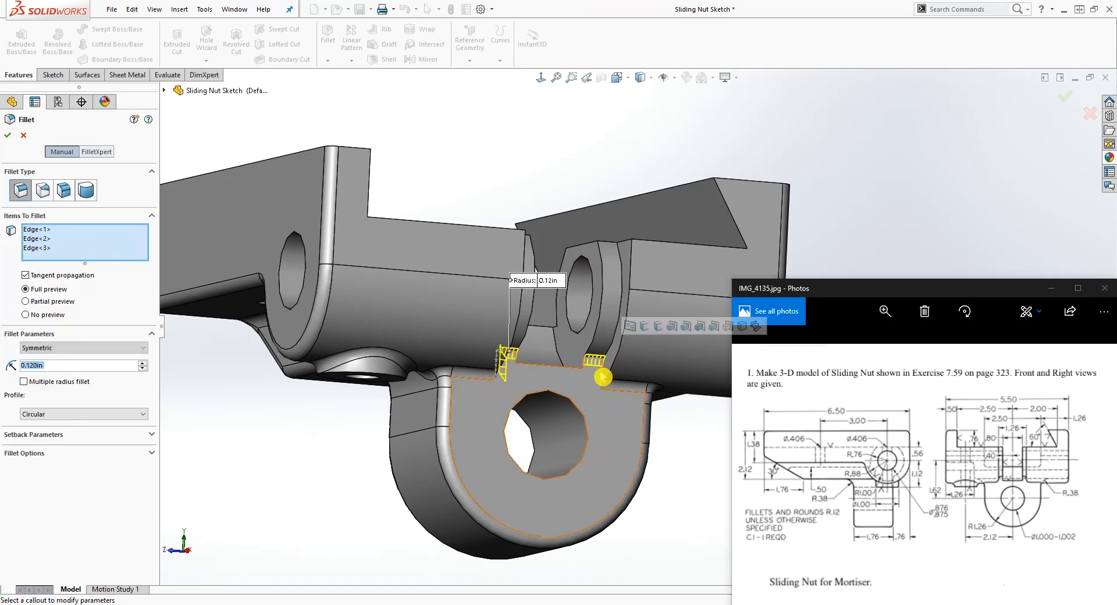
click(605, 376)
middle_drag(605, 375, 588, 402)
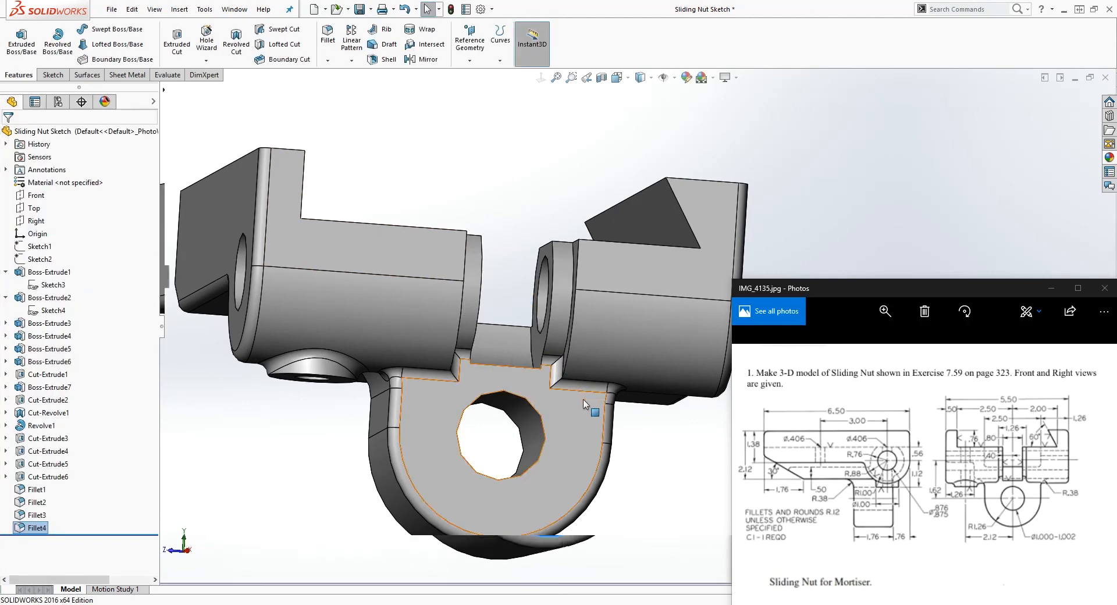
- Fillet the curved edges where the two inner bosses meet the facing rail ends with a 0.12 in radius
scroll(531, 348, down, 8)
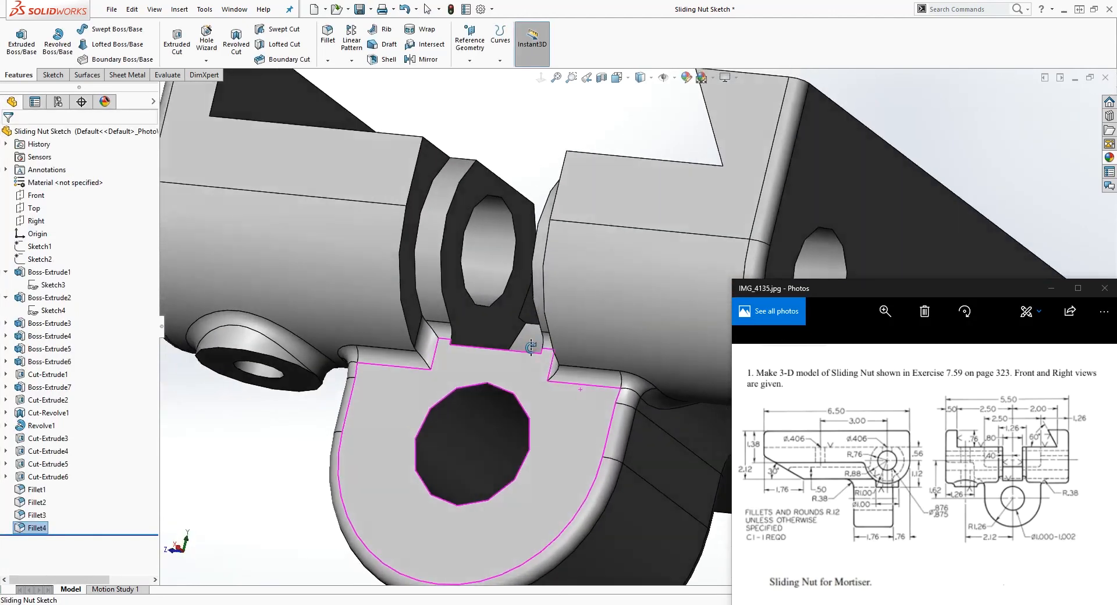
middle_drag(532, 347, 523, 346)
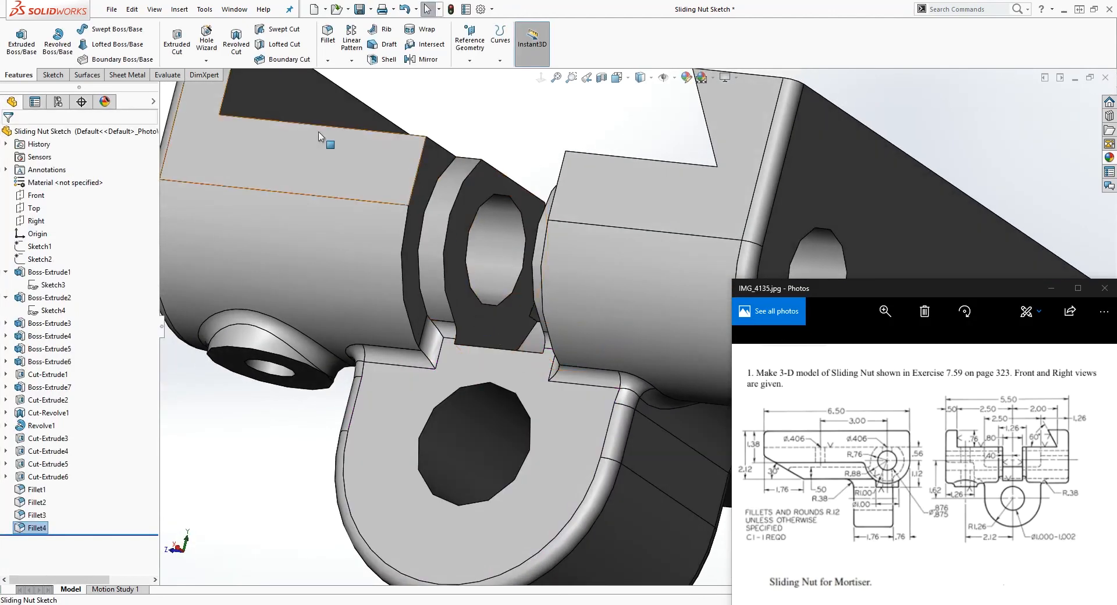
key(Return)
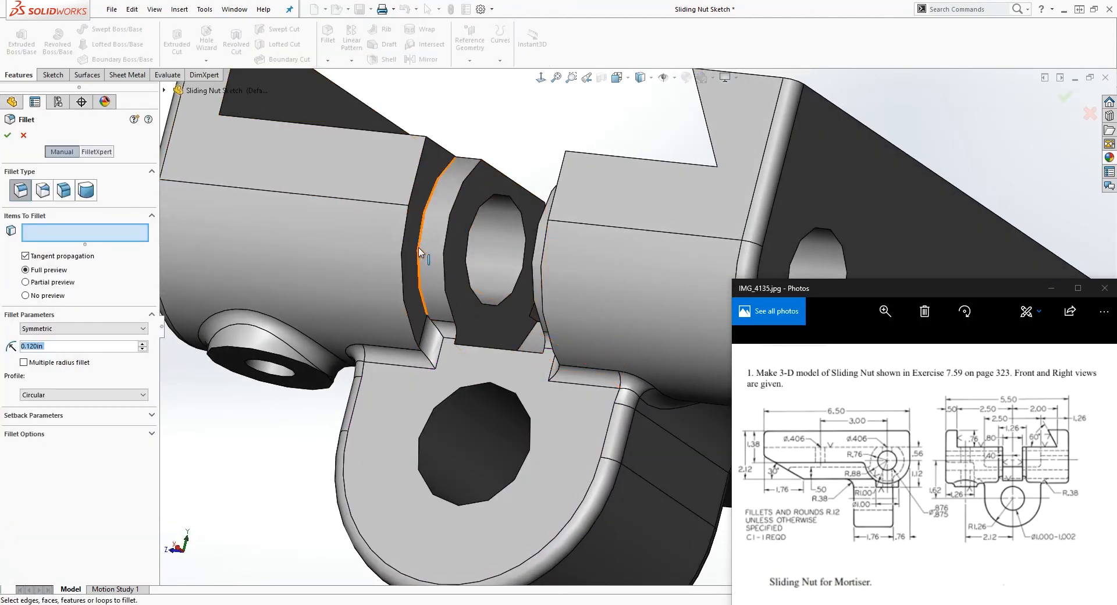
click(418, 248)
middle_drag(527, 327, 591, 361)
scroll(622, 395, up, 3)
middle_drag(624, 405, 721, 326)
scroll(613, 319, down, 3)
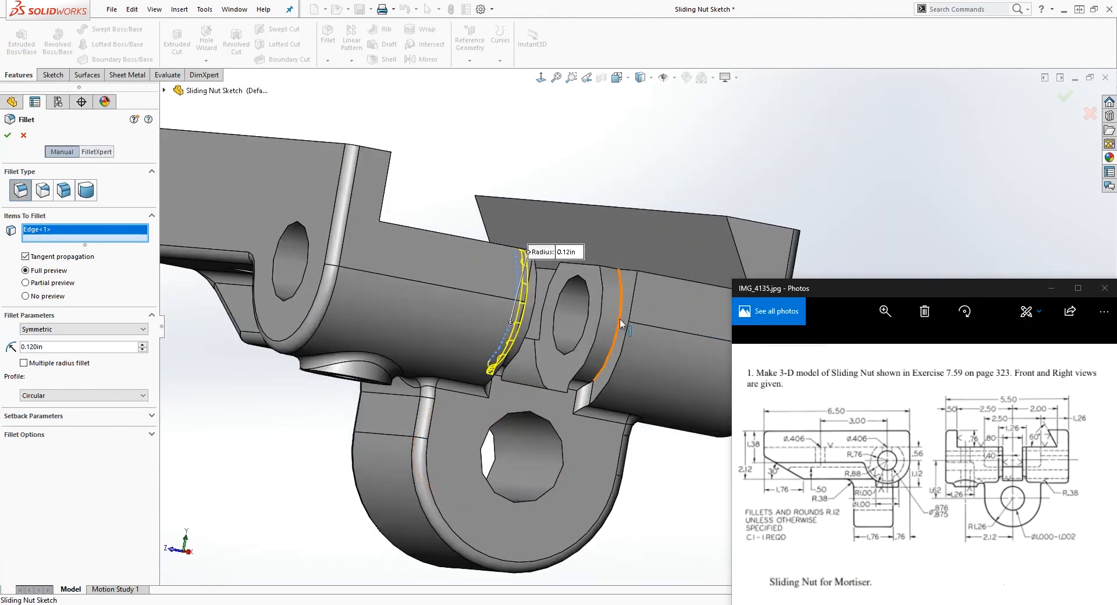
click(620, 319)
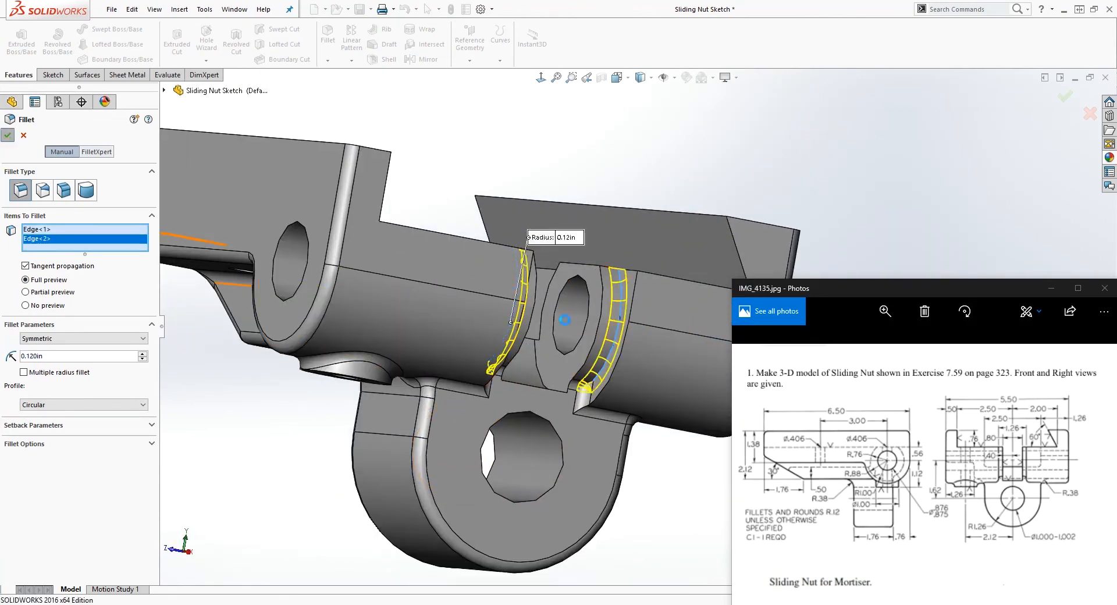
- Examine the filleted model face-on and from several angles, checking the transitions between lug, bosses and rails
scroll(577, 395, up, 2)
middle_drag(578, 396, 526, 351)
scroll(526, 351, up, 2)
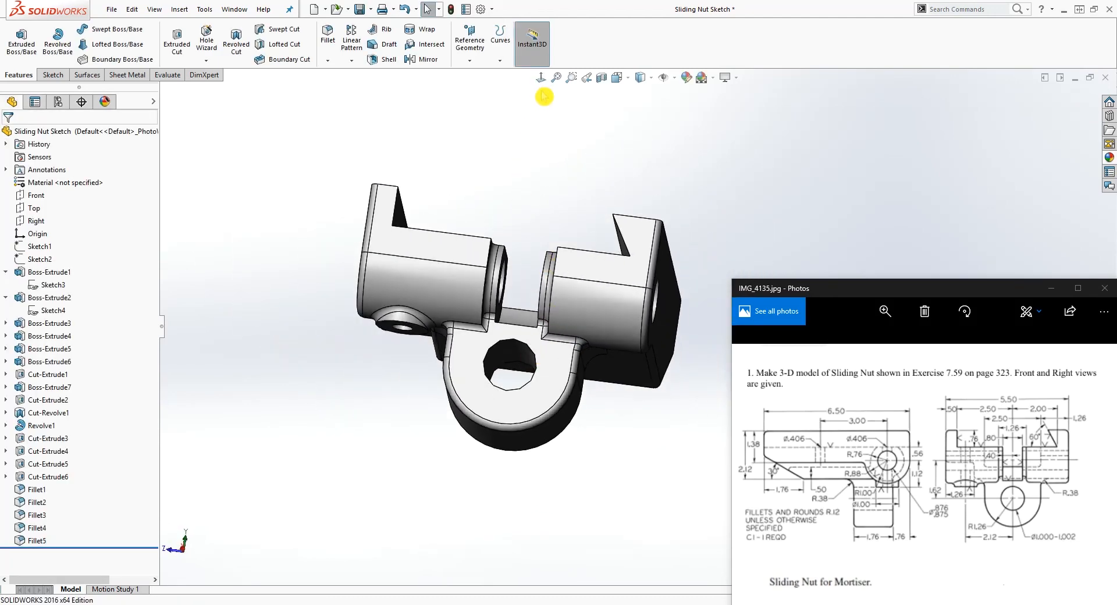
click(541, 78)
scroll(606, 341, down, 5)
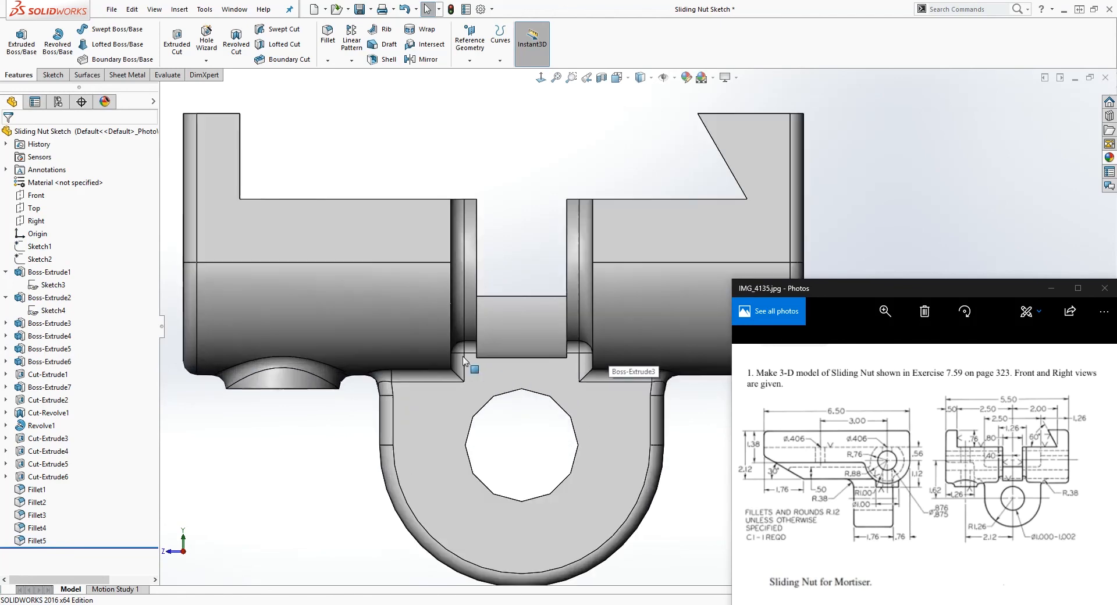
middle_drag(460, 371, 458, 395)
scroll(458, 395, up, 1)
scroll(458, 395, up, 3)
scroll(605, 378, down, 2)
middle_drag(638, 355, 652, 345)
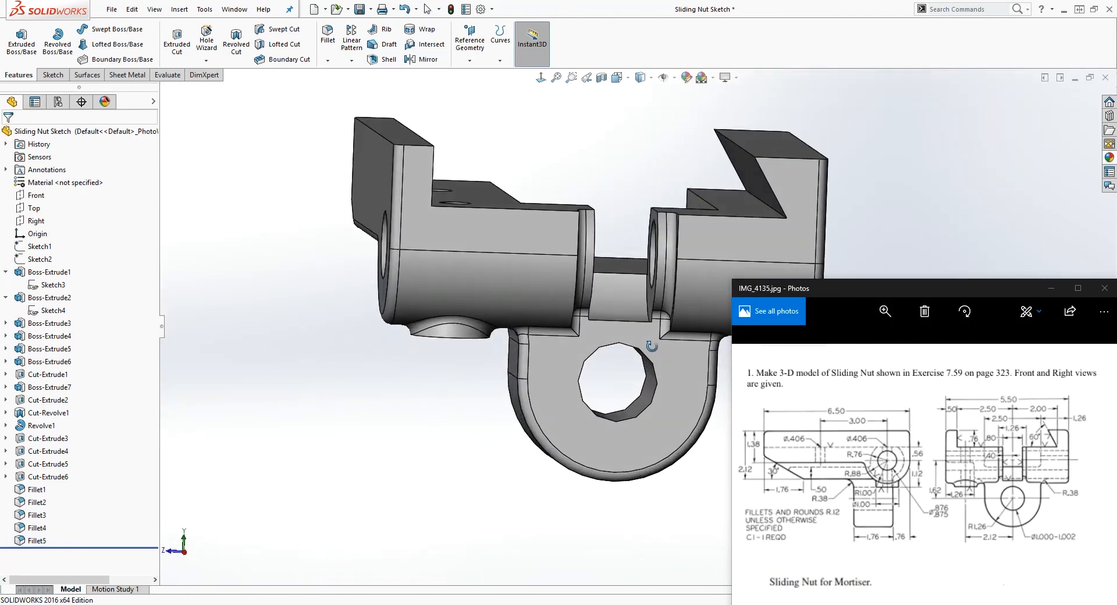
- Round the curved outer edges of both facing rail ends, around the two inner bosses, with a 0.12 in fillet
scroll(651, 344, up, 1)
scroll(693, 282, down, 4)
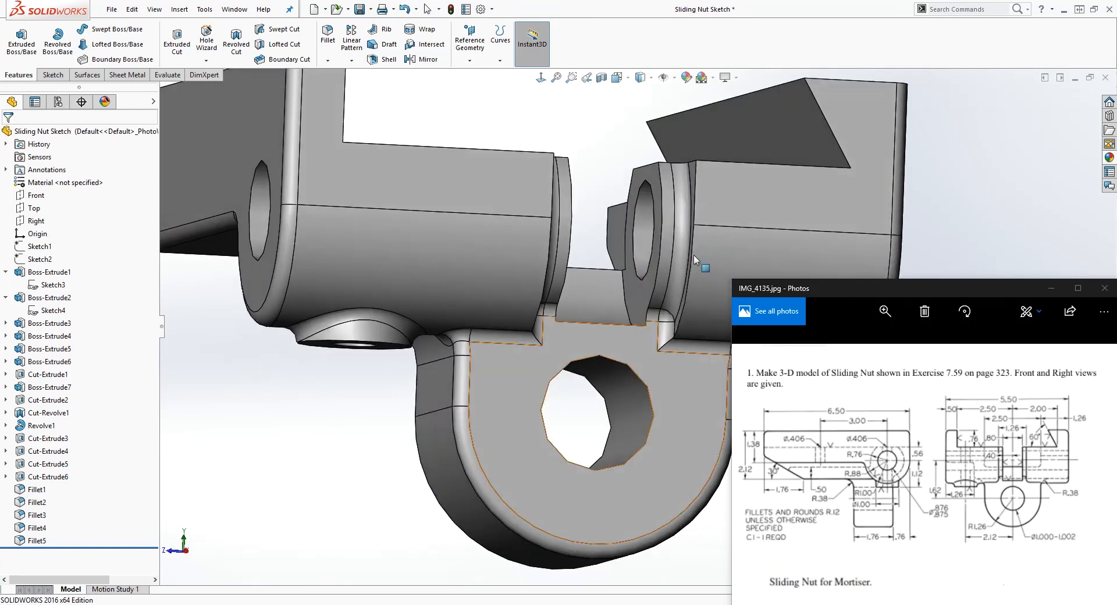
click(329, 40)
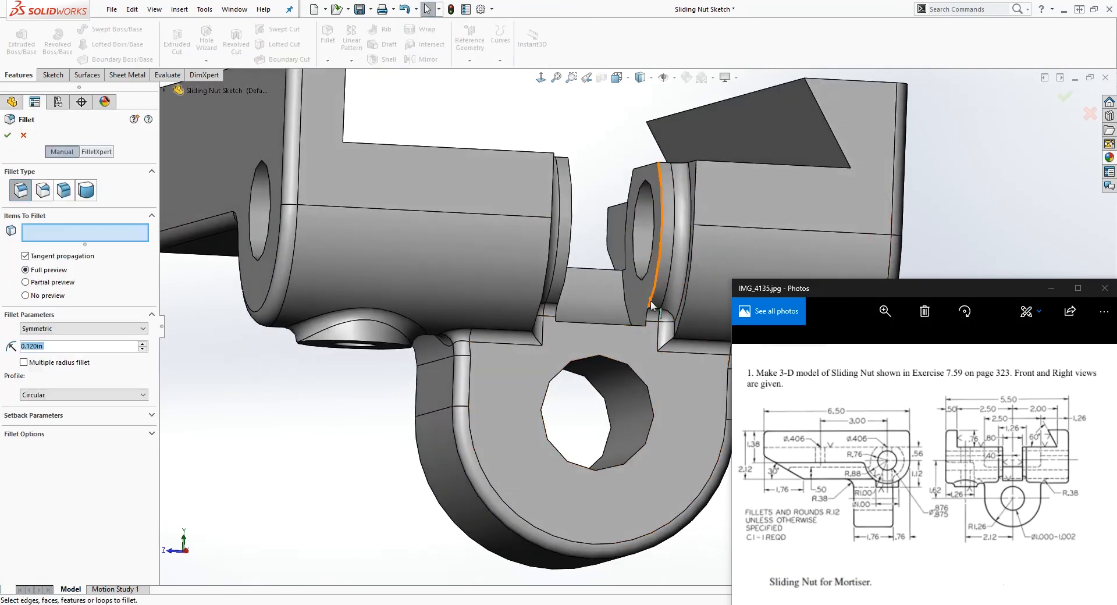
middle_drag(679, 320, 207, 333)
click(400, 315)
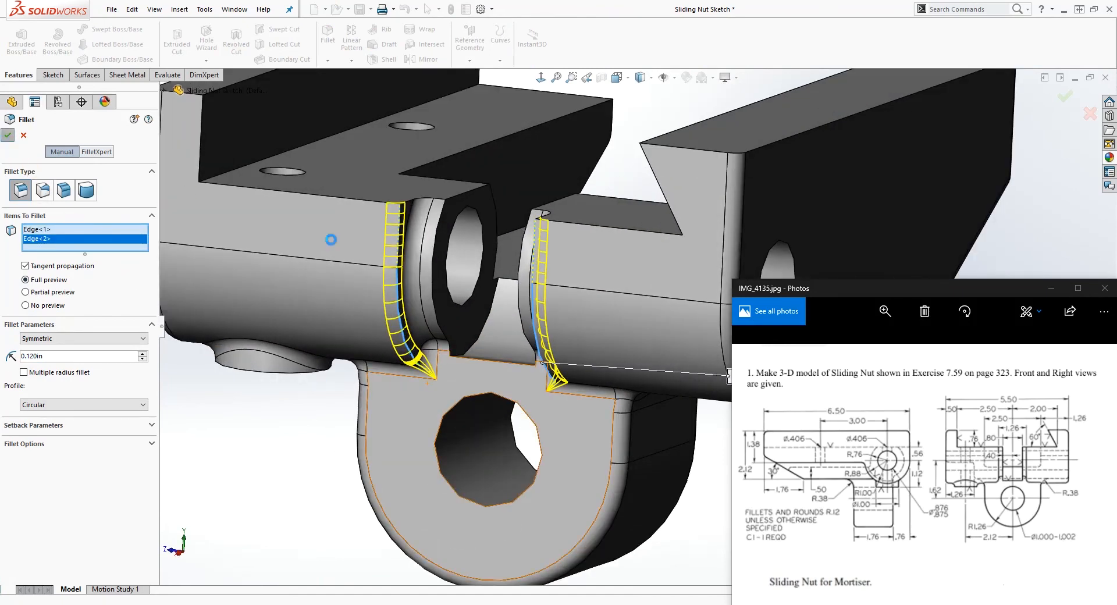
middle_drag(448, 373, 491, 341)
scroll(490, 341, up, 3)
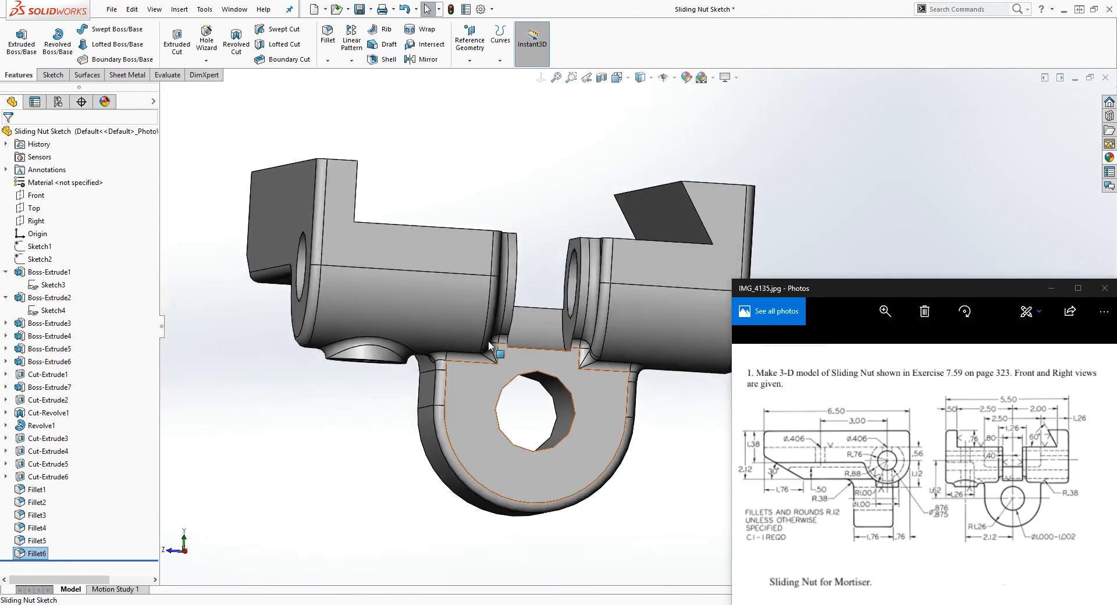
- Fillet the straight edge between the two rails where the sloped end face meets the connecting web, using a 0.12 in radius
click(544, 77)
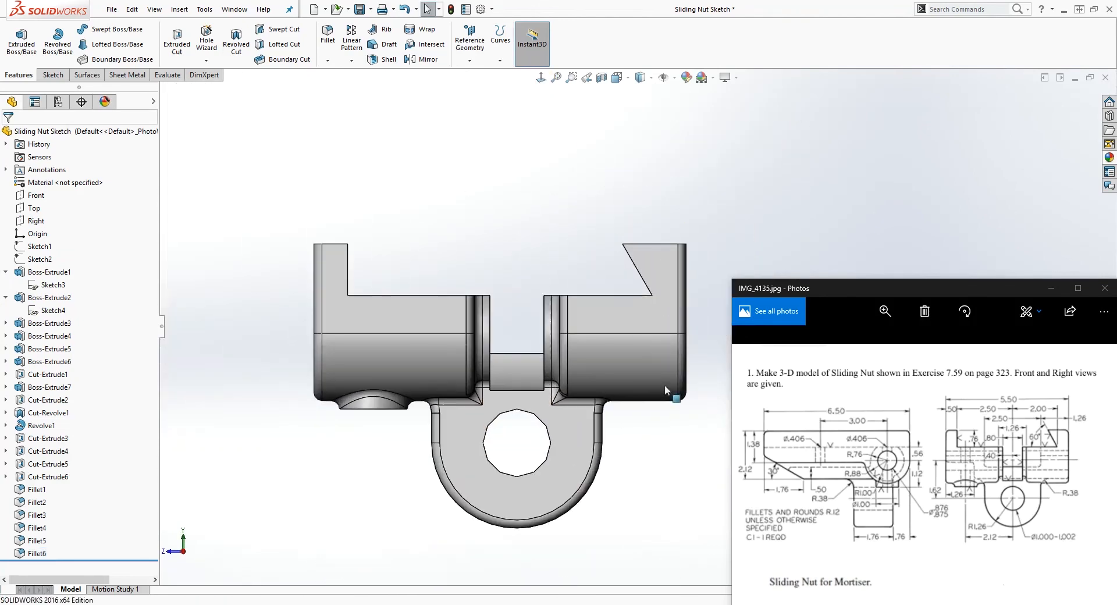
middle_drag(663, 391, 386, 180)
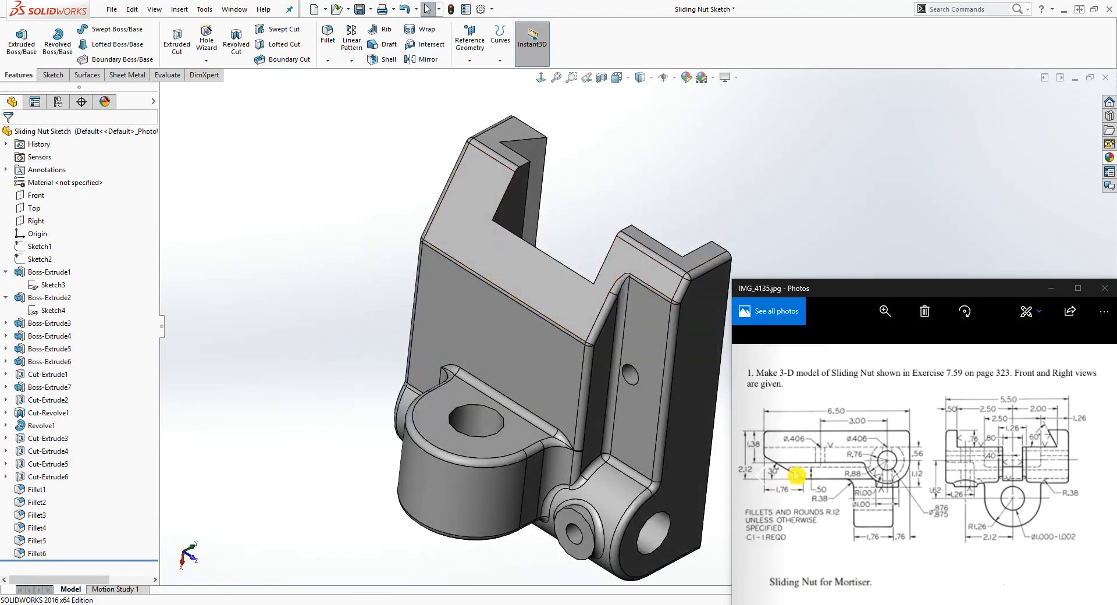
click(330, 37)
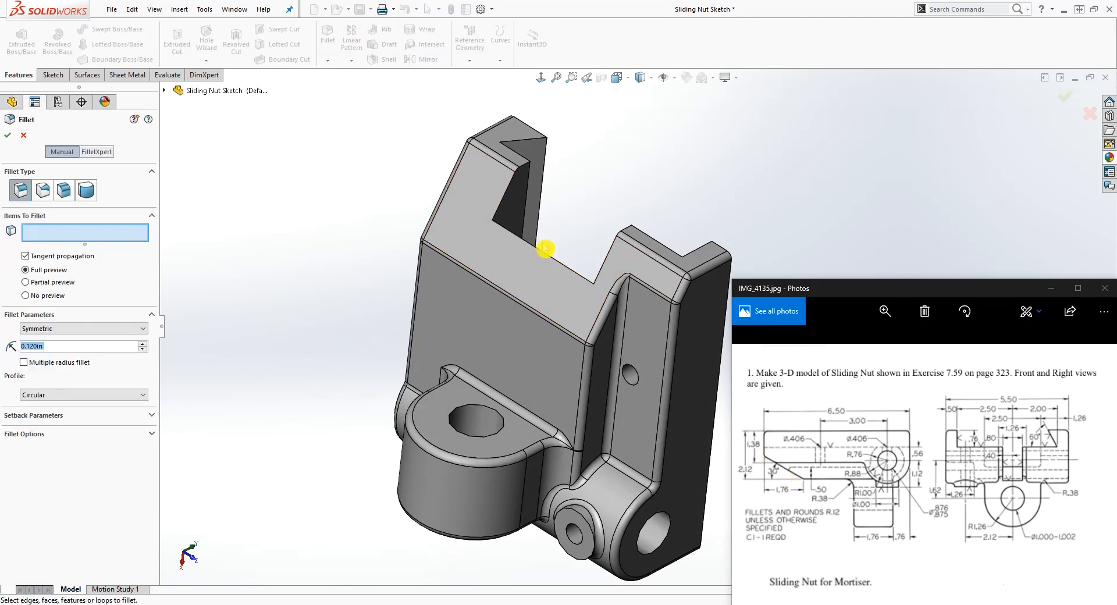
middle_drag(528, 282, 446, 318)
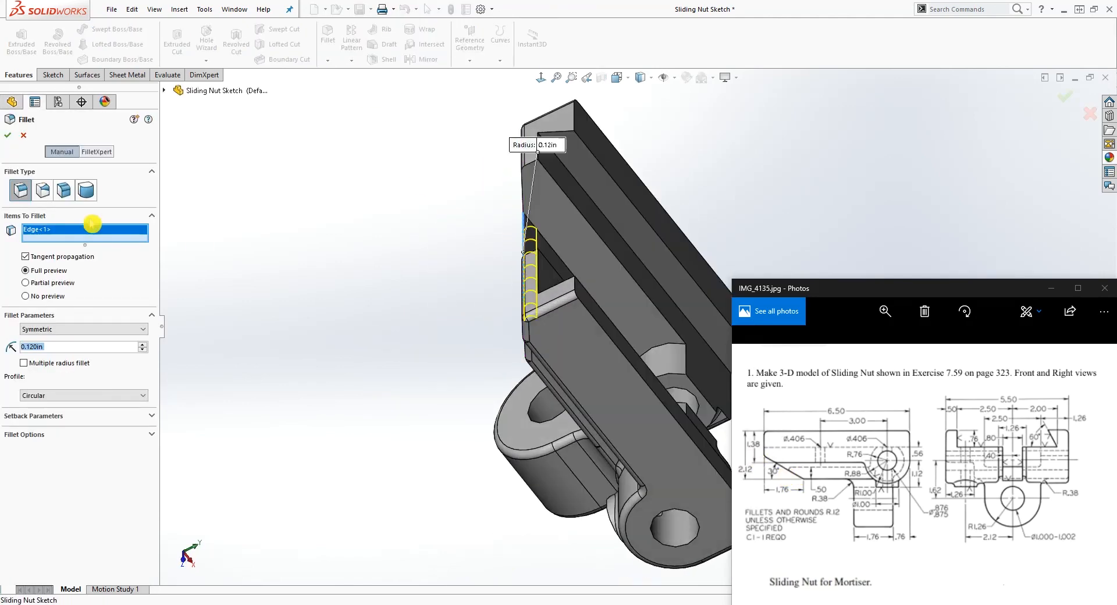
middle_drag(480, 296, 590, 258)
scroll(620, 361, up, 2)
middle_drag(619, 360, 628, 238)
middle_drag(615, 334, 520, 288)
middle_drag(590, 327, 472, 398)
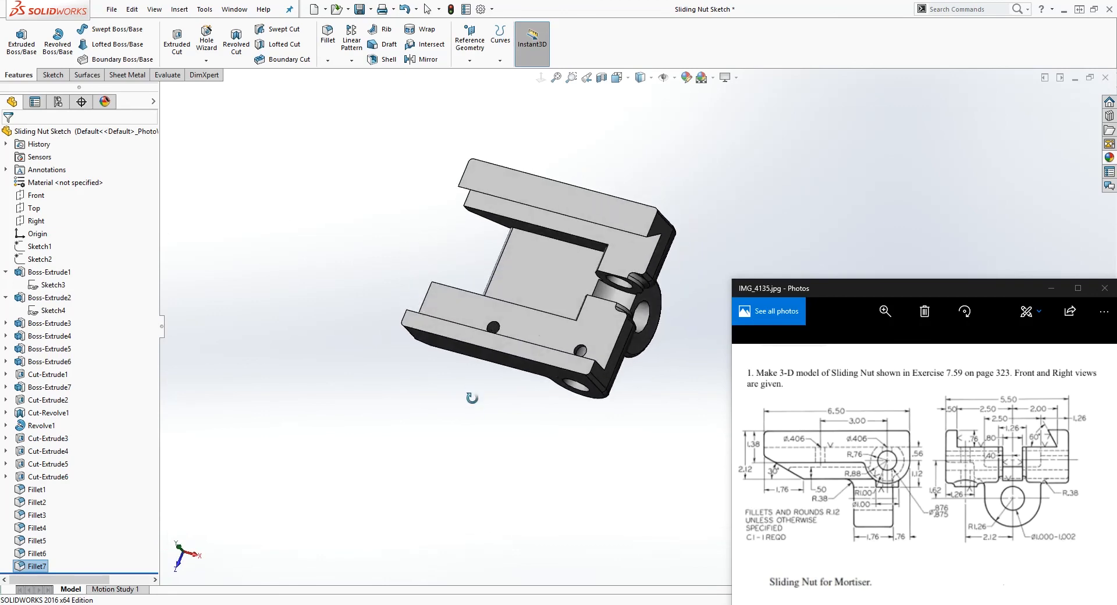